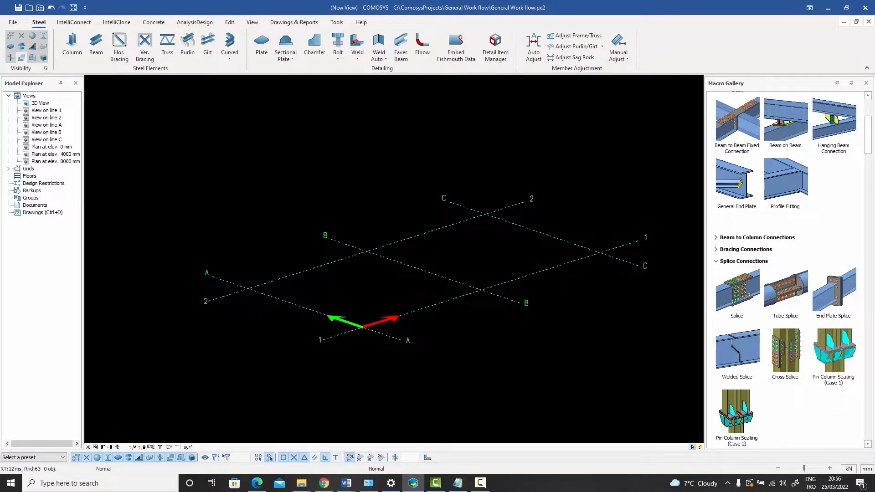
Place columns at the intersections of grid line 1 with lines A, B and C
middle_click_drag(506, 242, 445, 312, "shift")
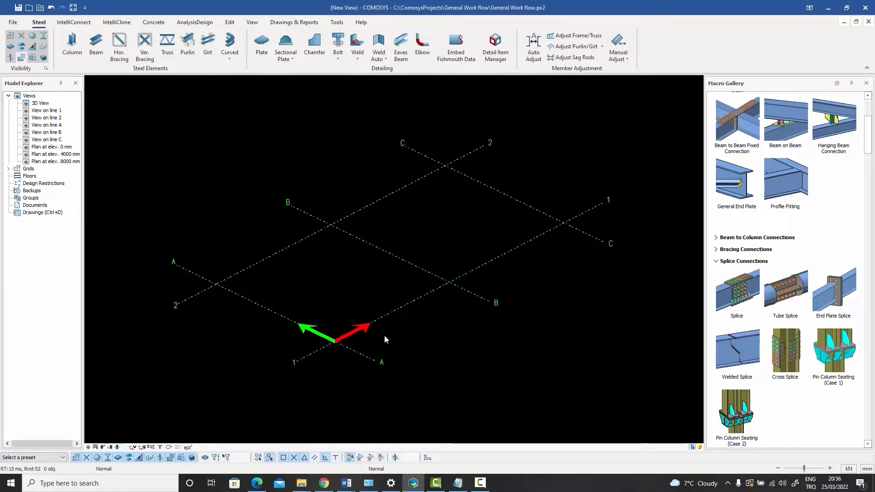
scroll(385, 338, "down", 2)
scroll(384, 336, "down", 2)
middle_click_drag(405, 348, 435, 348, "shift")
scroll(411, 338, "up", 3)
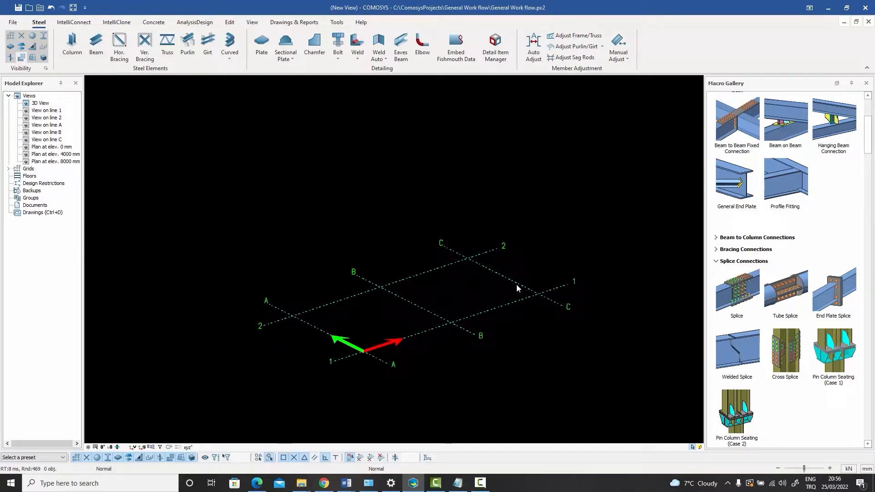
left_click(72, 46)
left_click(363, 351)
left_click(450, 323)
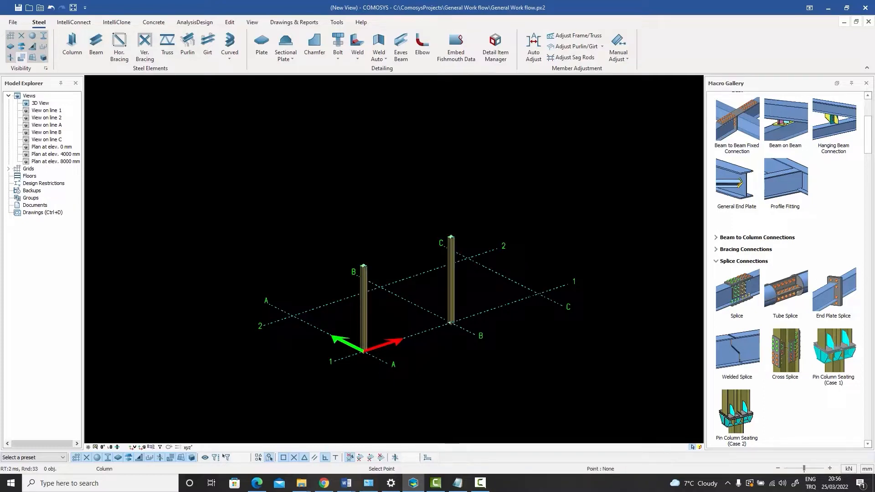
left_click(537, 294)
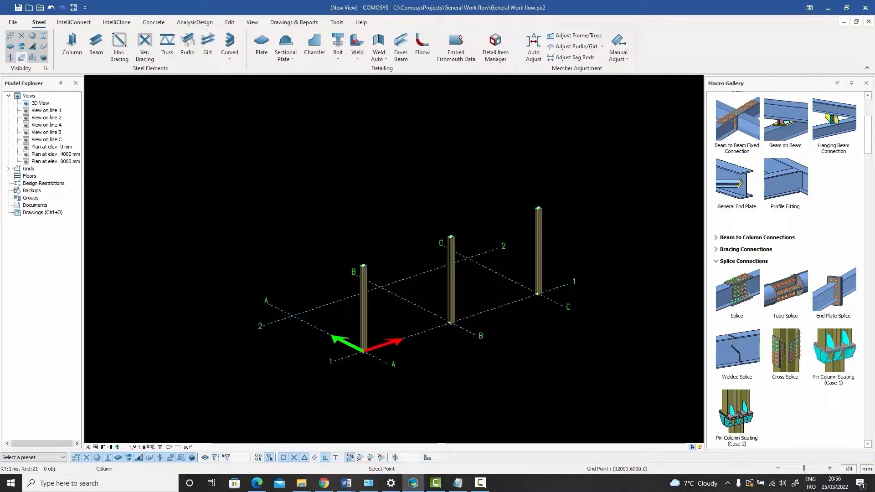
Place columns where grid line 2 meets lines C, B and A, and review the A-2 column's profile properties without changes
left_click(466, 258)
left_click(381, 287)
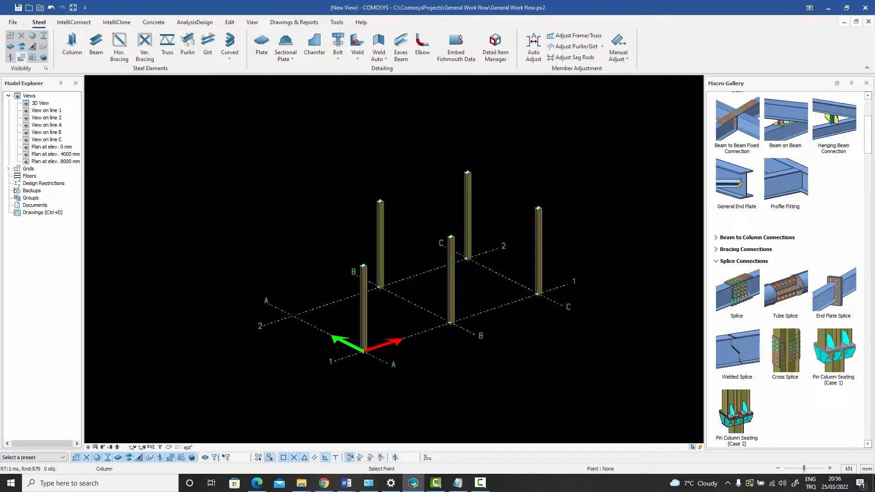
left_click(293, 316)
right_click(261, 199)
left_click(271, 203)
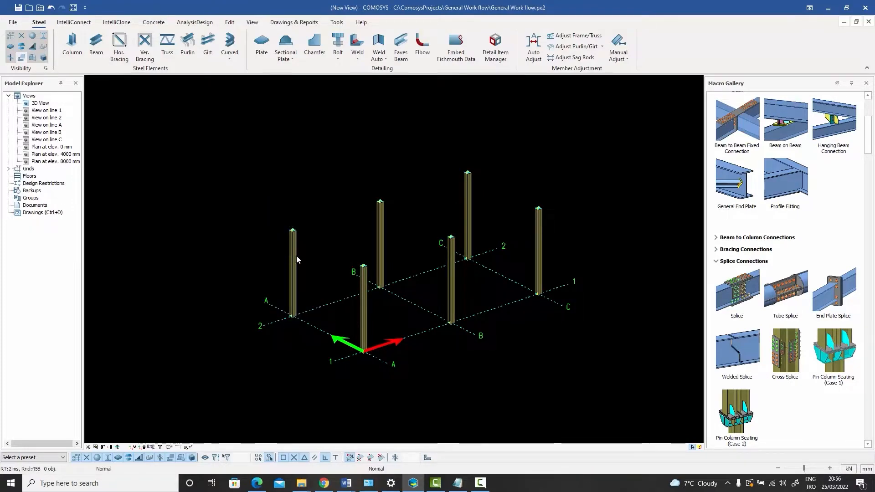
double_click(296, 256)
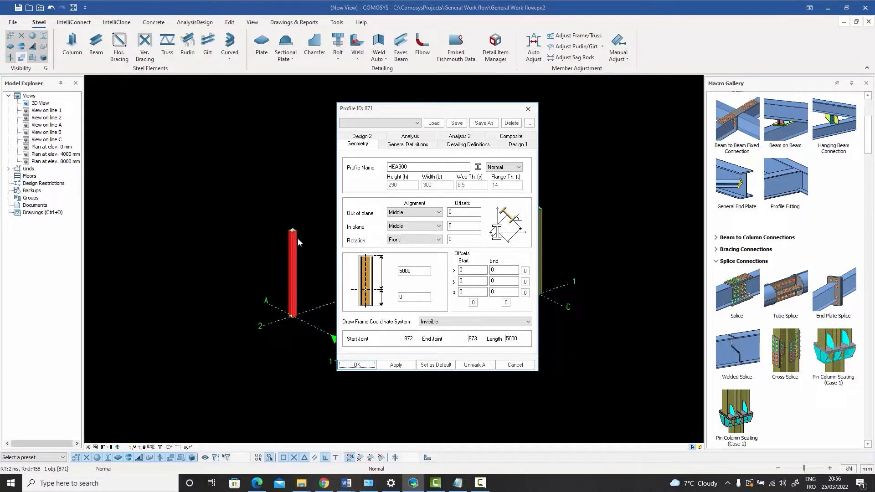
left_click(515, 366)
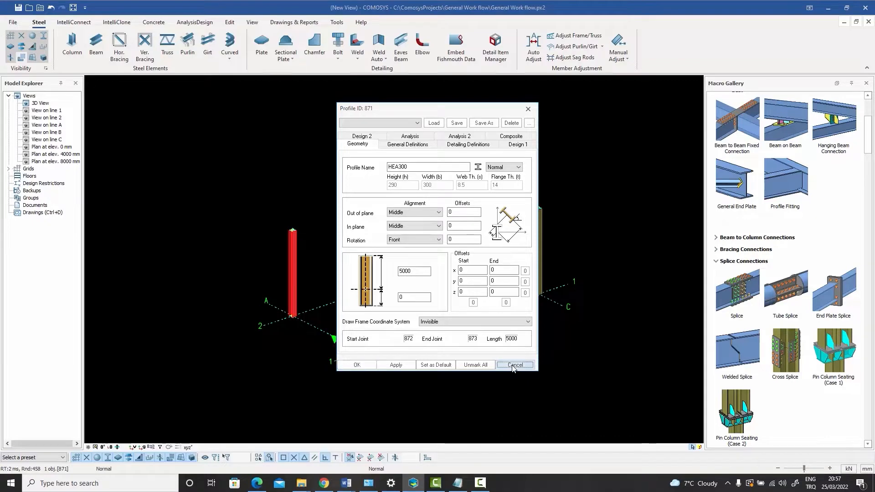
Stack a second column on top of each of the six existing columns
left_click(72, 45)
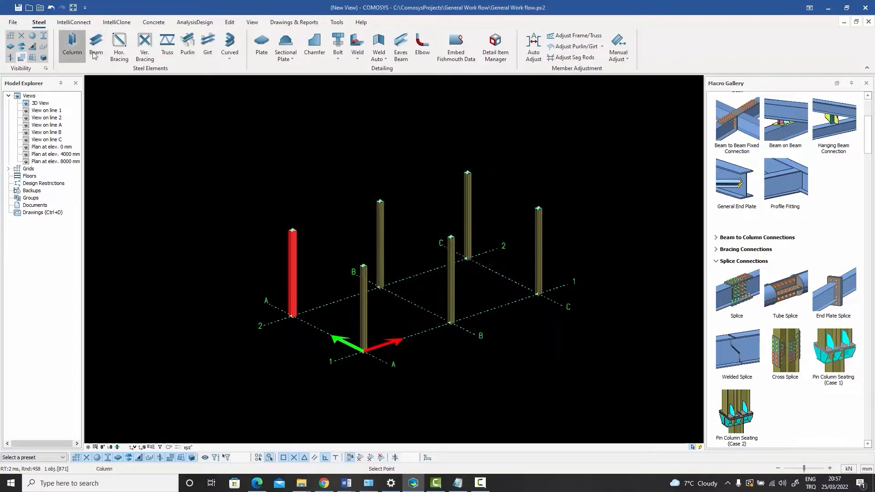
left_click(364, 264)
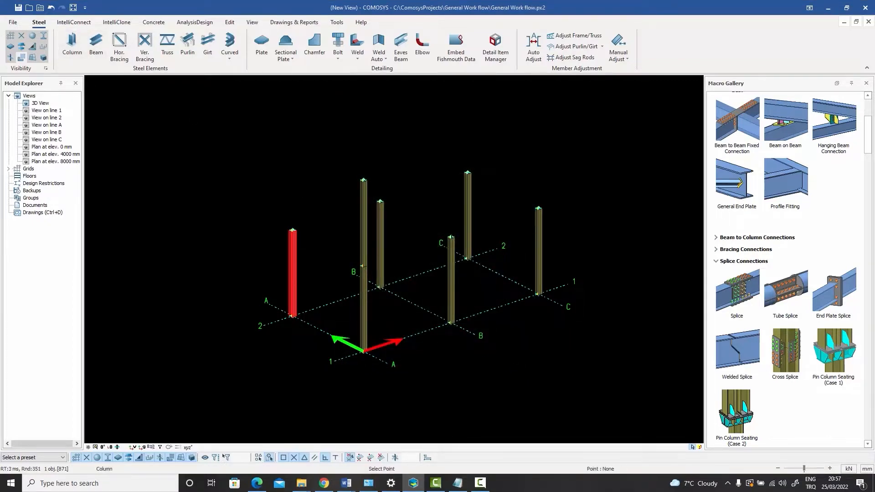
left_click(450, 237)
left_click(539, 208)
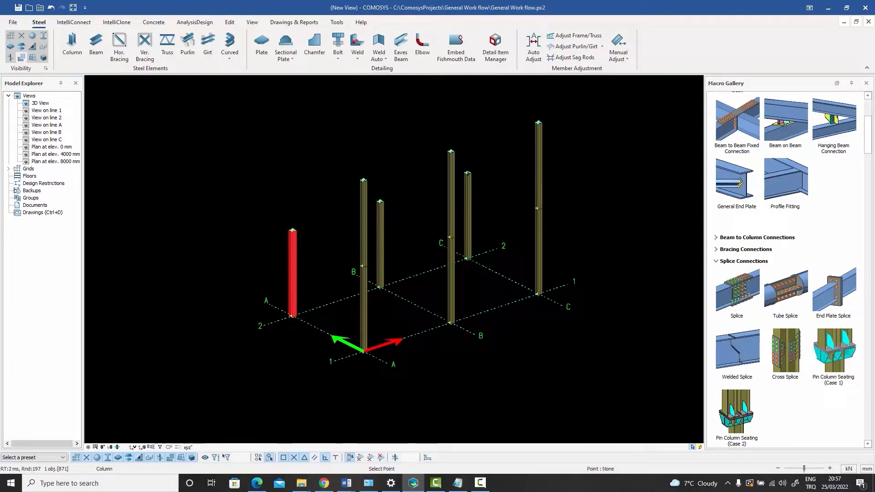
left_click(467, 172)
left_click(381, 201)
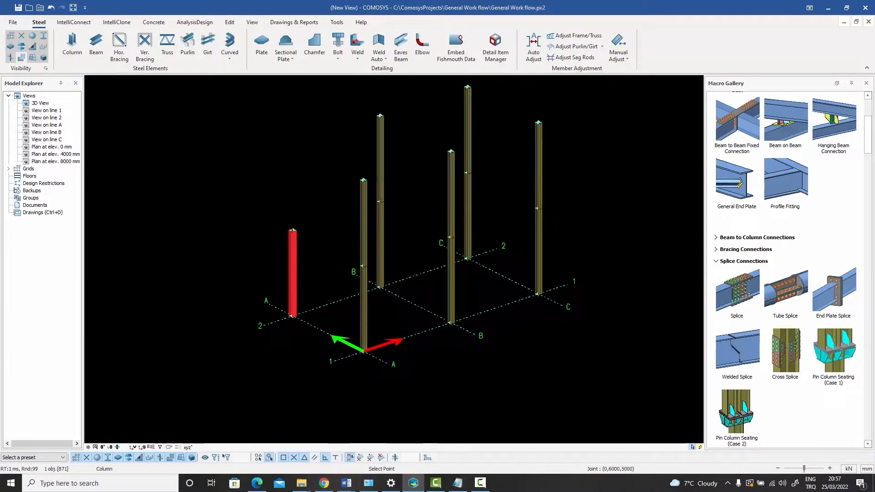
left_click(292, 231)
right_click(237, 181)
left_click(247, 185)
Set the height of all six upper columns to 3000 mm with a base value of 0
middle_click_drag(533, 220, 560, 207)
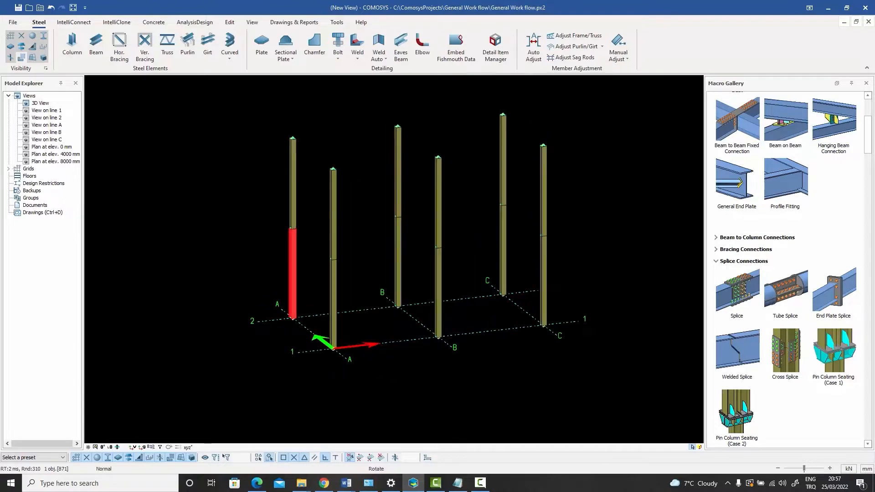
left_click_drag(577, 198, 270, 182)
key("alt+Return")
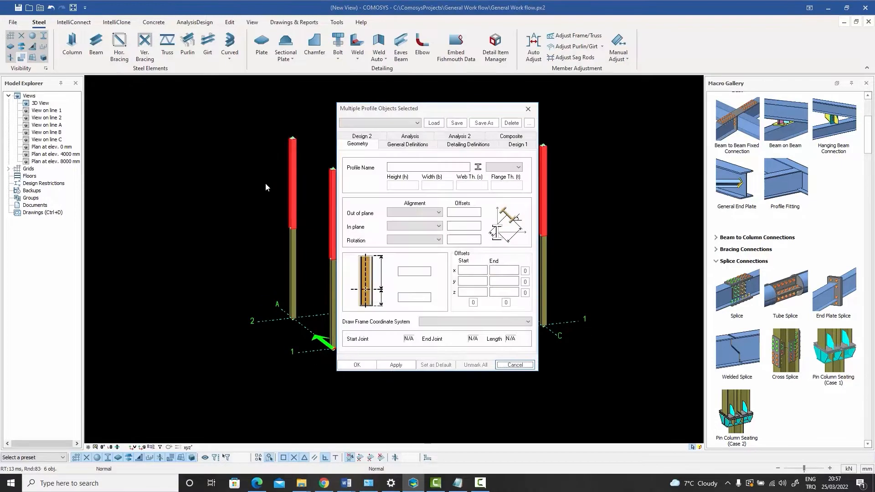
left_click(405, 295)
type("0")
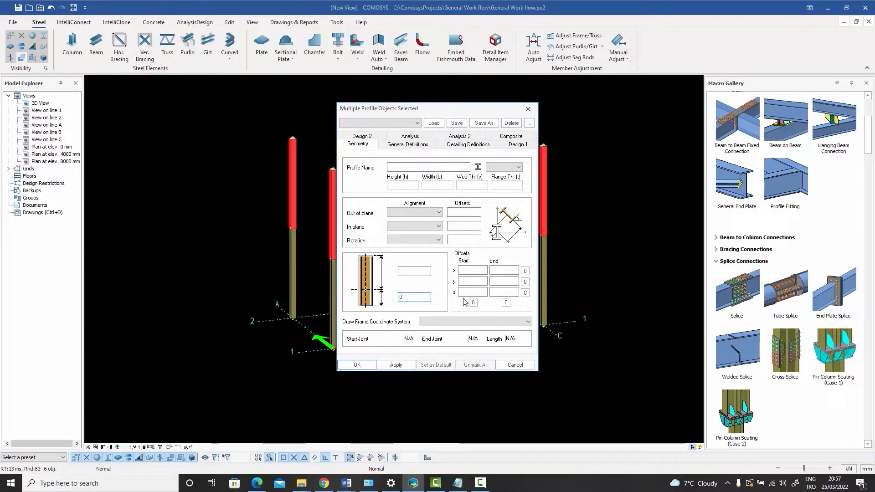
left_click(415, 272)
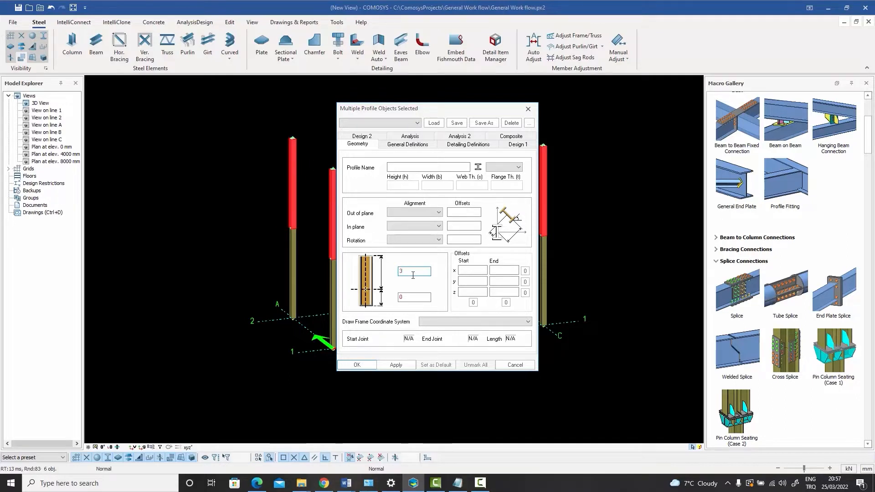
type("000")
left_click(396, 365)
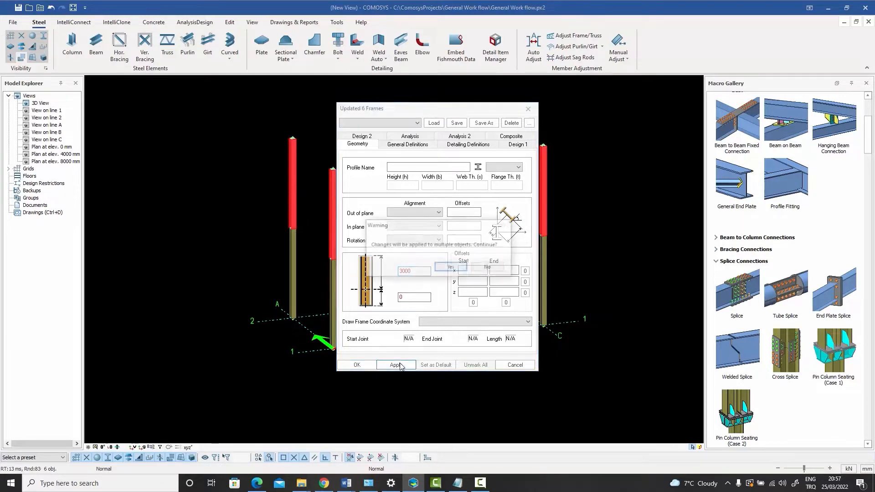
left_click(451, 267)
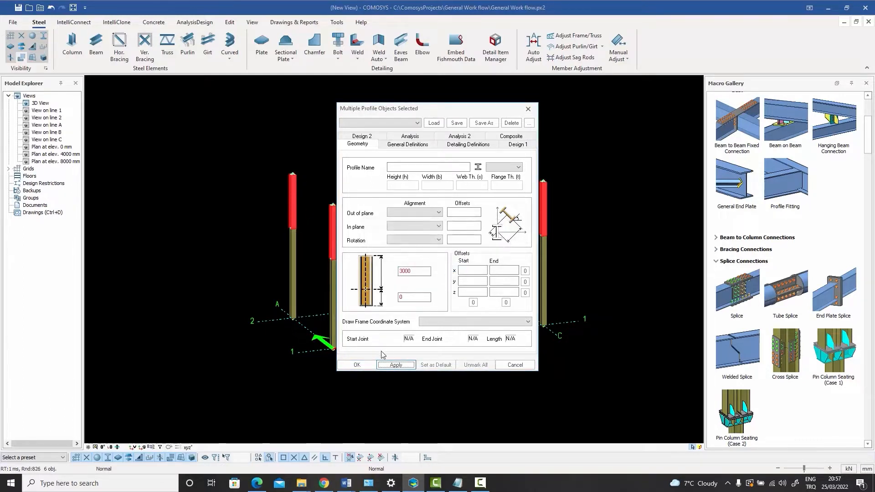
left_click(357, 365)
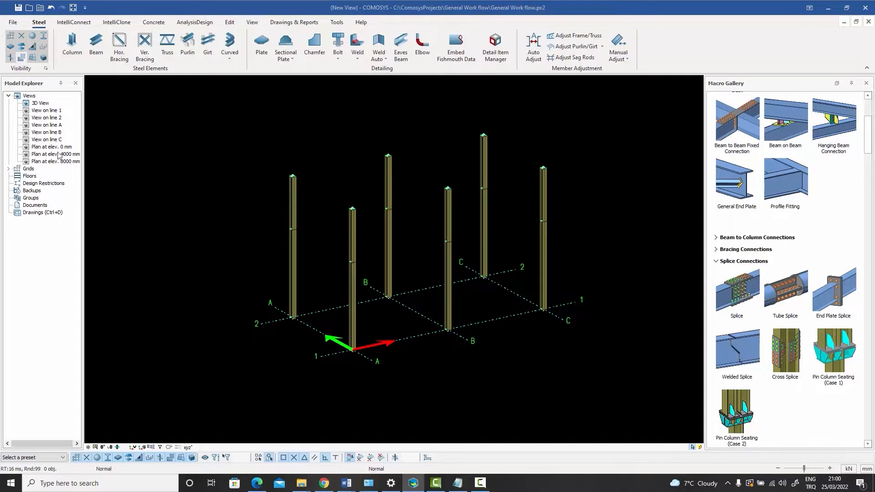
right_click(413, 336)
mouse_move(487, 334)
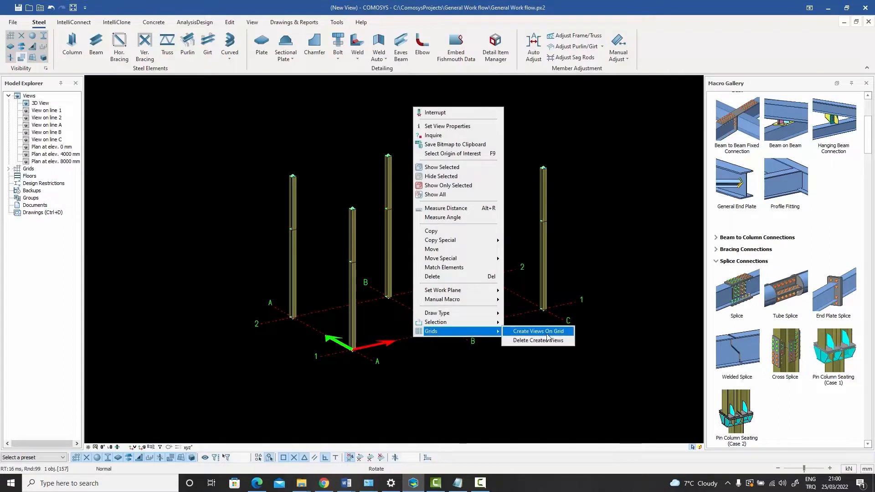
left_click(460, 374)
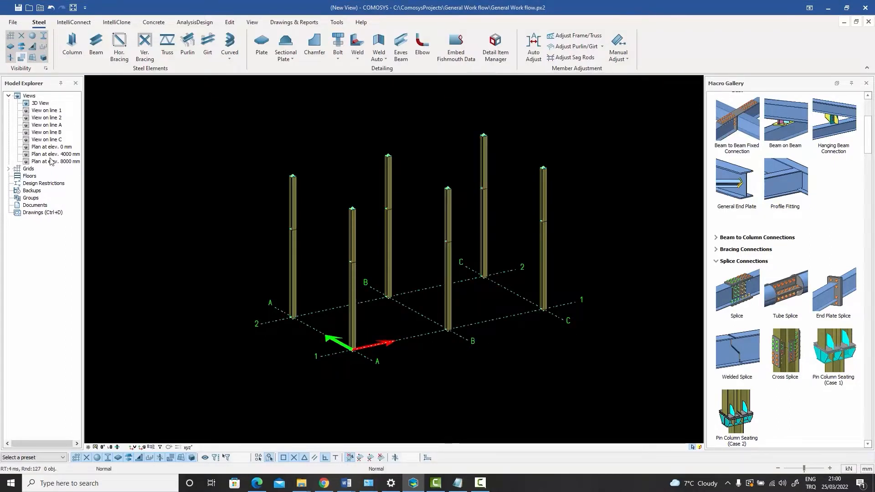
Open the plan view at elevation 4000 mm and place beams along grid line 2 from A to B and B to C
left_click(52, 155)
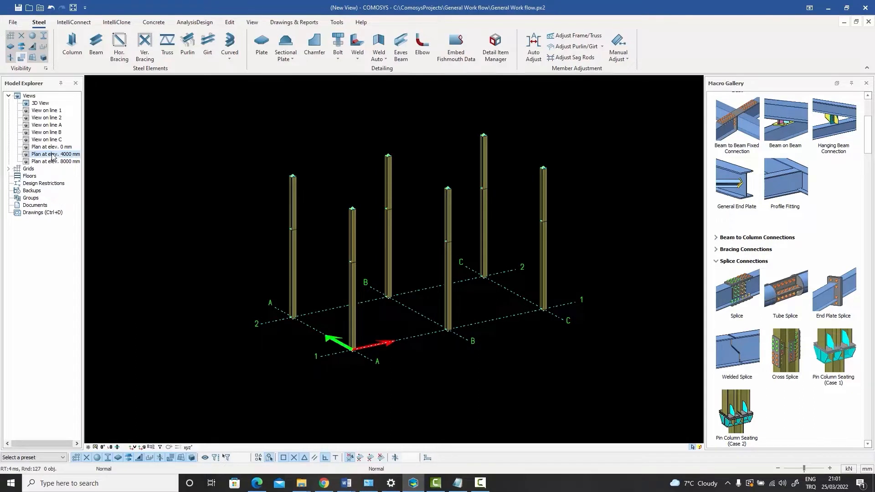
double_click(52, 155)
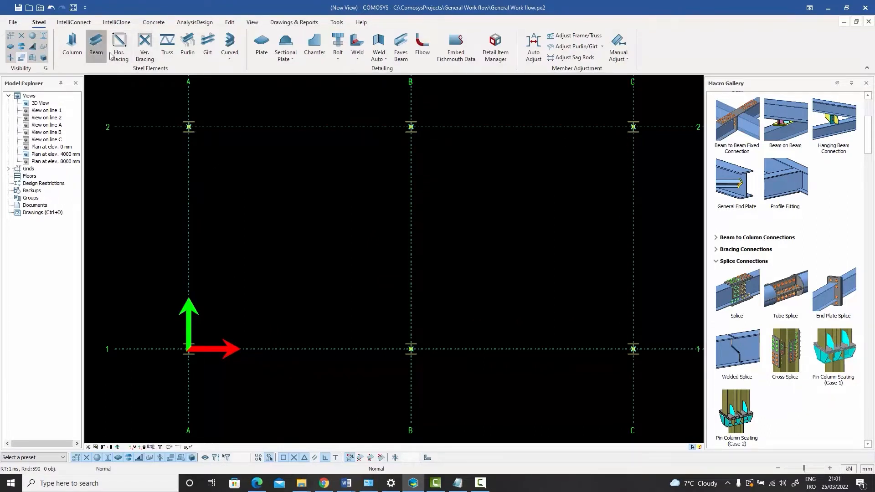
left_click(95, 44)
left_click(189, 127)
left_click(411, 126)
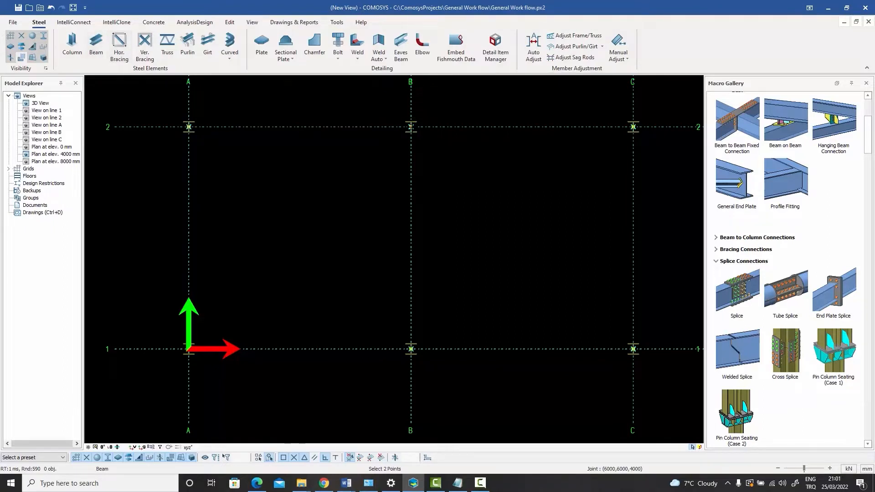
left_click(410, 127)
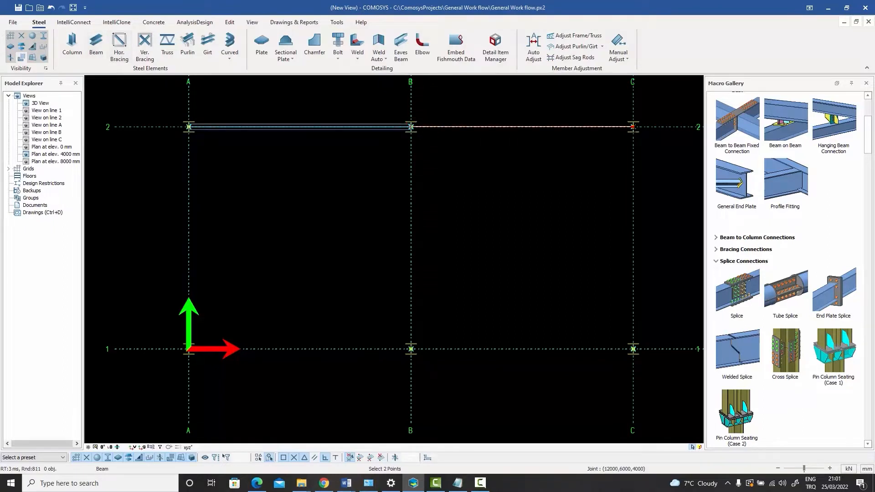
left_click(633, 127)
Place beams along grid line 1 from A to B and from B to C
left_click(188, 349)
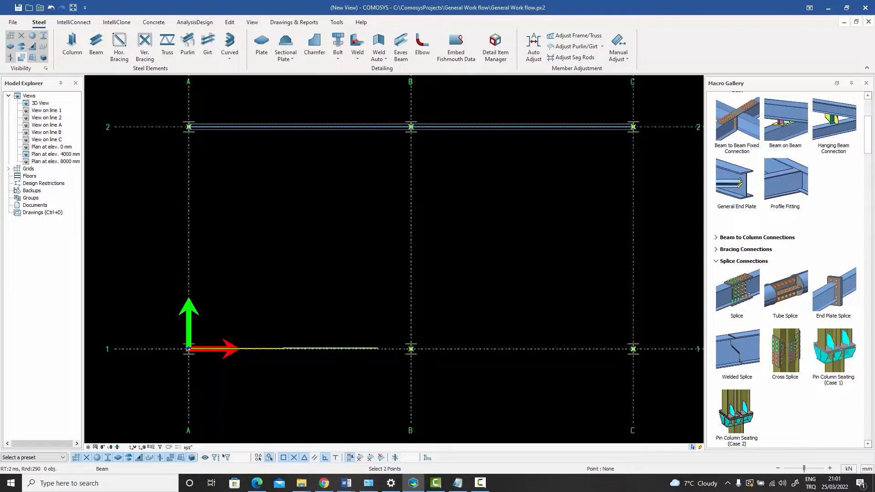
left_click(411, 349)
left_click(410, 349)
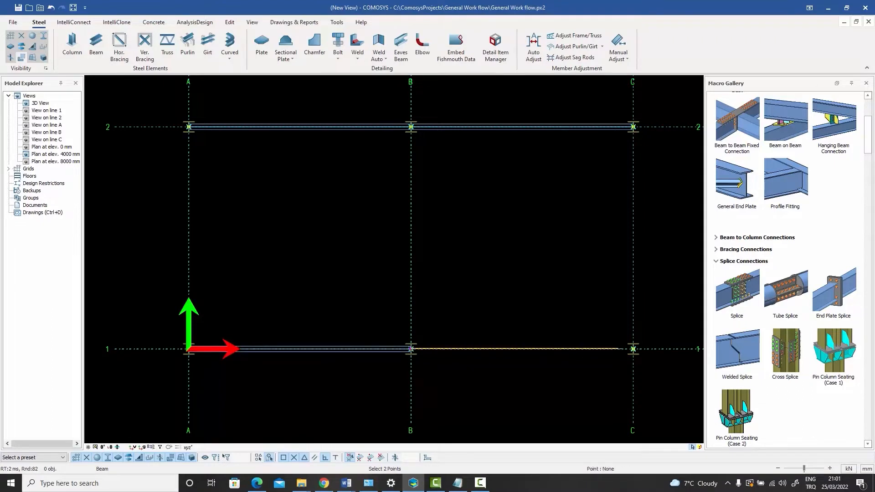
left_click(633, 350)
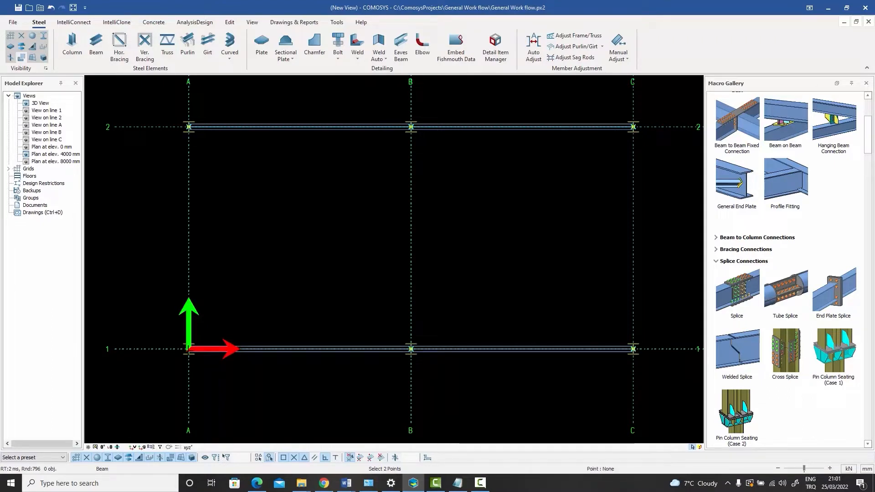
Place beams between grid lines 1 and 2 along lines A, B and C
left_click(189, 349)
left_click(189, 126)
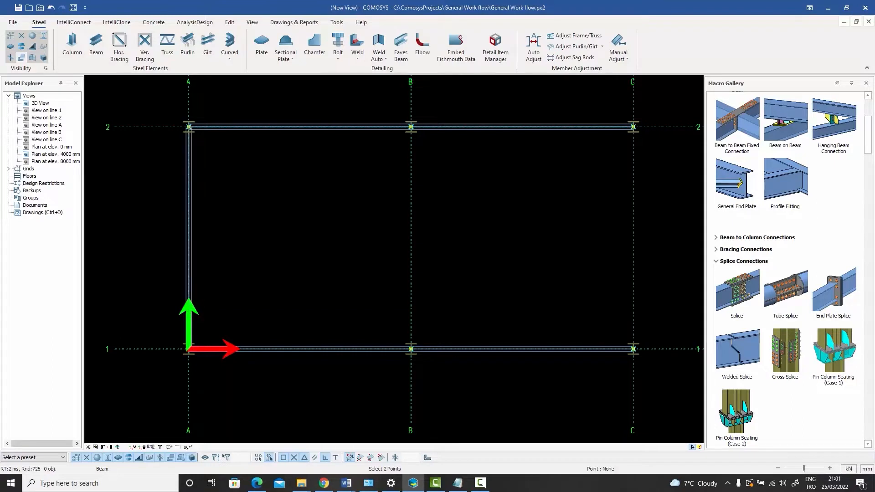
left_click(411, 349)
left_click(411, 127)
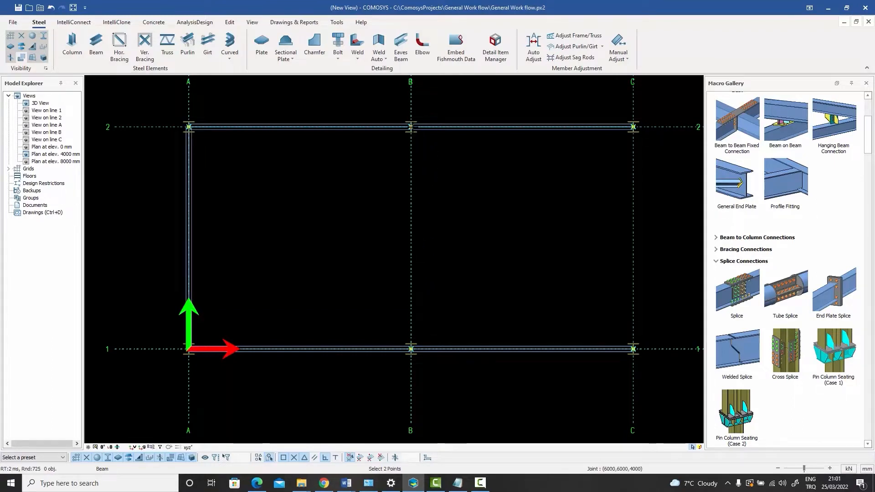
left_click(633, 349)
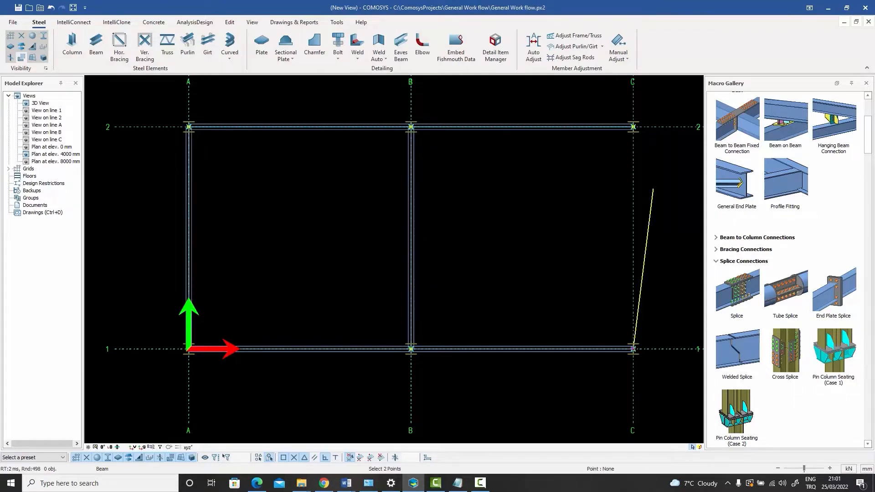
left_click(633, 127)
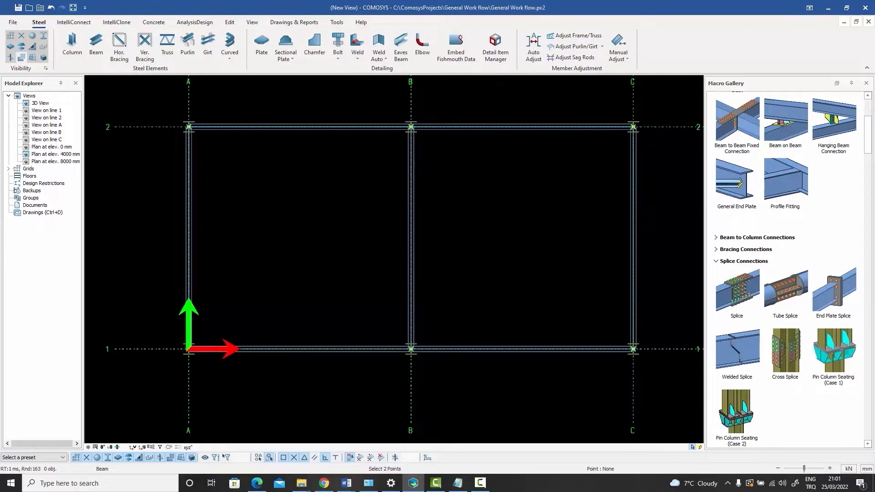
right_click(509, 169)
left_click(519, 174)
Place a secondary beam between the midpoints of the beams on grid lines A and B
left_click(96, 45)
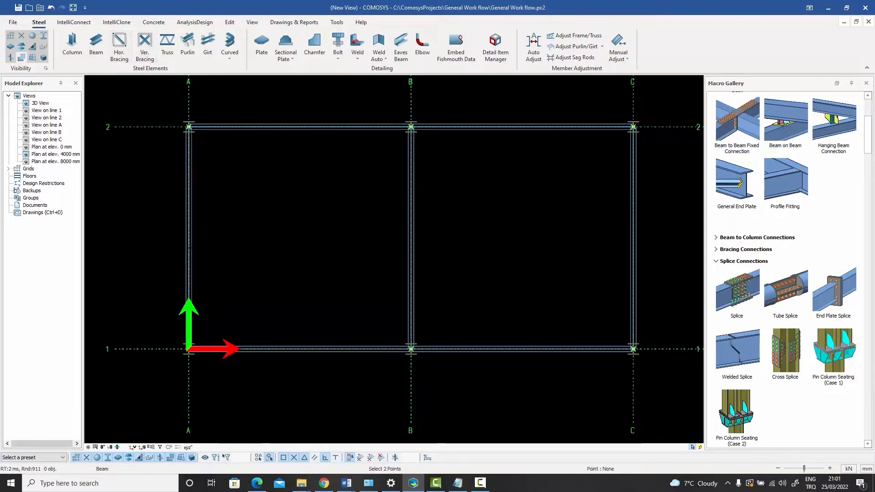
left_click(188, 239)
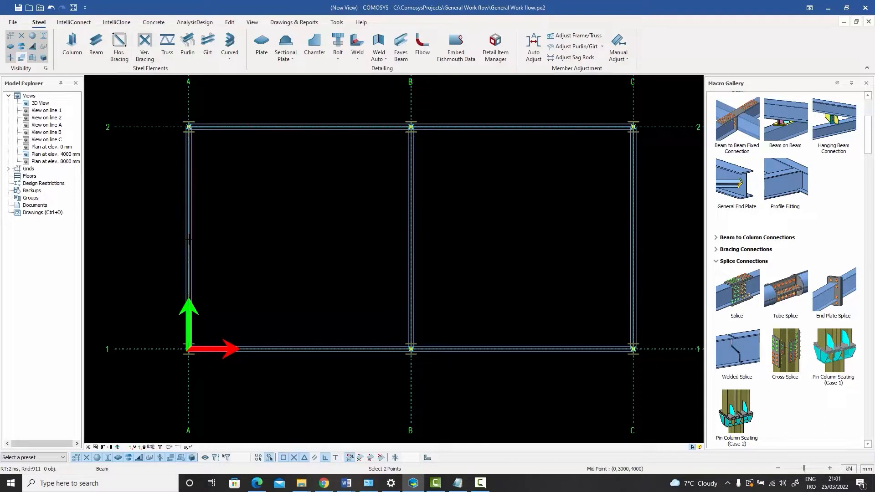
left_click(411, 238)
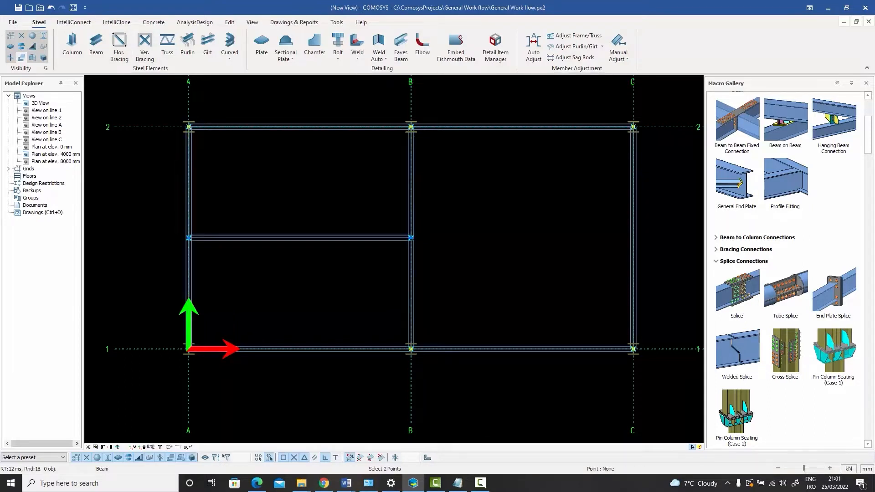
Place secondary beams from B to C at mid-span and from A to B and B to C midway between that line and grid line 2
left_click(633, 237)
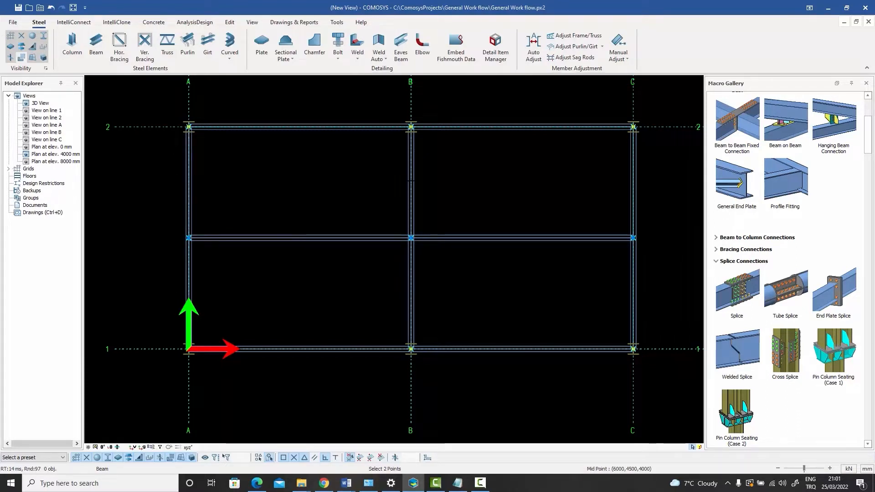
left_click(411, 182)
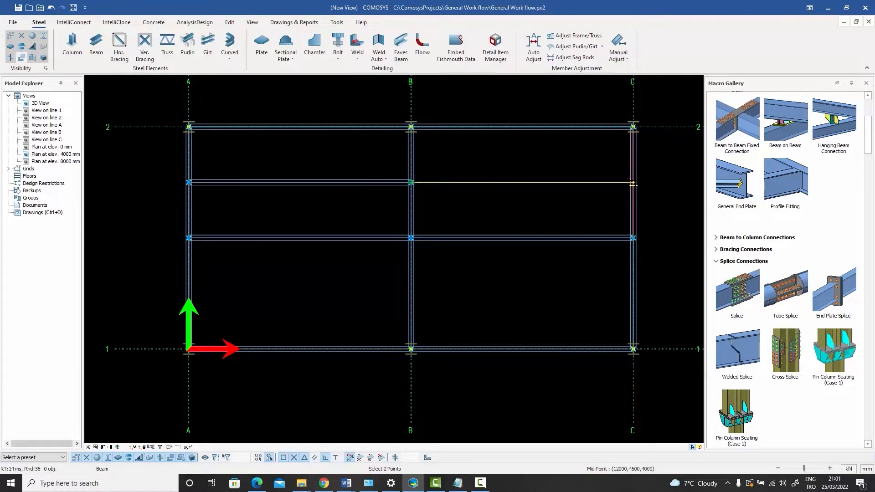
left_click(634, 182)
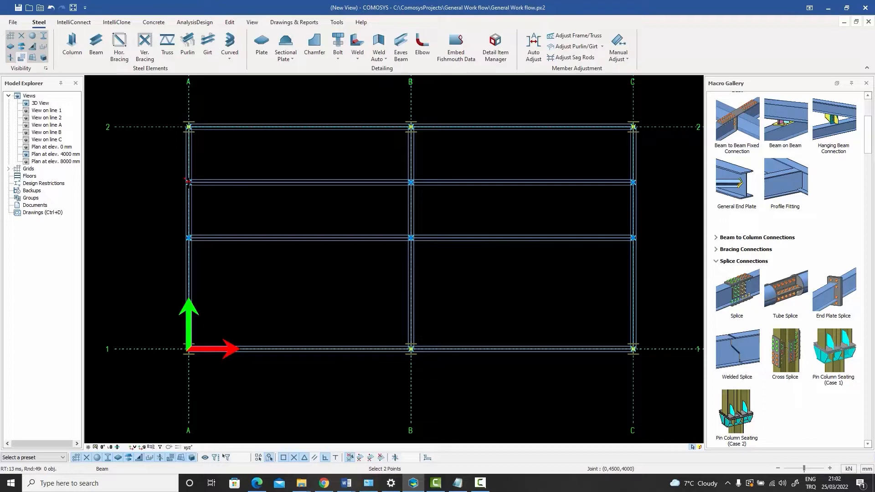
Place a short beam offset 1000 mm in X from grid line A, running from the upper secondary beam to grid line 2
left_click(187, 181)
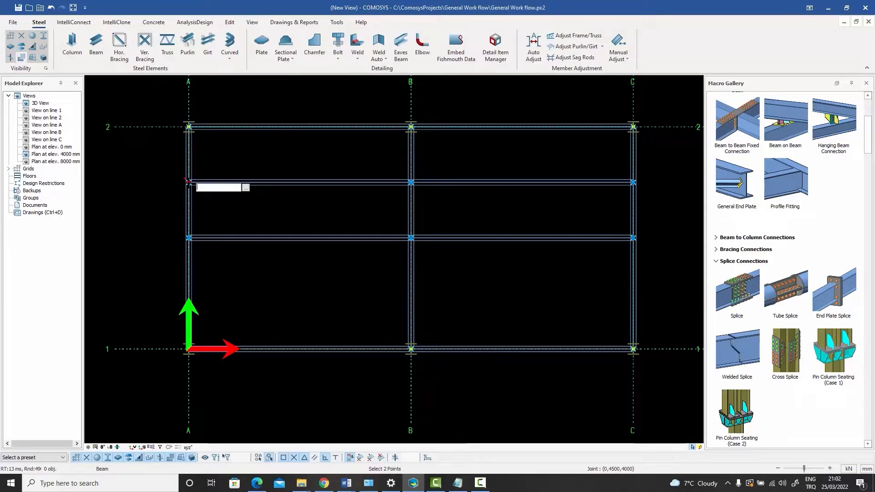
type("dx")
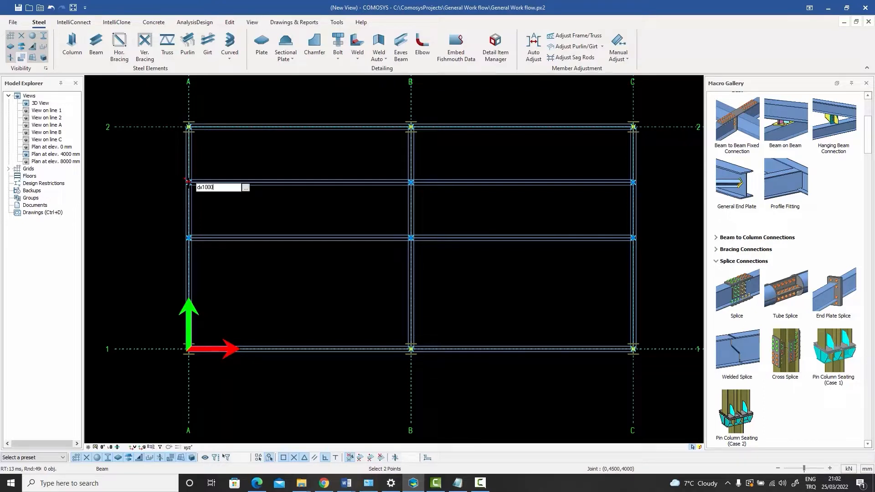
type("1000")
key("Return")
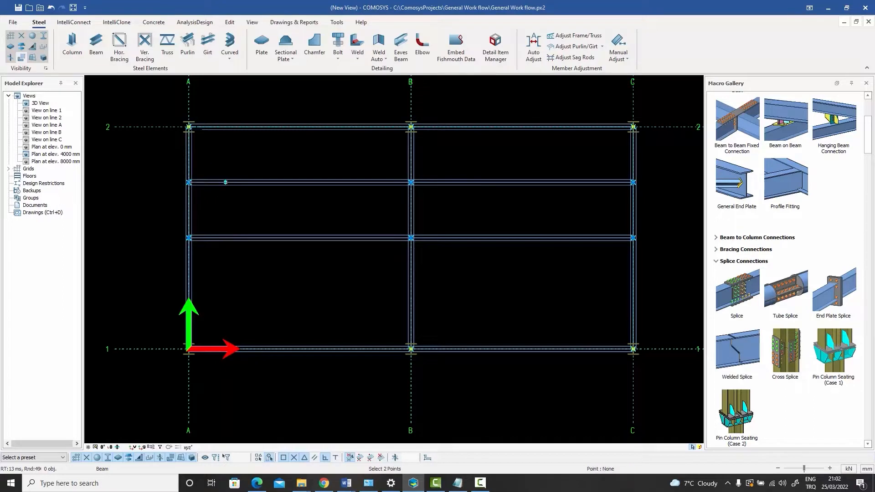
left_click(189, 127)
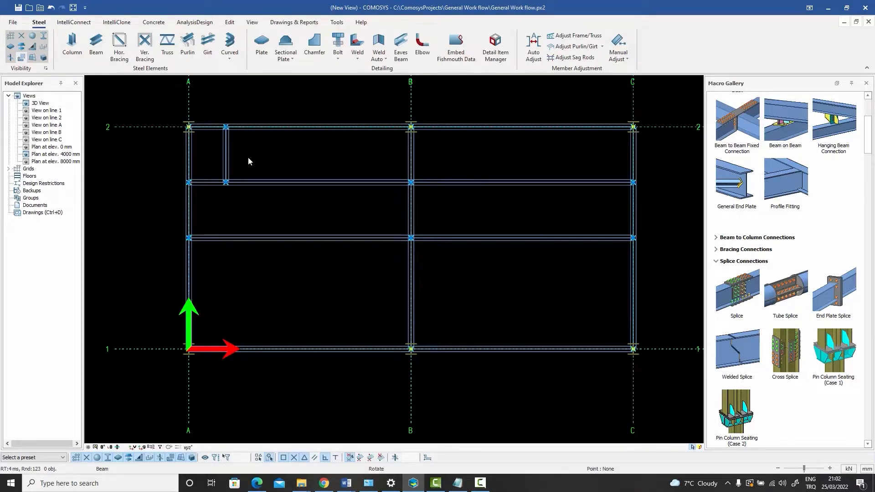
Copy the short beam linearly 4 times at 1000 mm spacing in X across bay A–B
left_click(228, 157)
right_click(228, 157)
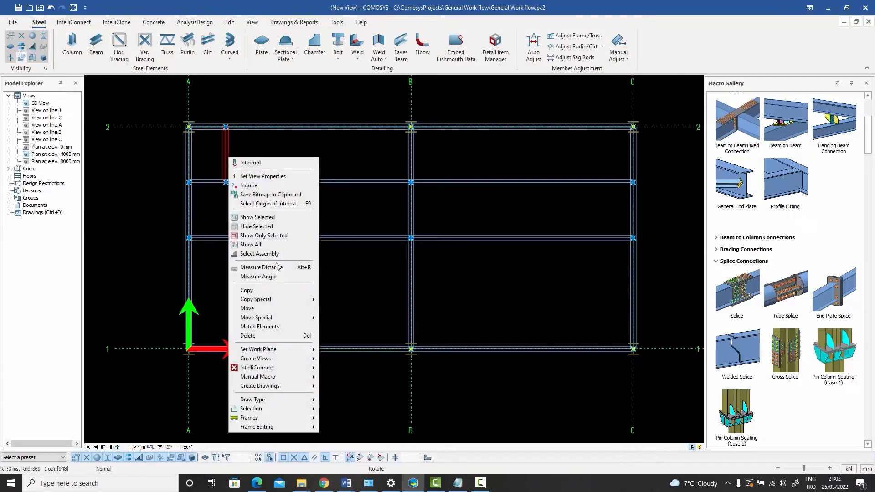
left_click(339, 306)
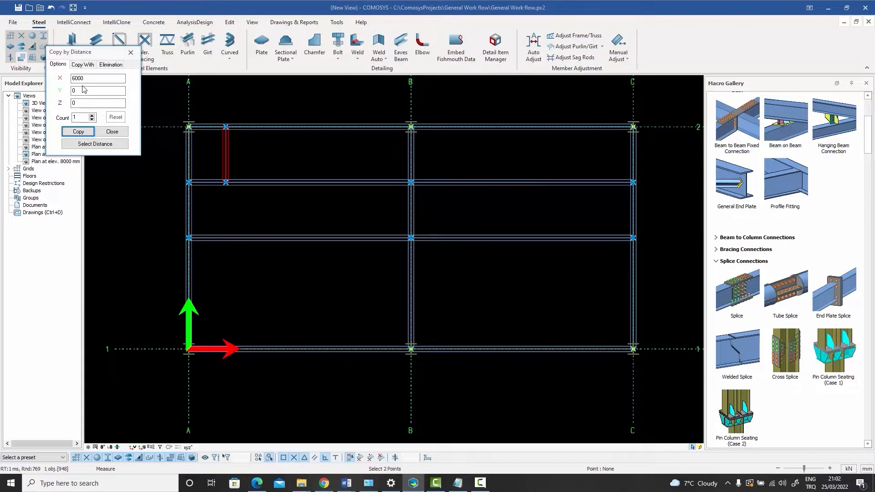
left_click_drag(89, 78, 26, 81)
type("1000")
left_click_drag(85, 118, 59, 120)
left_click(78, 131)
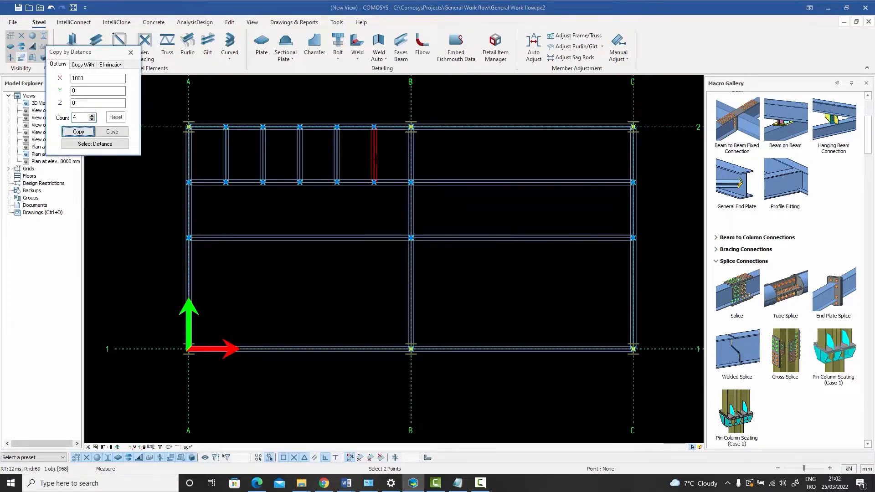
left_click(112, 131)
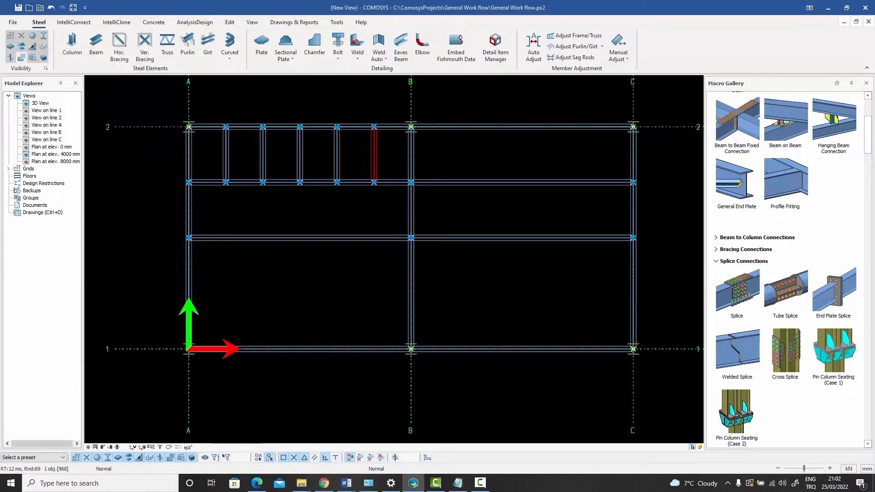
Copy the five short beams 6000 mm in X into bay B–C, taking the distance from grid line A to B
left_click_drag(383, 167, 240, 146)
right_click(240, 146)
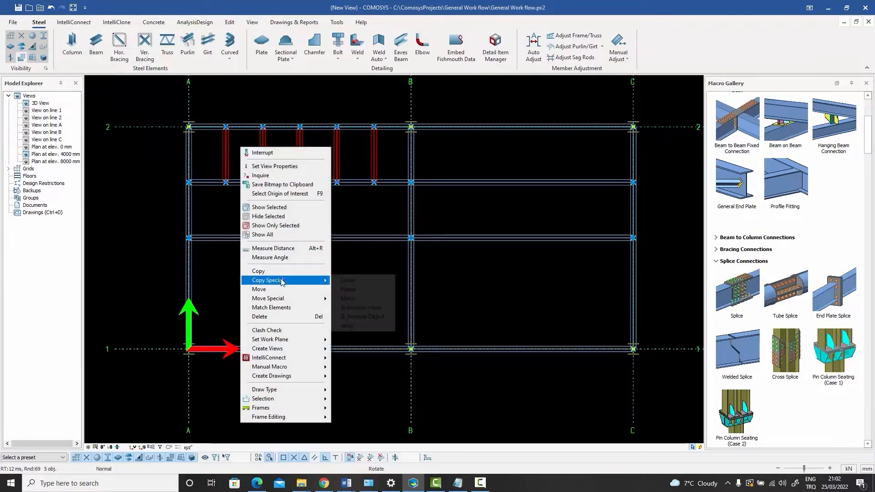
mouse_move(283, 280)
left_click(352, 280)
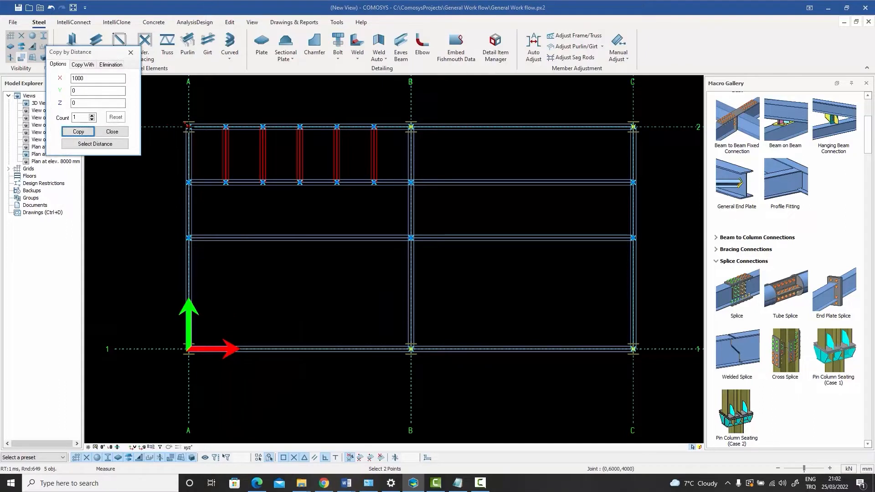
left_click(189, 127)
left_click(411, 126)
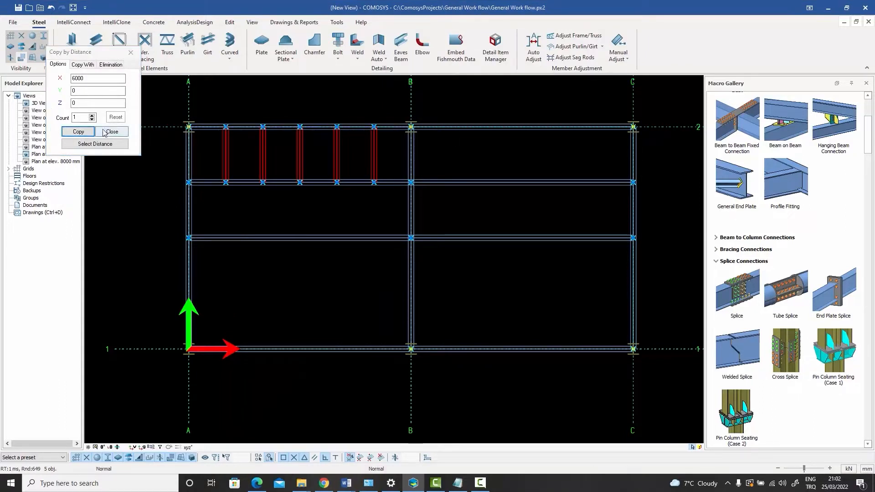
left_click(78, 131)
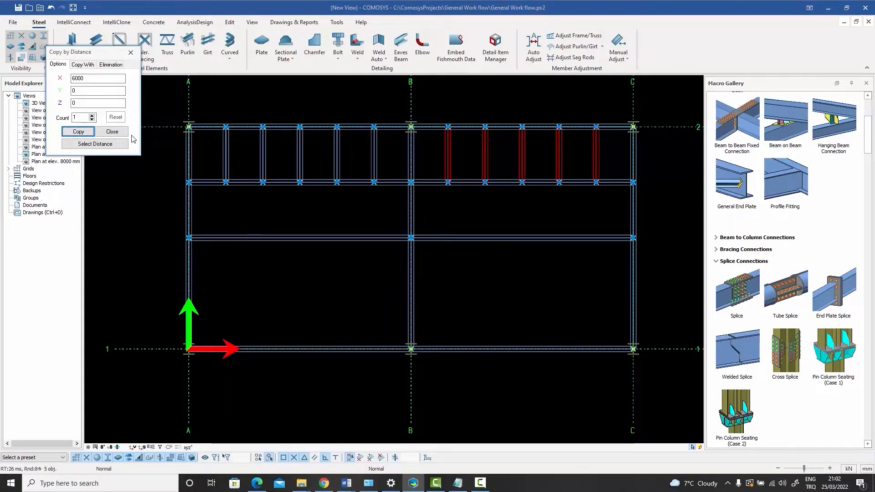
left_click(112, 132)
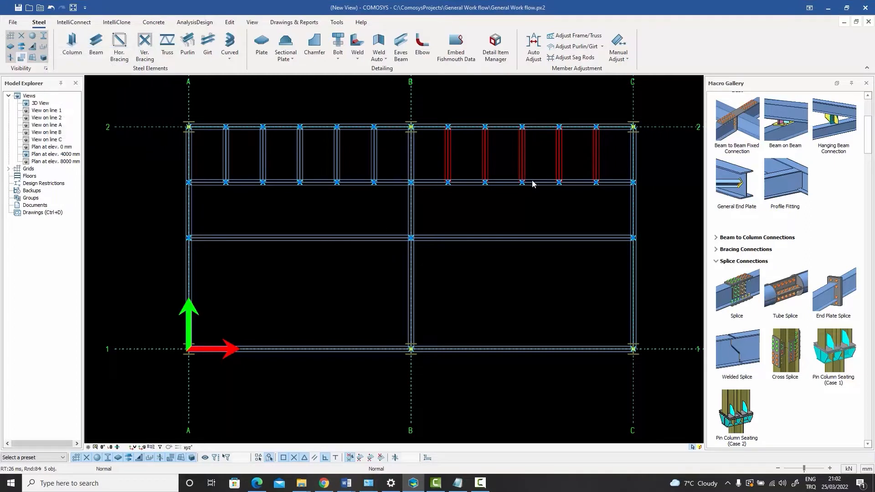
Mirror-copy the short beams and upper secondary beams about the central secondary beam line to the grid line 1 side
left_click_drag(614, 157, 231, 160)
right_click(259, 154)
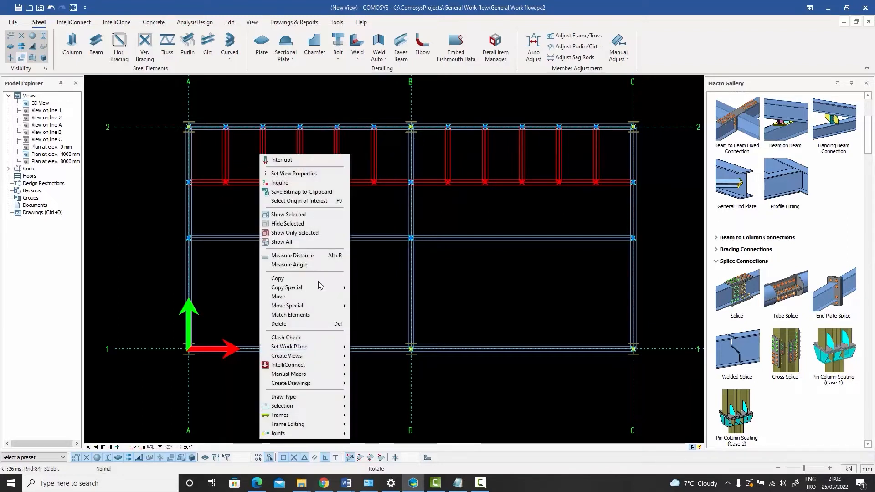
mouse_move(318, 288)
left_click(383, 306)
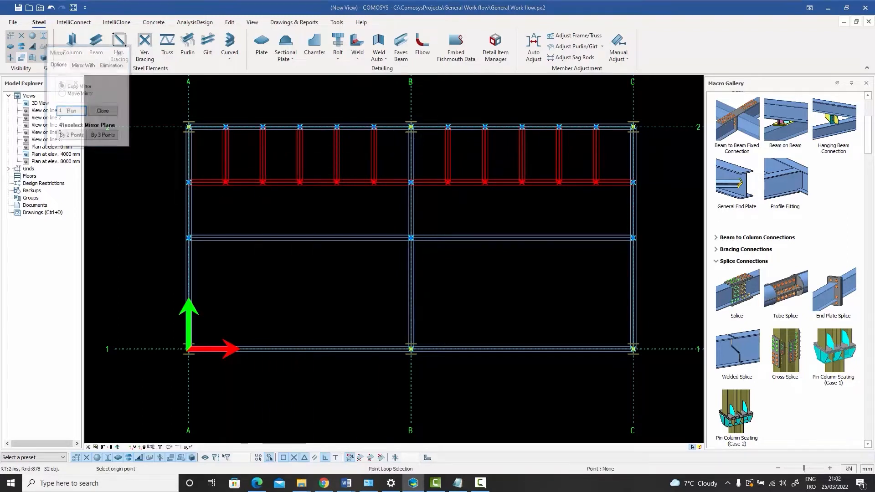
left_click(189, 238)
left_click(633, 238)
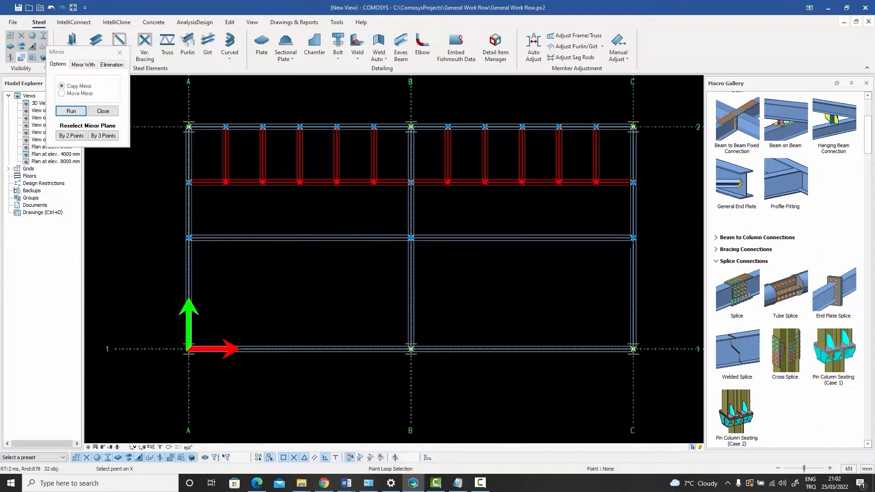
left_click(70, 111)
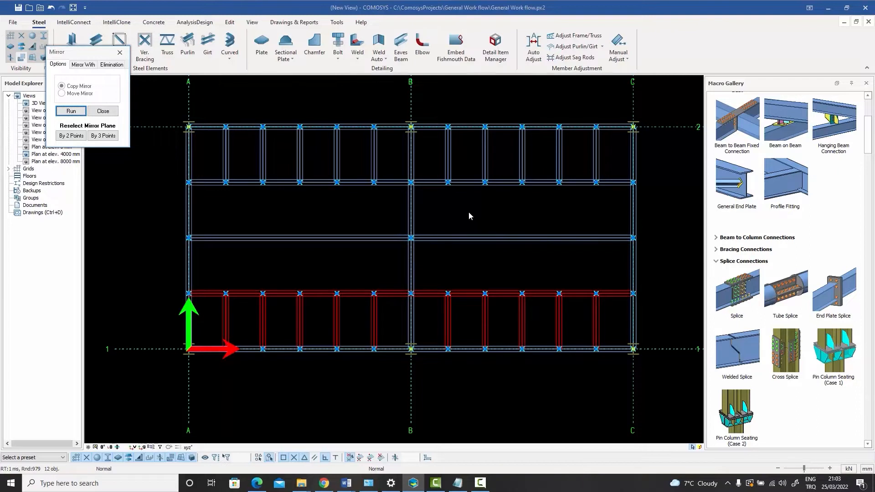
left_click(120, 52)
left_click(240, 204)
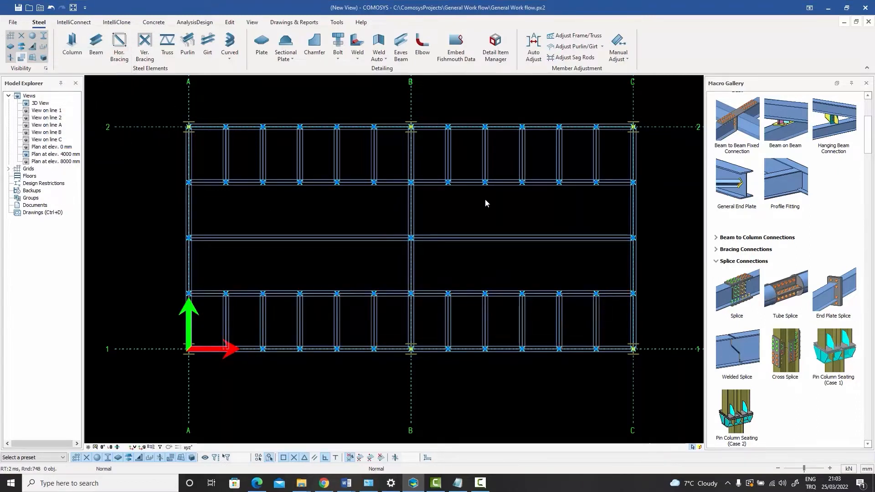
Place beams 1000 mm inside grid lines A and C, spanning from the upper secondary beams through the central ones to the lower ones
left_click(101, 52)
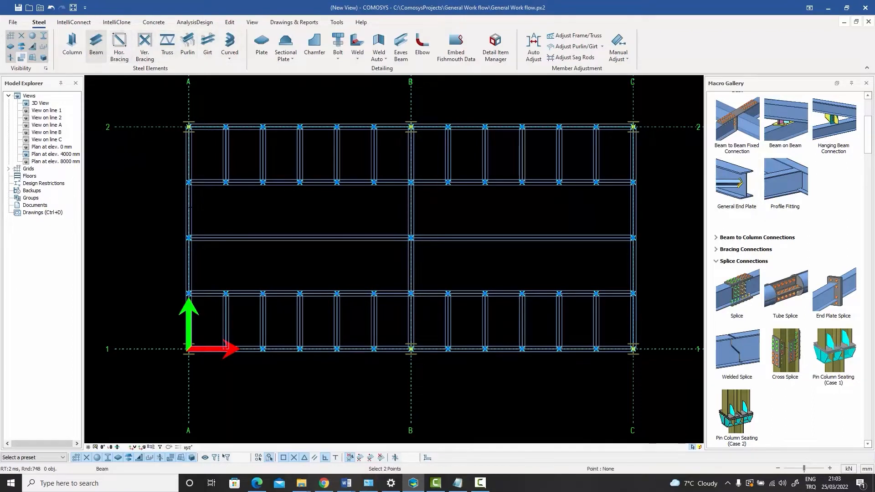
left_click(226, 237)
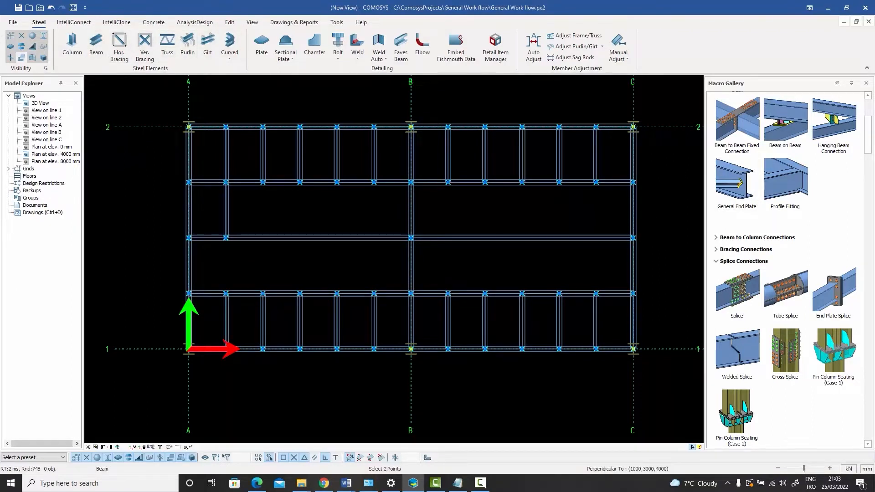
left_click(226, 293)
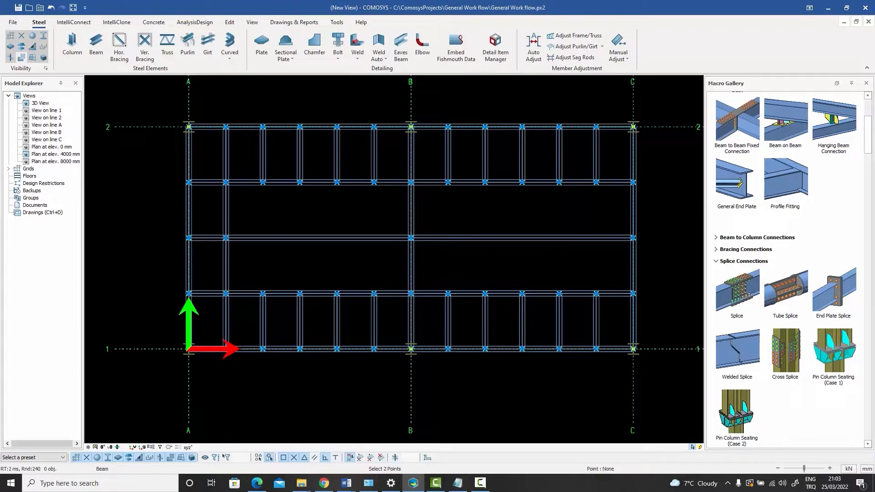
left_click(596, 182)
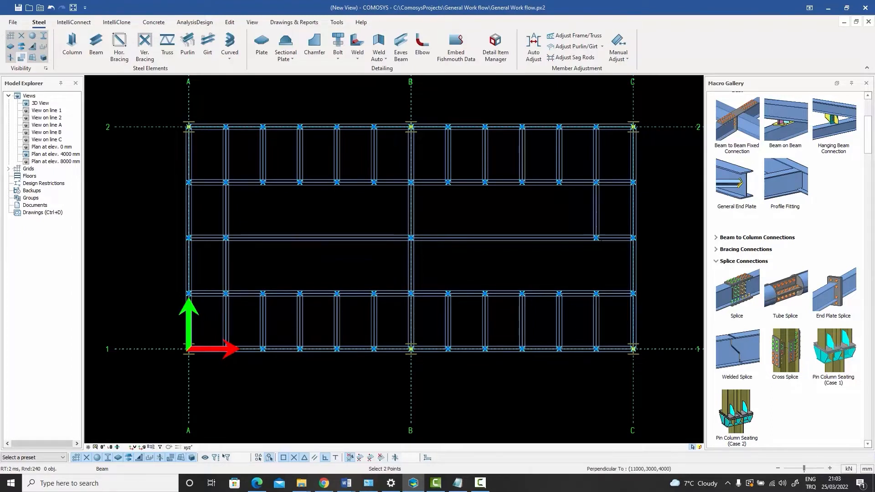
left_click(596, 237)
left_click(596, 294)
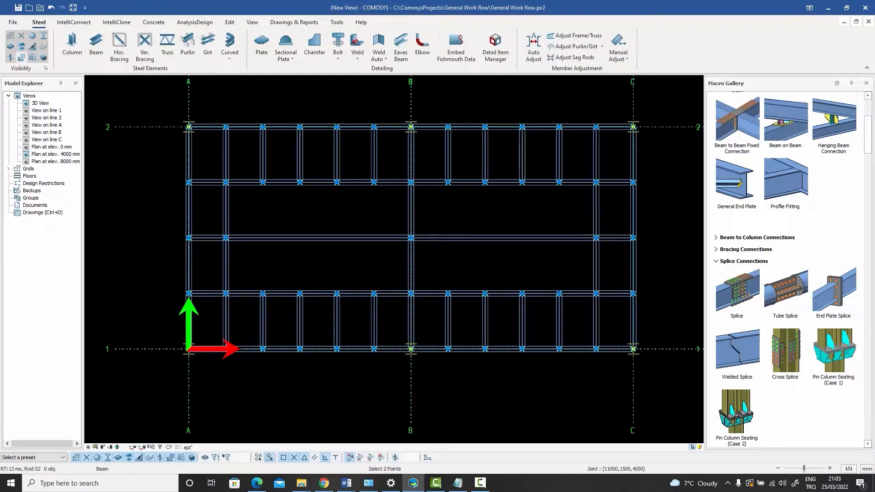
right_click(614, 257)
left_click(626, 264)
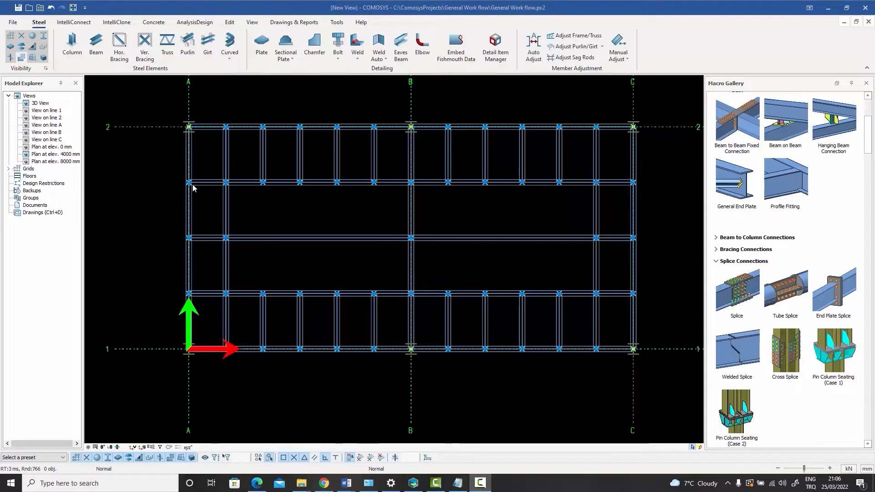
Place six horizontal braces in a zigzag between the upper secondary beam and grid line 2 from A to B
left_click(121, 42)
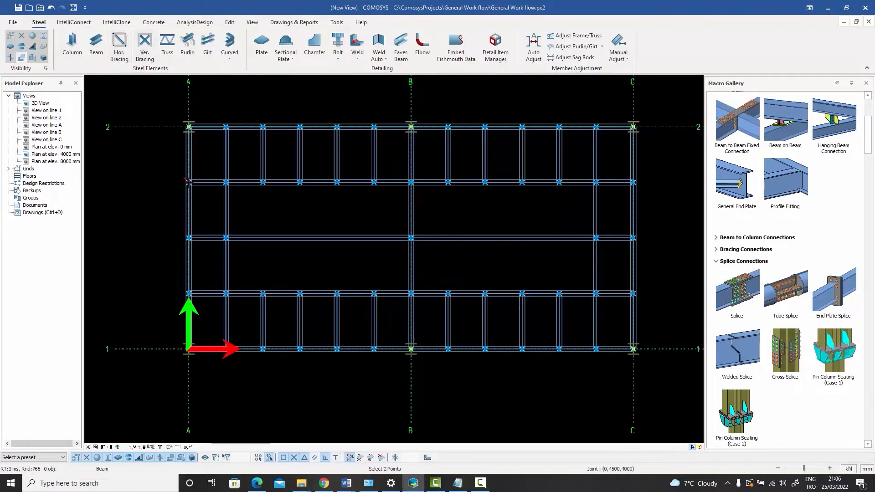
left_click(188, 182)
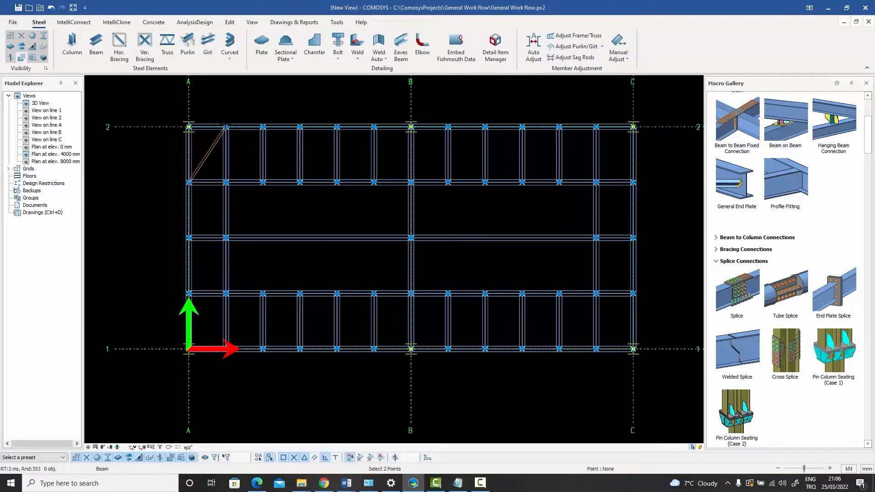
left_click(226, 127)
left_click(262, 183)
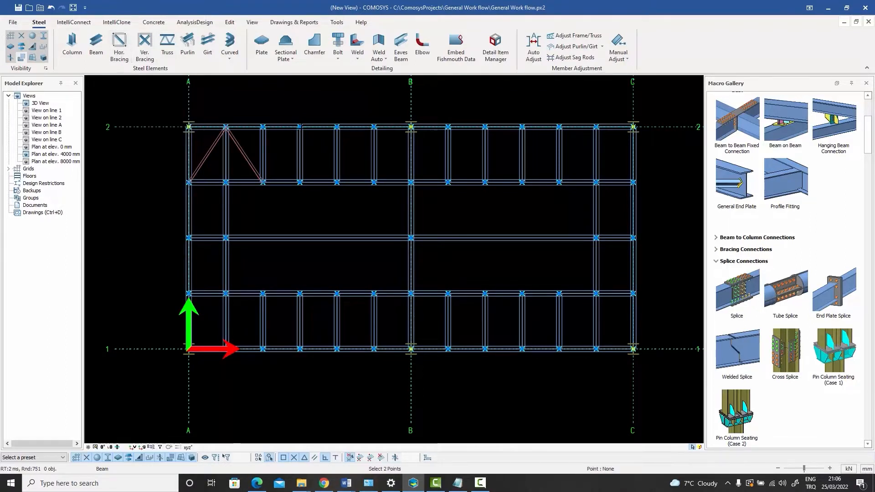
left_click(299, 127)
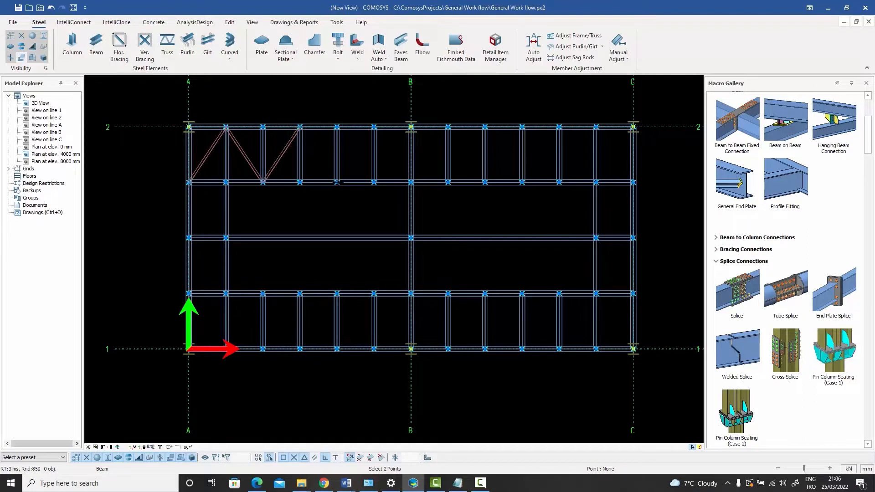
left_click(337, 182)
left_click(374, 127)
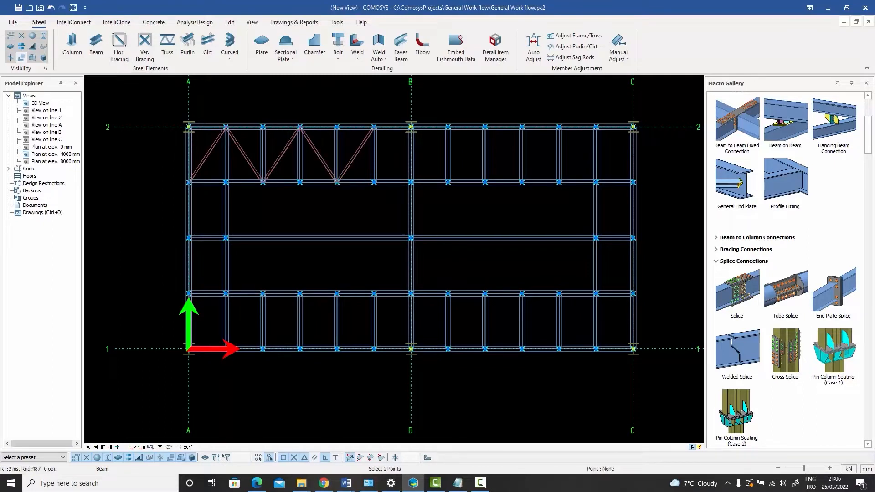
left_click(411, 183)
right_click(377, 104)
left_click(385, 124)
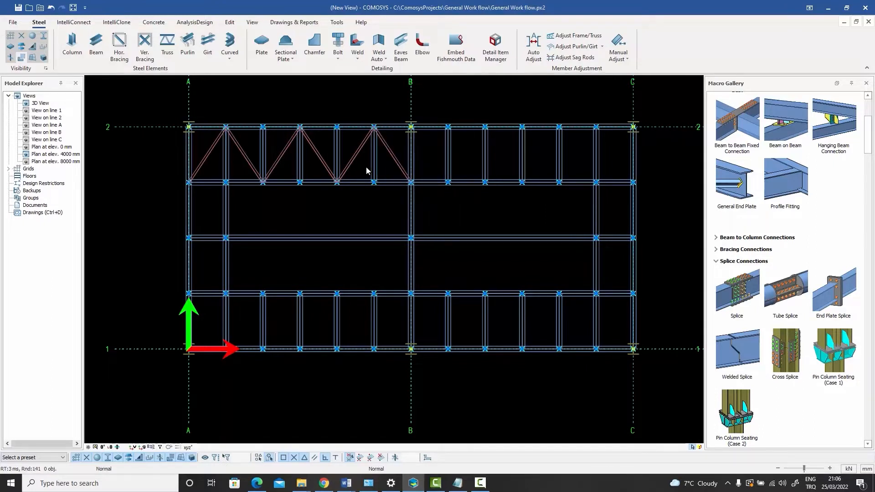
left_click_drag(425, 201, 158, 105)
key("Escape")
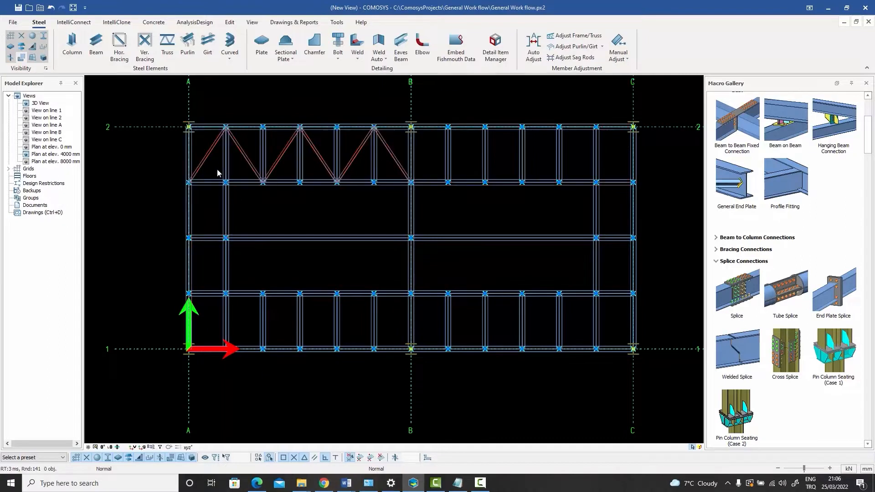
left_click(209, 156)
left_click(242, 151)
key("Escape")
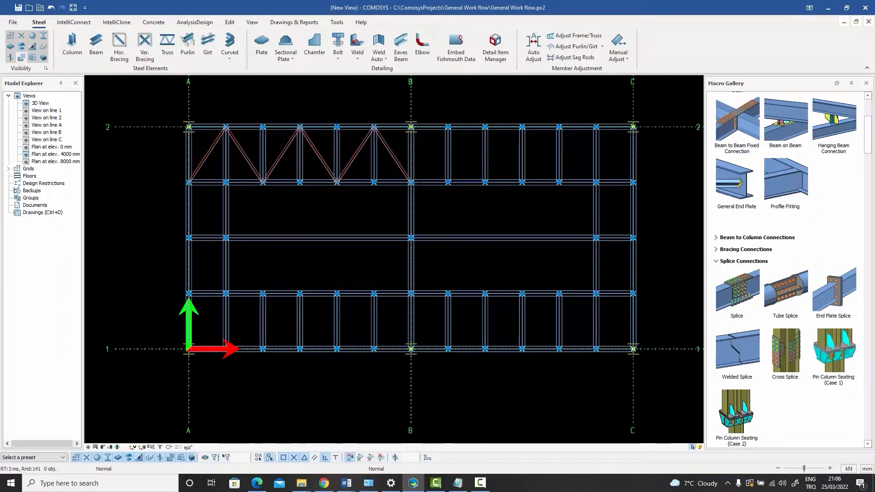
Copy the six L60*6 horizontal braces from bay A–B 6000 mm in X into bay B–C, isolating them by section name and beam group
left_click_drag(419, 194, 163, 108)
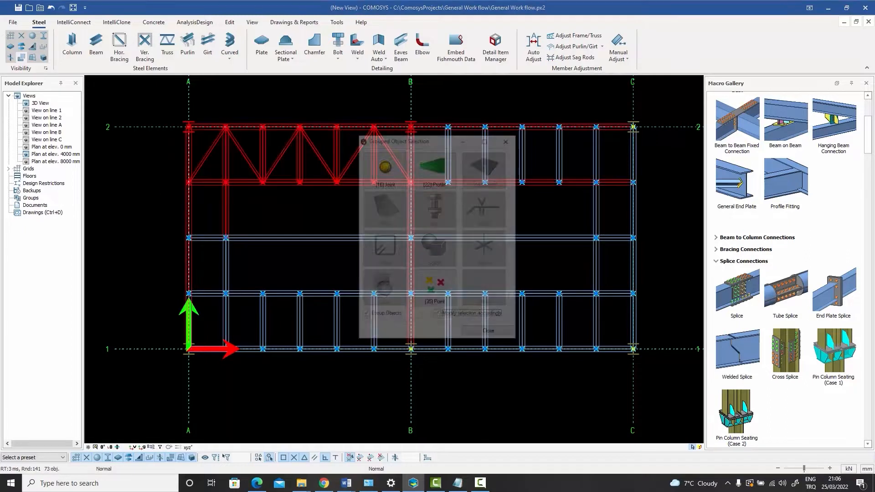
left_click(434, 180)
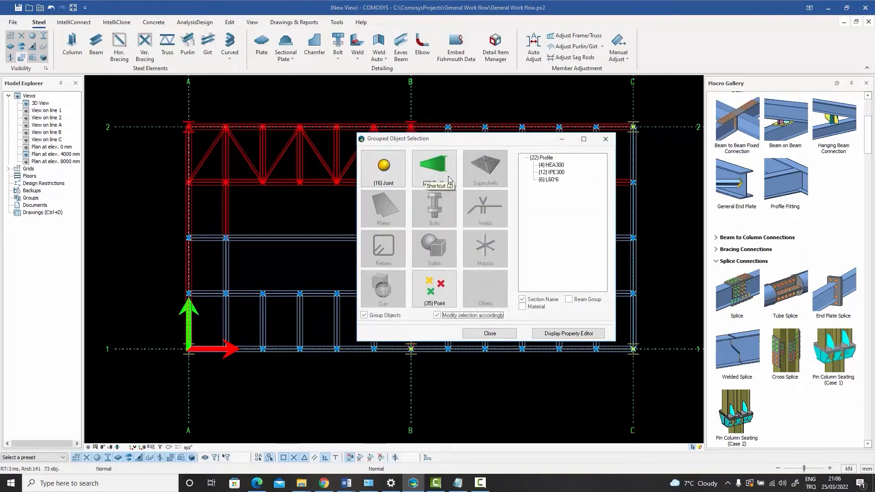
left_click(572, 301)
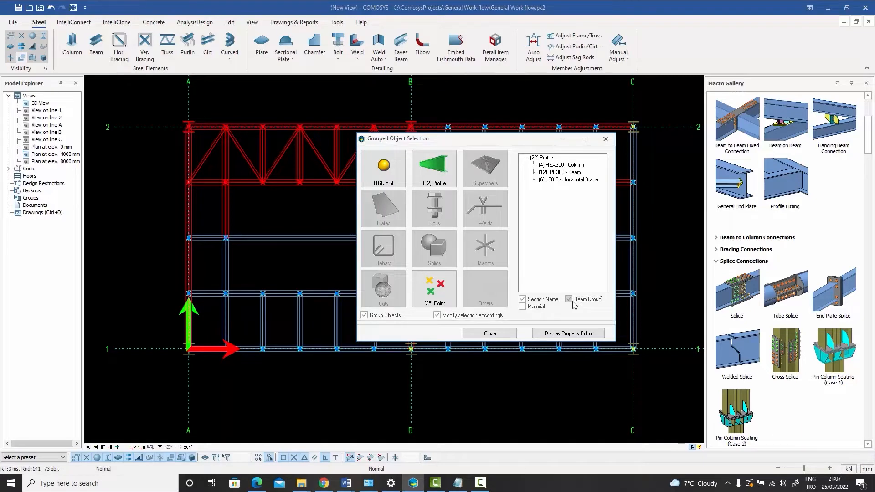
double_click(577, 180)
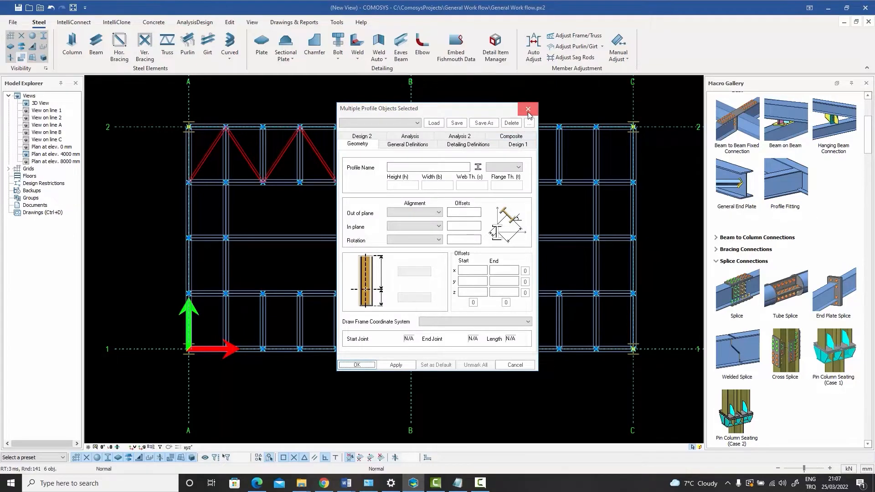
left_click(528, 109)
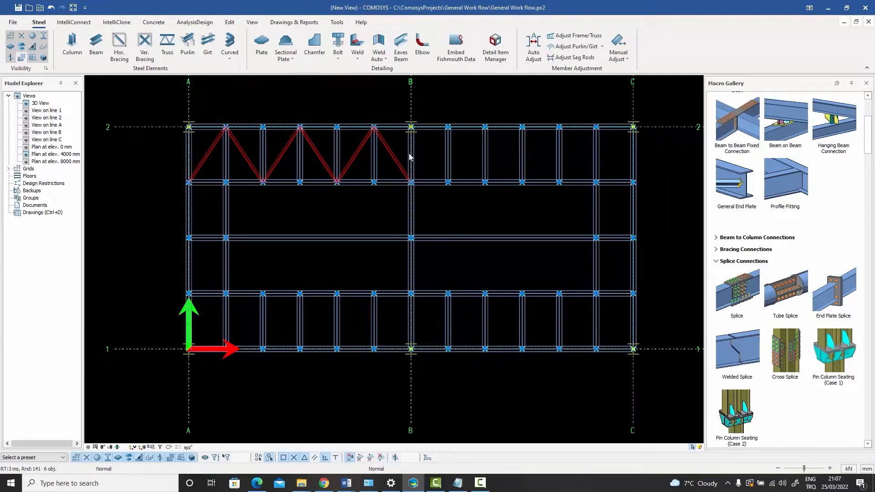
right_click(396, 145)
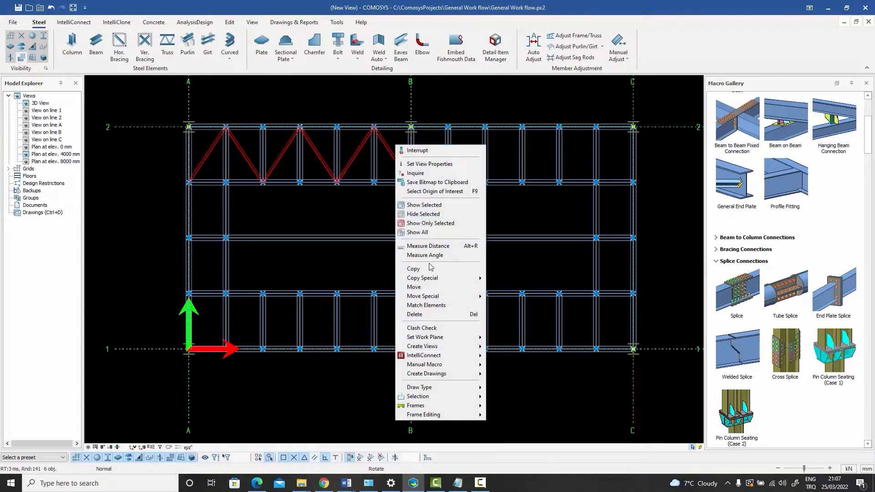
mouse_move(430, 280)
left_click(501, 278)
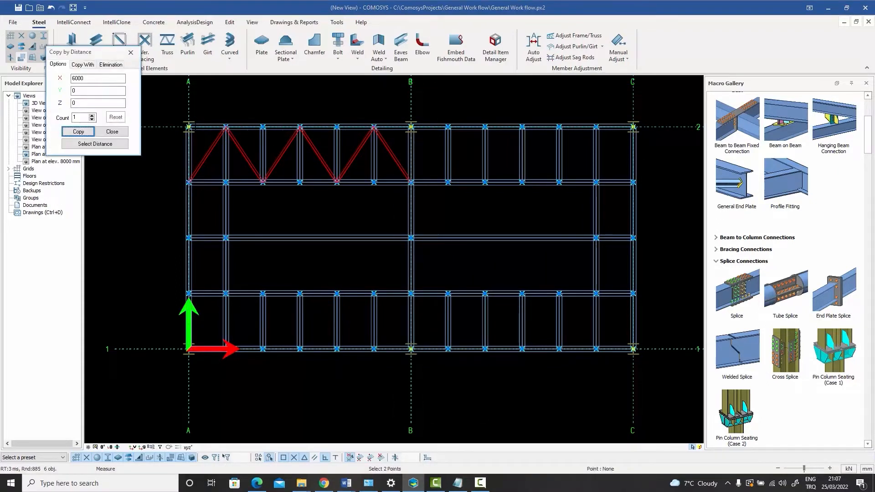
left_click(189, 127)
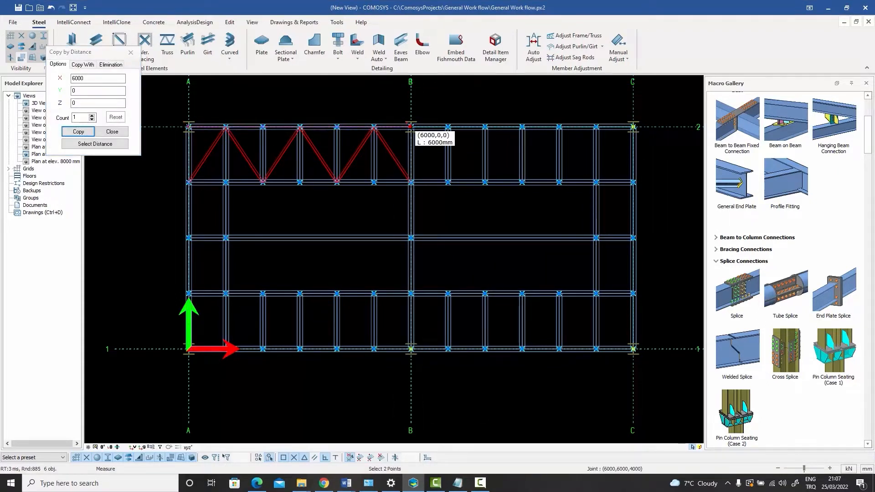
left_click(411, 127)
left_click(78, 131)
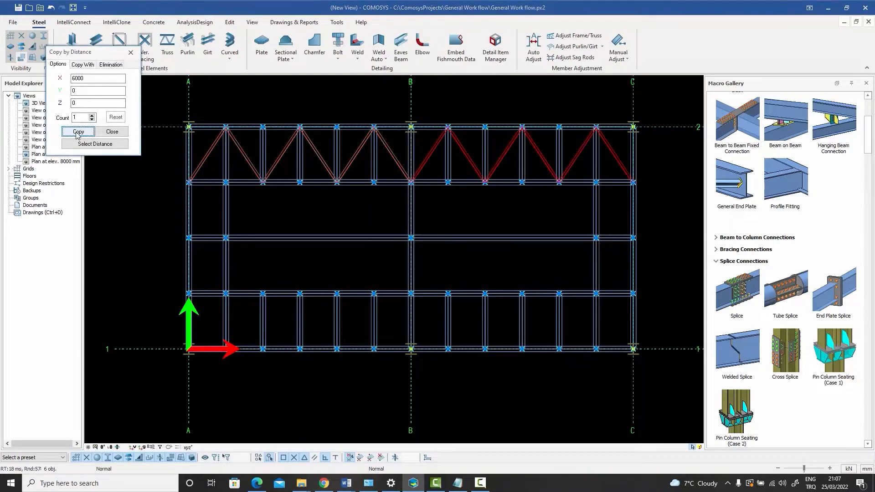
left_click(114, 132)
key("Escape")
Mirror-copy all twelve L60*6 horizontal braces near grid line 2 about the central secondary beam line to the grid line 1 side
mouse_move(650, 200)
left_mouse_down()
mouse_move(643, 181)
mouse_move(305, 108)
mouse_move(167, 101)
left_mouse_up()
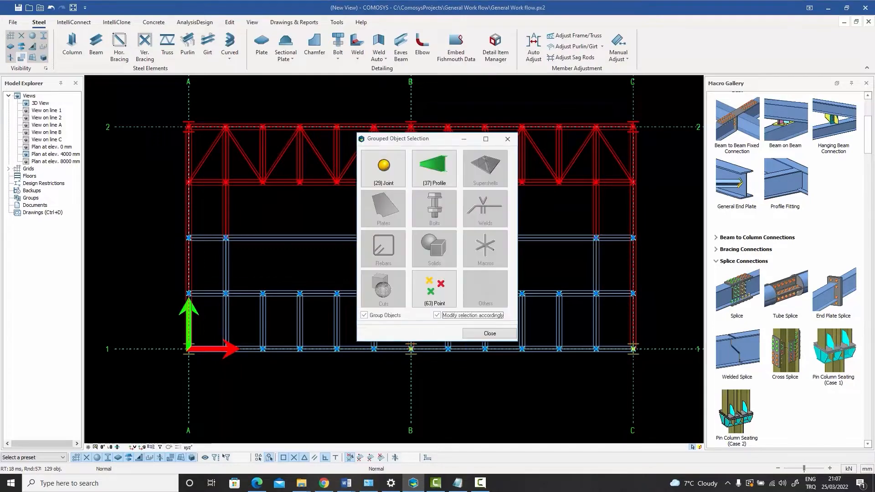
left_click(451, 177)
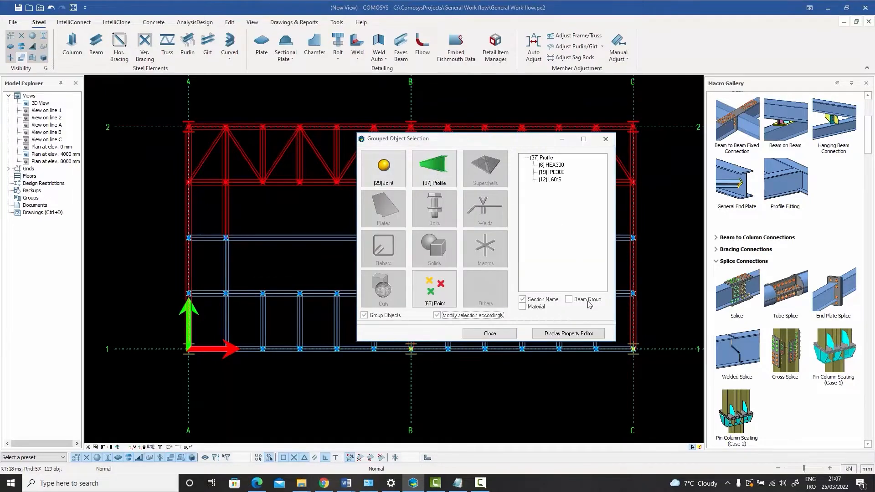
left_click(569, 300)
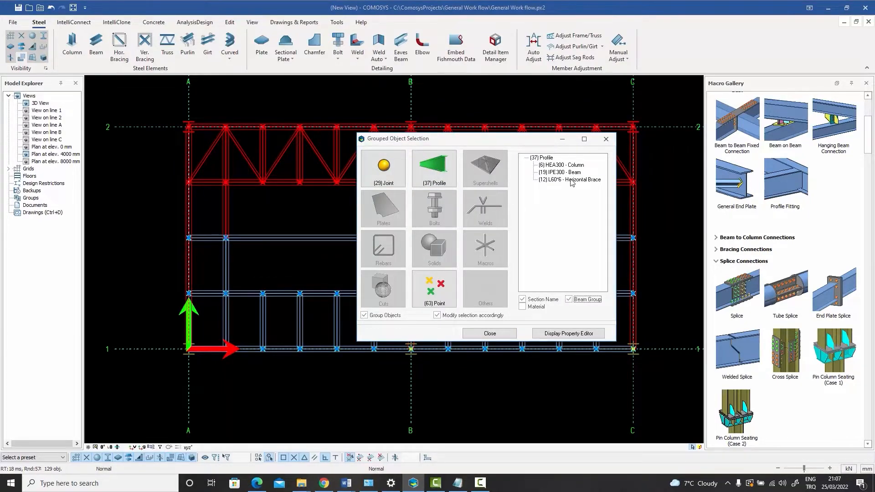
double_click(572, 180)
left_click(513, 362)
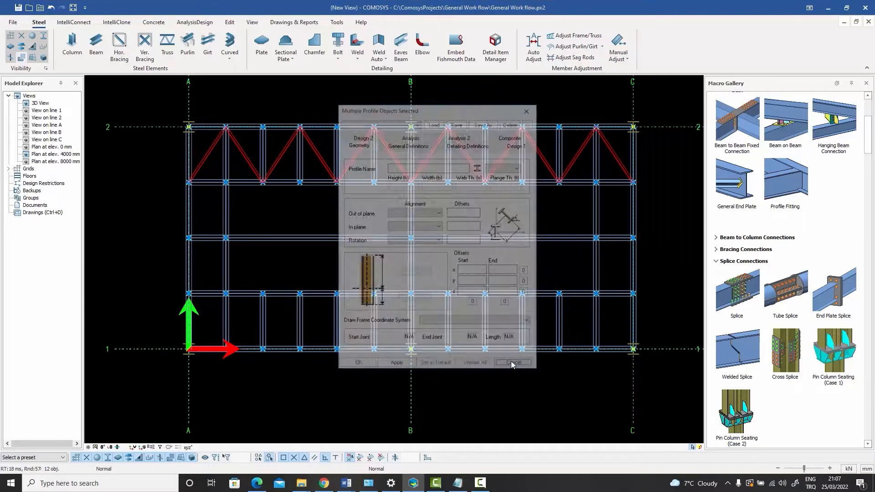
right_click(451, 194)
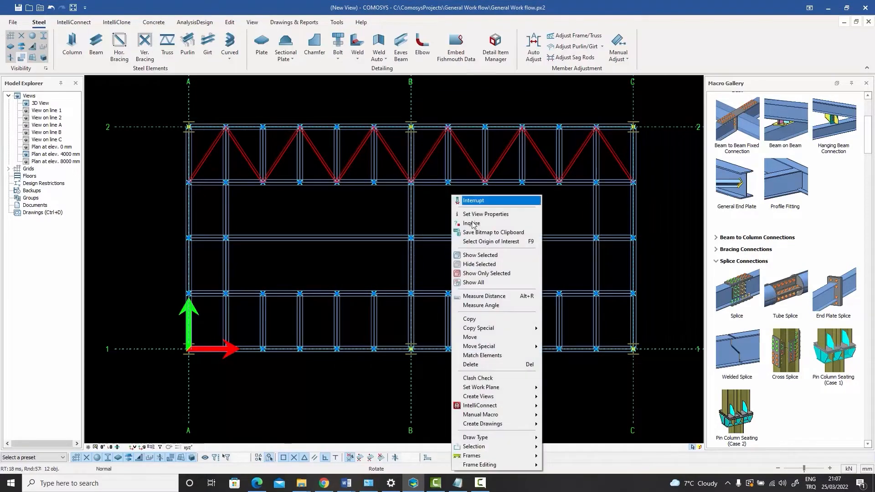
mouse_move(535, 333)
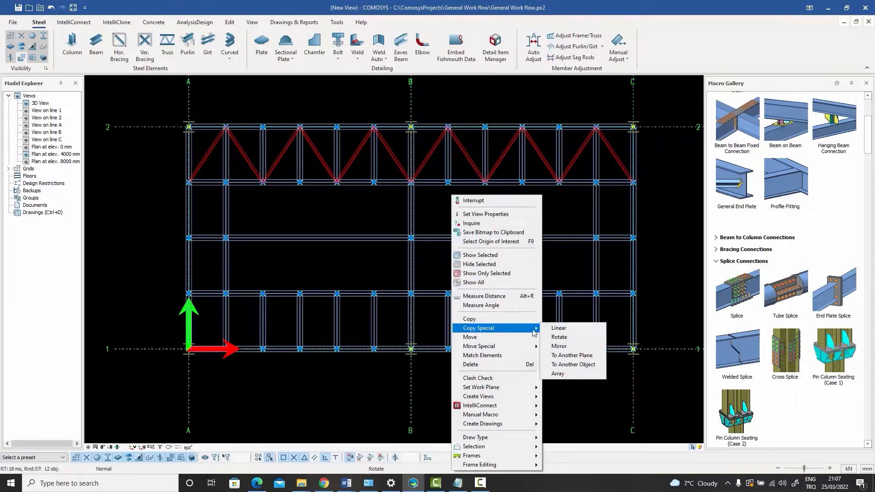
left_click(559, 347)
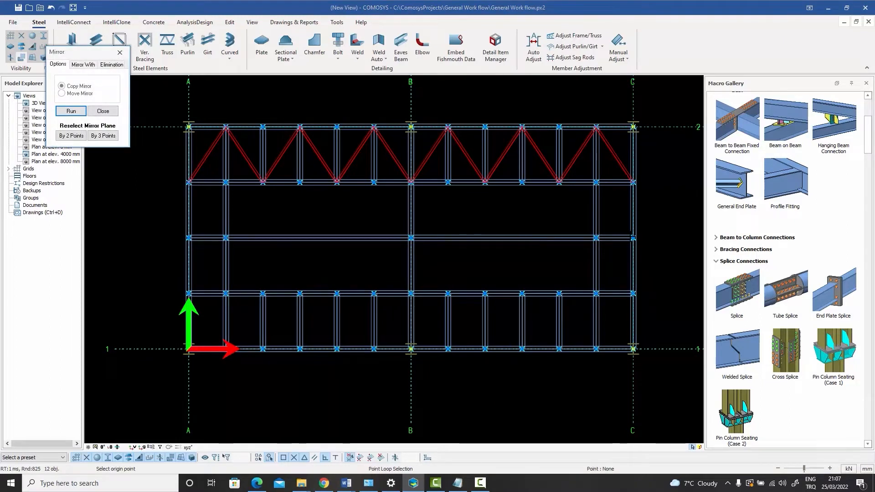
left_click(71, 112)
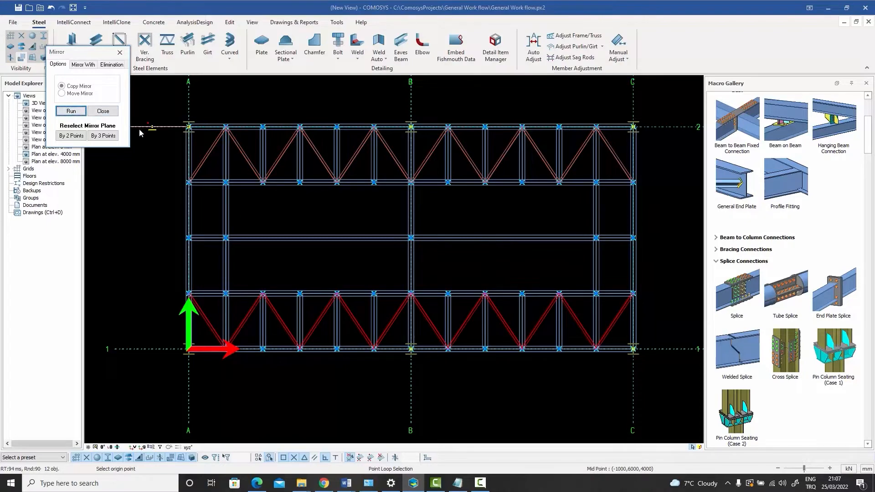
left_click(103, 112)
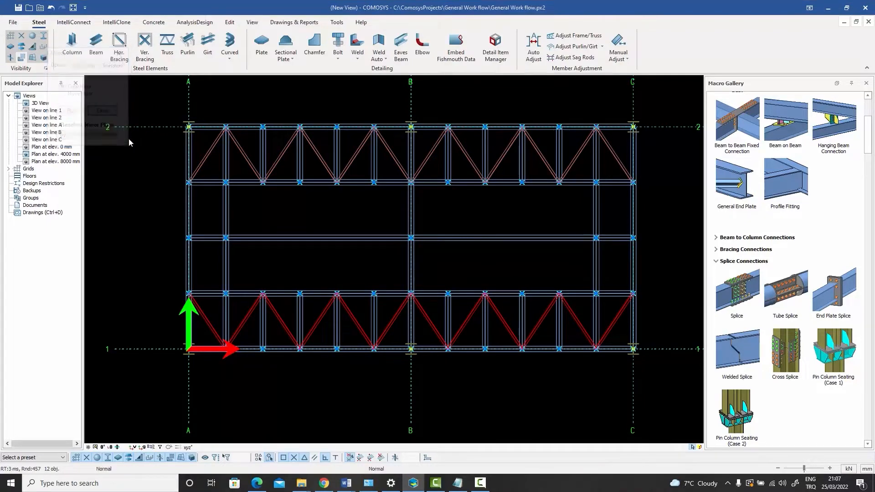
right_click(133, 146)
key("Escape")
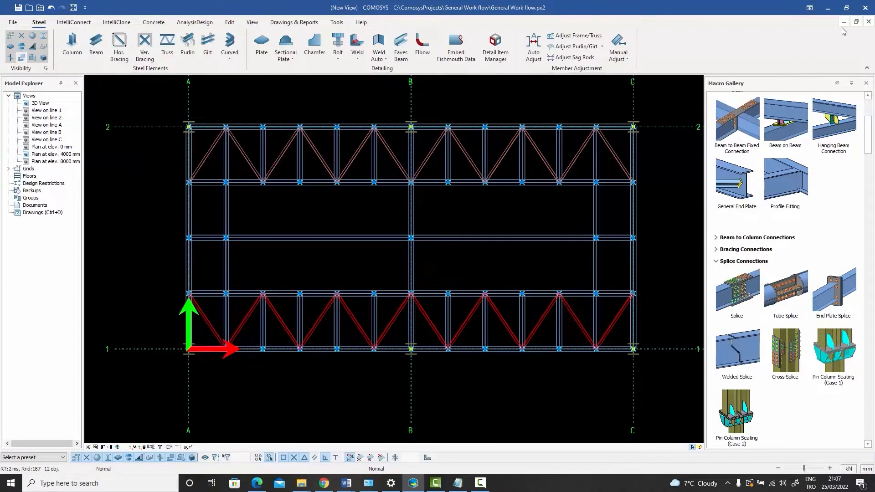
Examine the elevation 4000 mm floor framing in the 3D view, checking the horizontal braces and their junctions with the beams
left_click(856, 22)
left_click(238, 86)
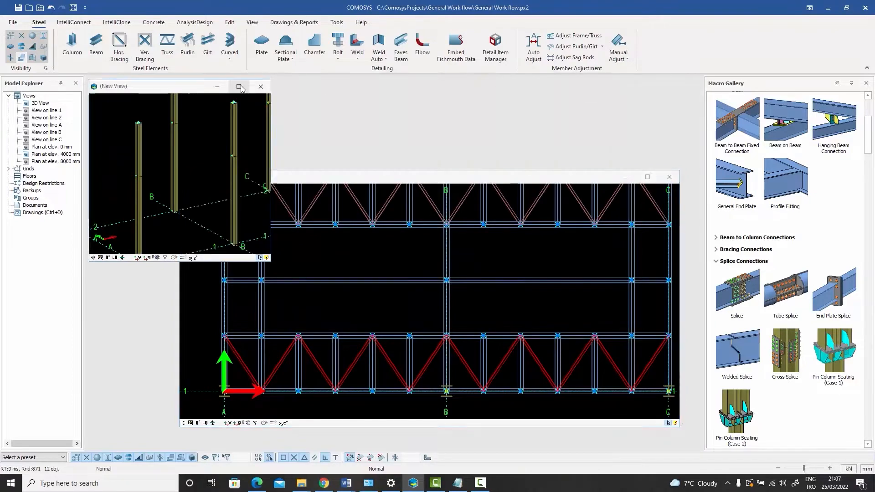
middle_click_drag(393, 193, 395, 213)
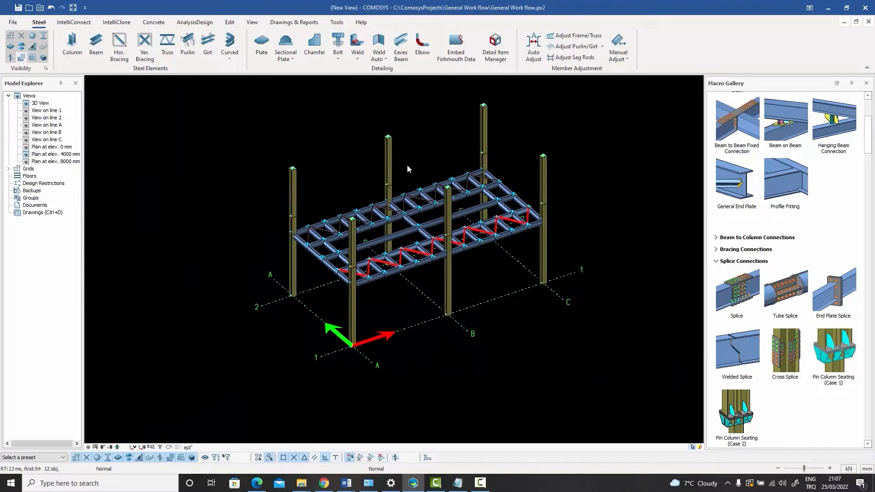
left_click(406, 166)
scroll(440, 234, "up", 2)
scroll(441, 236, "up", 3)
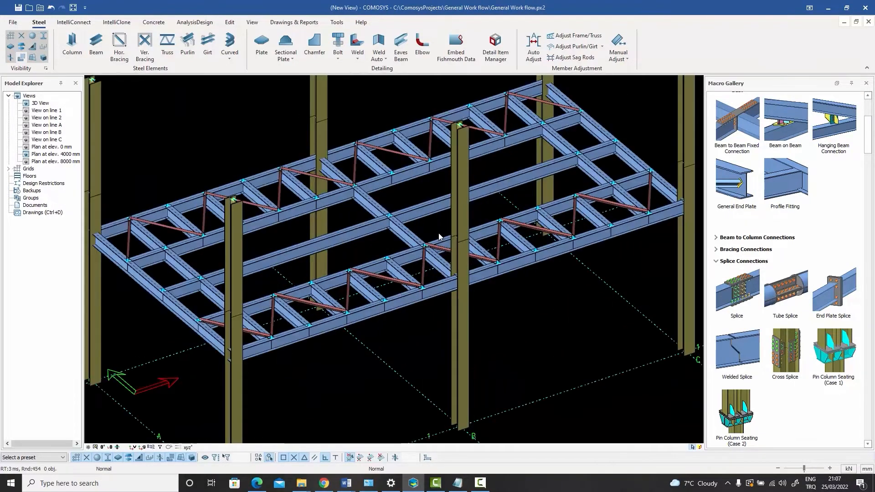
scroll(454, 230, "down", 2)
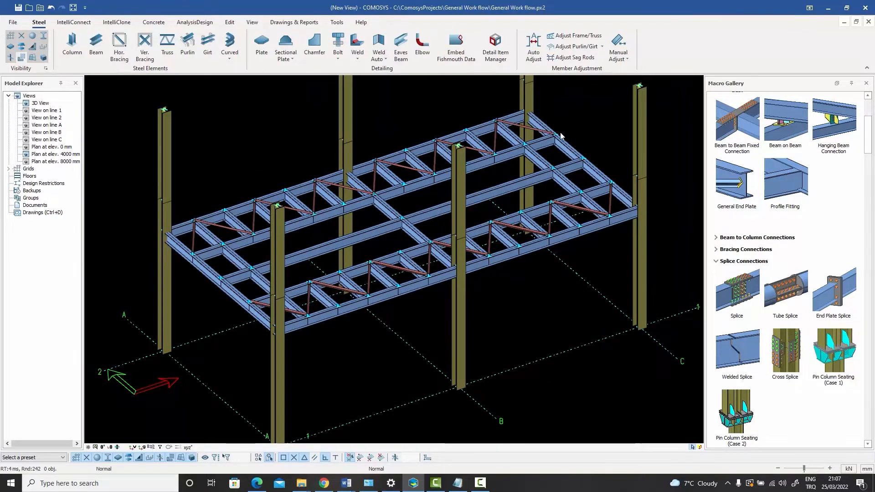
left_click(856, 22)
left_click(515, 177)
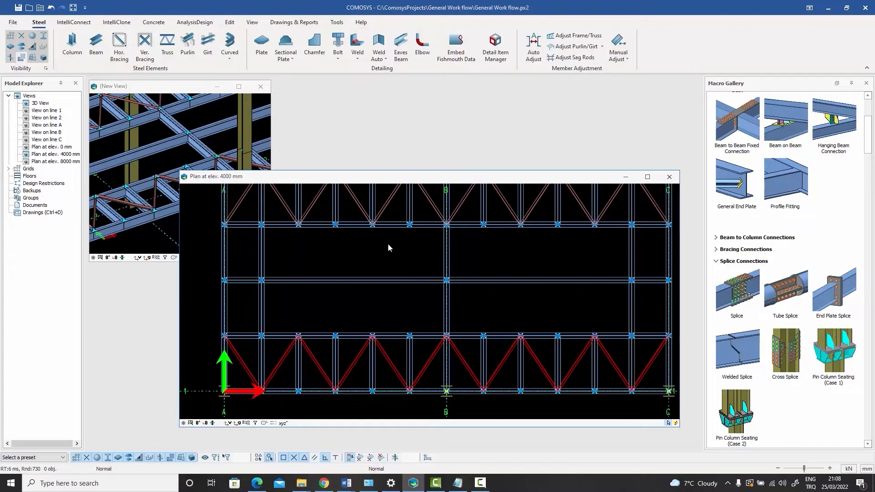
left_click(238, 86)
middle_click_drag(438, 229, 238, 242)
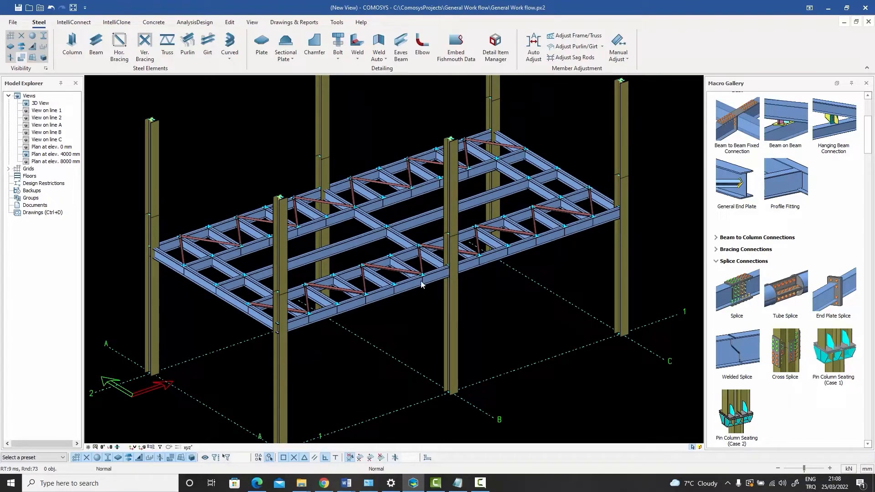
middle_click_drag(237, 242, 413, 281)
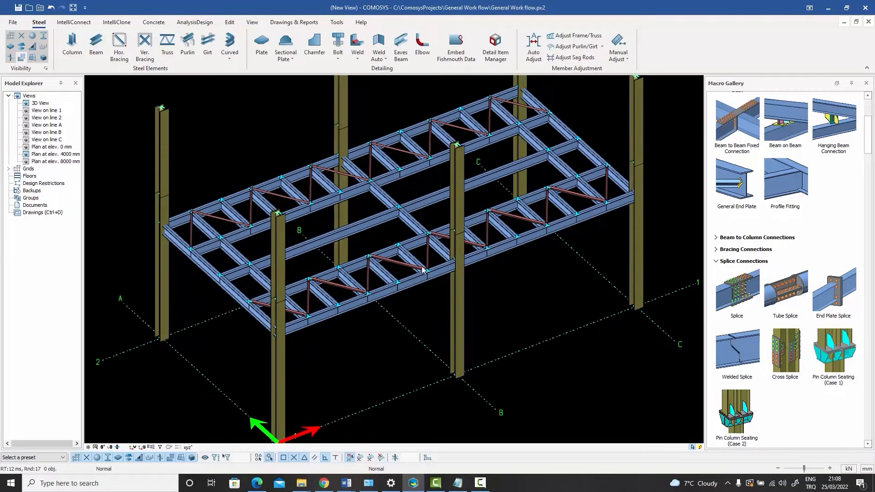
scroll(320, 198, "up", 8)
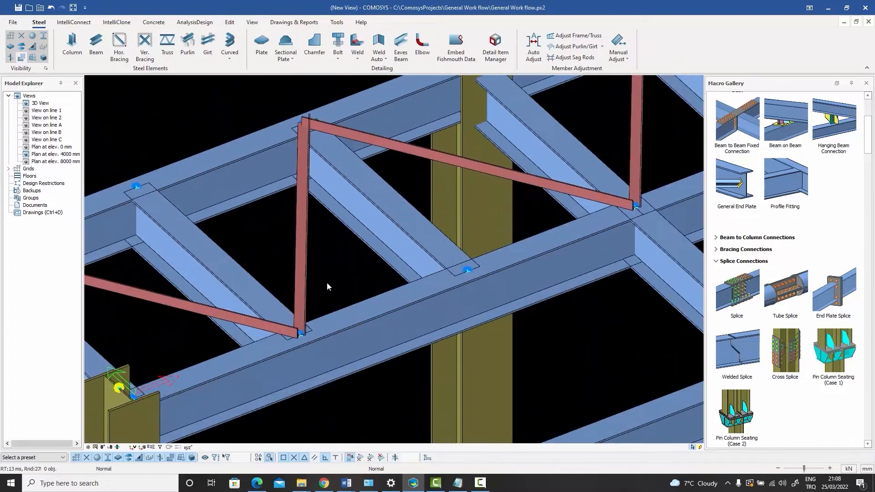
middle_click_drag(390, 142, 382, 197)
scroll(392, 116, "down", 6)
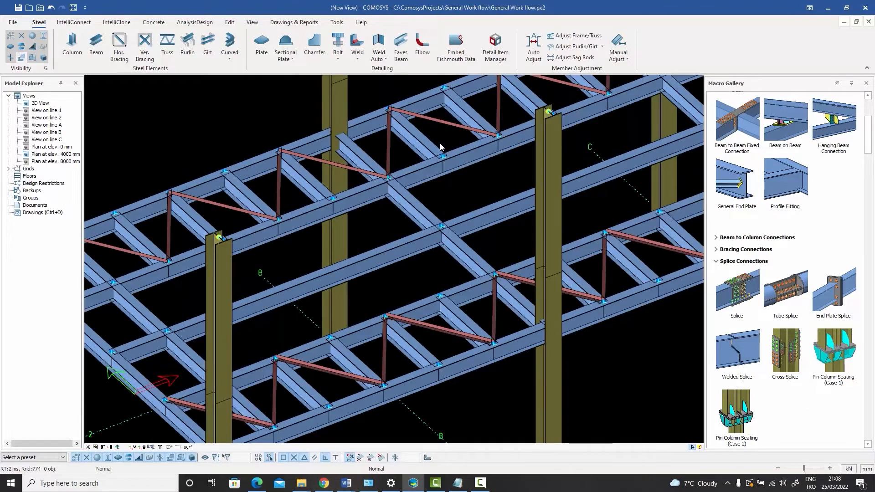
scroll(217, 218, "up", 3)
scroll(217, 218, "up", 2)
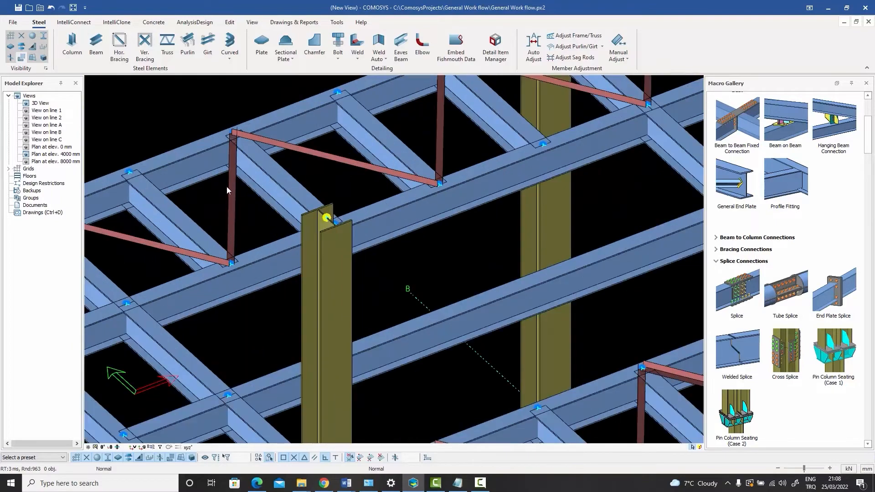
scroll(441, 183, "down", 7)
middle_click_drag(502, 190, 411, 257)
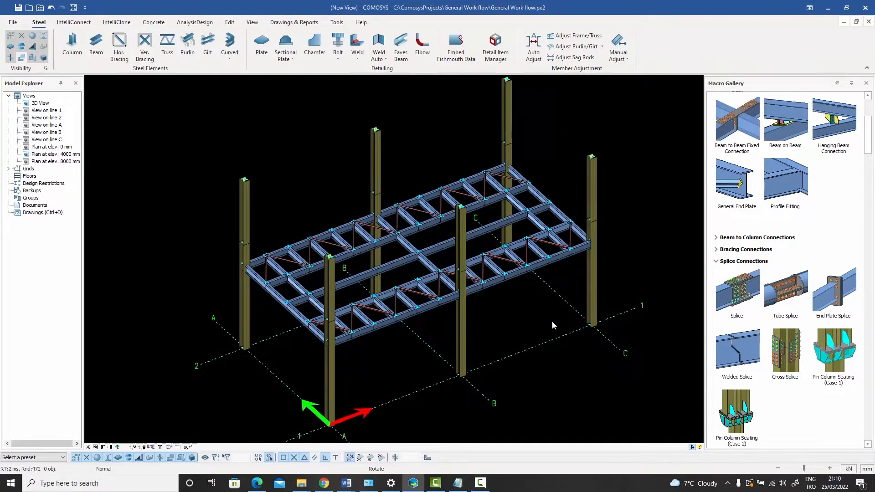
Copy all beams and horizontal braces of the elevation 4000 mm floor once by 0 mm in X and Y and 4000 mm in Z
middle_click_drag(552, 322, 515, 310, "shift")
middle_click_drag(394, 259, 400, 257)
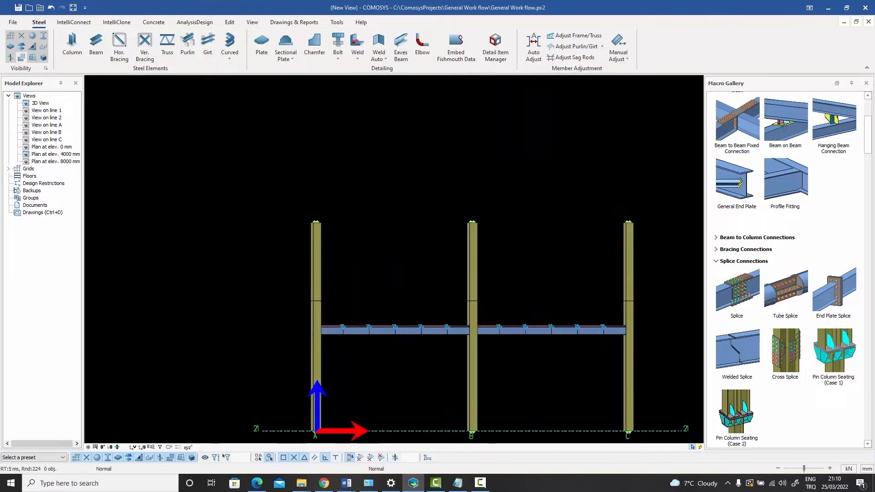
left_click_drag(292, 315, 660, 348)
middle_click_drag(545, 346, 476, 225)
right_click(476, 228)
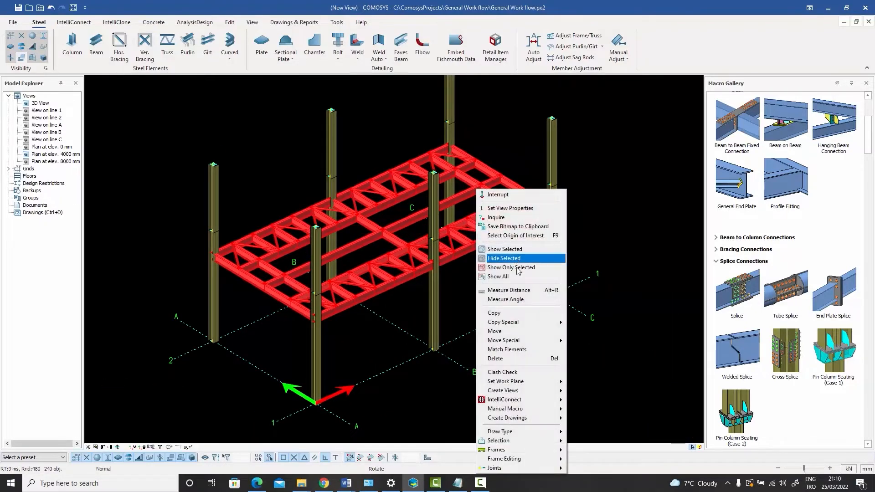
mouse_move(529, 324)
left_click(597, 325)
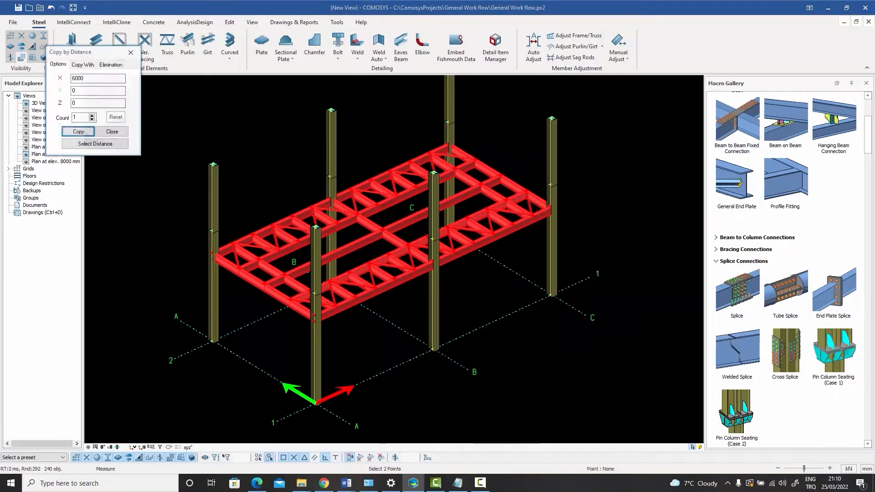
left_click(86, 102)
double_click(86, 102)
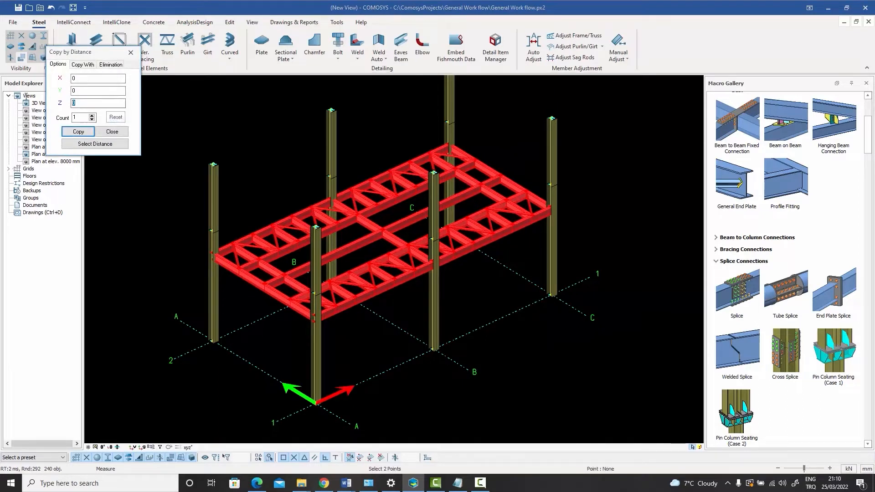
type("4000")
left_click(78, 131)
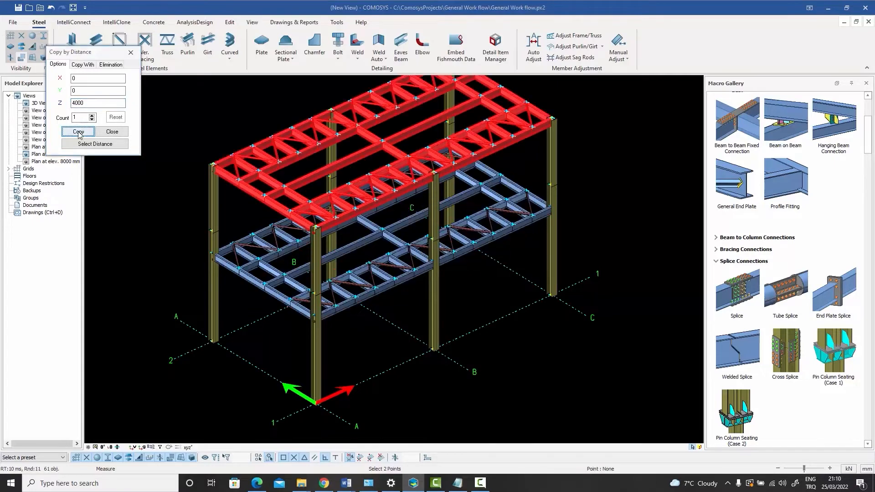
Finish the distance copy of the floor and clear the selection of the copied beams and braces
left_click(113, 131)
middle_click_drag(376, 233, 393, 204)
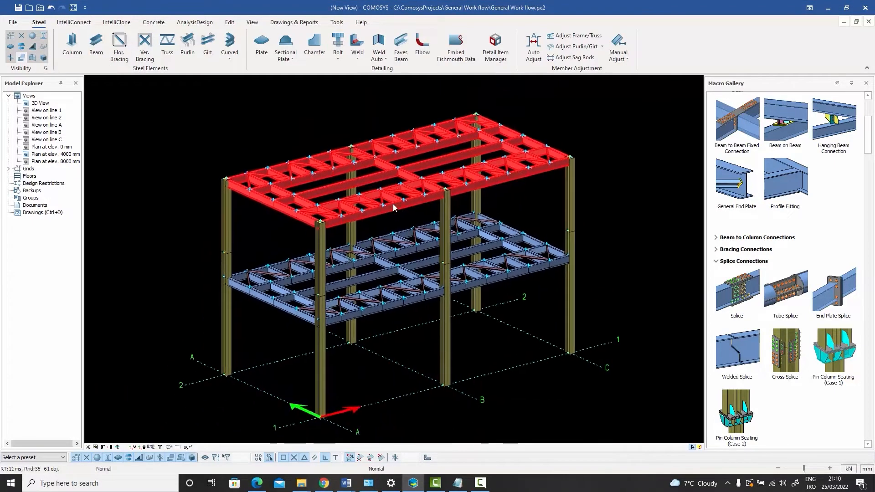
left_click(360, 129)
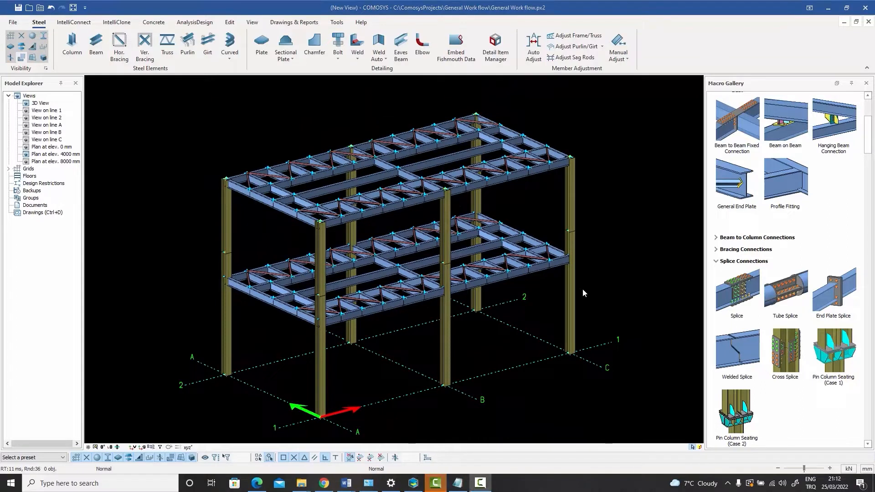
left_click_drag(577, 288, 574, 287)
key("Escape")
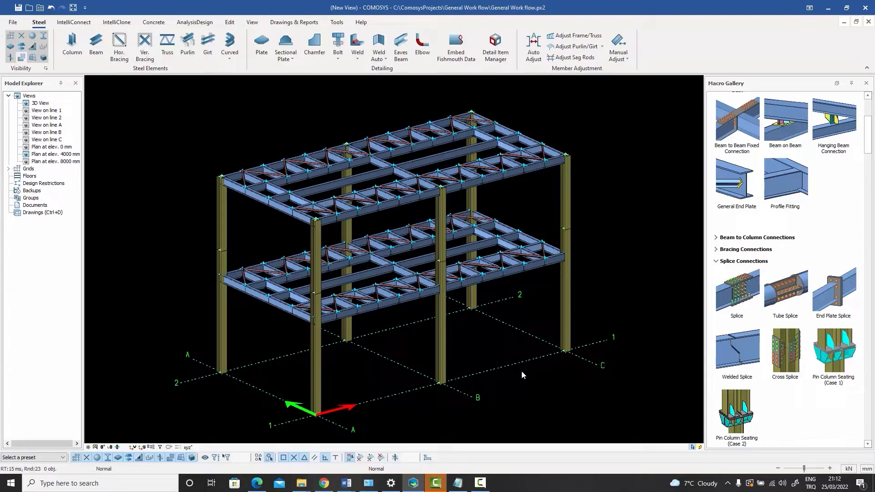
Open the elevation view on grid line 1 and set the work plane to the vertical XZ plane
double_click(44, 111)
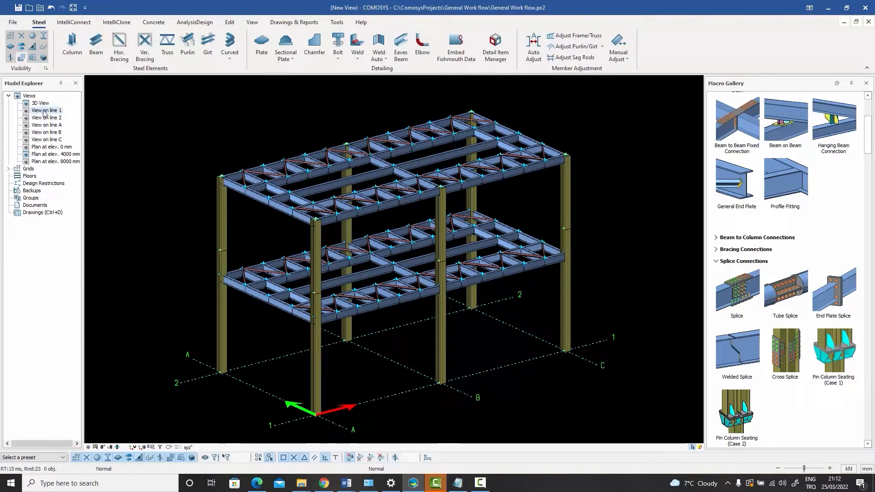
scroll(349, 188, "down", 7)
middle_click_drag(447, 158, 368, 240)
scroll(389, 195, "up", 6)
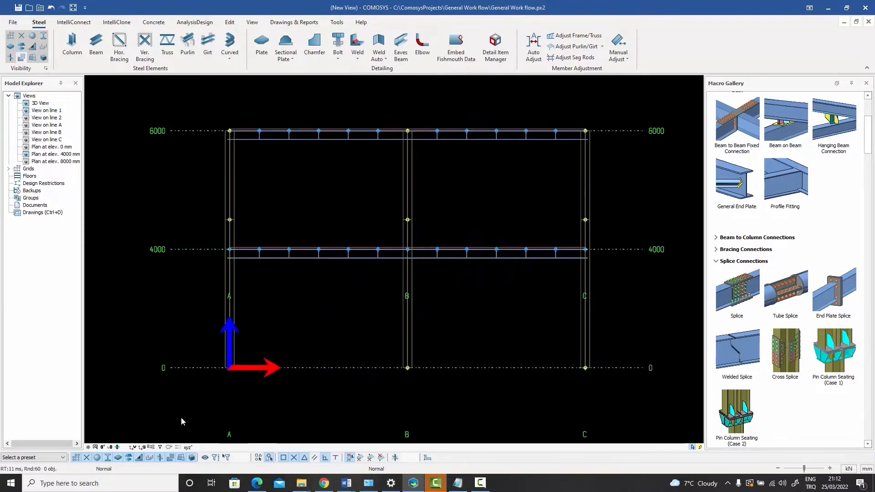
left_click(132, 448)
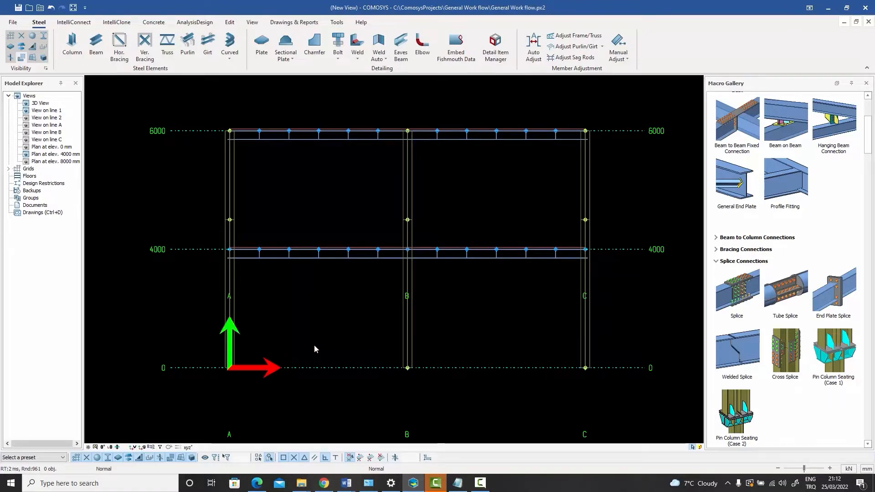
middle_click_drag(315, 349, 300, 357)
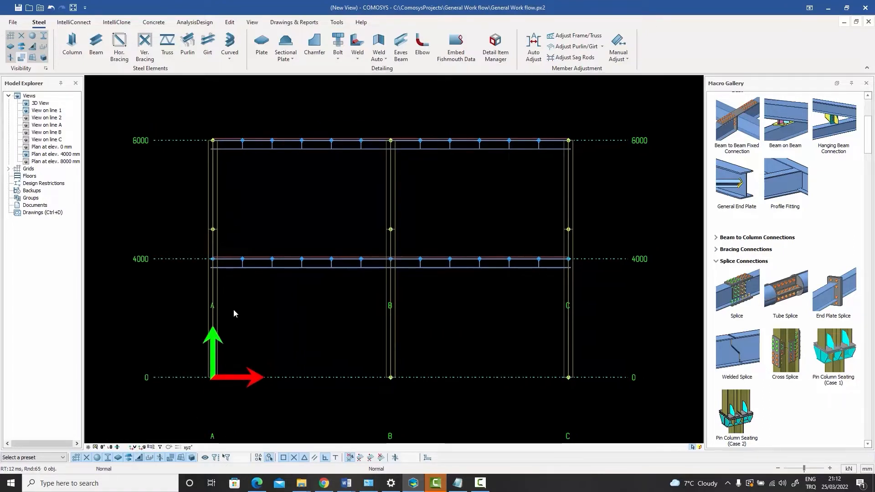
Add two vertical braces in bay A–B, running from the column bases at A and B to the mid-span joint of the 4000 mm beam
left_click(146, 43)
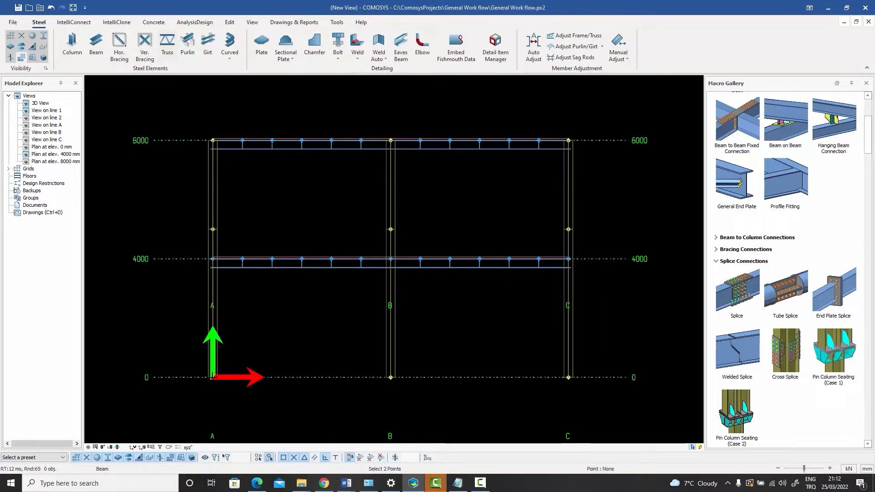
left_click(212, 378)
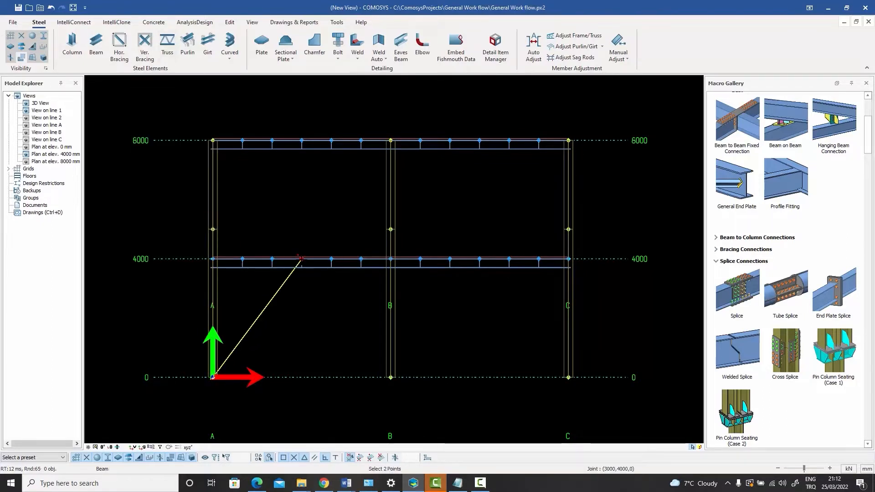
left_click(302, 258)
left_click(390, 377)
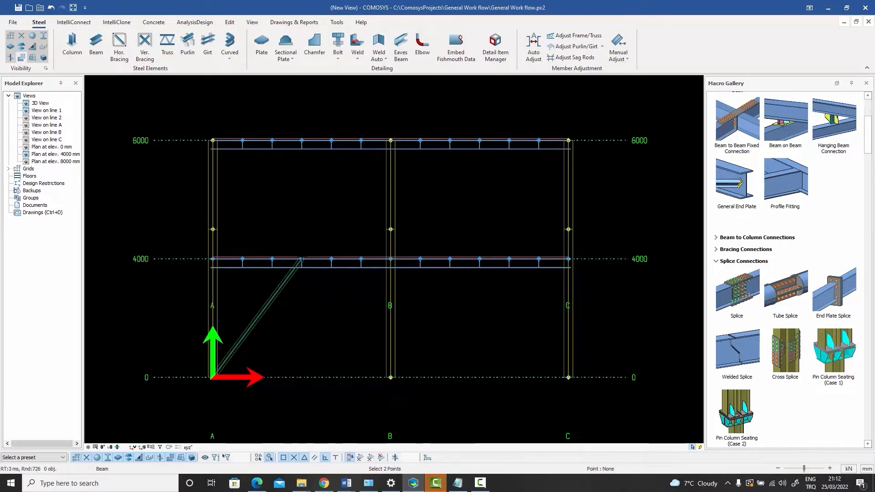
left_click(301, 259)
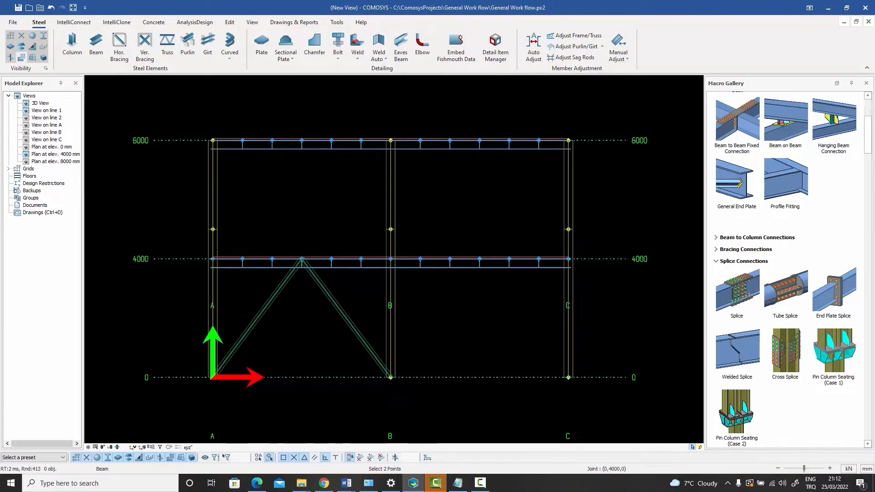
Add two upper-storey vertical braces in bay A–B from the 4000 mm column joints to the top beam's mid-span joint, and end the command
left_click(212, 259)
left_click(302, 141)
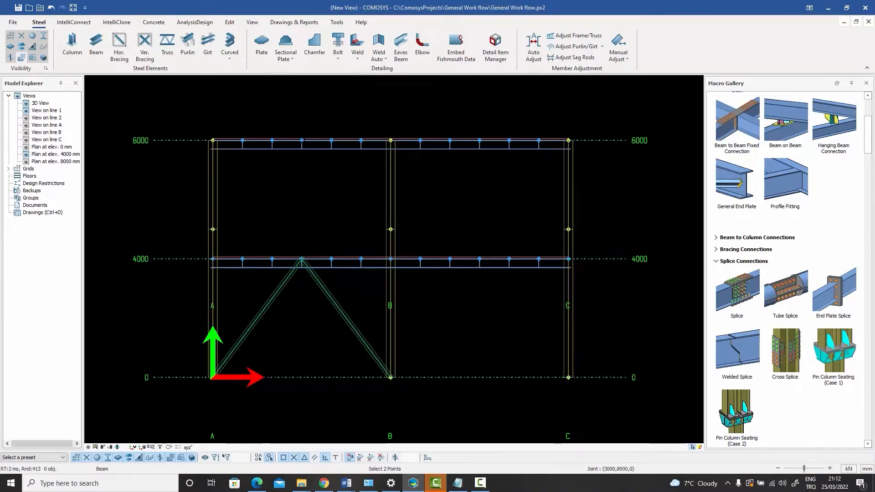
left_click(391, 259)
left_click(301, 140)
right_click(288, 188)
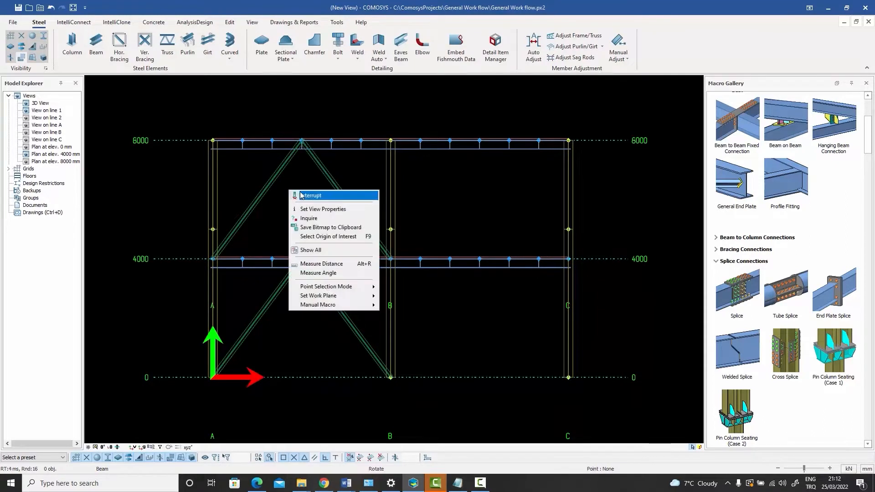
left_click(302, 195)
Copy the four vertical braces of bay A–B linearly once by 6000 mm in X into bay B–C
left_click_drag(346, 185, 247, 173)
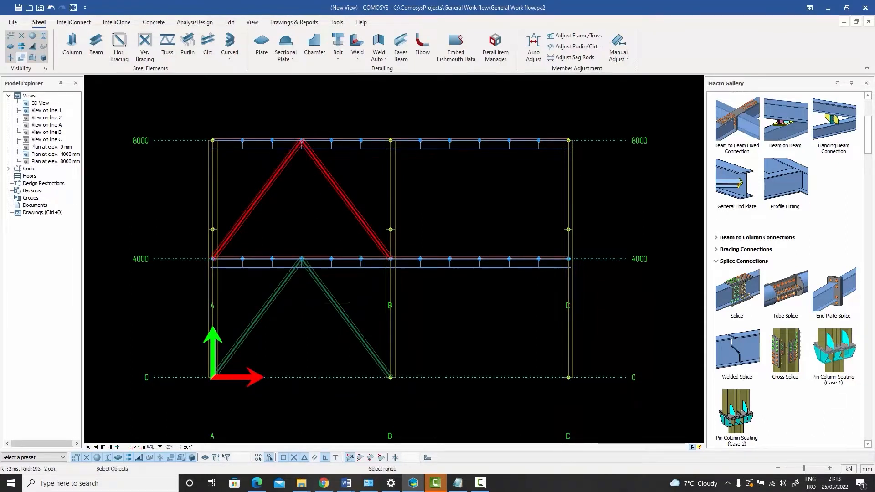
left_click_drag(351, 291, 273, 300)
right_click(279, 289)
mouse_move(319, 148)
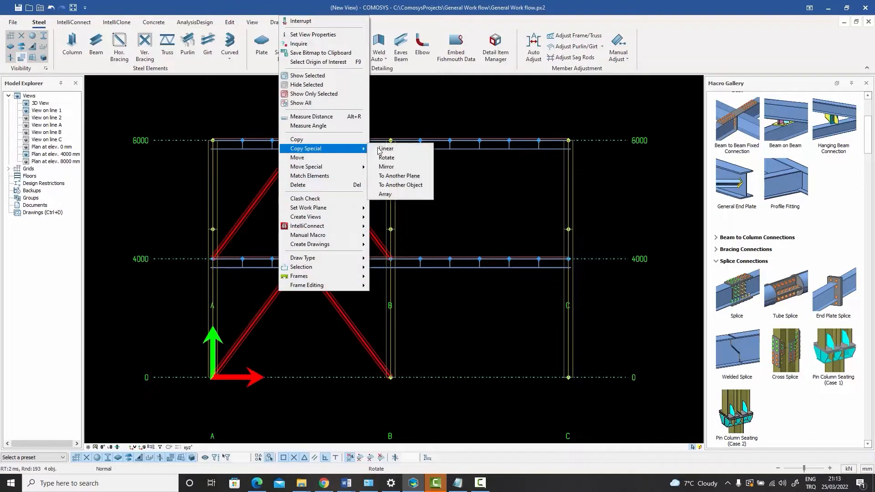
left_click(388, 148)
left_click(213, 140)
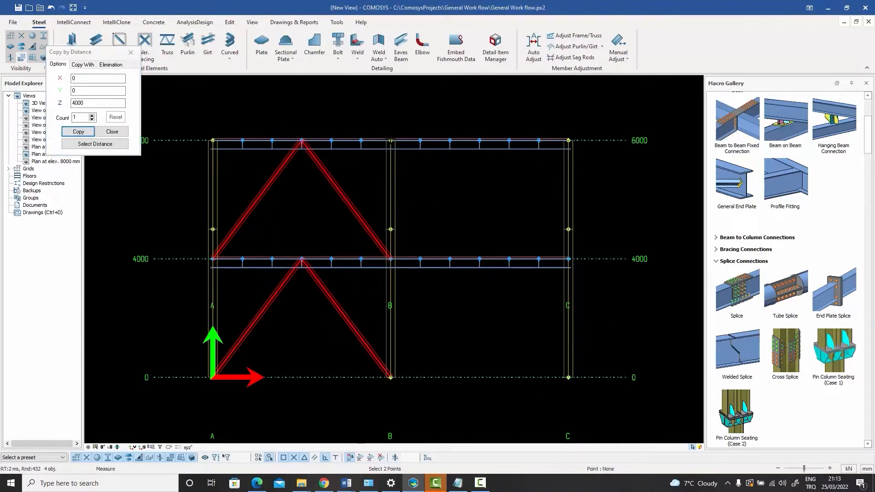
left_click(390, 140)
left_click(74, 133)
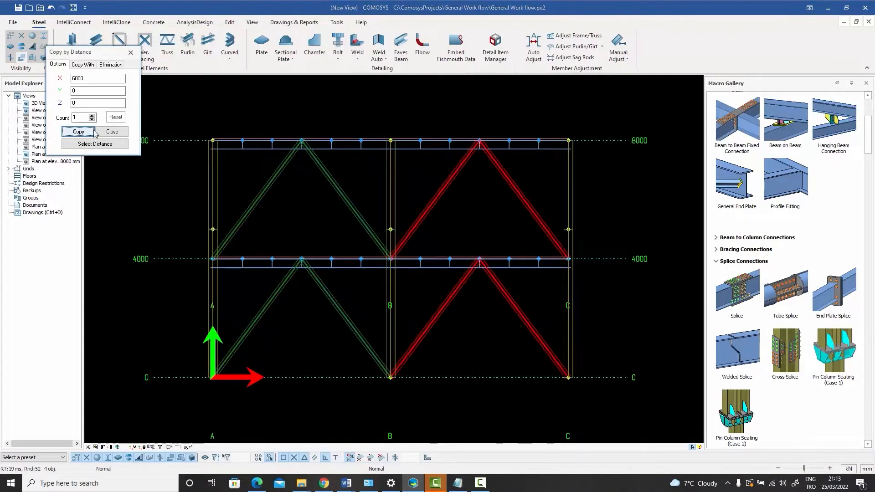
left_click(112, 131)
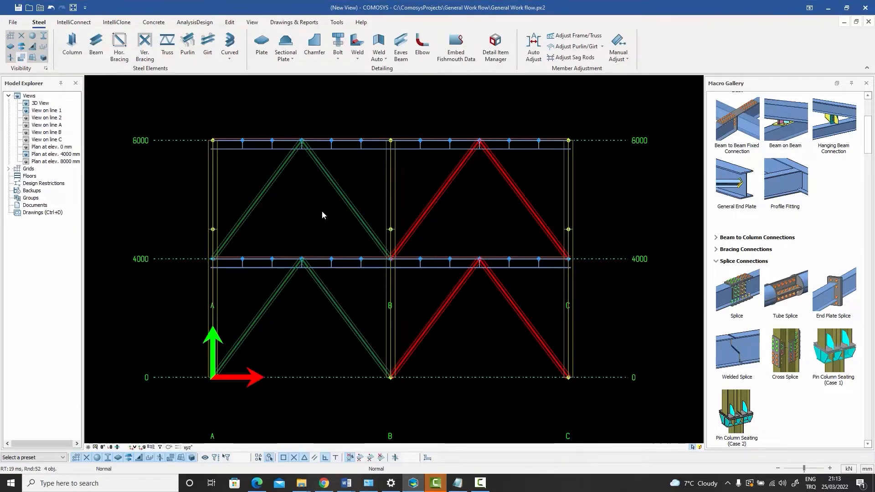
Check the geometry and twin section settings of the upper vertical brace at column A without changing them
scroll(285, 163, "up", 4)
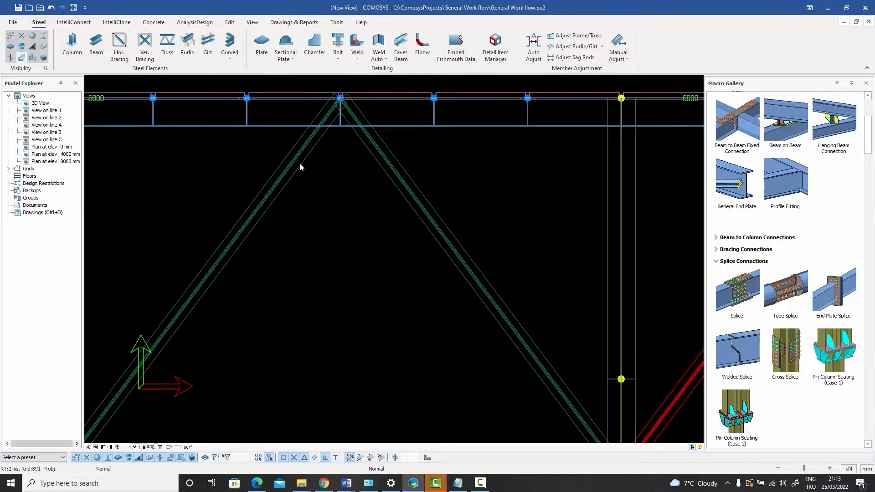
double_click(299, 163)
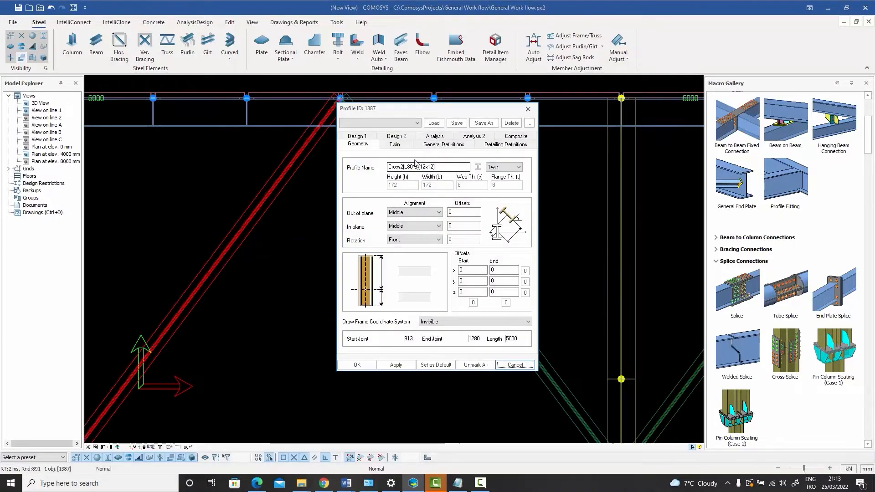
left_click(403, 145)
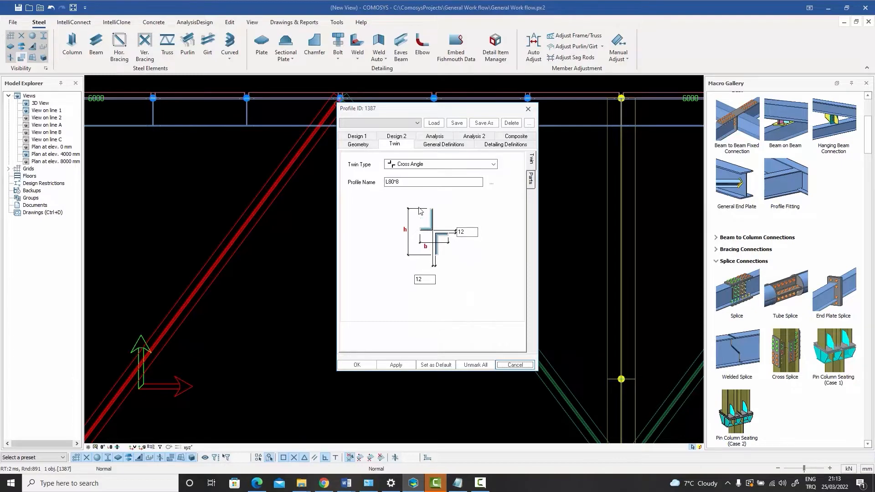
left_click(358, 144)
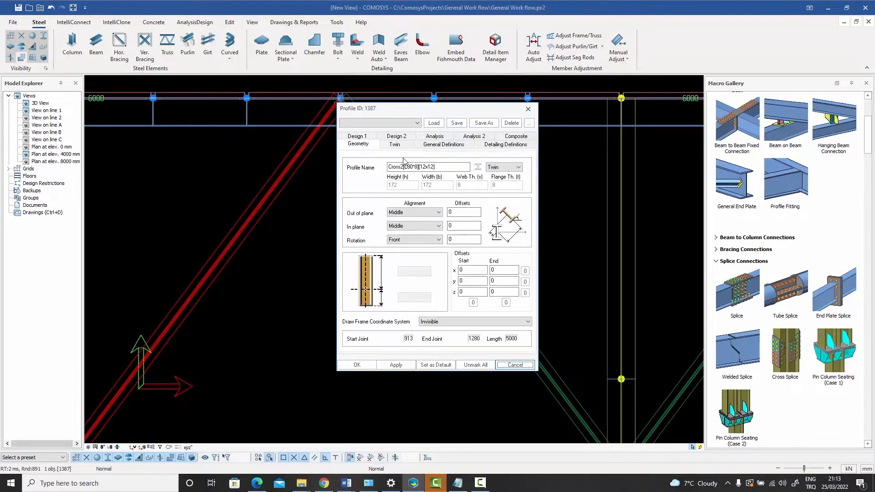
left_click(528, 109)
scroll(366, 229, "down", 6)
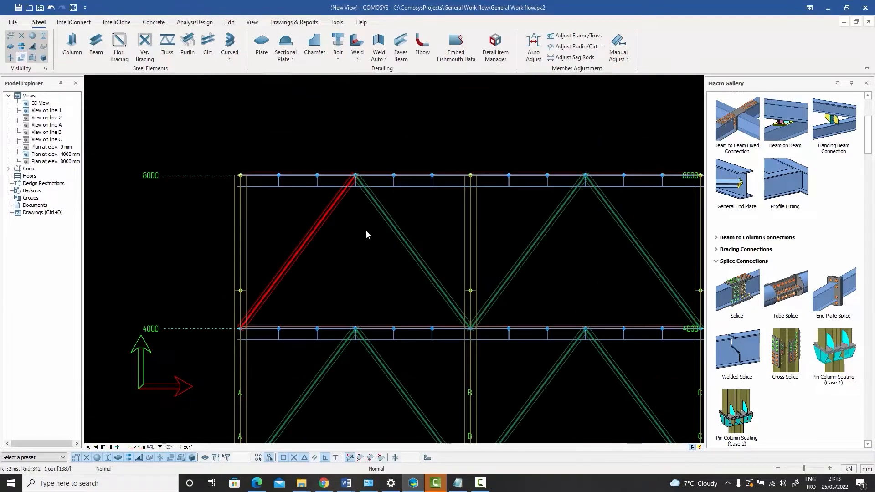
middle_click_drag(390, 257, 339, 215)
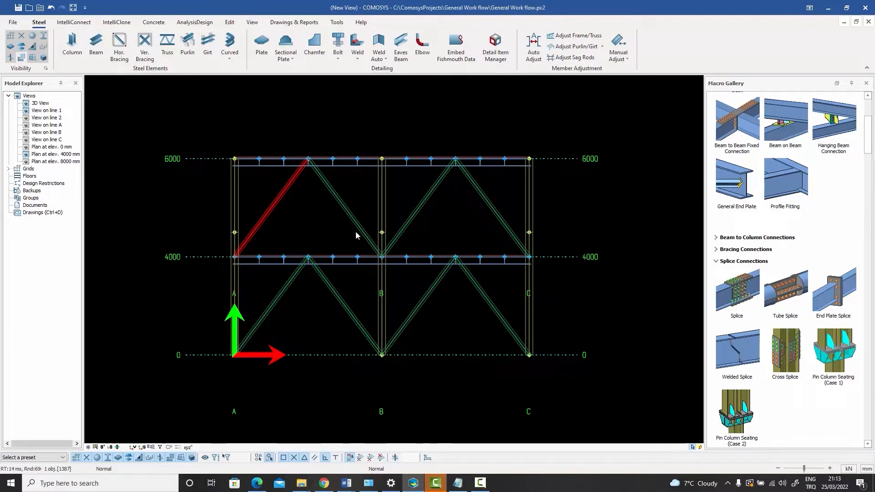
Select only the Cross2[L80*8][12x12] vertical braces on grid line 1, filtering the whole frame by section name and beam group
left_click_drag(573, 382, 203, 122)
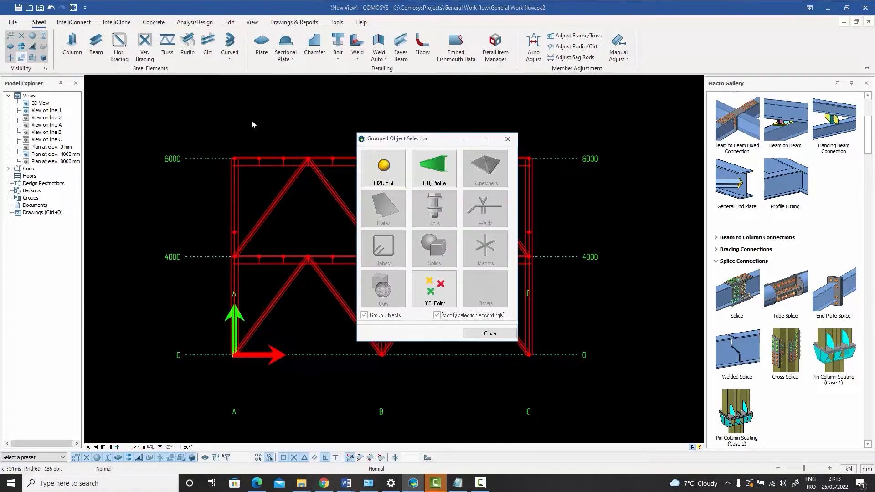
left_click(421, 164)
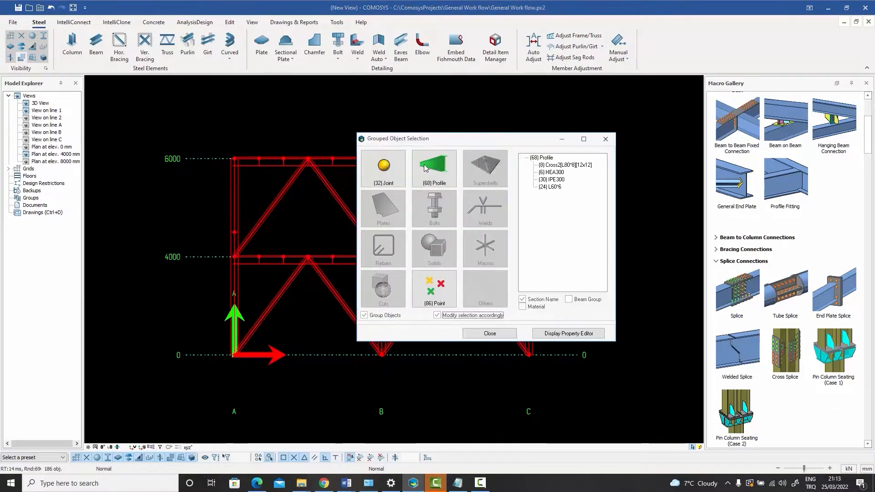
left_click(574, 302)
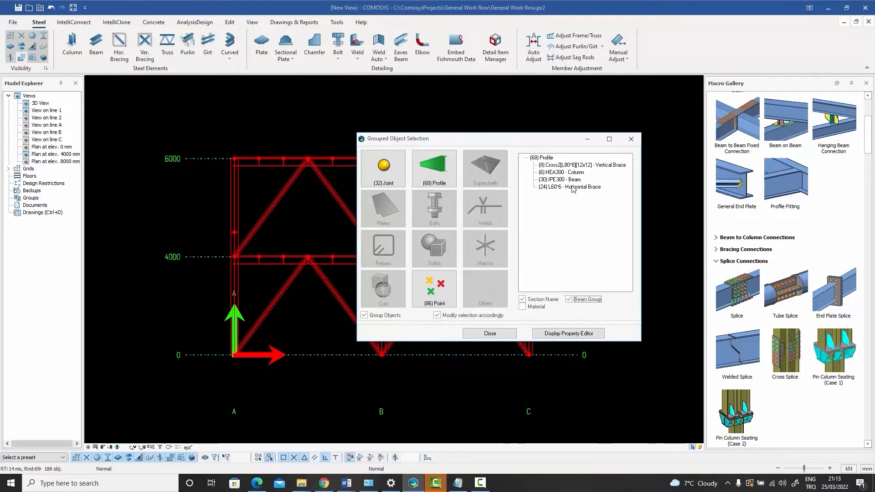
double_click(616, 165)
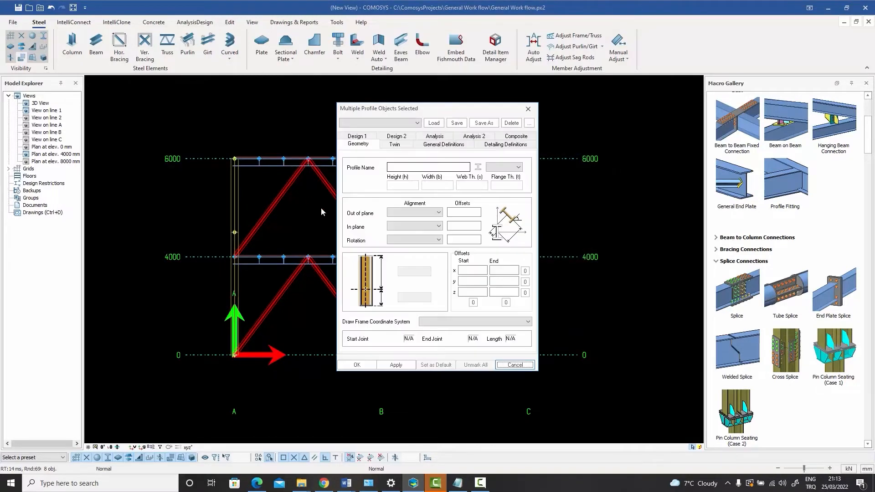
left_click(528, 108)
Return to the 3D view of the whole frame and set the work plane to the horizontal XY plane
scroll(481, 214, "down", 2)
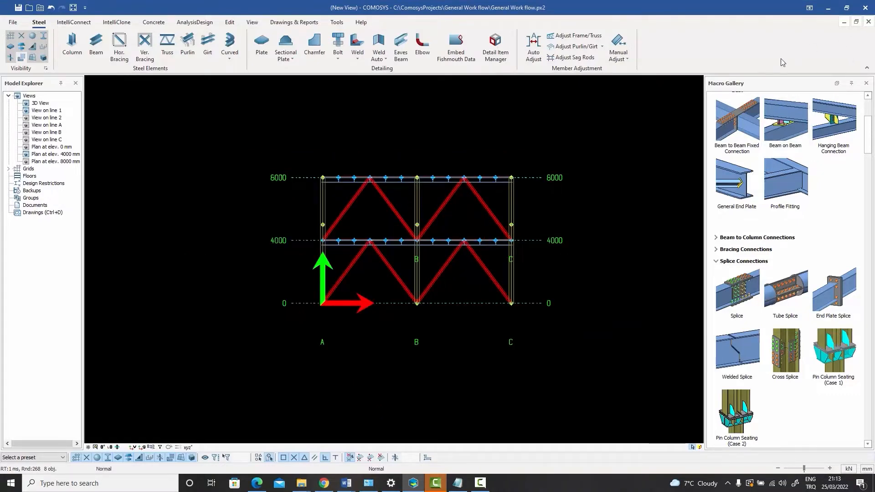
middle_click_drag(477, 257, 476, 264)
left_click(857, 22)
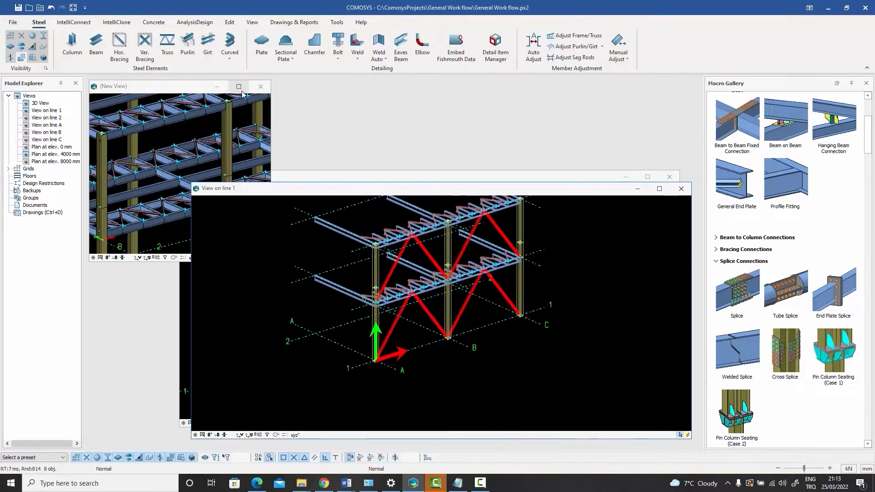
double_click(361, 187)
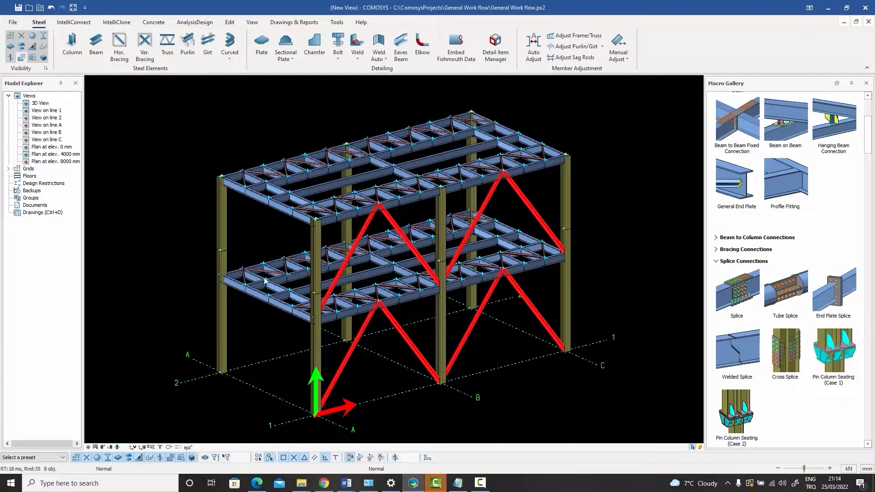
scroll(298, 224, "down", 2)
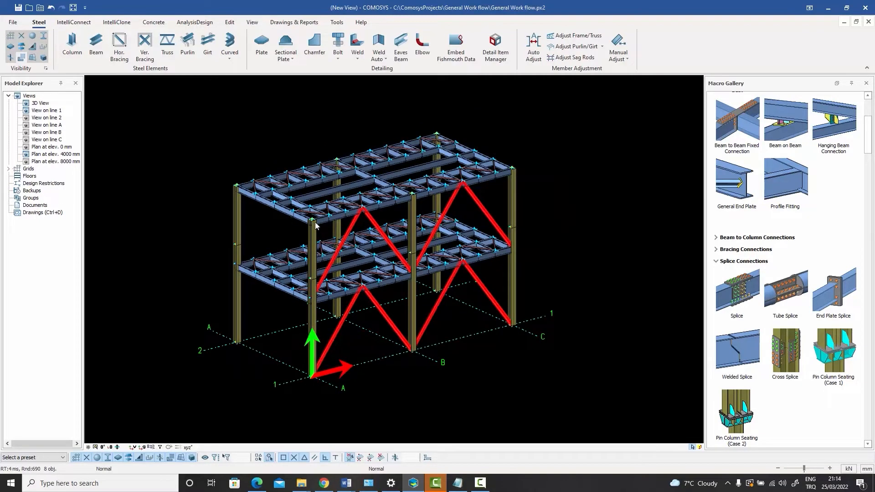
left_click(144, 449)
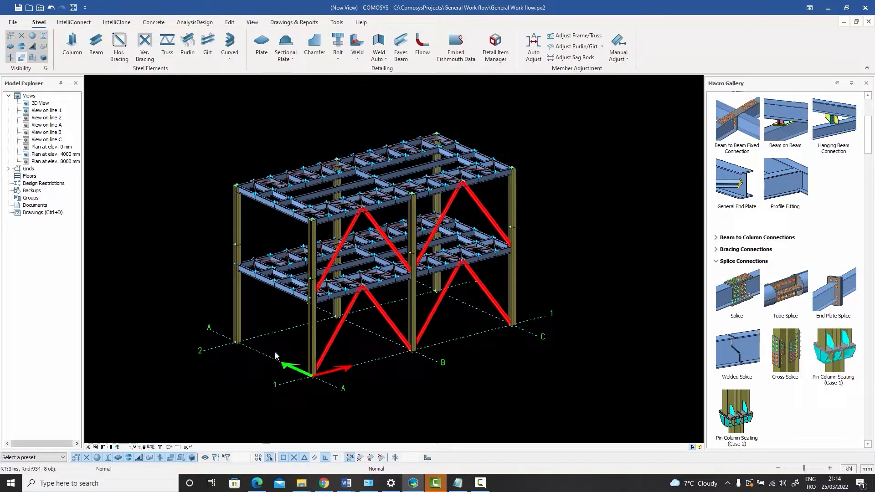
Copy the selected vertical braces on grid line 1 linearly once by 6000 mm in Y onto grid line 2
right_click(281, 288)
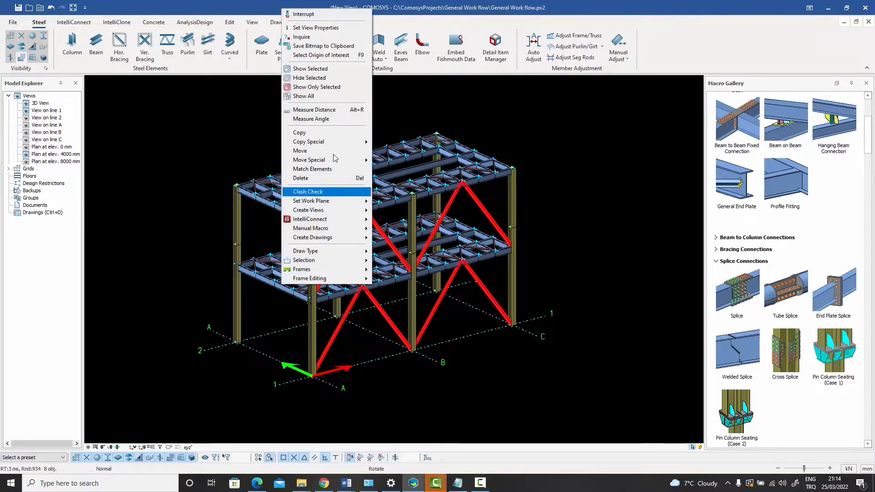
mouse_move(346, 141)
left_click(404, 146)
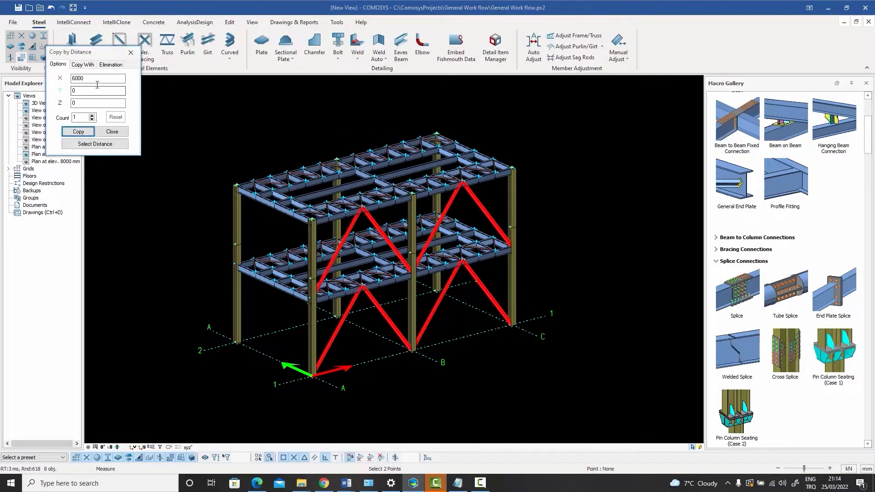
left_click(115, 117)
left_click(73, 132)
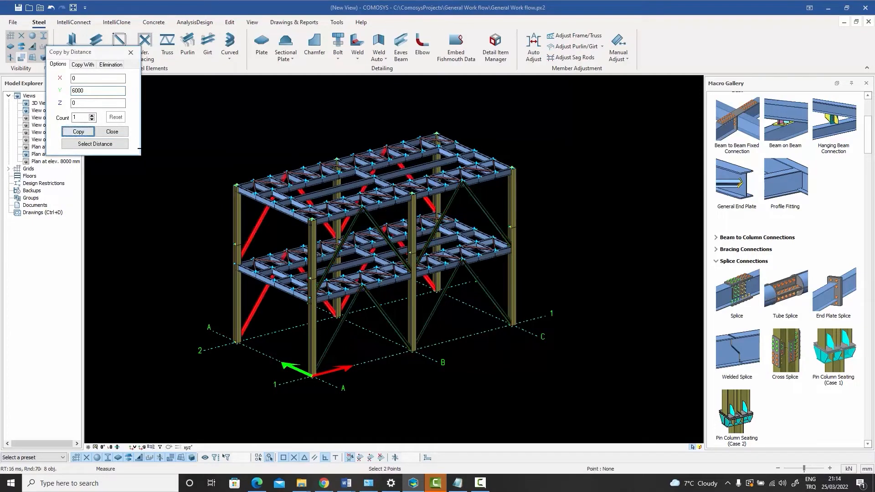
left_click(112, 131)
middle_click_drag(272, 240, 345, 230)
scroll(345, 230, "up", 1)
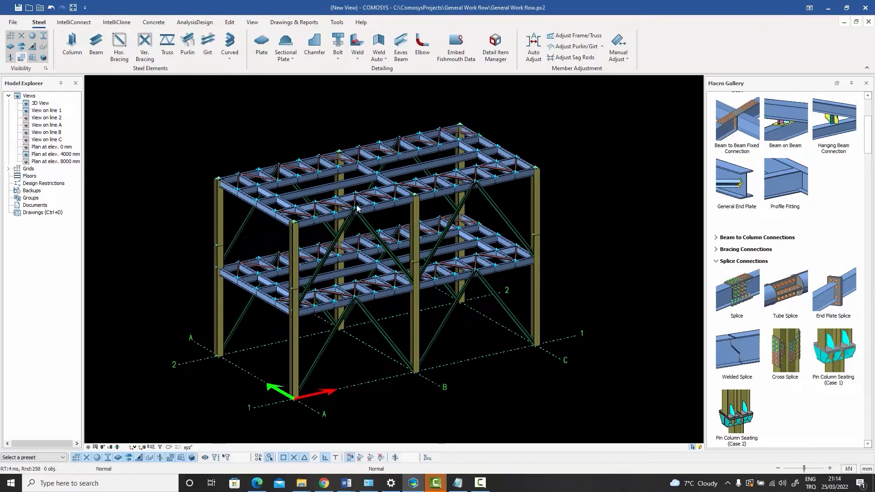
scroll(294, 146, "up", 5)
scroll(385, 157, "down", 3)
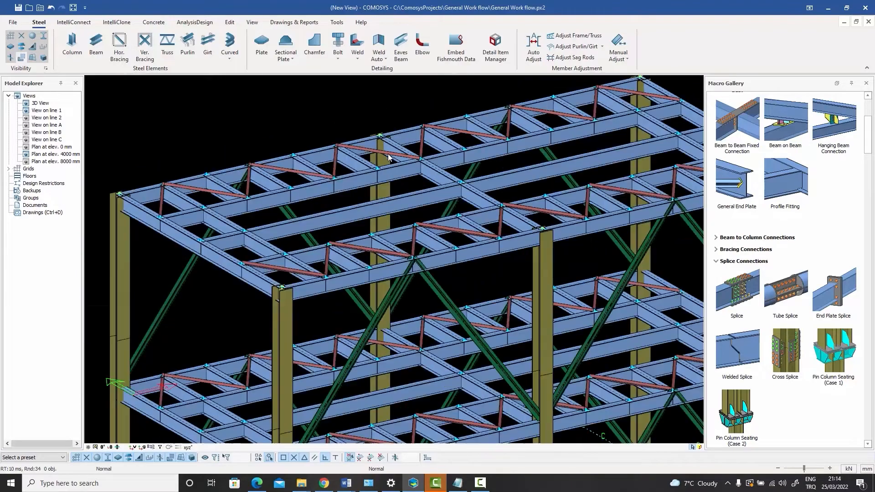
scroll(415, 265, "down", 6)
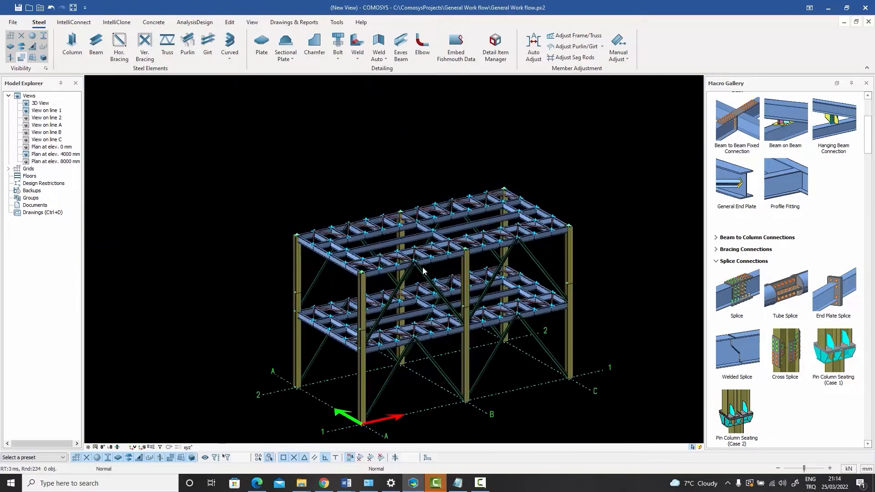
middle_click_drag(423, 268, 370, 223)
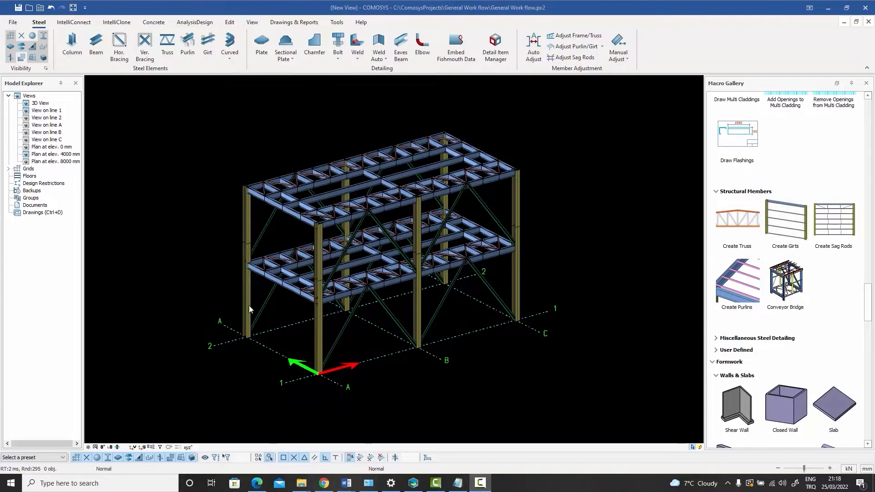
Create girts between columns 2 and 1 on grid line A, on both the lower and the upper column segments
left_click(785, 231)
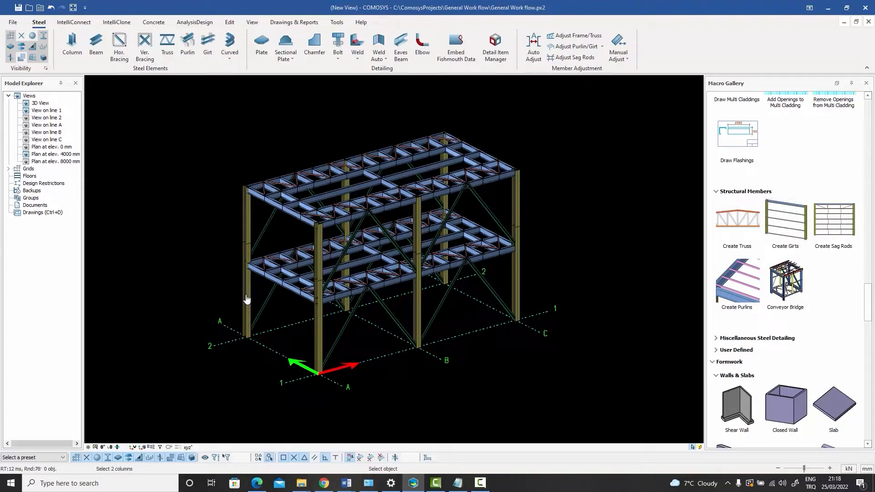
left_click(318, 337)
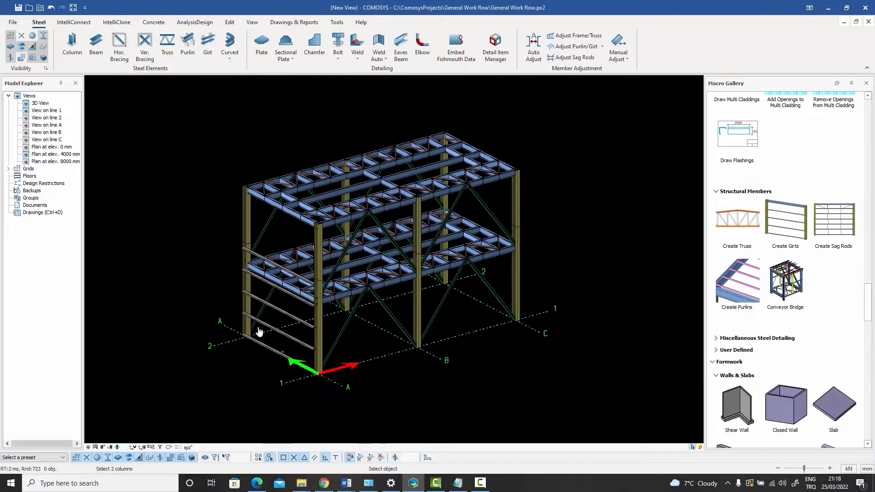
scroll(250, 236, "up", 3)
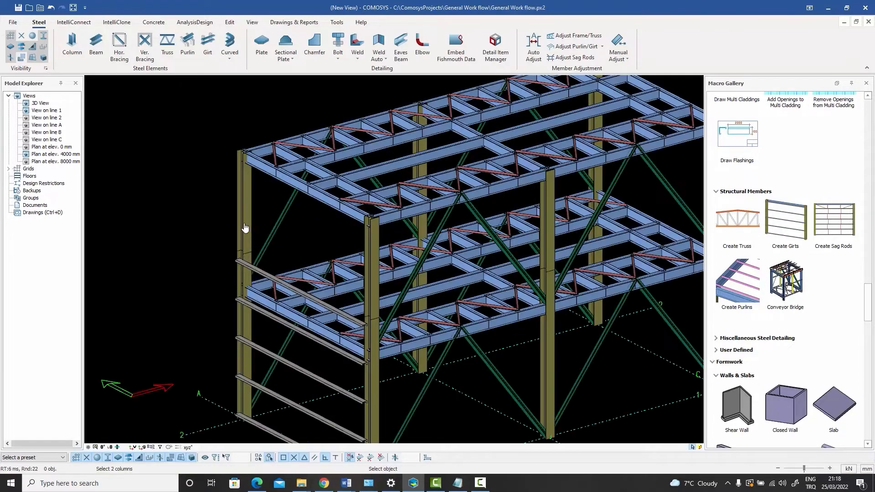
left_click(373, 265)
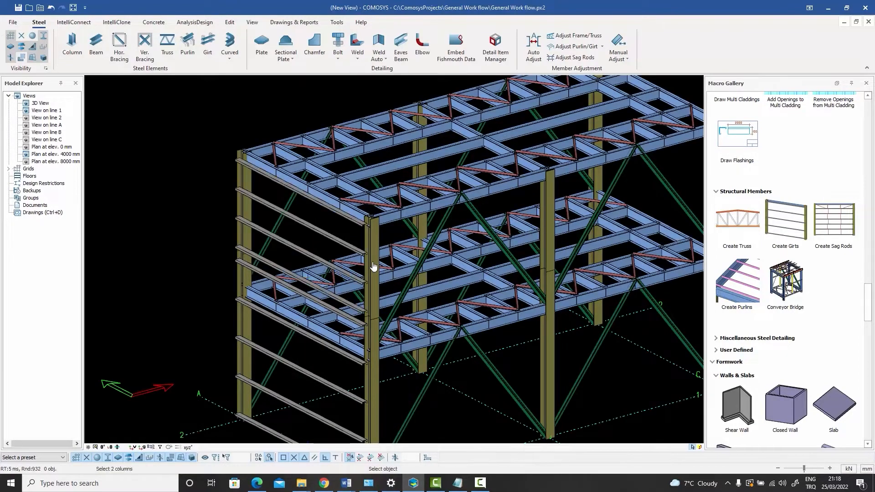
Create girts along grid line 1 from column A to column C, on both the lower and the upper column segments
scroll(306, 245, "down", 3)
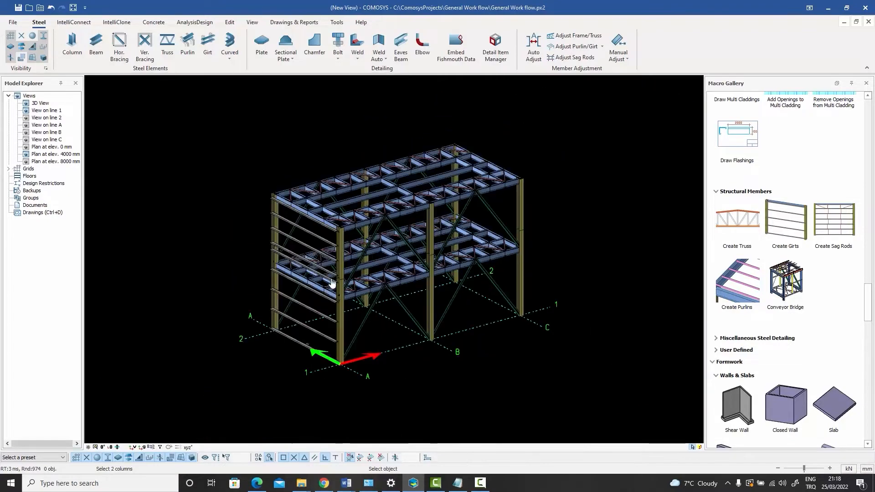
scroll(344, 335, "up", 2)
scroll(344, 336, "up", 2)
scroll(340, 365, "down", 5)
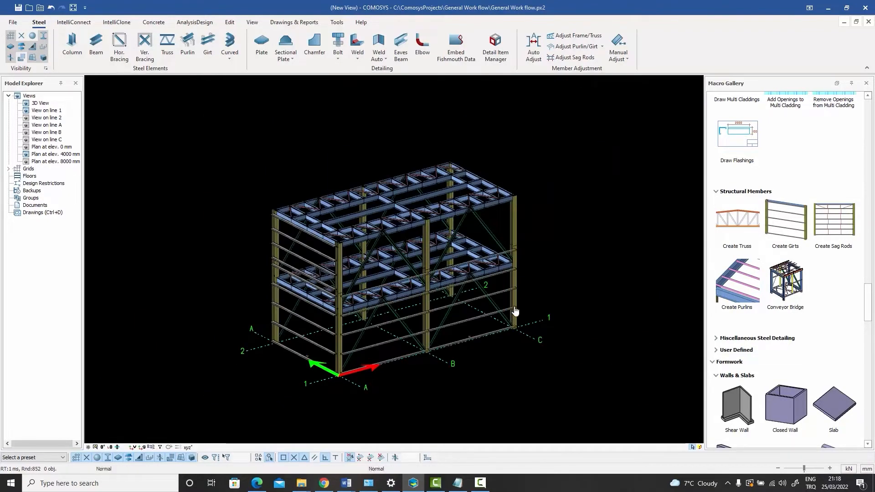
scroll(344, 265, "up", 5)
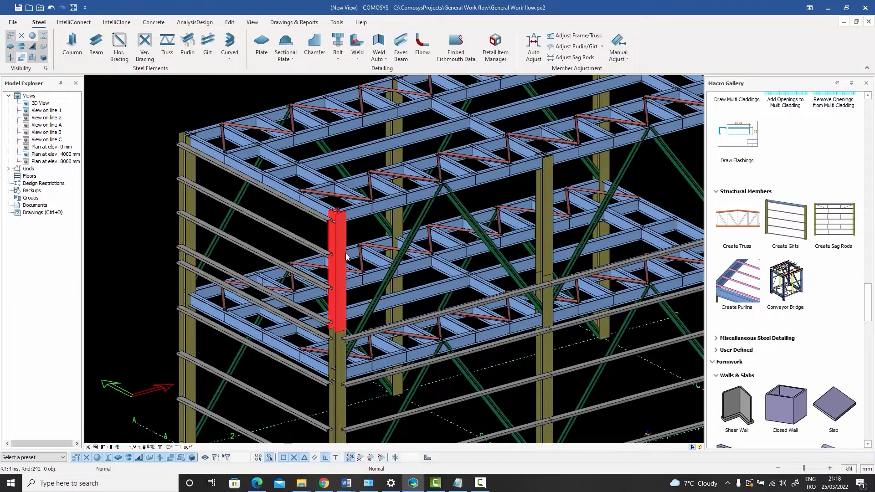
scroll(344, 257, "down", 5)
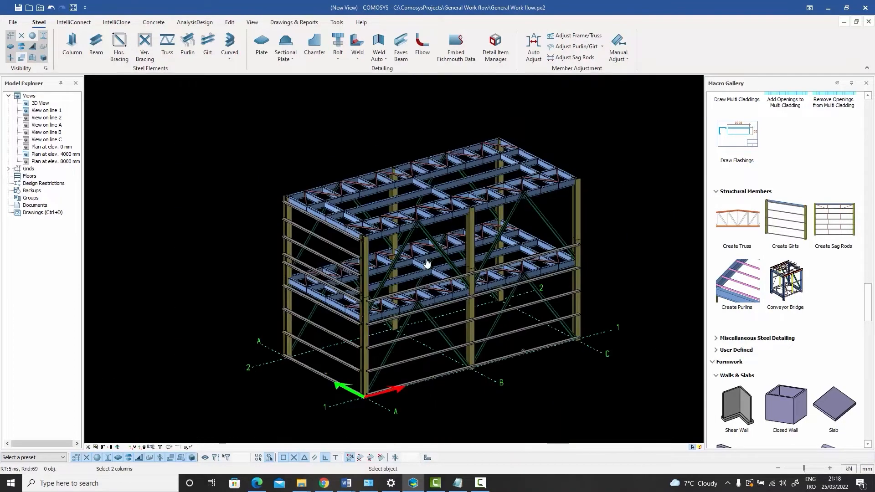
left_click(577, 216)
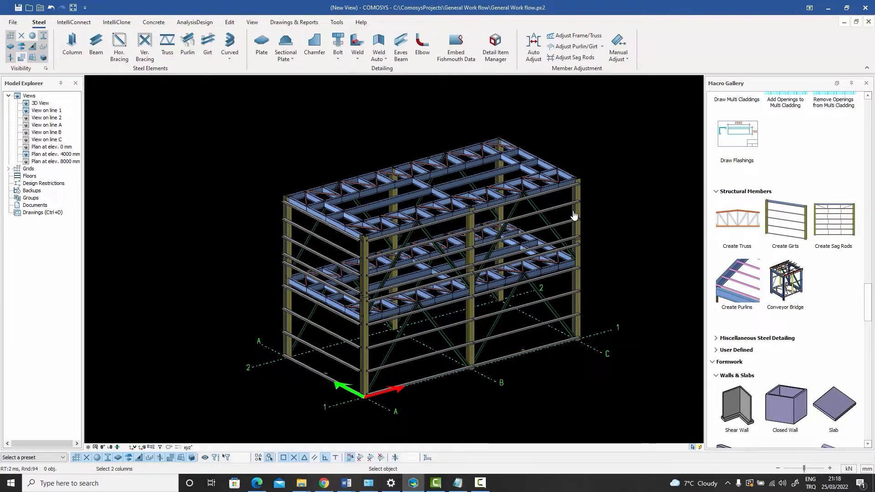
right_click(497, 226)
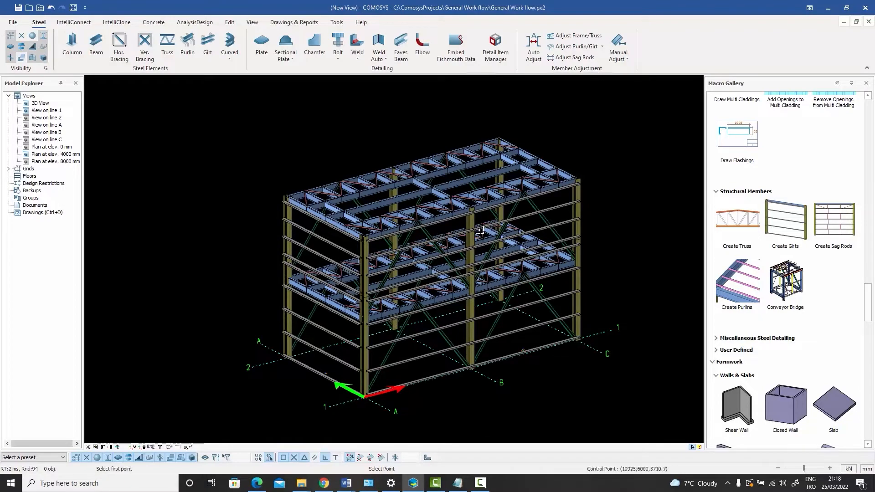
key("Escape")
Check how the upper girts on grid line 1 are divided at column B by selecting those on either side
left_click(473, 245)
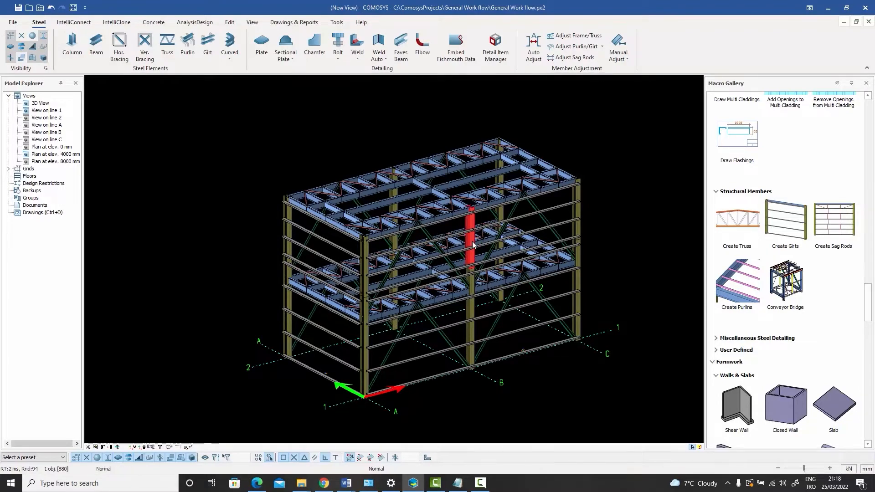
scroll(472, 236, "up", 5)
left_click(473, 231)
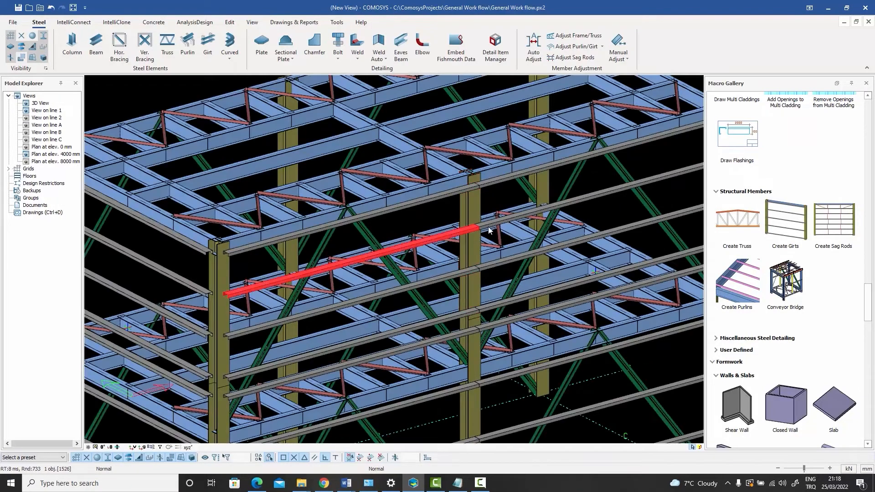
left_click(482, 227)
scroll(480, 227, "down", 5)
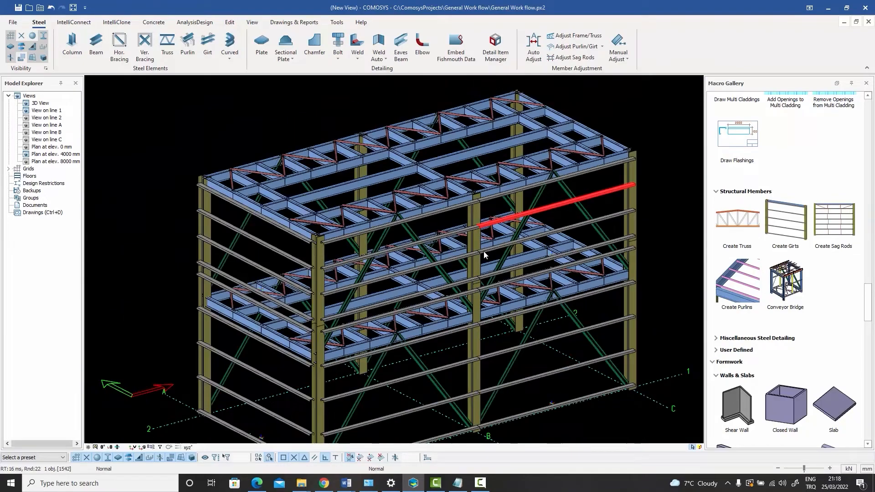
Check the profile geometry of a girt on grid line A and the girt creation macro settings without changing them
scroll(466, 221, "up", 1)
scroll(220, 227, "up", 4)
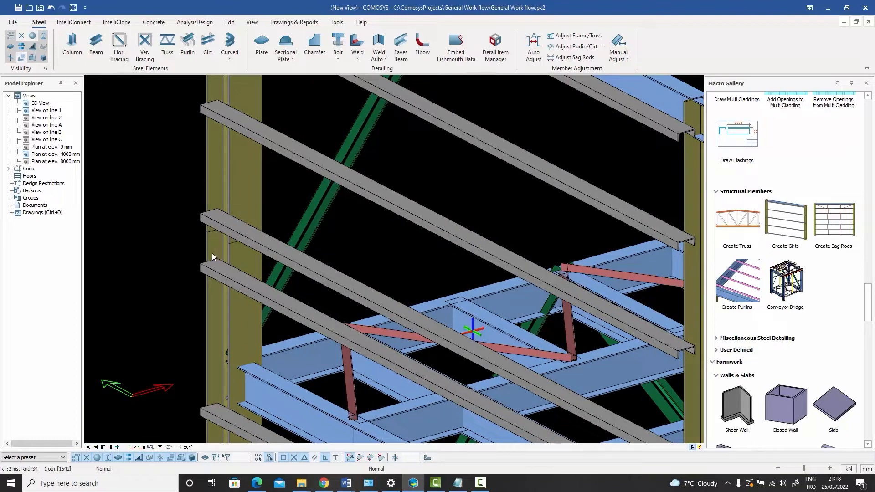
scroll(238, 238, "down", 2)
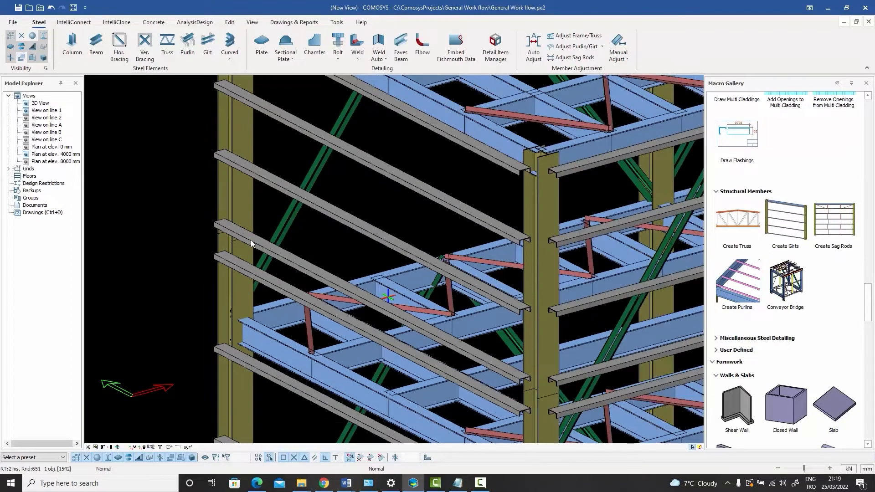
left_click(249, 242)
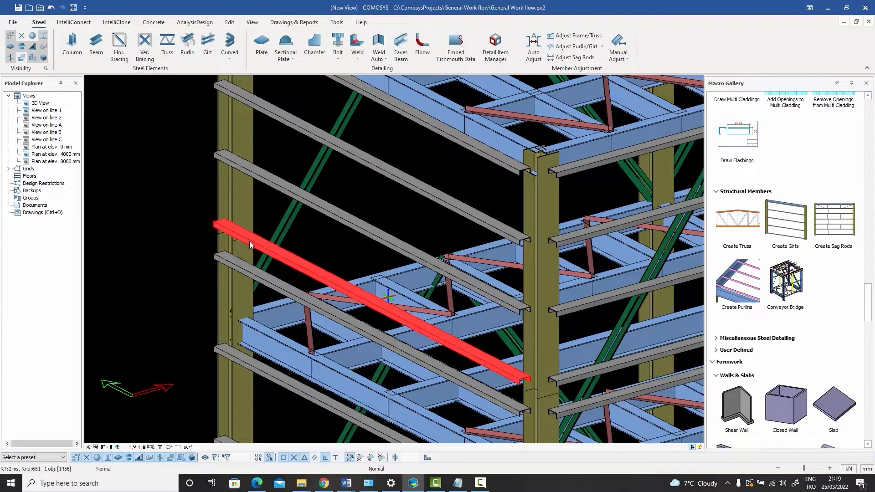
double_click(250, 242)
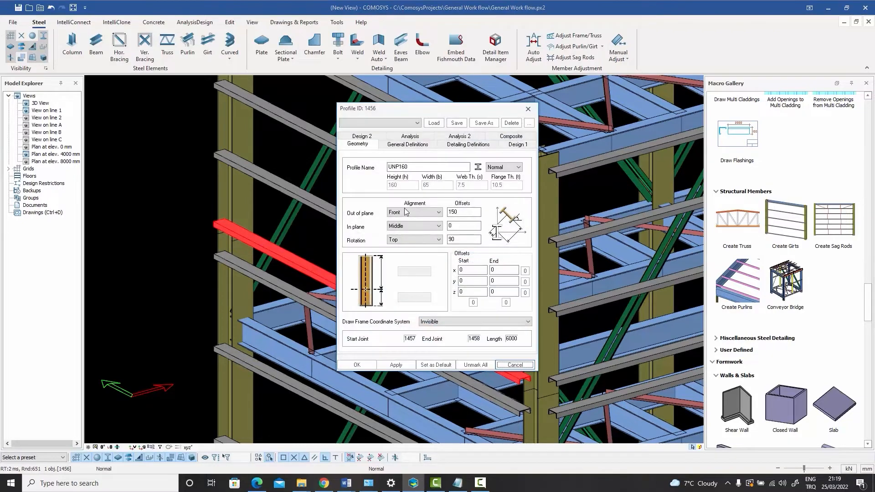
left_click(515, 365)
left_click(242, 273)
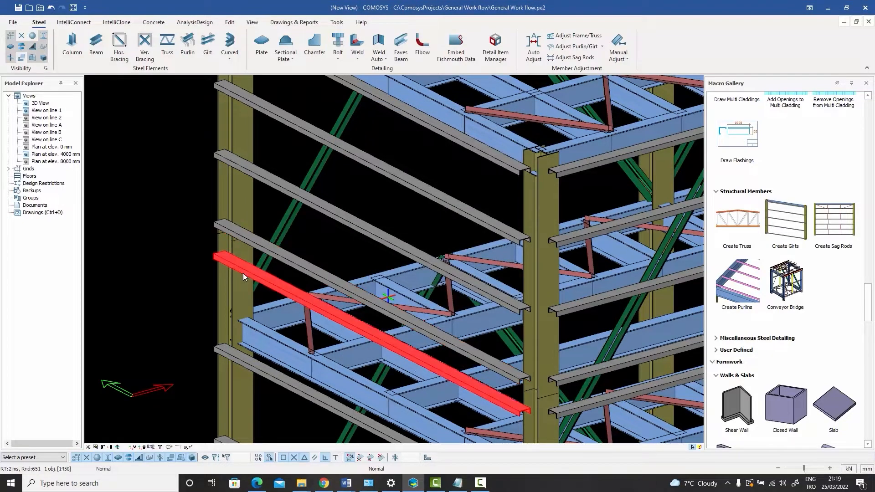
double_click(243, 273)
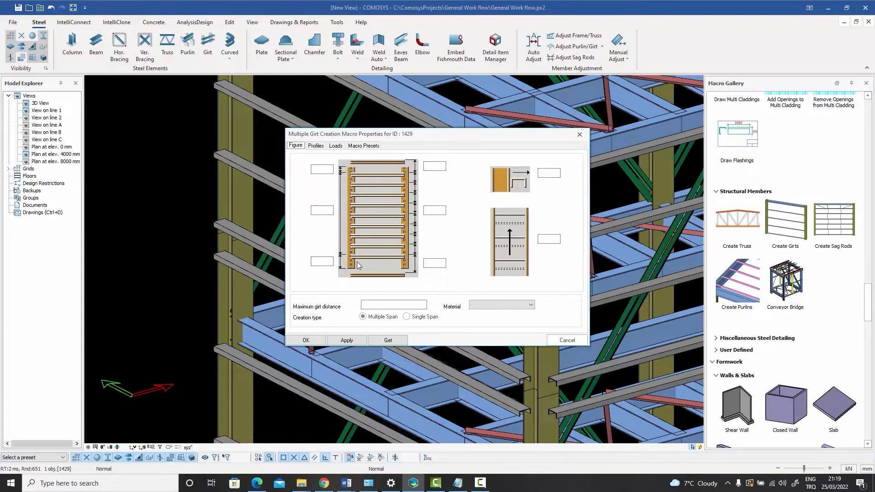
left_click(561, 344)
Switch the model display to wireframe and then to centre lines to examine the members' analytical axes
scroll(234, 246, "down", 4)
mouse_move(248, 239)
middle_mouse_down()
mouse_move(237, 242)
mouse_move(248, 239)
middle_mouse_up()
scroll(346, 224, "up", 5)
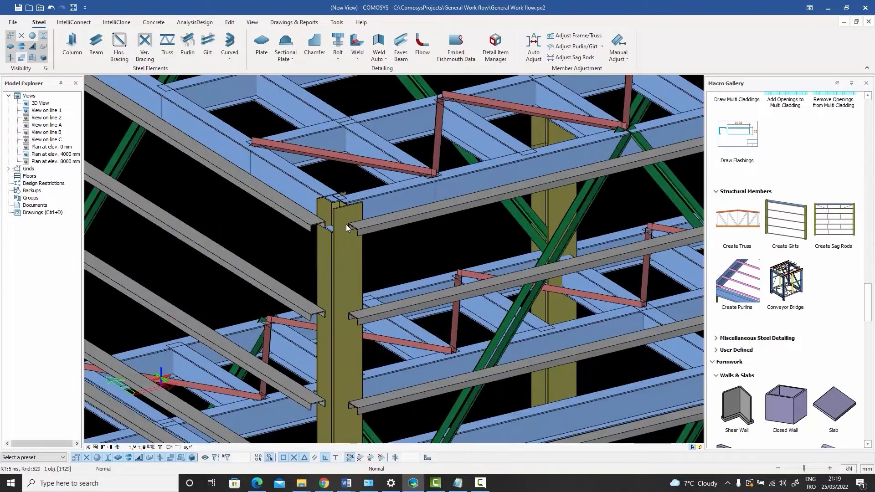
mouse_move(344, 225)
middle_mouse_down()
mouse_move(306, 210)
mouse_move(406, 251)
mouse_move(388, 226)
mouse_move(368, 264)
mouse_move(330, 220)
middle_mouse_up()
scroll(338, 228, "down", 2)
middle_click_drag(373, 251, 298, 223)
key("ctrl+2")
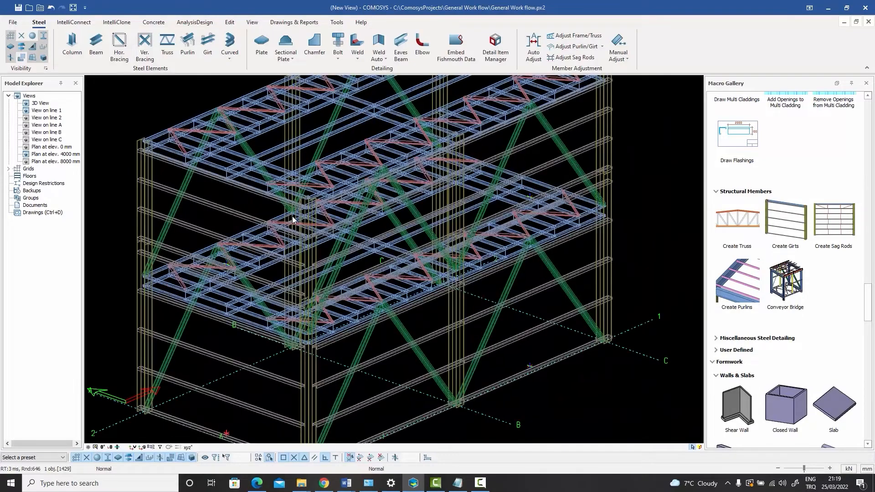
key("ctrl+1")
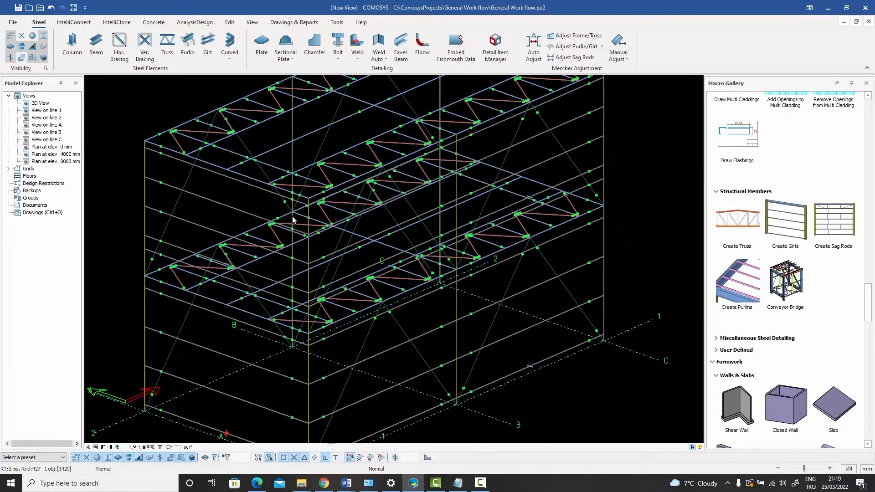
Hide the release symbols in the visibility settings and show the joints of the frame
left_click(46, 68)
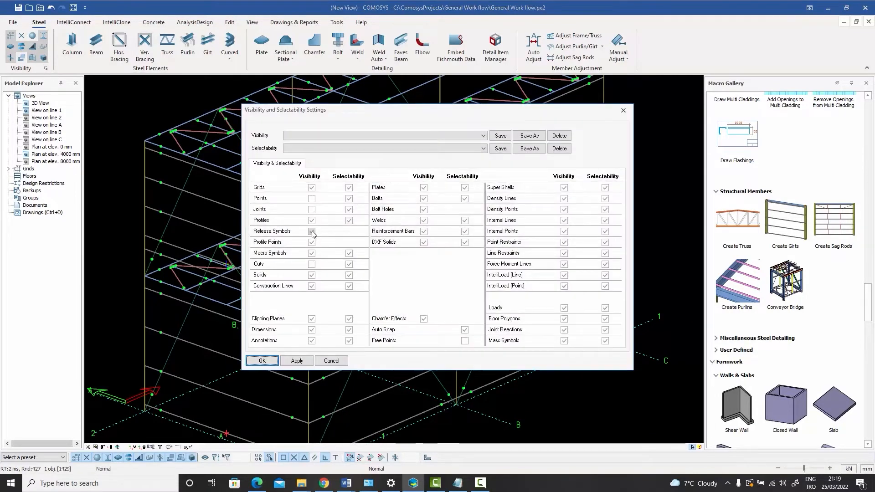
left_click(261, 361)
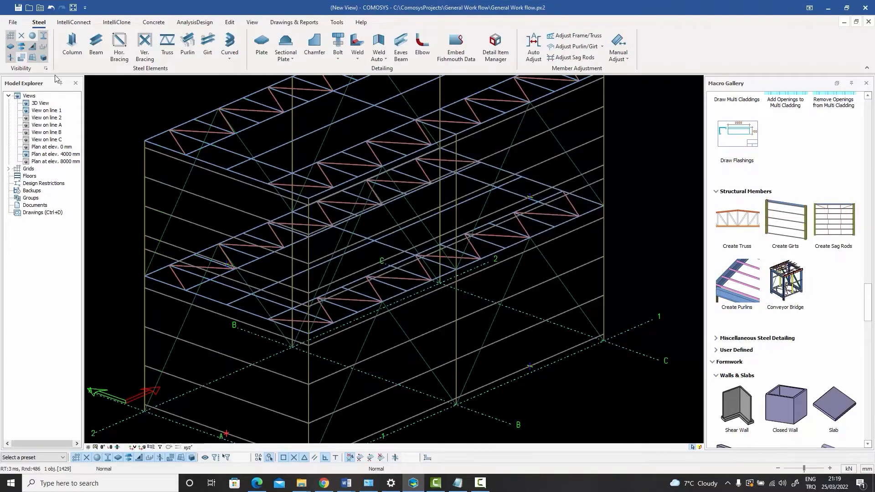
left_click(32, 36)
middle_click_drag(264, 226, 217, 217)
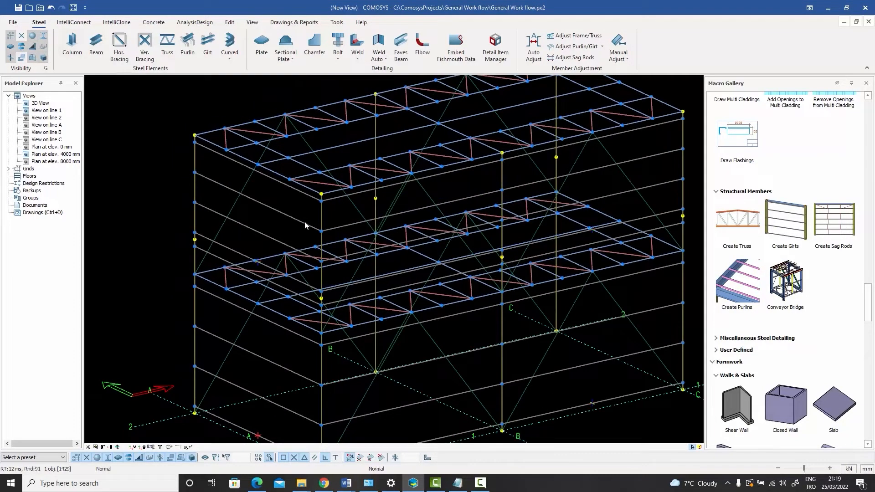
scroll(367, 262, "down", 1)
middle_click_drag(367, 262, 320, 251)
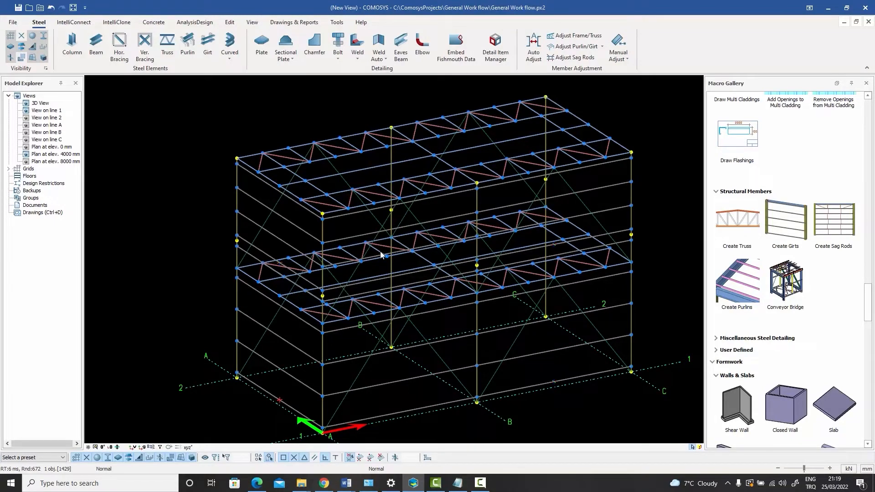
Return to the solid display and turn the whole frame to face grid line 2
scroll(380, 254, "down", 1)
scroll(350, 256, "down", 3)
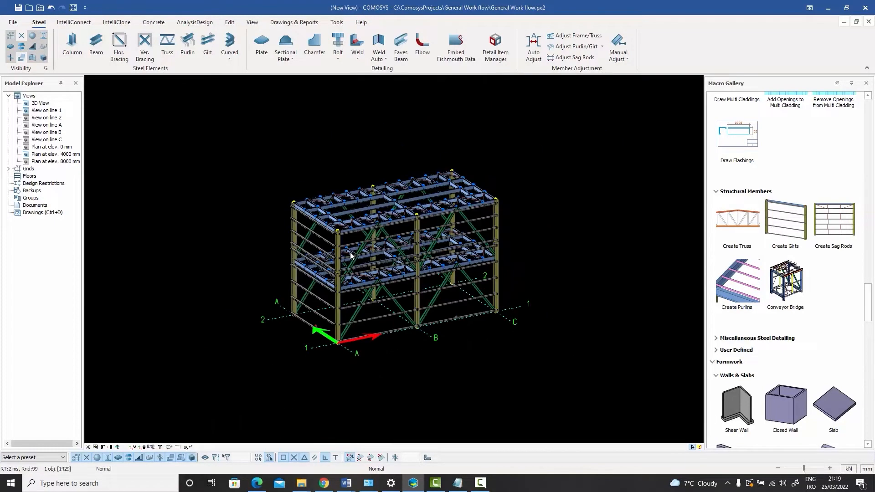
middle_click_drag(351, 255, 565, 238)
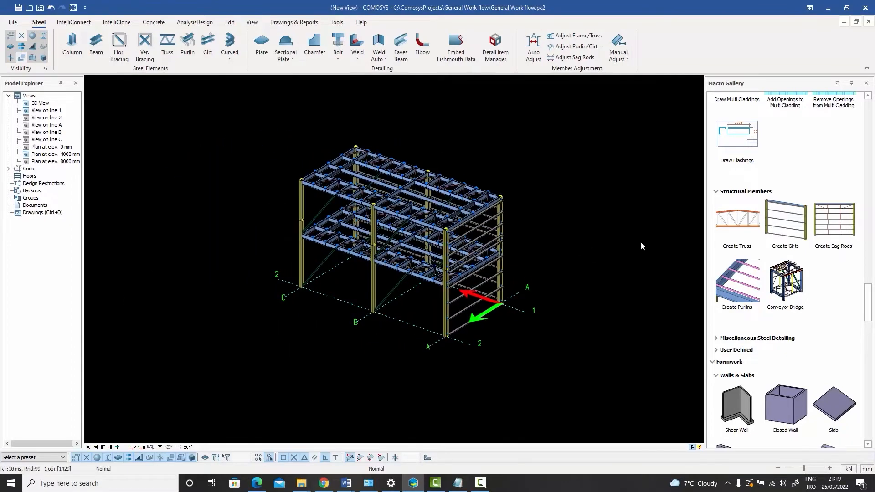
Create girts on both storeys of the grid line 2 and grid line 1 faces with the girt creation macro
left_click(789, 232)
key("Escape")
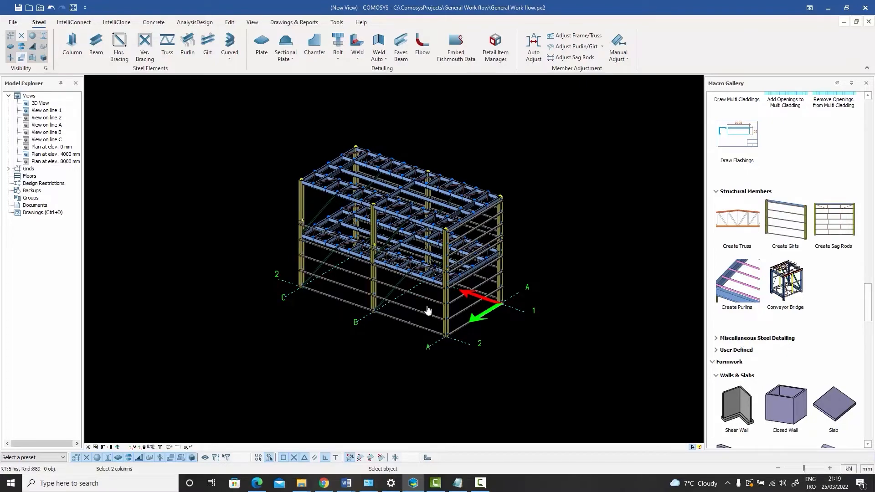
scroll(294, 210, "up", 3)
scroll(539, 253, "up", 3)
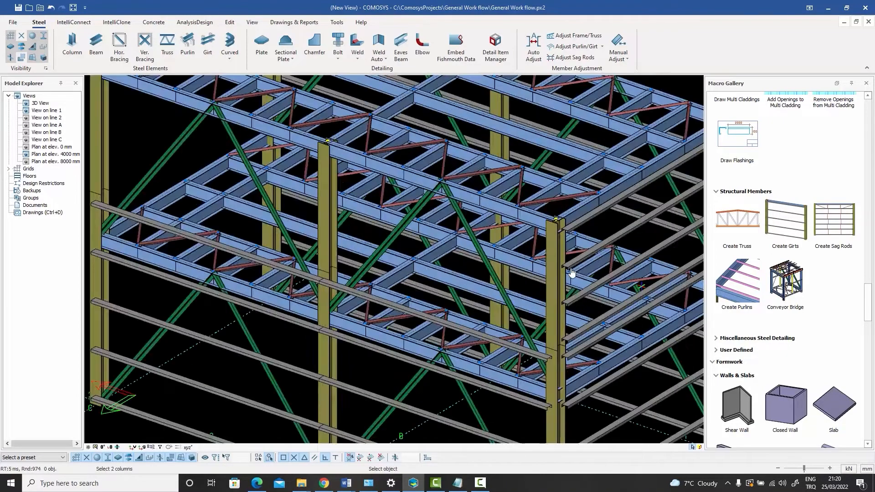
scroll(501, 254, "down", 2)
scroll(502, 254, "down", 4)
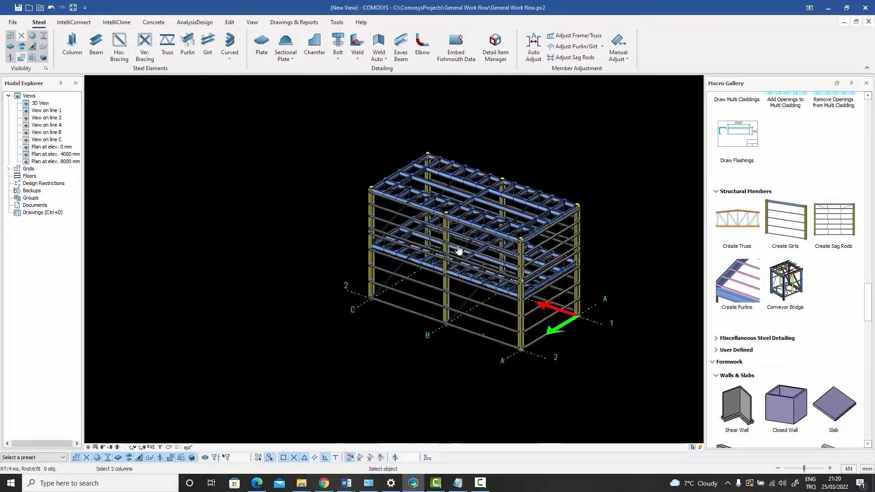
middle_click_drag(363, 286, 350, 232, "shift")
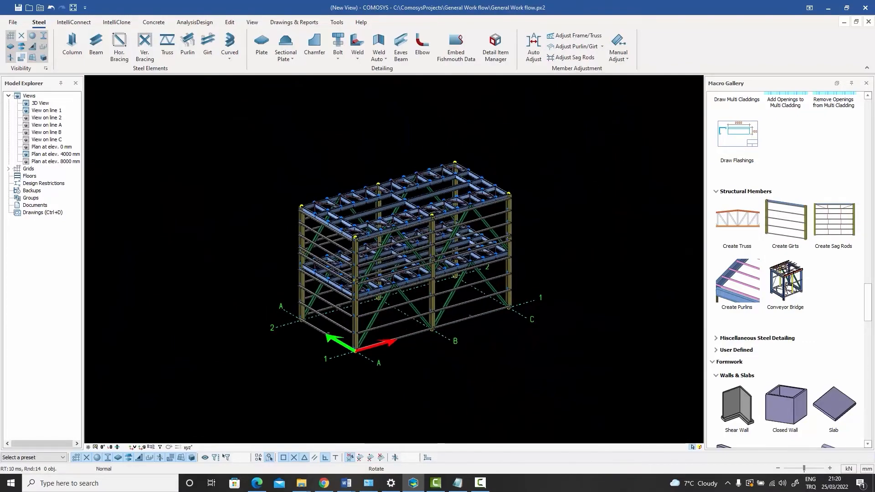
scroll(463, 193, "up", 2)
middle_click_drag(428, 226, 457, 185)
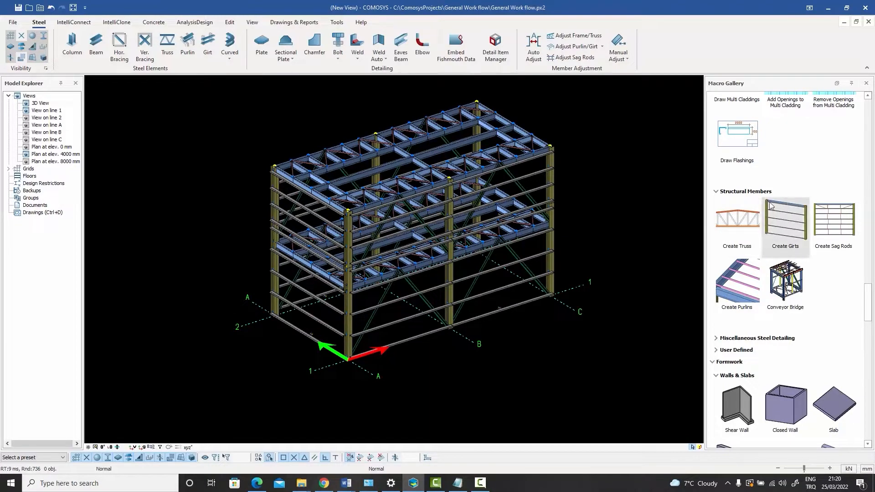
Review the profile and load settings of the girt creation macro for a girt on grid line 1 without changing them
mouse_move(795, 219)
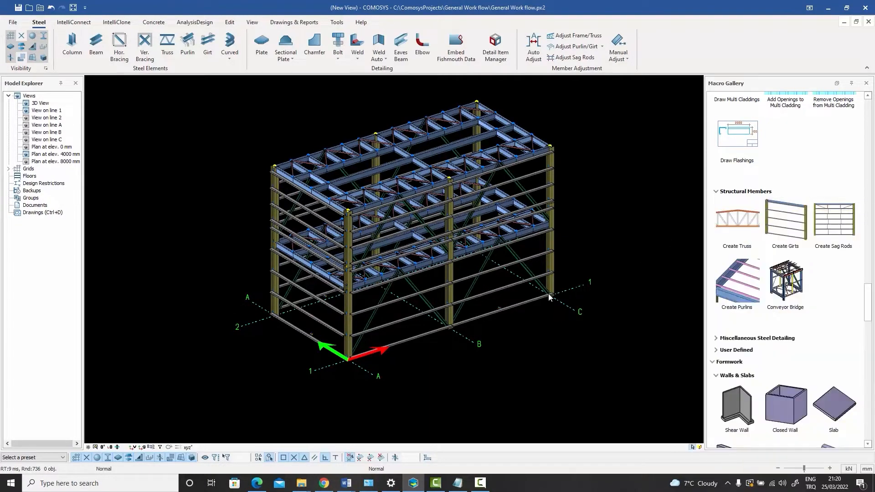
left_click(505, 289)
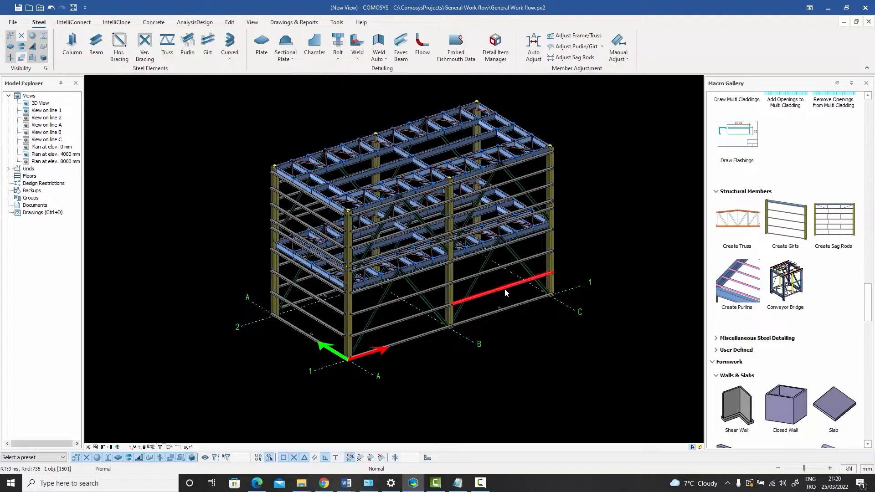
key("Delete")
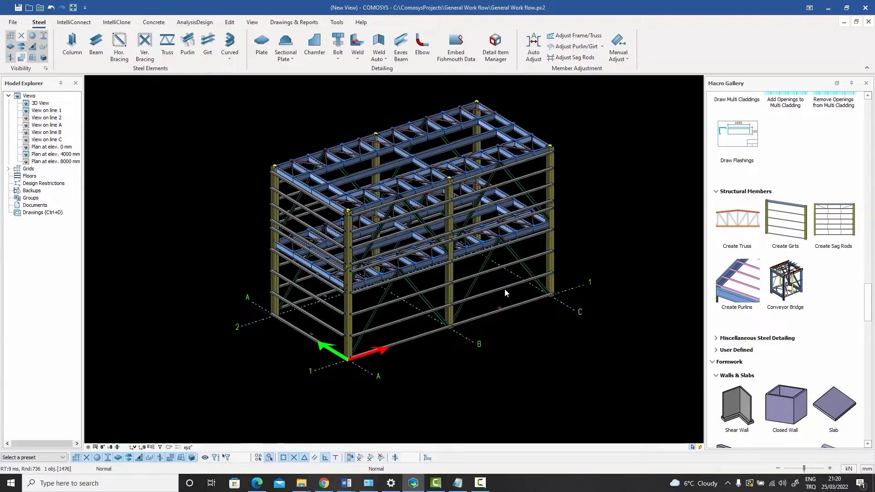
double_click(505, 289)
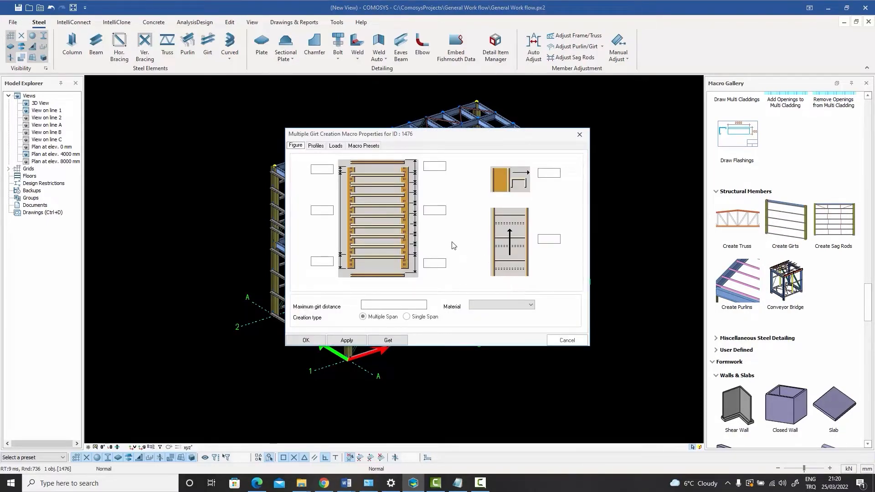
left_click(316, 147)
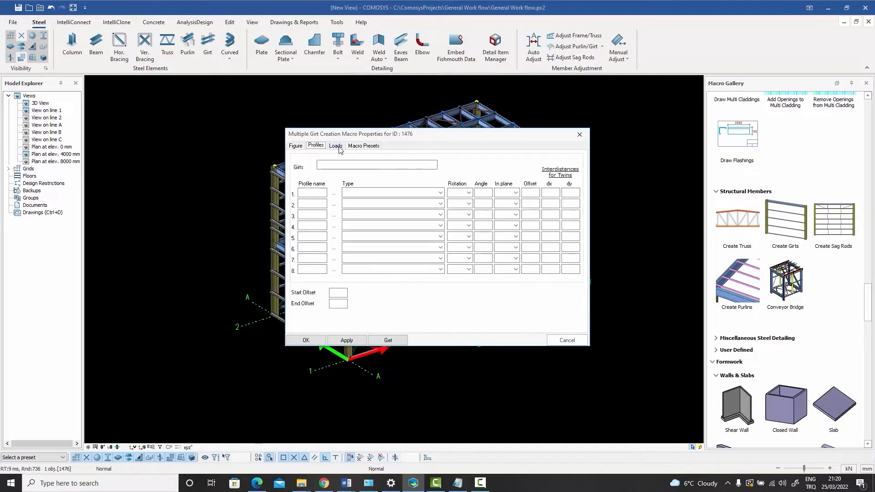
left_click(336, 146)
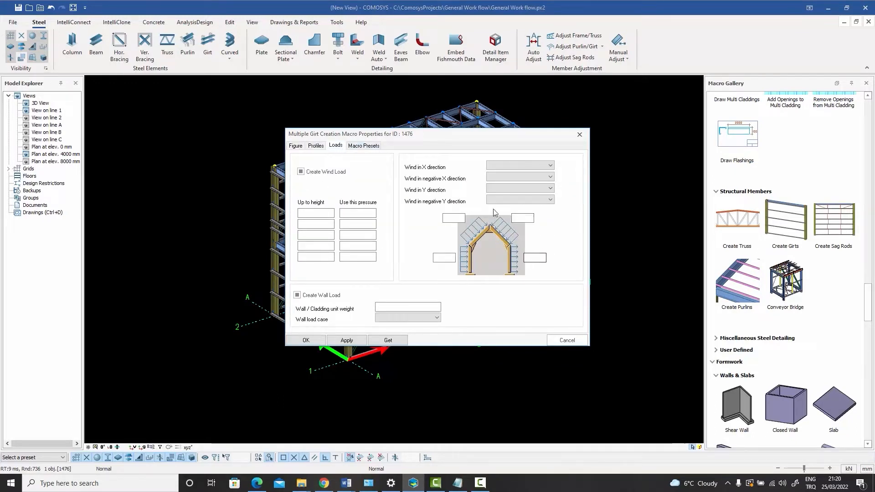
left_click(580, 135)
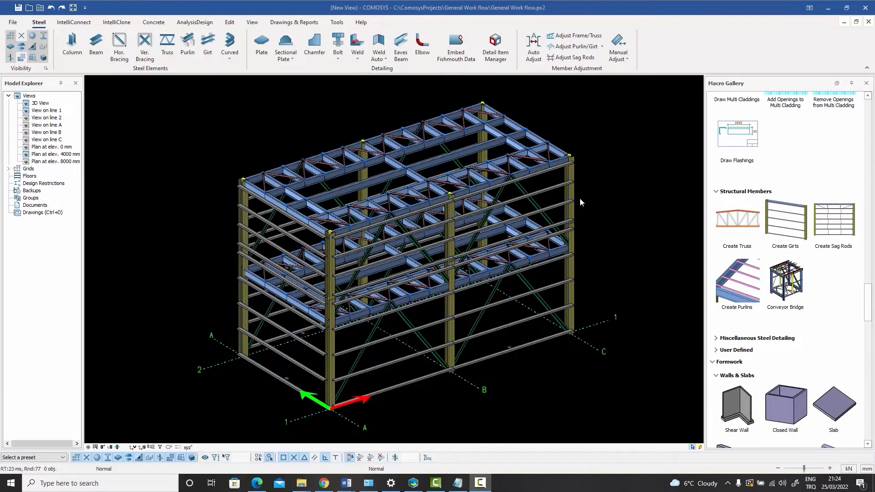
Examine the girt profile and the girt ends at the grid line C column on the grid line 1 face
scroll(578, 196, "up", 5)
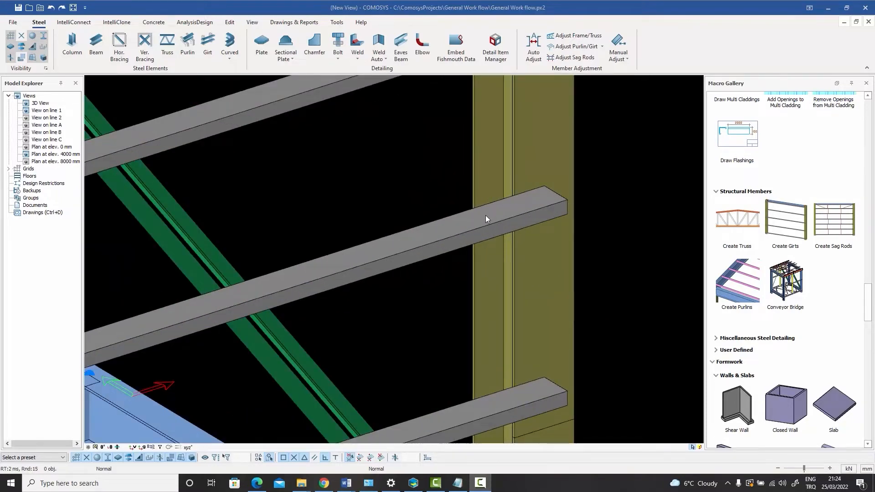
scroll(460, 215, "down", 4)
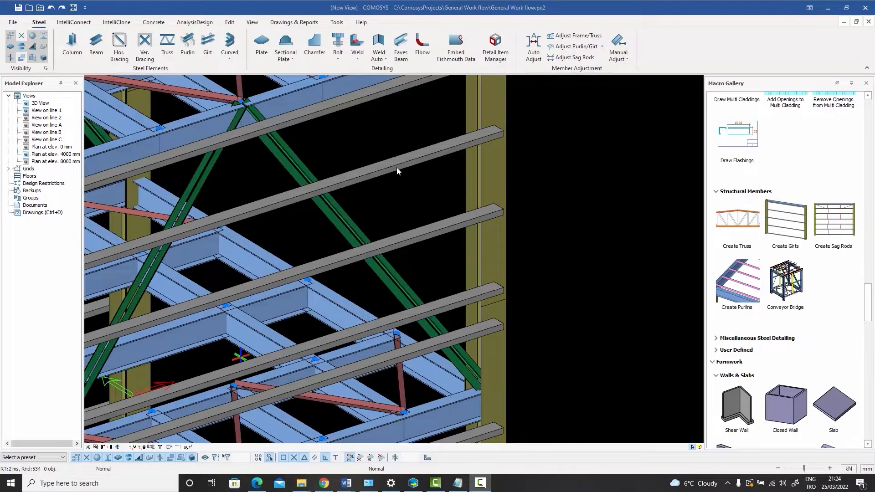
scroll(481, 172, "down", 3)
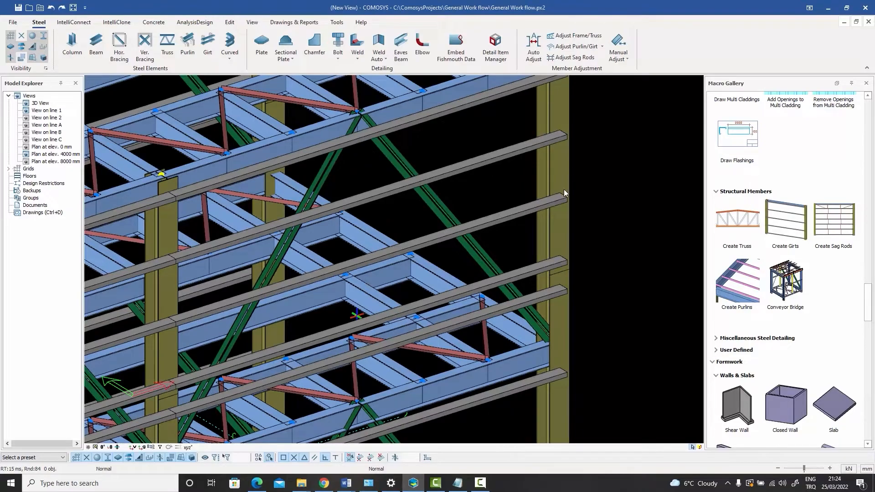
scroll(565, 196, "up", 4)
left_click(561, 204)
scroll(561, 207, "down", 4)
middle_click_drag(562, 207, 505, 360)
scroll(483, 368, "up", 6)
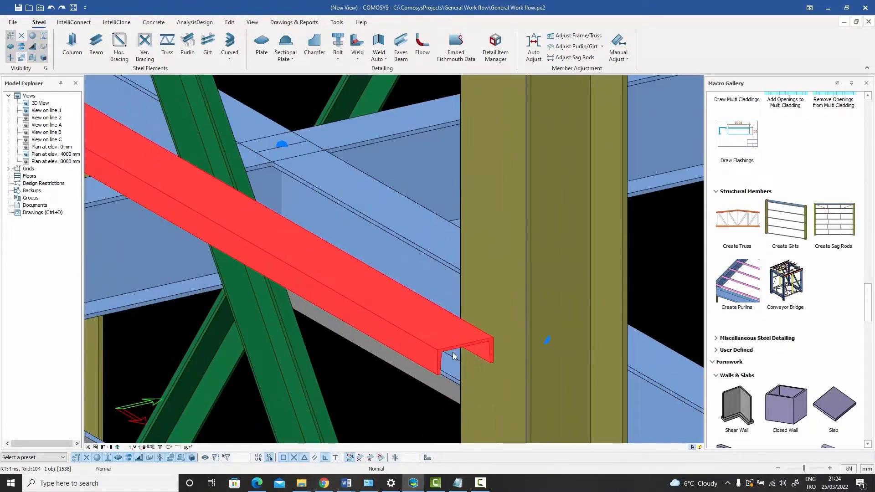
scroll(485, 337, "down", 6)
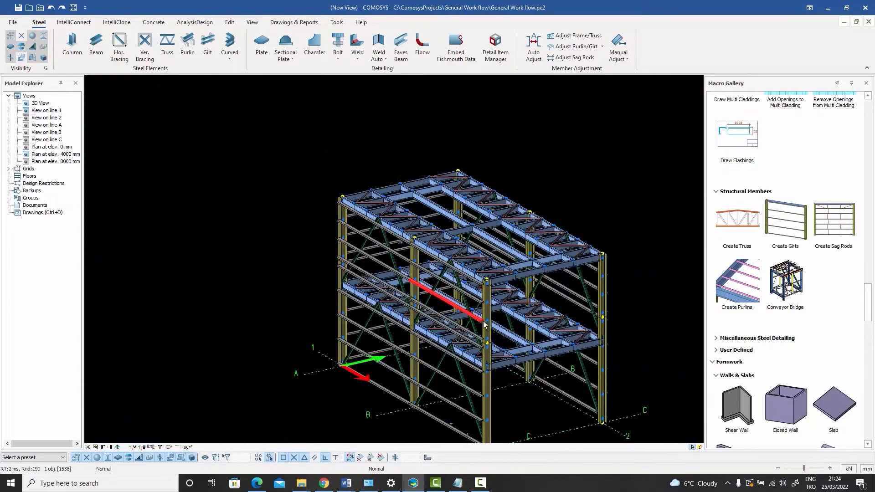
middle_click_drag(483, 318, 588, 258)
middle_click_drag(588, 258, 609, 235)
left_click(609, 235)
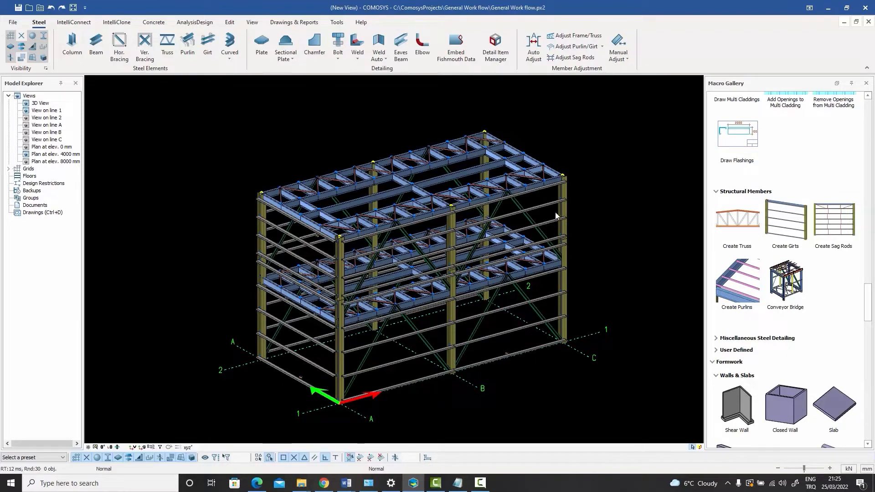
Create sag rods on the grid line 1 face between lines B and C, from the lowest girt to the topmost girt
middle_click_drag(568, 228, 557, 233)
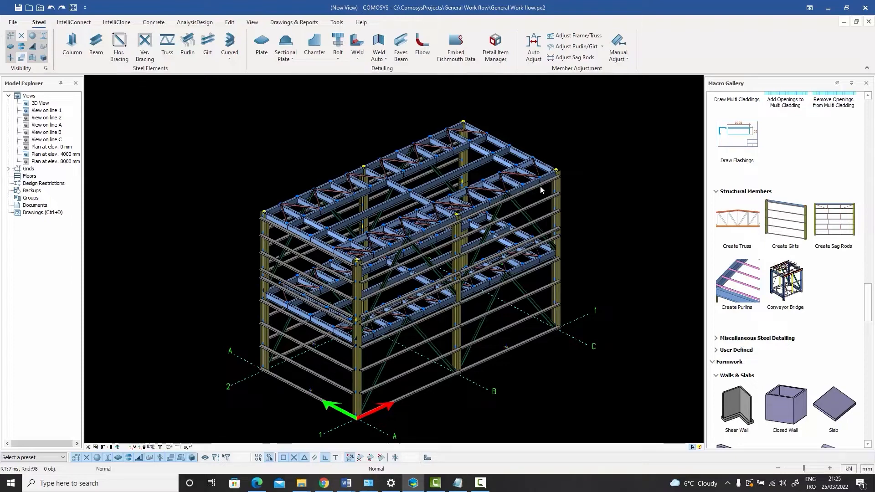
left_click(830, 217)
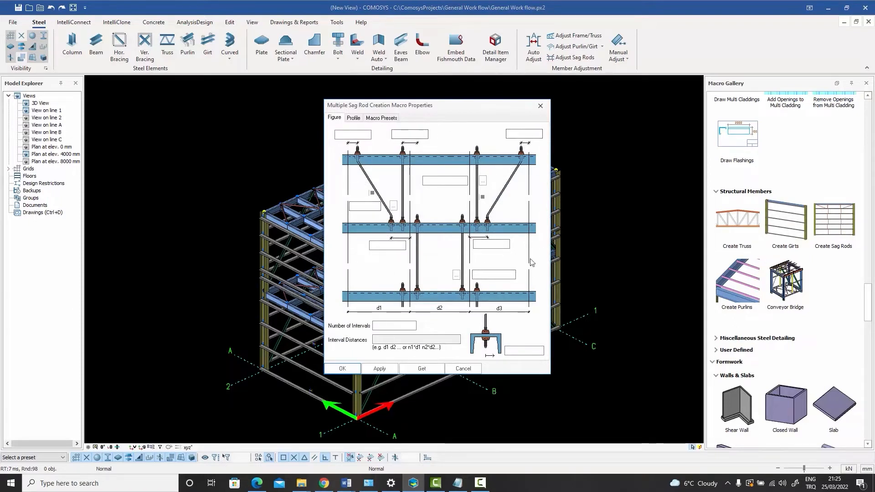
left_click(541, 105)
left_click(781, 202)
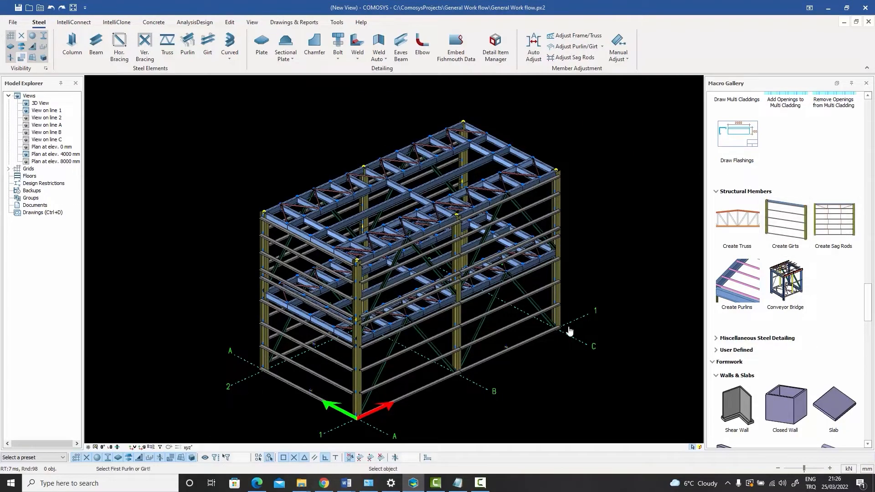
scroll(538, 342, "up", 3)
left_click(538, 339)
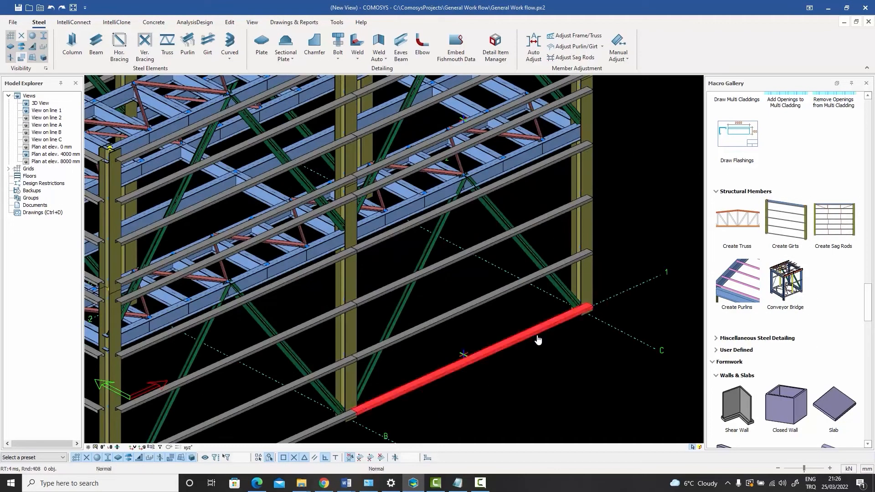
scroll(539, 338, "down", 5)
scroll(535, 197, "up", 5)
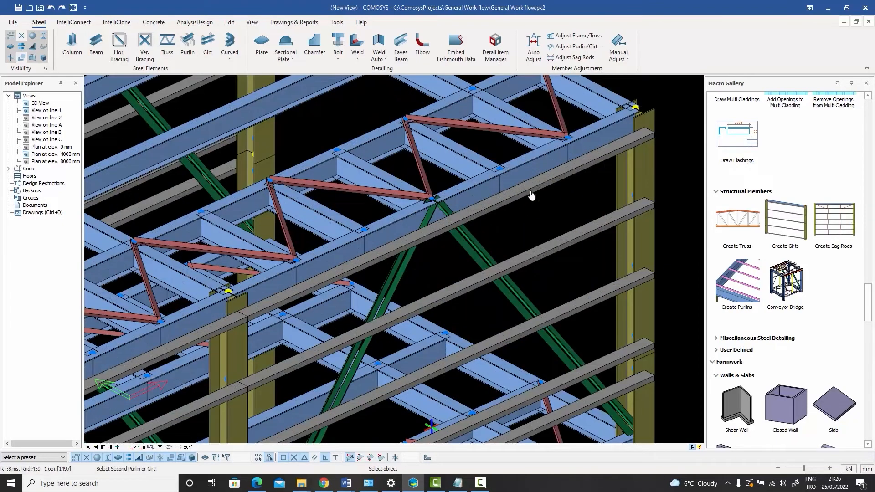
left_click(532, 196)
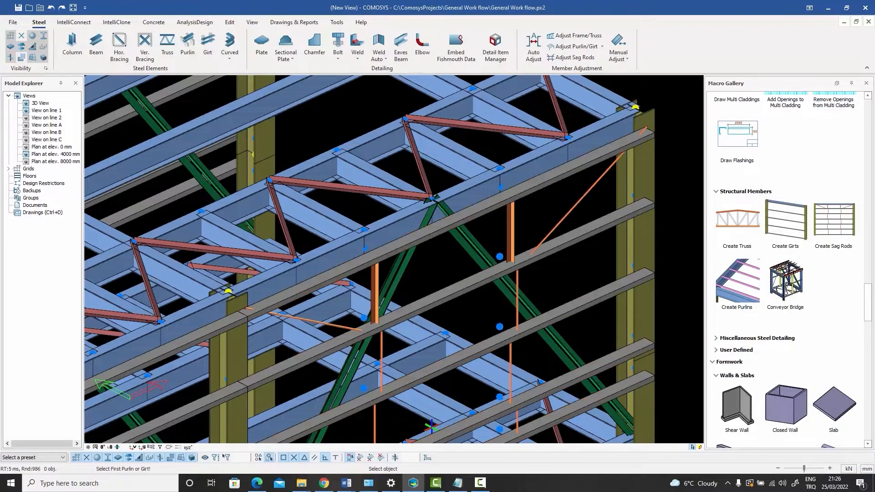
Examine how the sag rods meet the girts from top to bottom and check the sag rod macro's offset settings without changing them
scroll(541, 208, "down", 2)
scroll(543, 228, "up", 6)
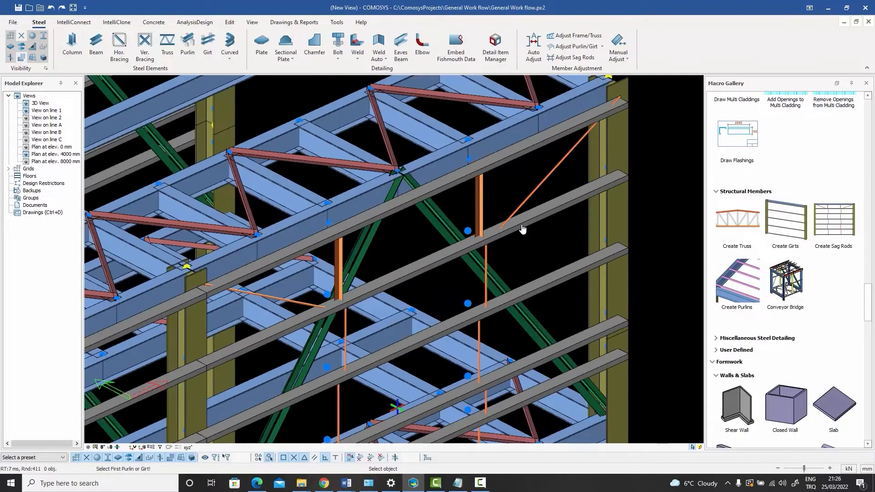
scroll(484, 322, "down", 5)
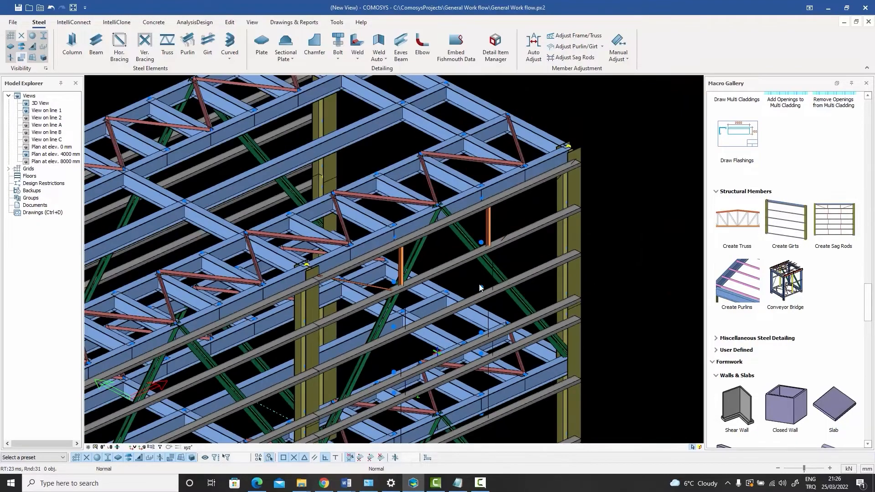
middle_click_drag(479, 283, 487, 304)
scroll(487, 303, "up", 8)
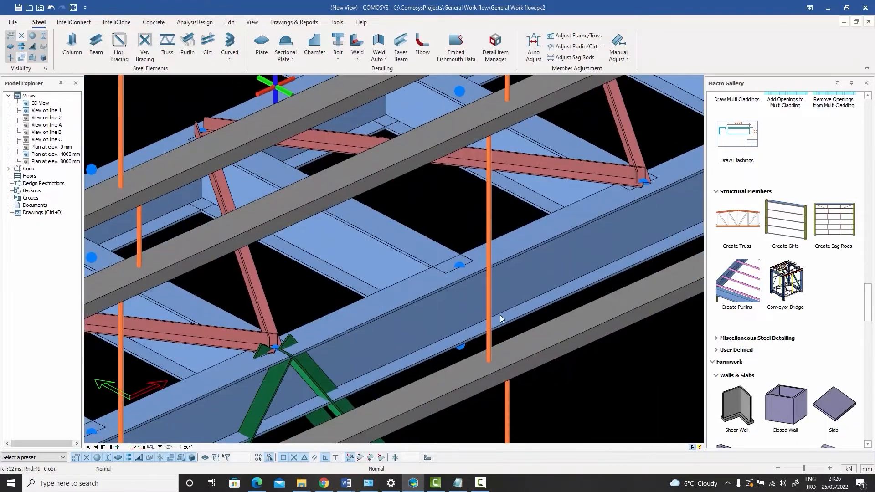
scroll(497, 258, "down", 5)
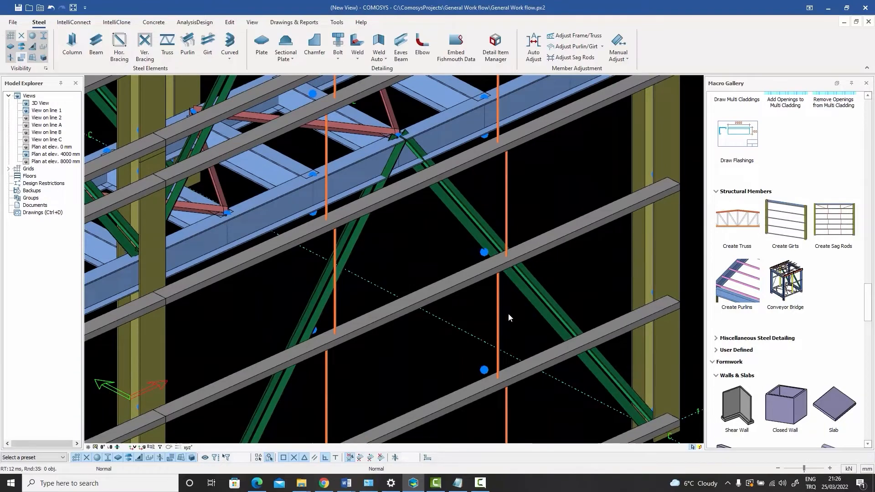
middle_click_drag(510, 318, 501, 231)
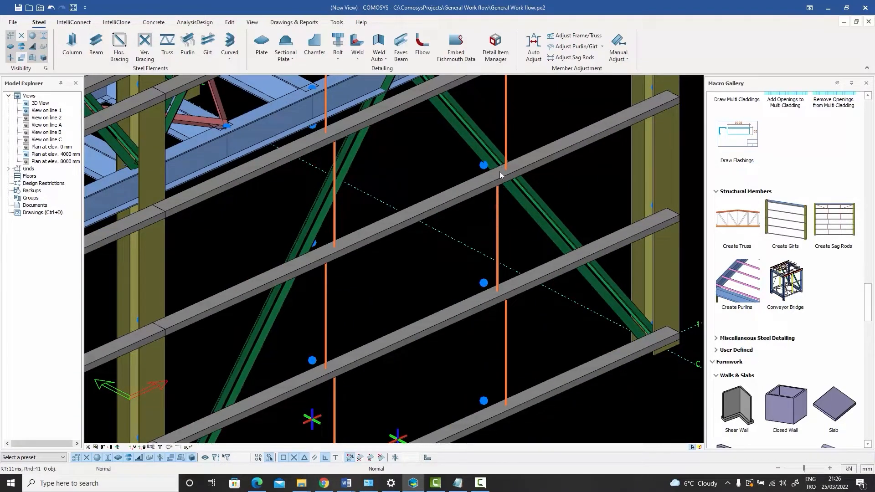
scroll(500, 172, "up", 4)
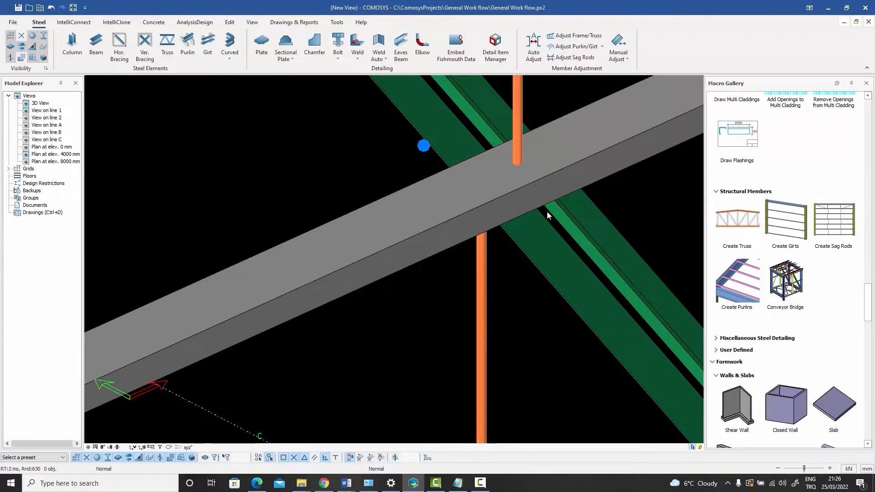
left_click(834, 219)
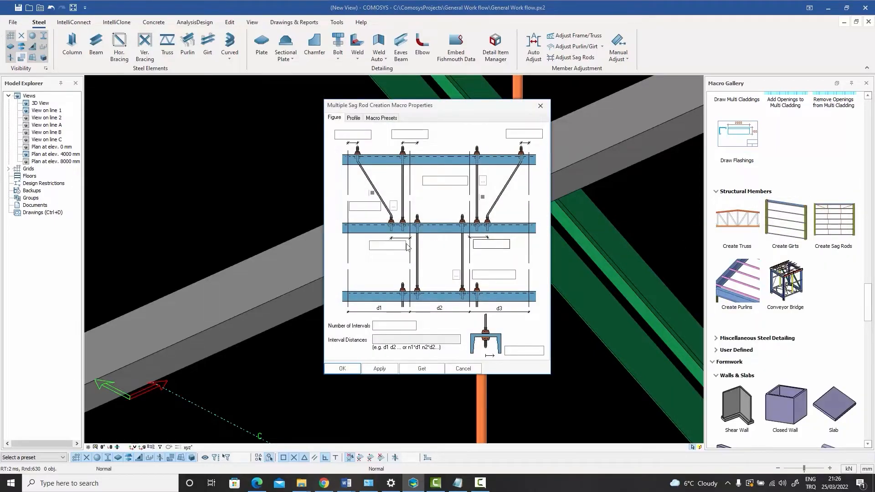
left_click(541, 107)
Switch the model display to centre lines and examine the sag rod joints along the girts between grid lines B and C
scroll(461, 260, "down", 5)
scroll(460, 262, "down", 5)
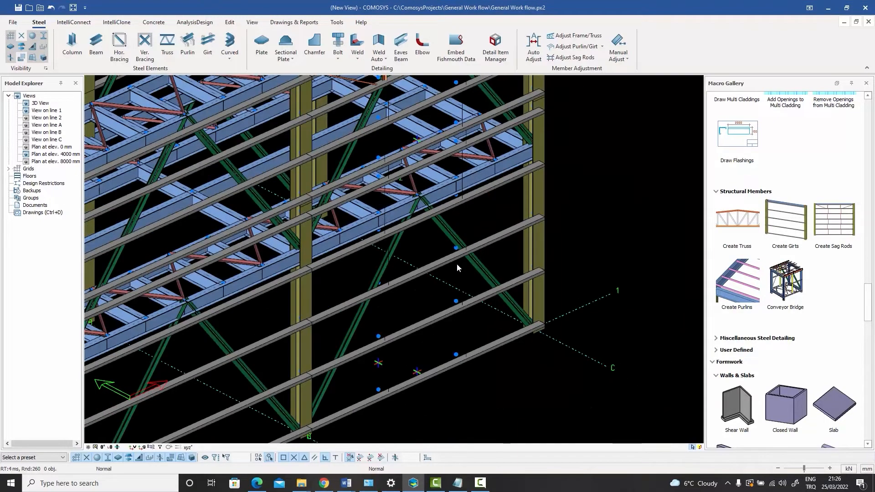
middle_click_drag(458, 265, 466, 269)
scroll(463, 266, "up", 4)
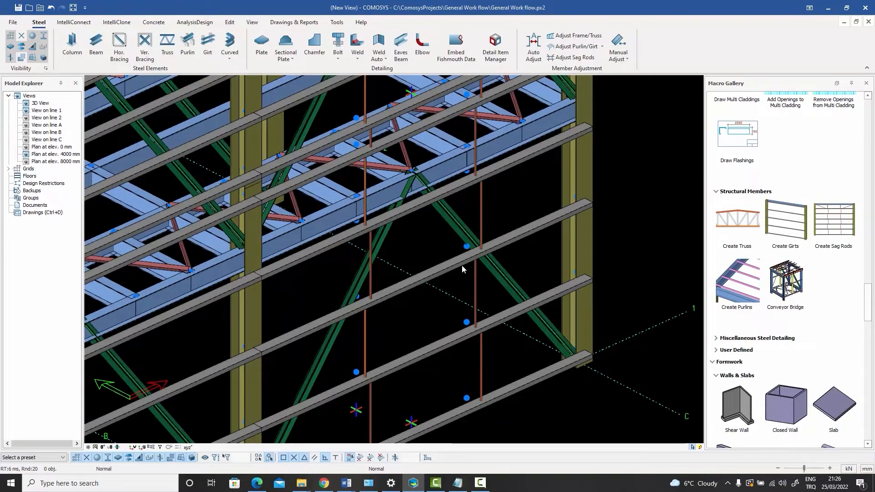
key("ctrl+1")
scroll(461, 266, "down", 4)
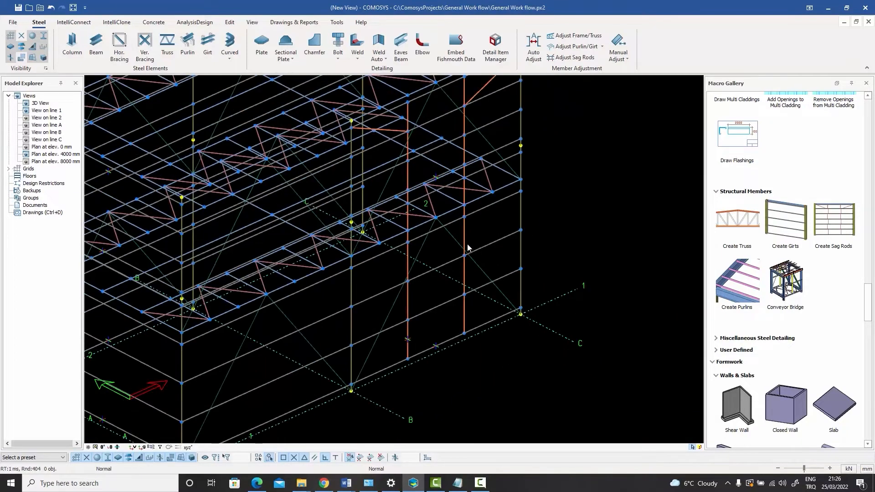
middle_click_drag(472, 183, 472, 221)
middle_click_drag(465, 154, 460, 226)
scroll(464, 176, "up", 4)
scroll(464, 176, "up", 2)
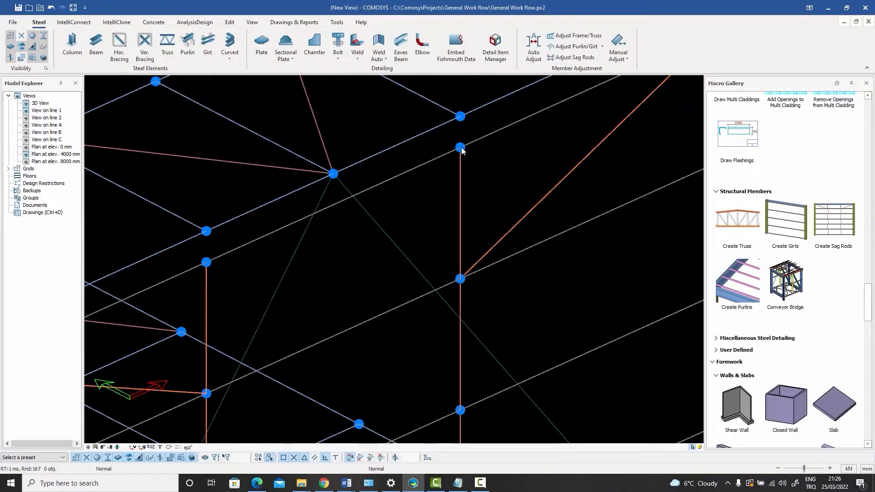
Return the model to solid display and examine the upper sag rods between lines B and C, checking a vertical rod's alignment offsets without changing them
scroll(477, 155, "down", 5)
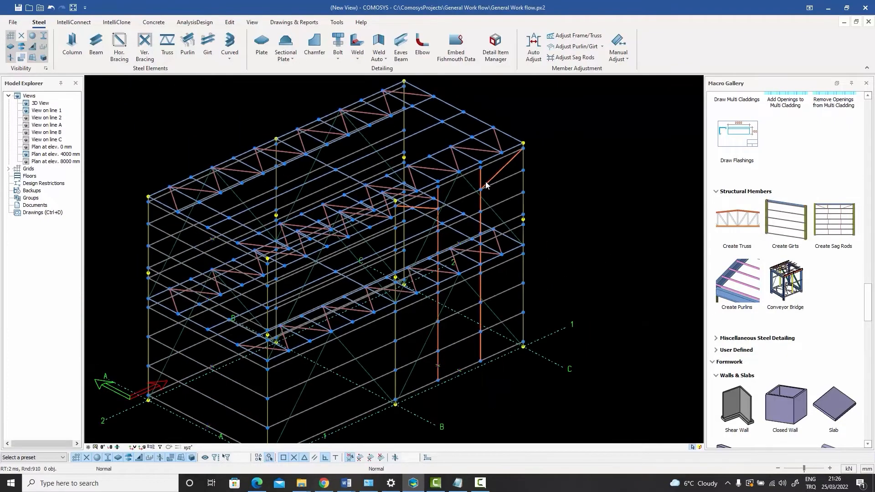
scroll(478, 191, "up", 3)
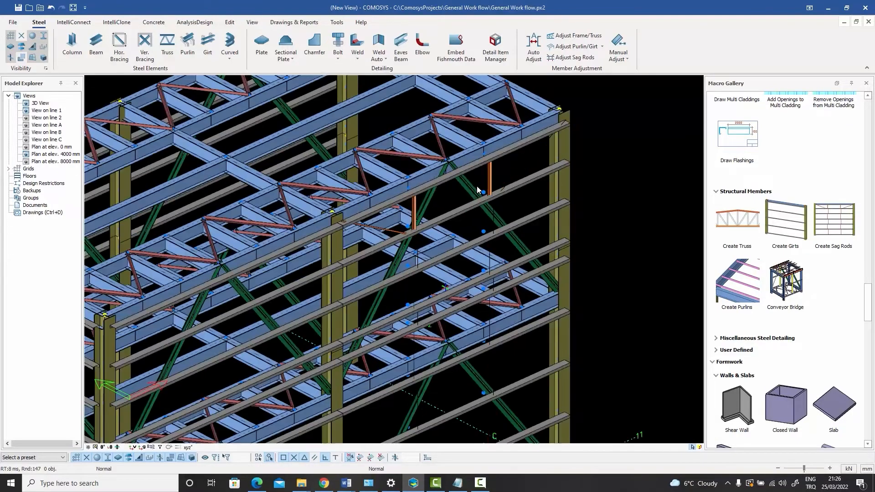
scroll(494, 170, "up", 4)
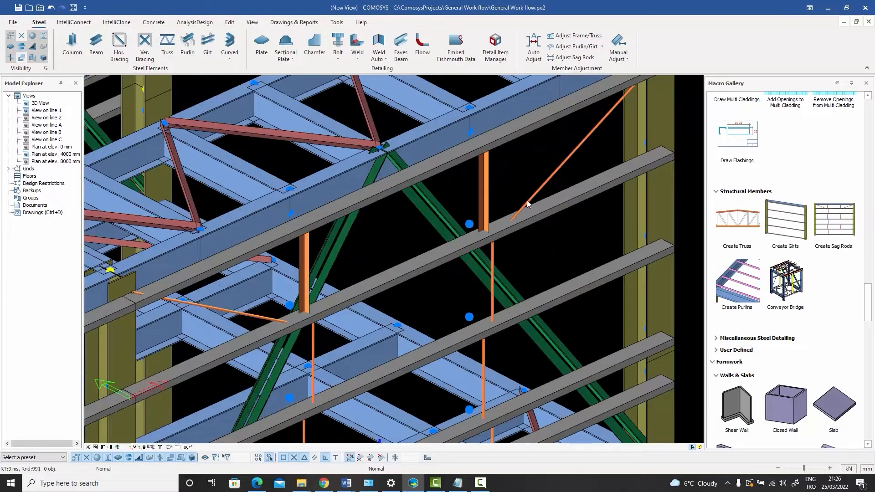
double_click(494, 256)
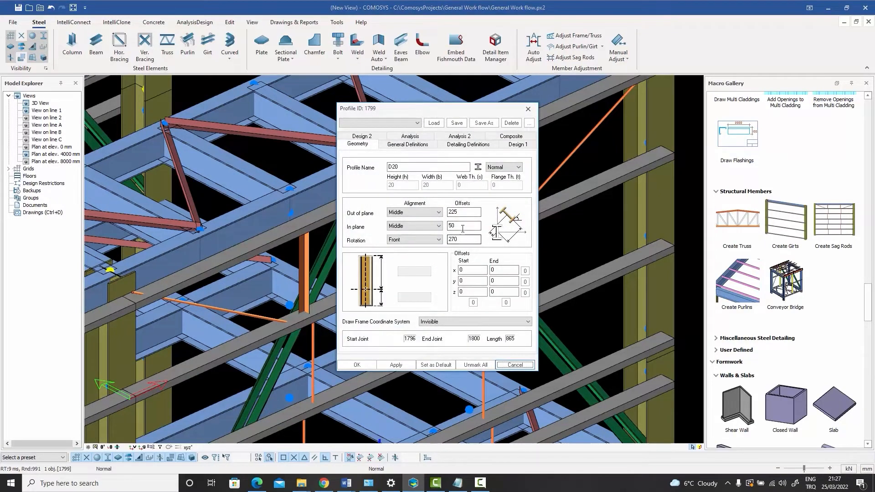
left_click(528, 109)
left_click(539, 157)
scroll(485, 231, "up", 1)
scroll(485, 230, "up", 1)
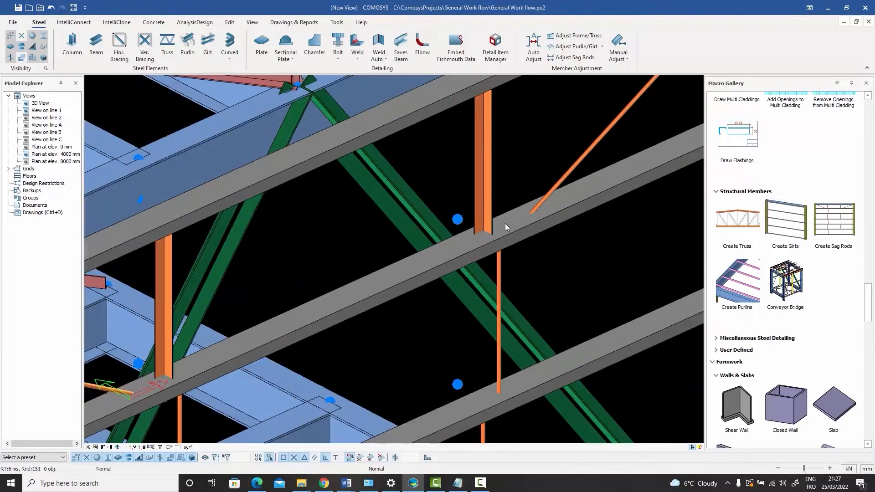
Create sag rods on the grid line A face from the lowest girt to the topmost girt
scroll(488, 214, "down", 8)
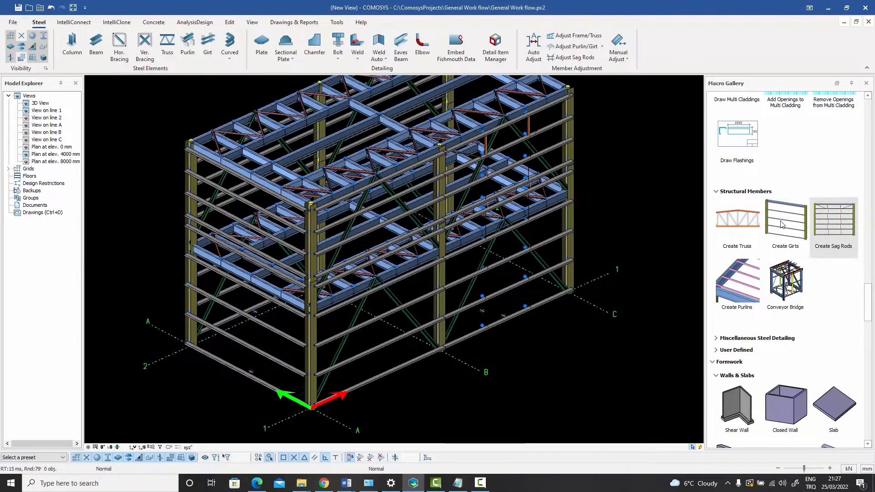
left_click(835, 226)
left_click(214, 361)
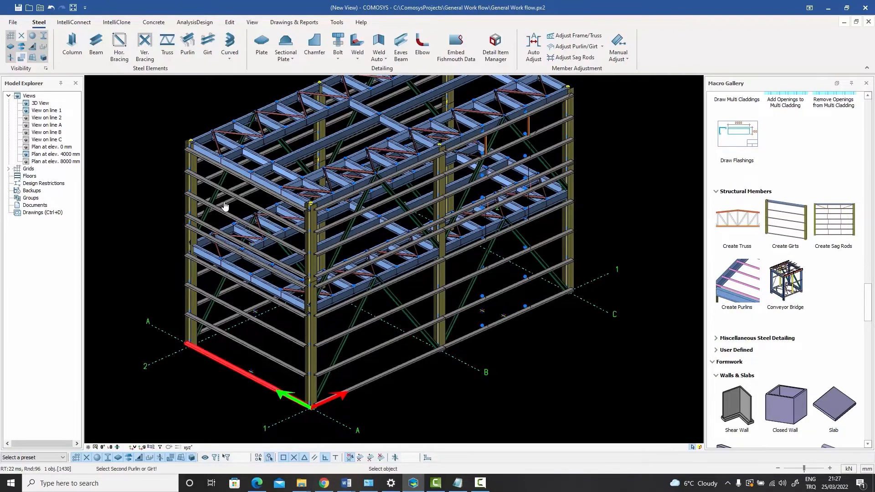
scroll(205, 174, "up", 2)
scroll(209, 159, "up", 1)
left_click(210, 159)
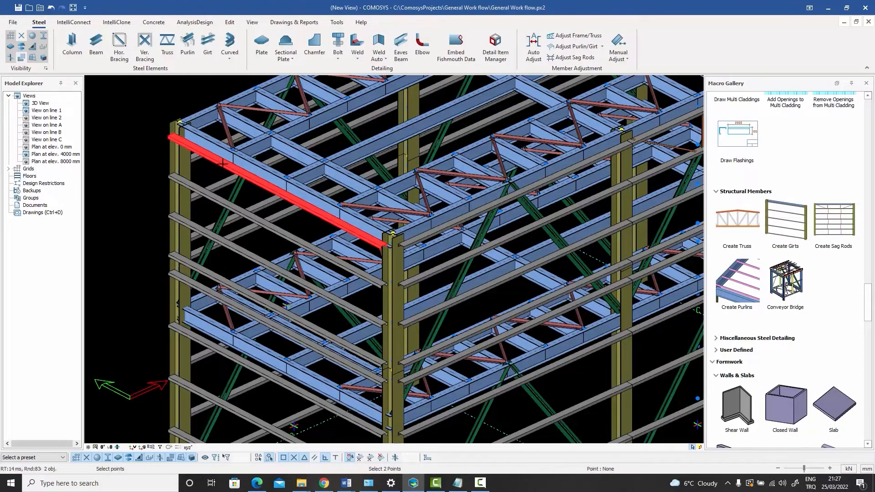
scroll(259, 187, "down", 3)
right_click(261, 208)
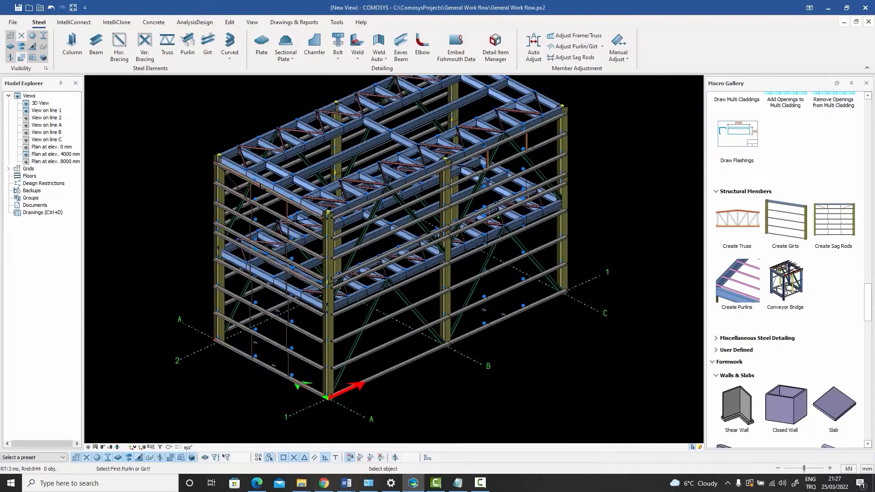
scroll(287, 201, "up", 3)
scroll(286, 202, "down", 4)
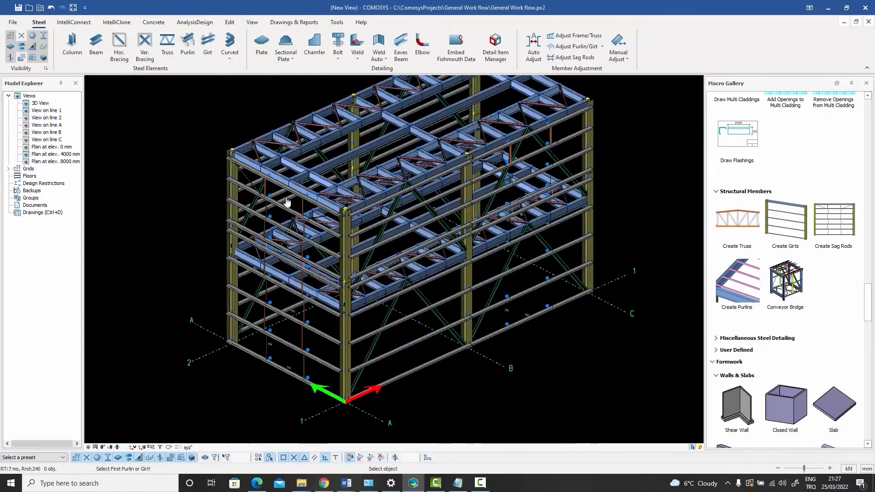
key("Escape")
Create sag rods on the grid line 2 face between lines B and C, from the lowest girt to the topmost girt
middle_click_drag(292, 223, 419, 223)
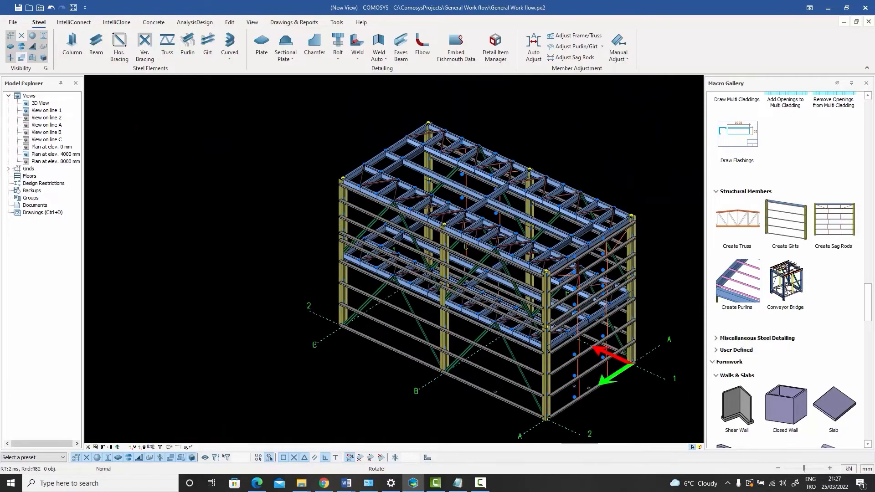
left_click(832, 233)
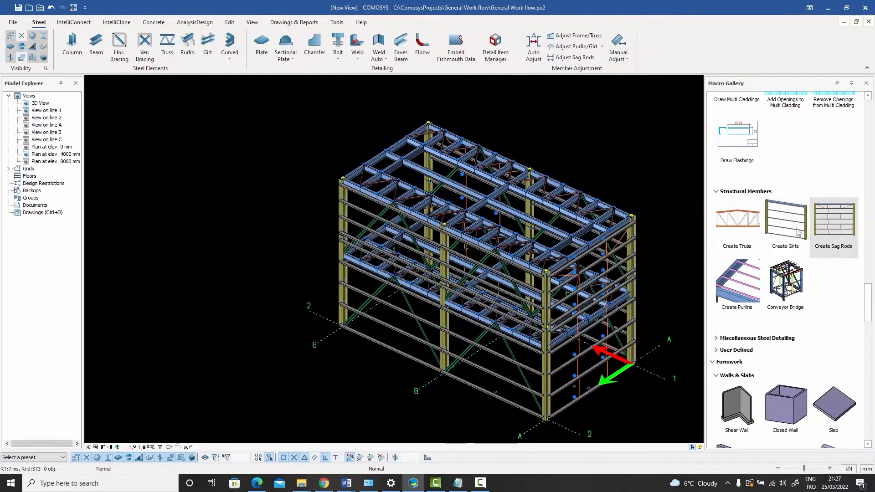
left_click(395, 352)
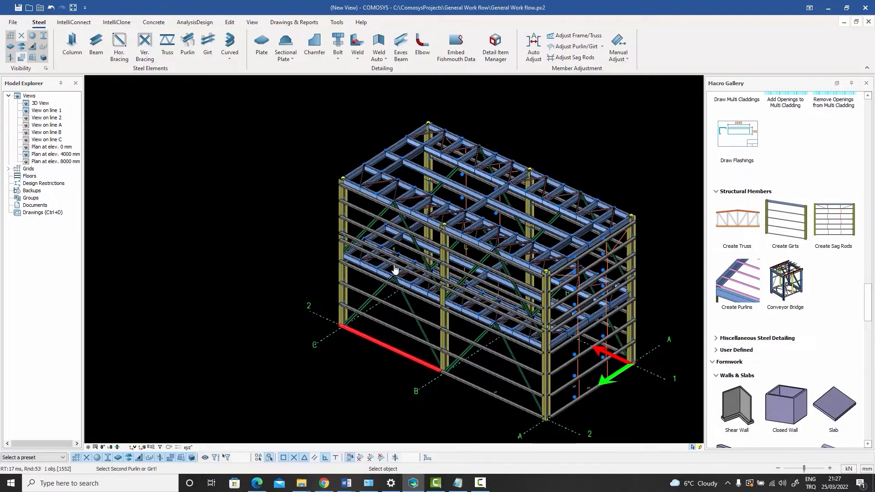
scroll(371, 200, "up", 3)
left_click(370, 199)
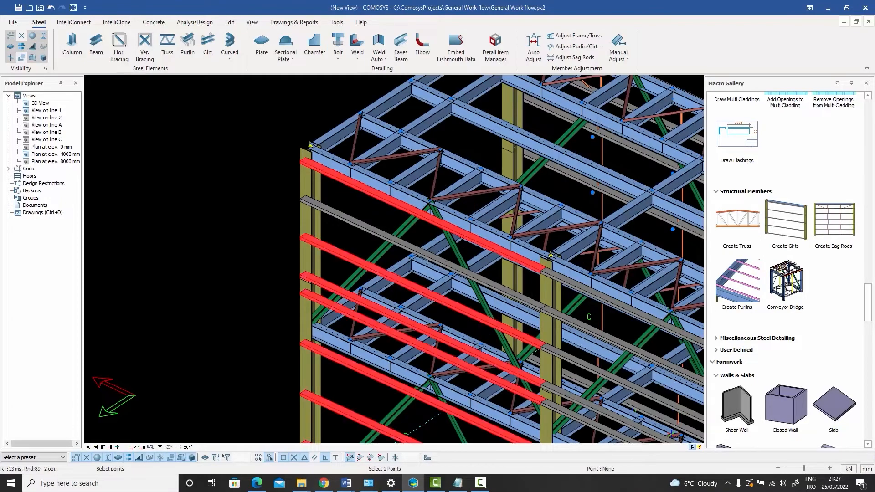
scroll(353, 193, "down", 5)
Create sag rods on the grid line 2 face between lines A and B, from the lowest girt to the topmost girt
scroll(412, 326, "up", 5)
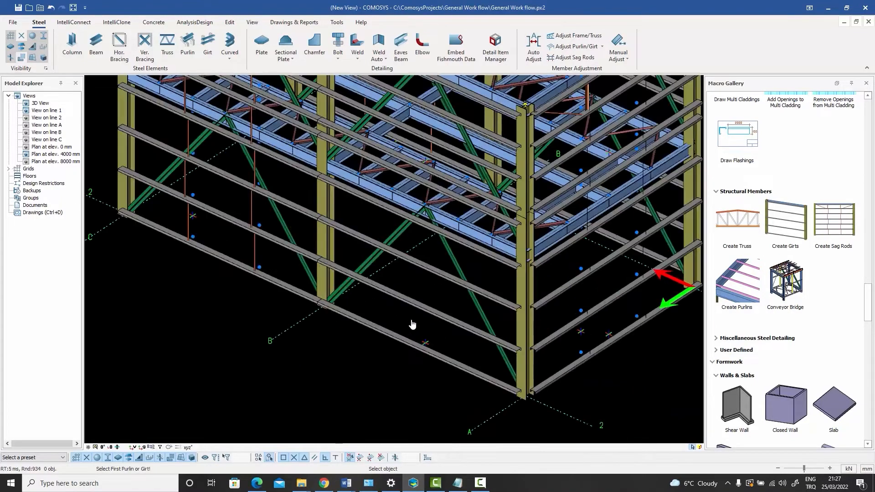
left_click(381, 347)
scroll(380, 335, "down", 5)
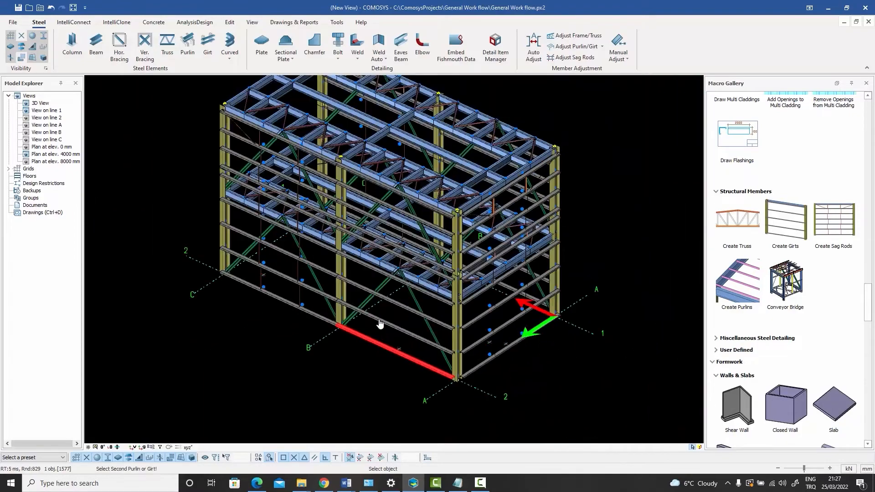
scroll(385, 185, "up", 5)
left_click(365, 192)
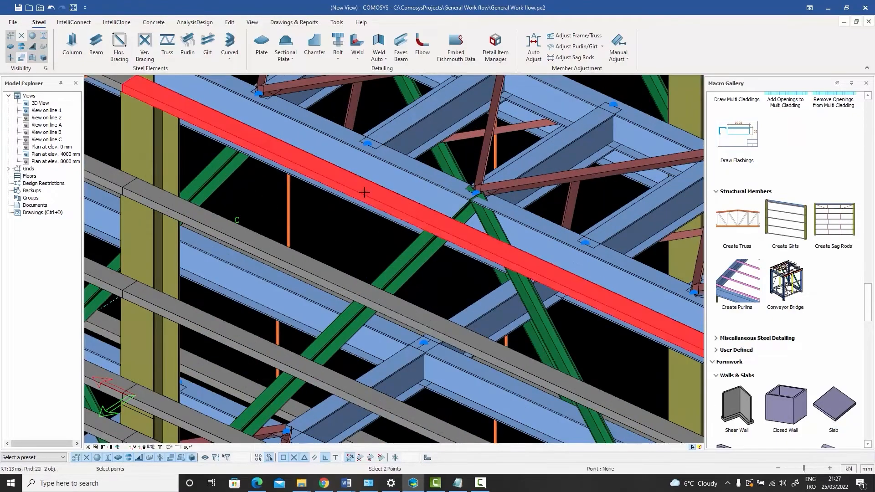
key("Escape")
scroll(365, 196, "down", 5)
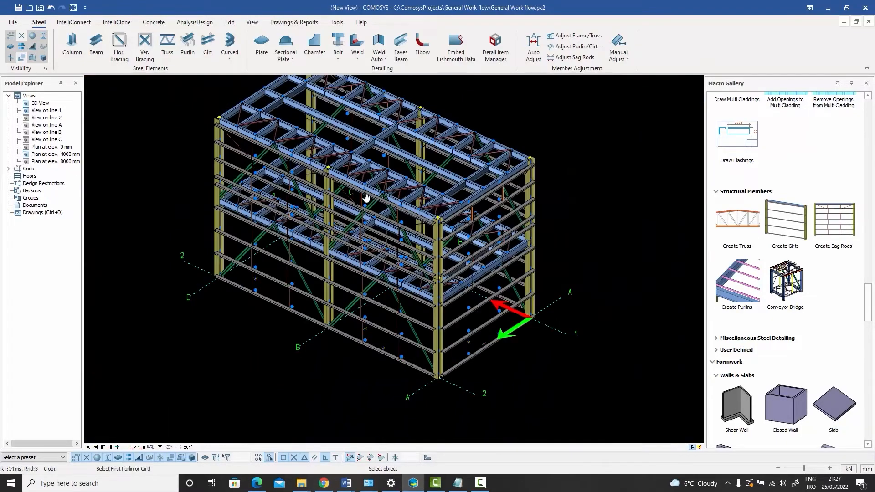
Reorient the first top-level horizontal bracing diagonal near the A-2 corner to Behind out-of-plane alignment and Back rotation
scroll(430, 227, "down", 2)
mouse_move(451, 236)
middle_mouse_down()
mouse_move(420, 240)
mouse_move(380, 219)
mouse_move(435, 269)
mouse_move(448, 241)
middle_mouse_up()
scroll(434, 264, "up", 3)
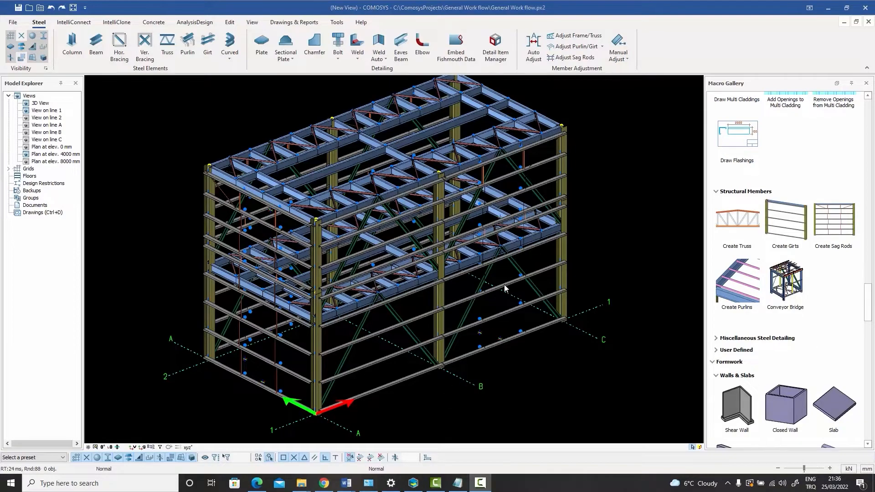
middle_click_drag(504, 289, 506, 298)
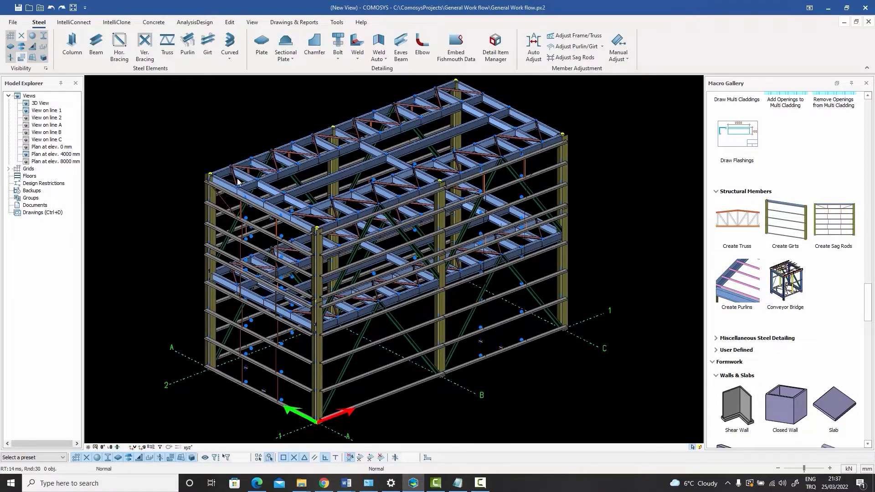
scroll(233, 175, "up", 3)
scroll(232, 170, "up", 5)
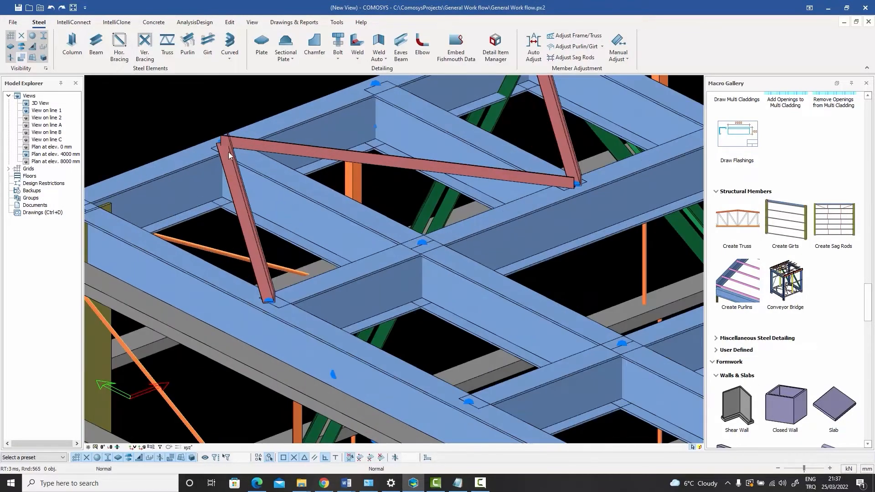
left_click(235, 186)
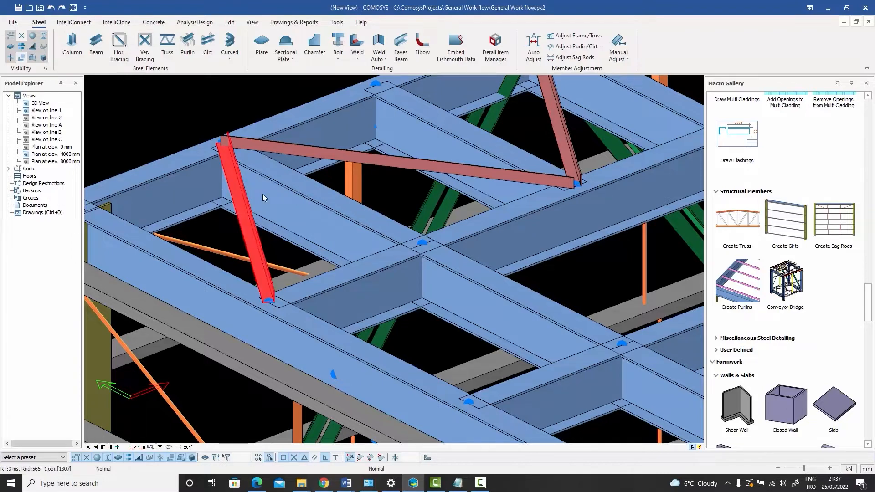
key("space")
key("space")
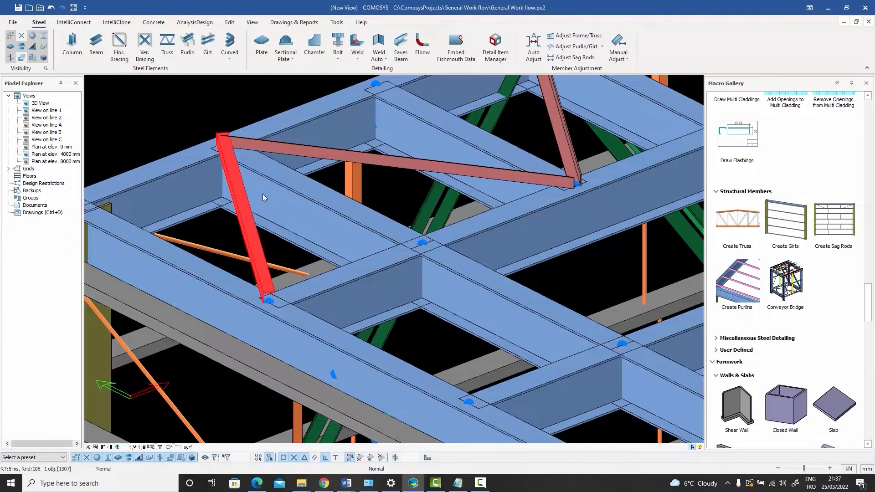
key("Escape")
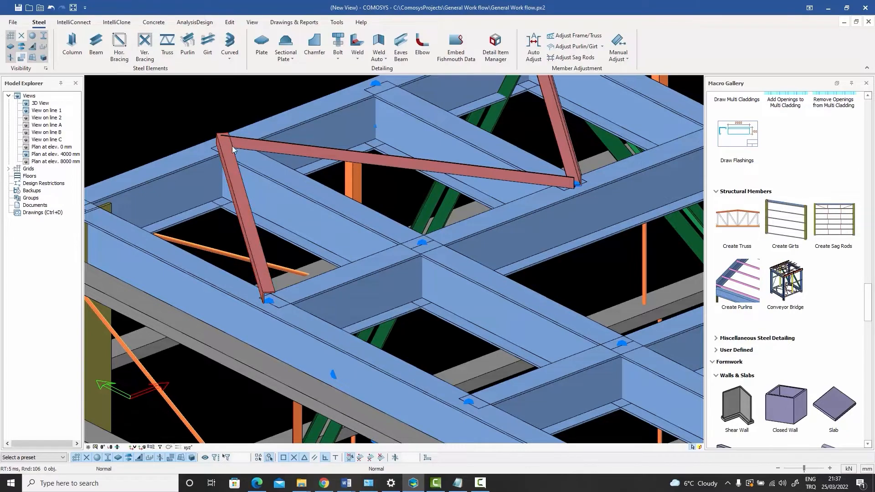
left_click(229, 173)
key("space")
key("space")
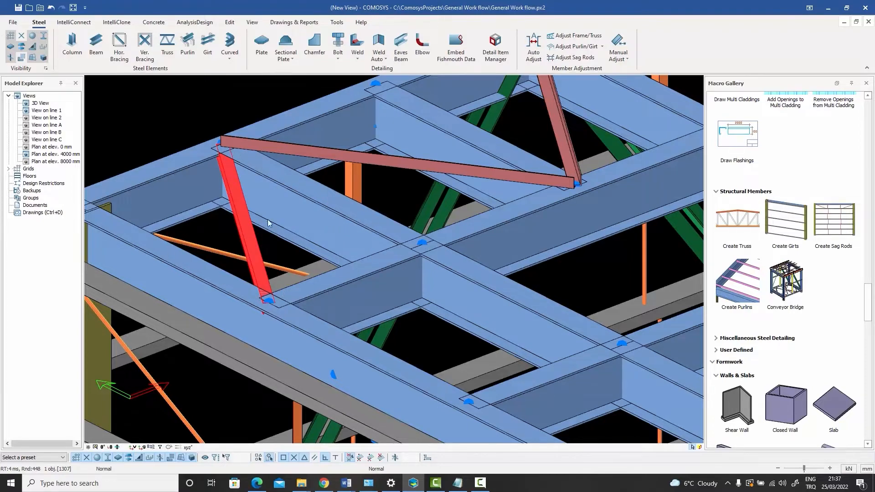
Set the out-of-plane offset of this bracing diagonal to 80 and inspect its end at the beam connection
double_click(243, 215)
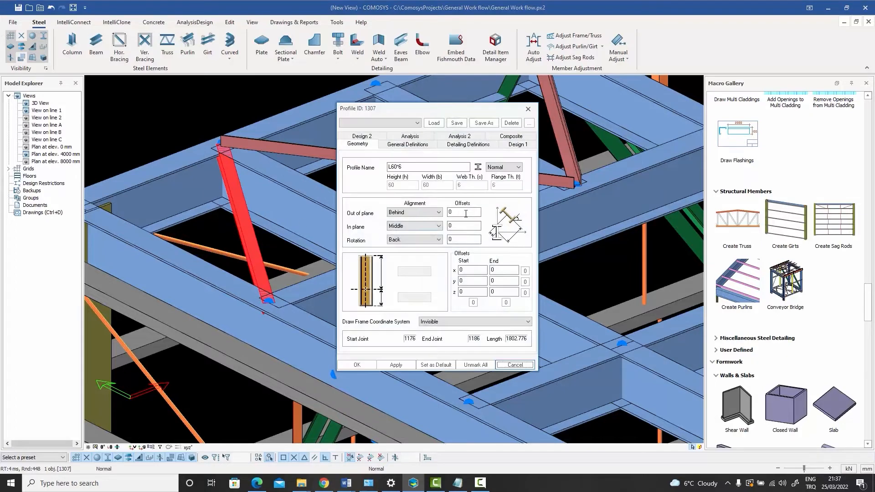
left_click(461, 213)
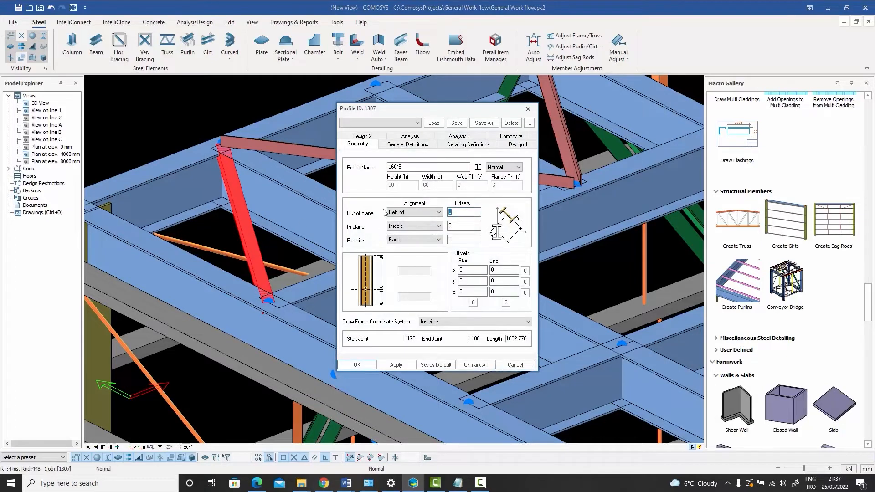
type("80")
left_click(358, 366)
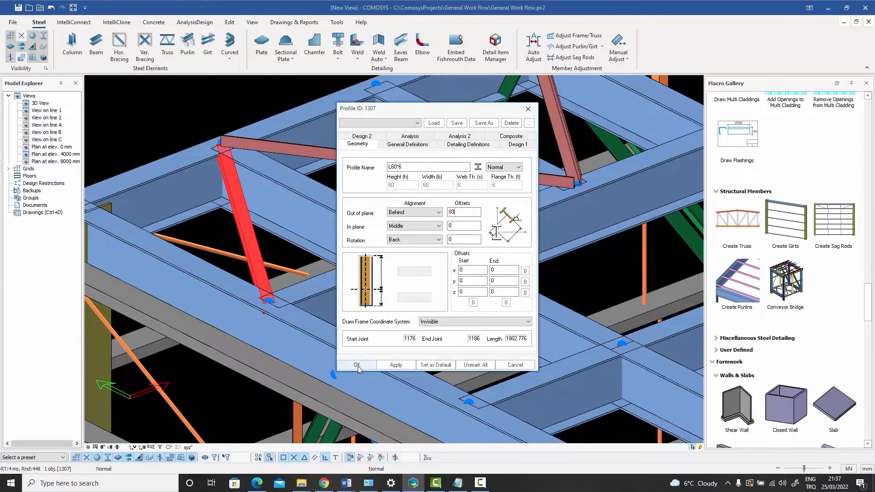
left_click(202, 127)
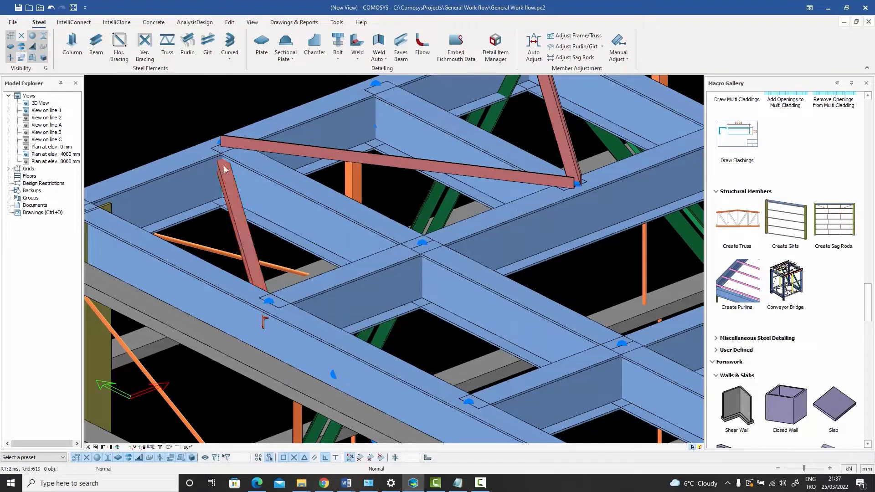
scroll(225, 165, "up", 5)
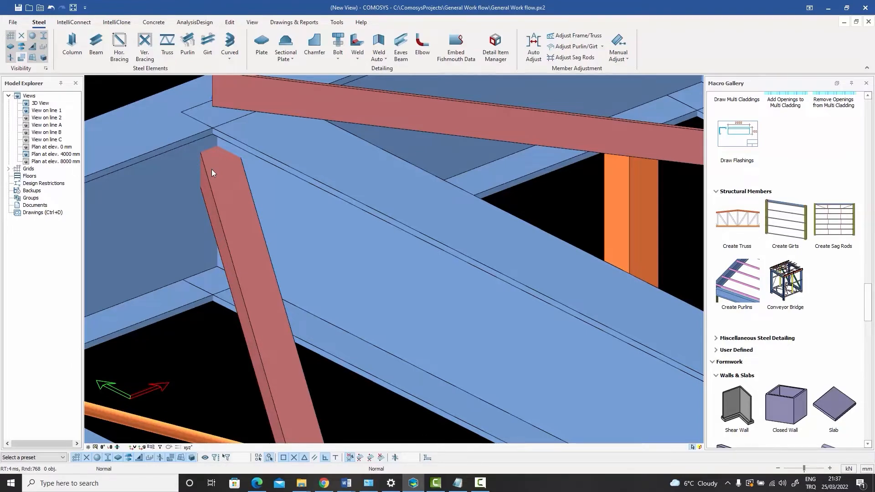
scroll(211, 169, "down", 2)
scroll(212, 169, "down", 1)
scroll(211, 169, "up", 3)
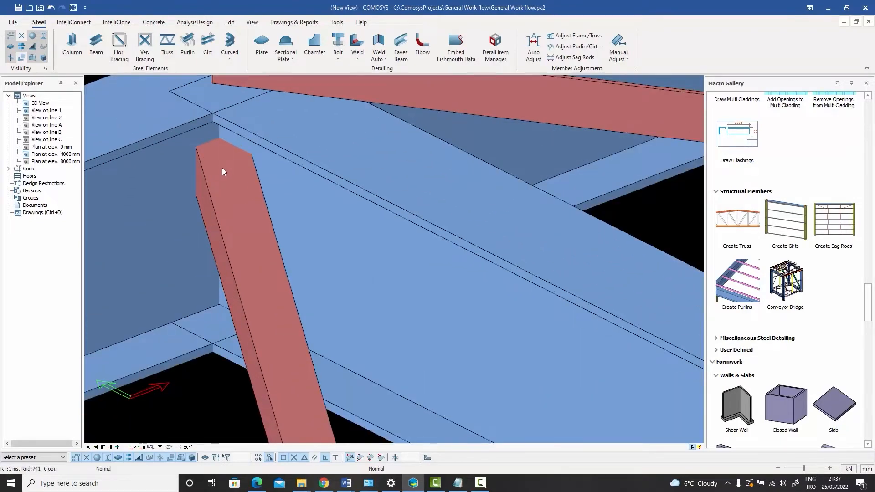
scroll(223, 168, "down", 5)
scroll(223, 168, "down", 1)
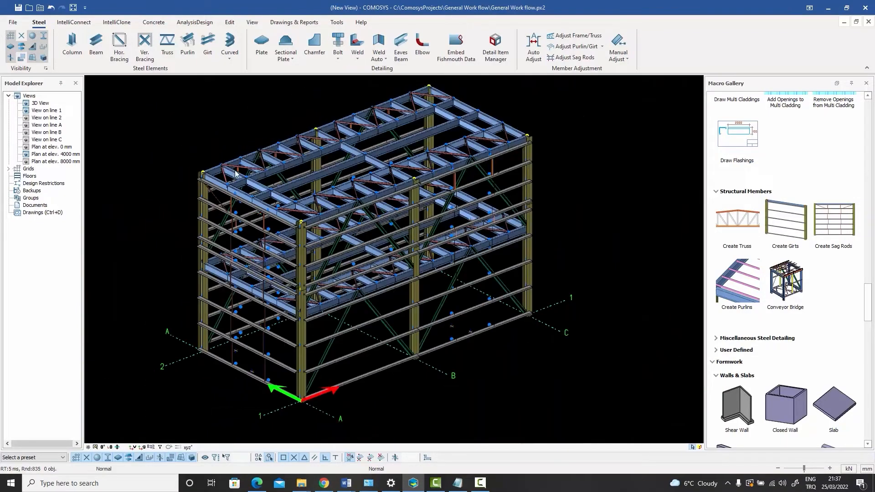
Select all L60*6 horizontal braces in the whole model, using grouped object selection with profiles listed by section name and beam group
middle_click_drag(259, 175, 303, 192)
scroll(267, 188, "down", 1)
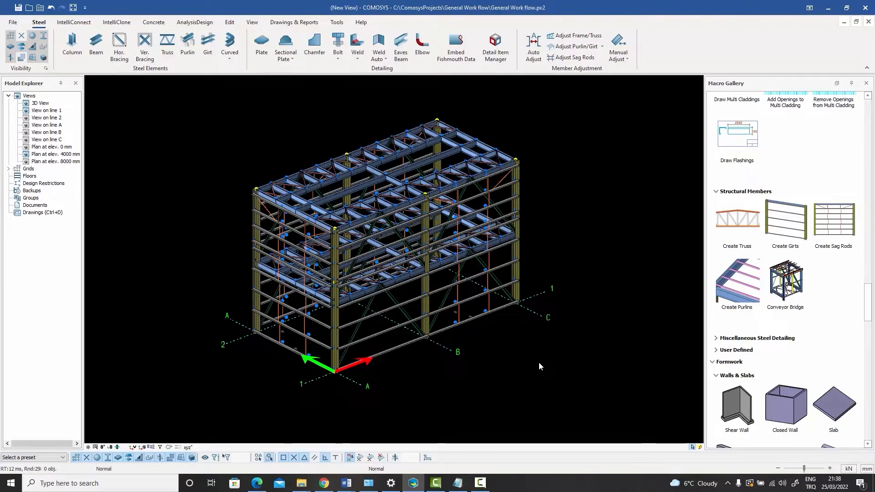
left_click_drag(540, 365, 193, 108)
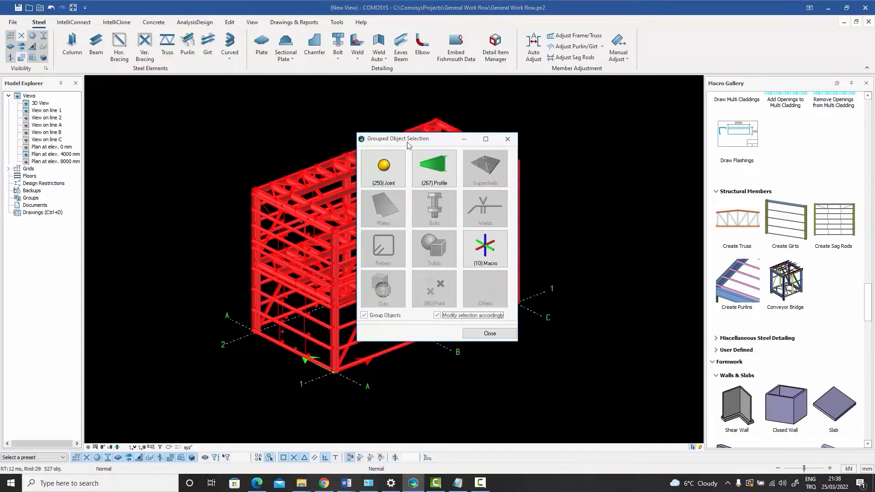
left_click(433, 174)
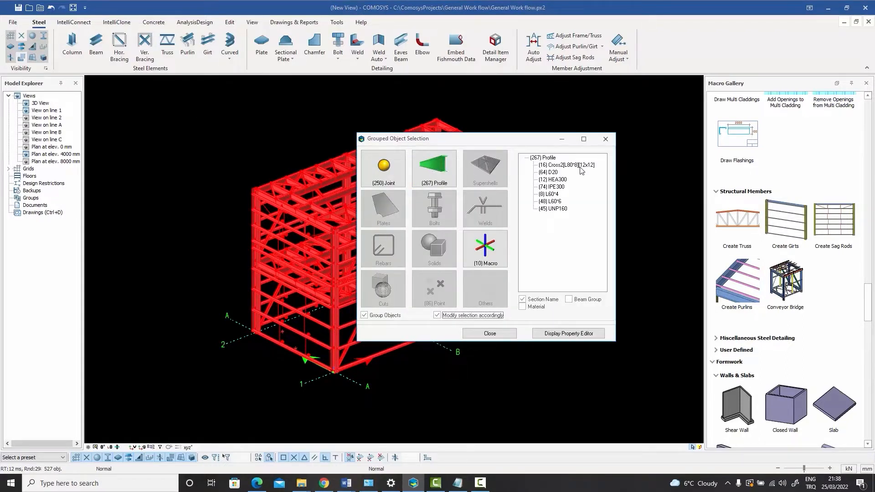
left_click(572, 302)
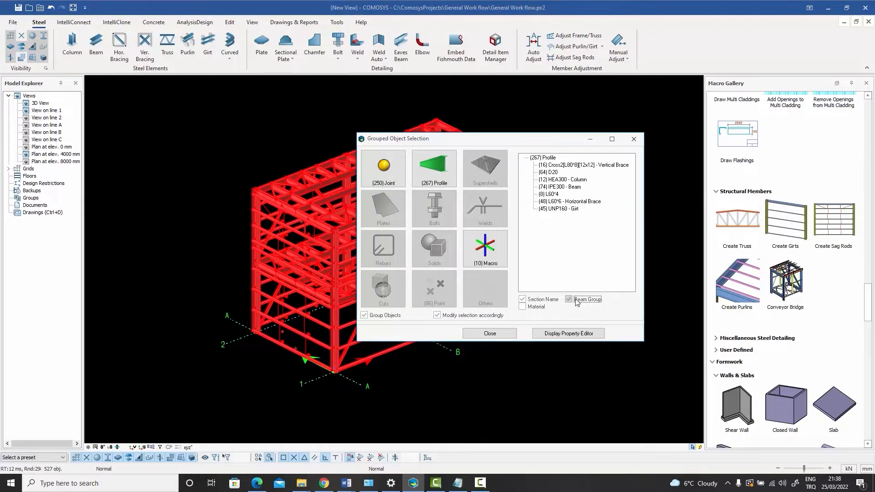
double_click(573, 202)
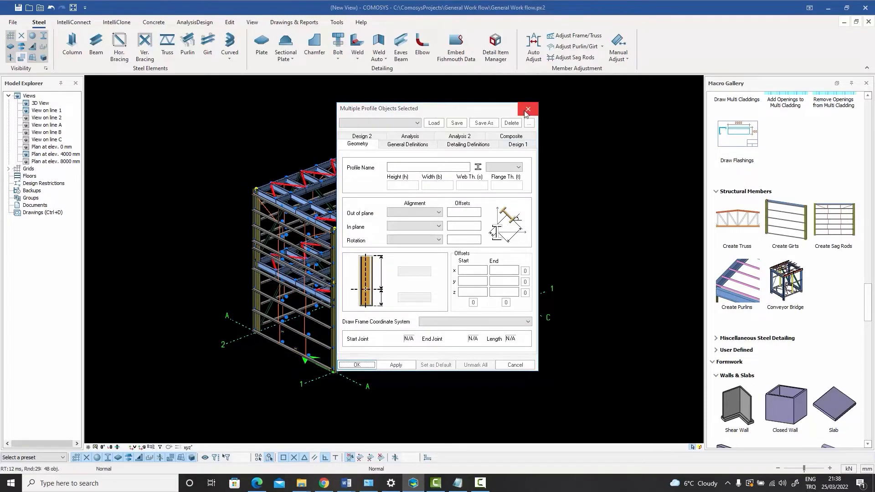
left_click(528, 110)
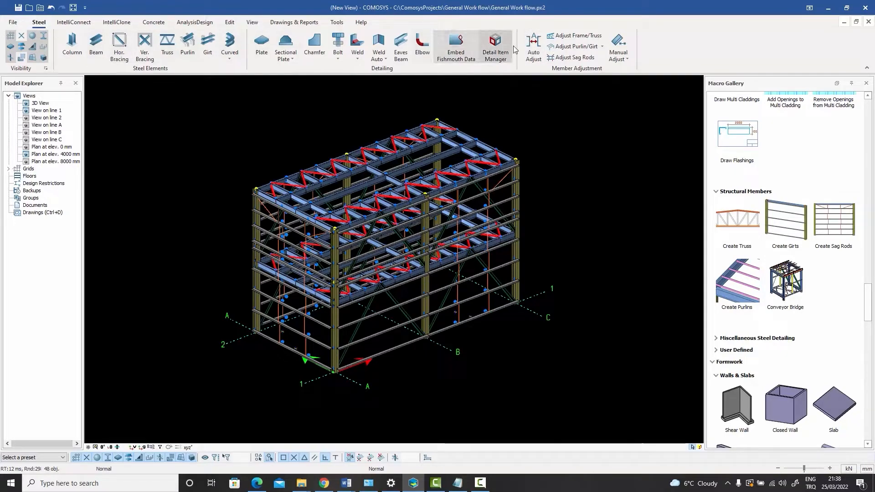
Open Auto Adjust for the selected braces and review its settings for bracing, trusses, column, beam and frame splices, sag rods and twins
left_click(534, 46)
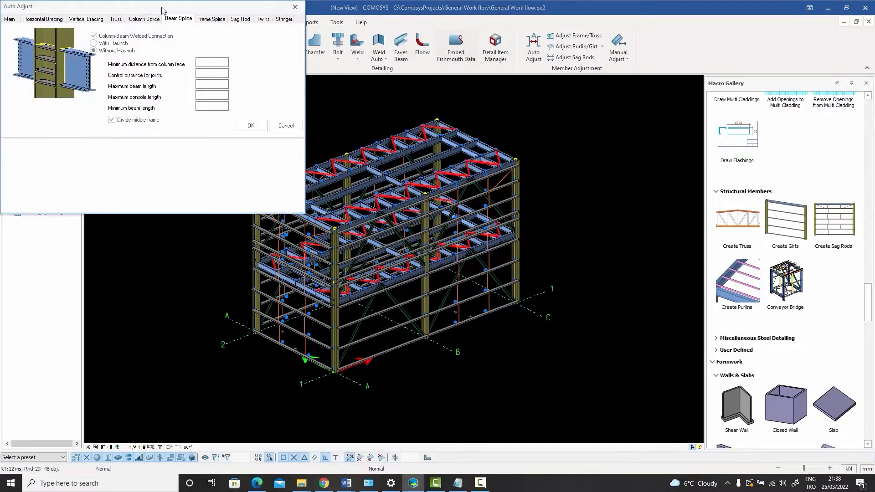
left_click_drag(162, 9, 638, 47)
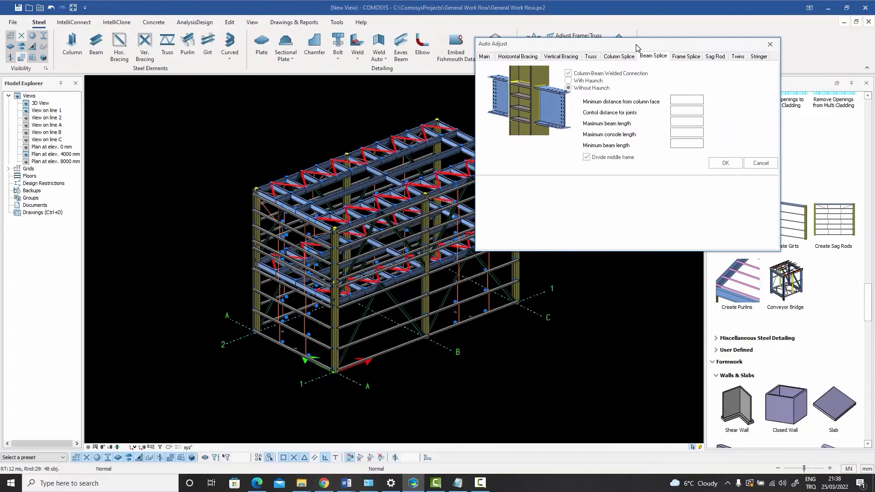
left_click(523, 59)
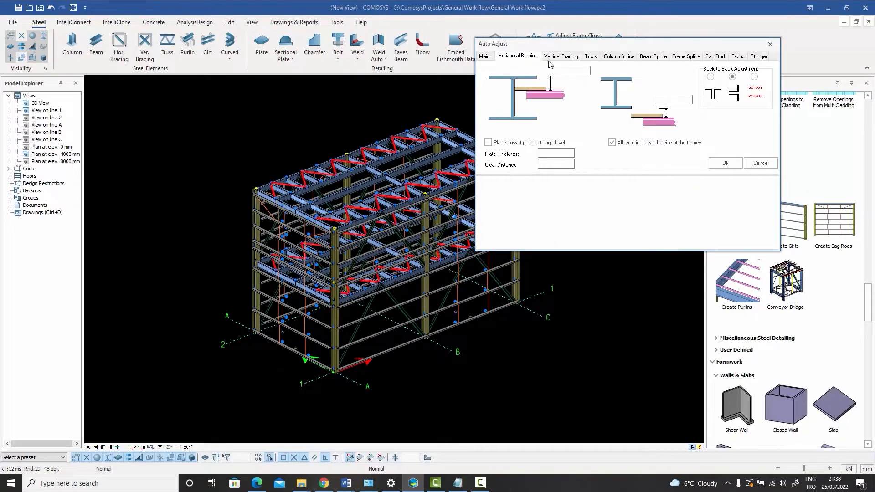
left_click(566, 58)
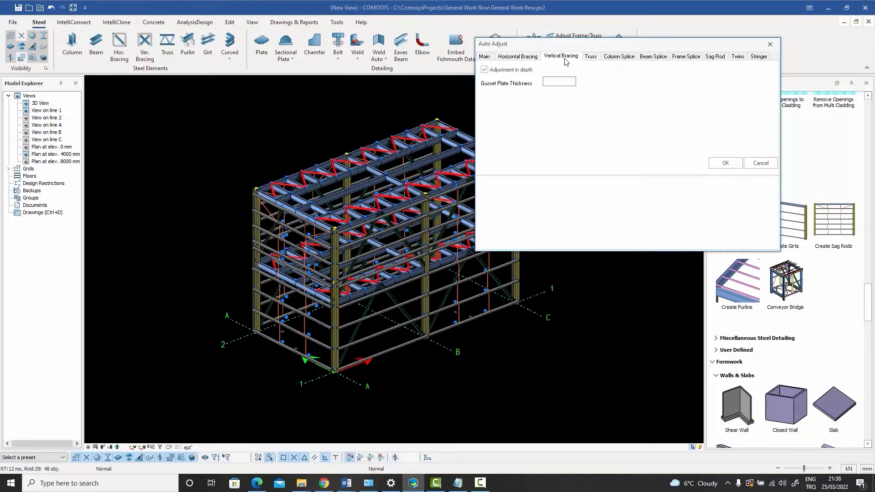
left_click(592, 59)
left_click(617, 58)
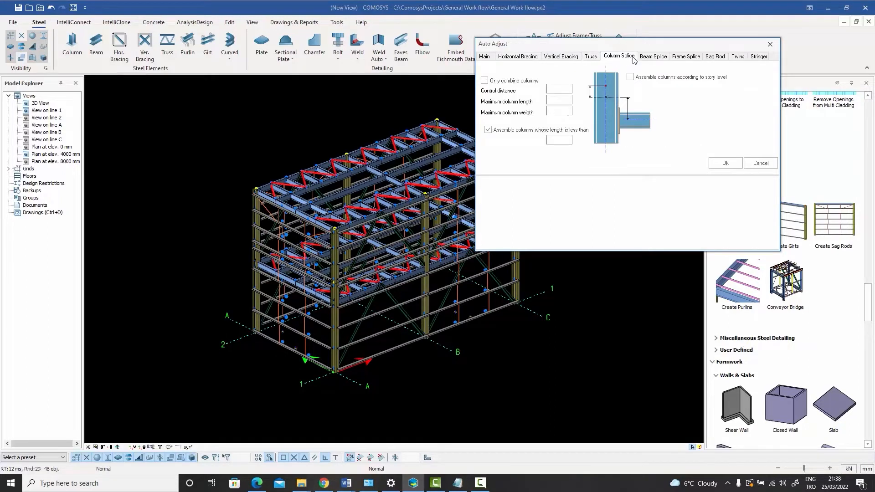
left_click(656, 59)
left_click(687, 59)
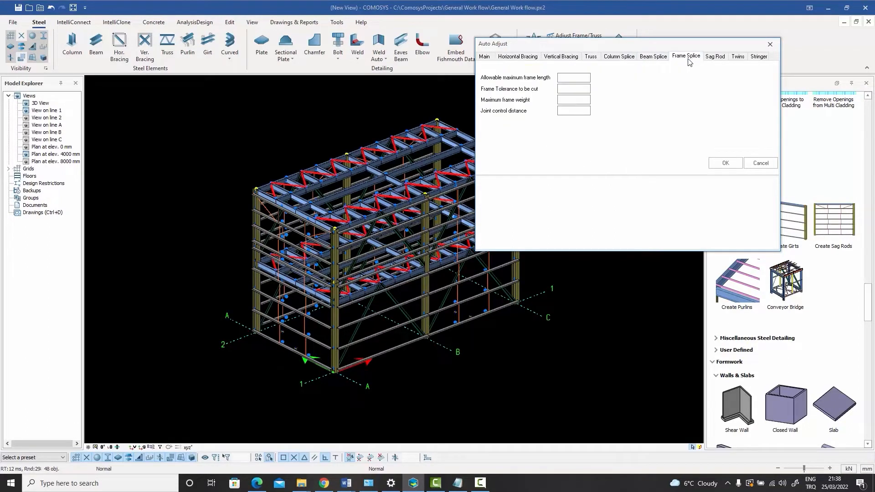
left_click(715, 59)
left_click(739, 59)
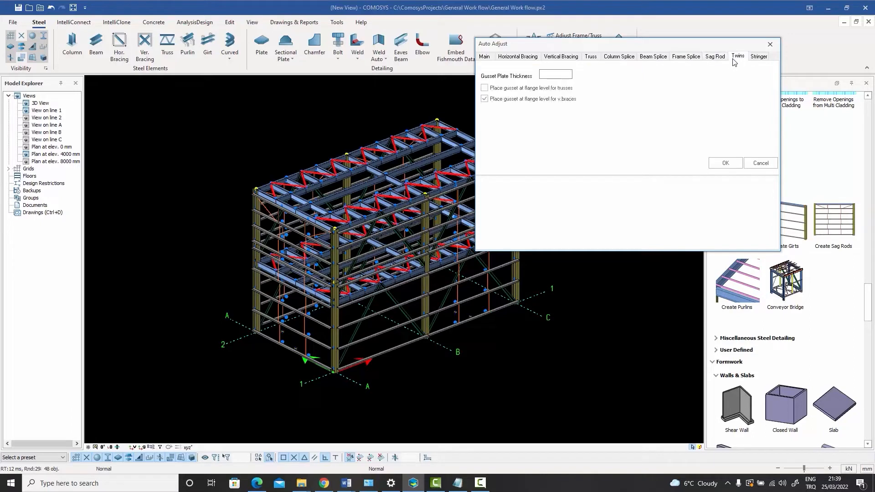
Auto-adjust the selected horizontal braces with a distance of 90 from the beam's top flange to the bracing
left_click(515, 59)
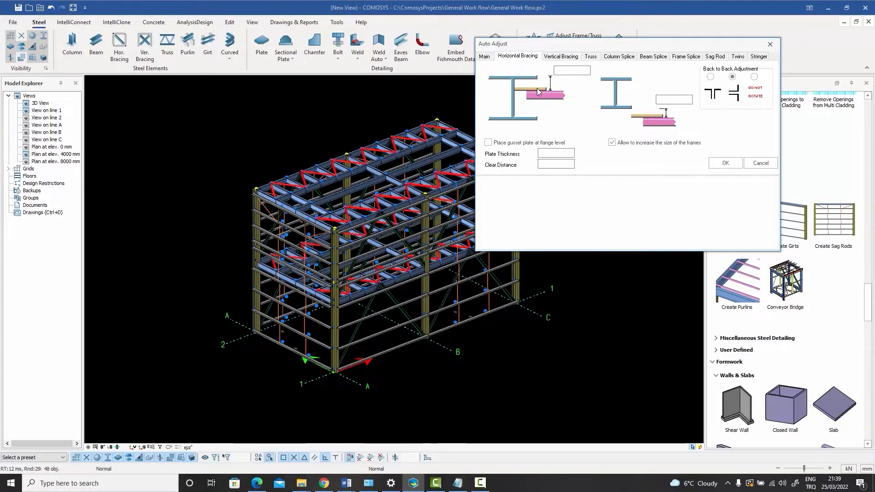
left_click(573, 72)
type("90")
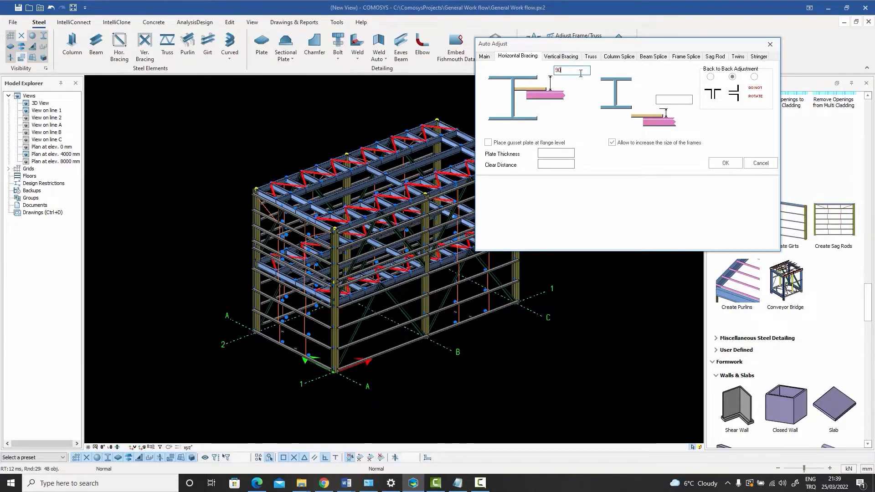
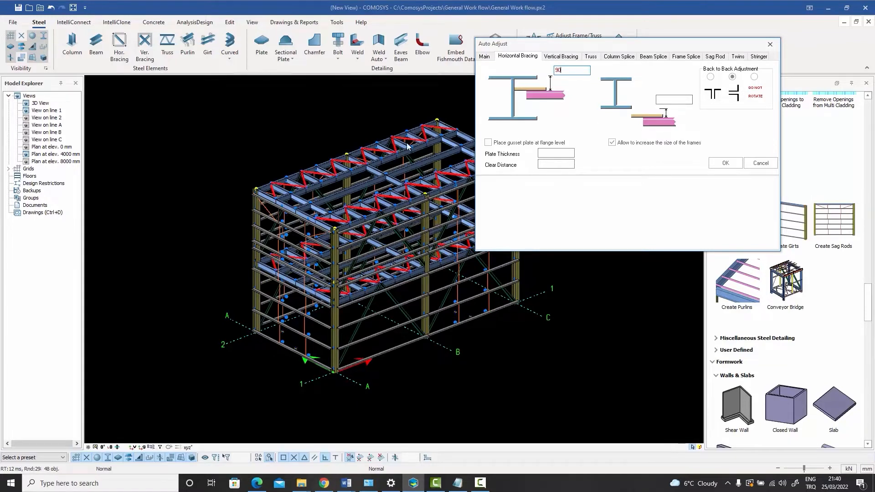
left_click(724, 164)
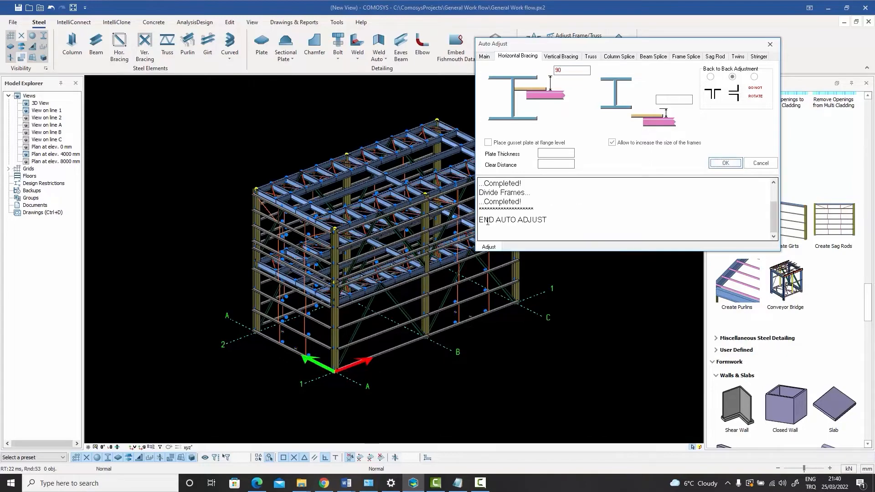
left_click(770, 43)
Examine the adjusted horizontal bracing diagonals and their beam connections on the top and 4000 mm levels
scroll(305, 174, "up", 10)
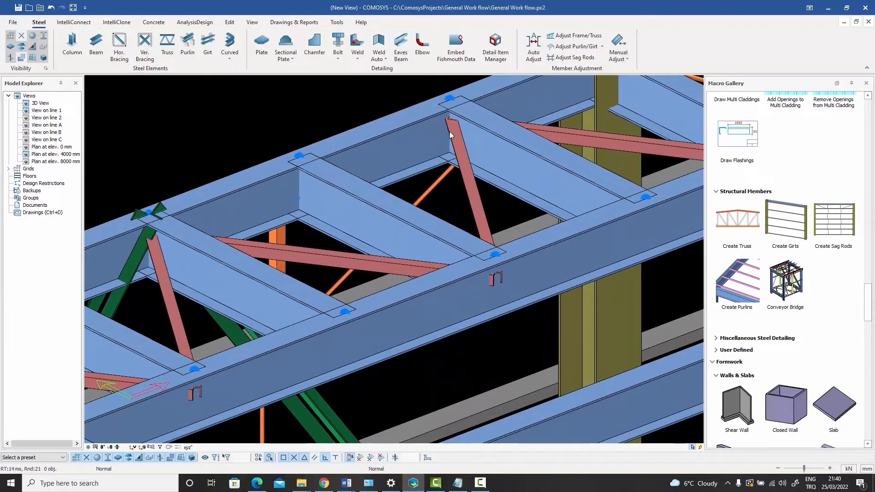
middle_click_drag(448, 130, 313, 193)
middle_click_drag(547, 105, 341, 177)
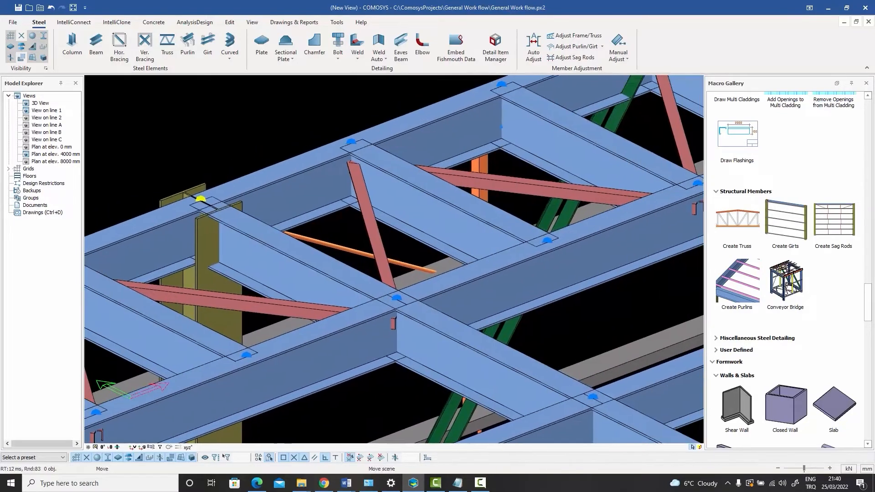
scroll(511, 164, "down", 3)
middle_click_drag(588, 124, 487, 165)
scroll(499, 143, "up", 5)
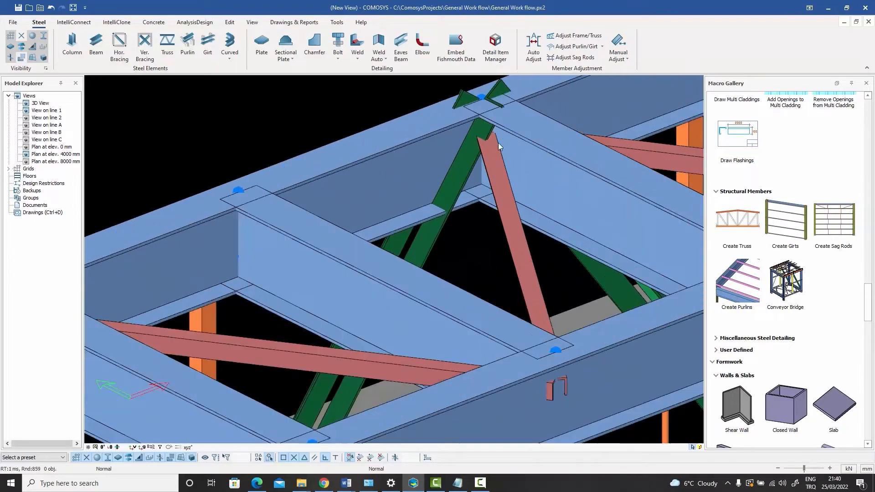
scroll(491, 135, "down", 4)
scroll(448, 170, "down", 5)
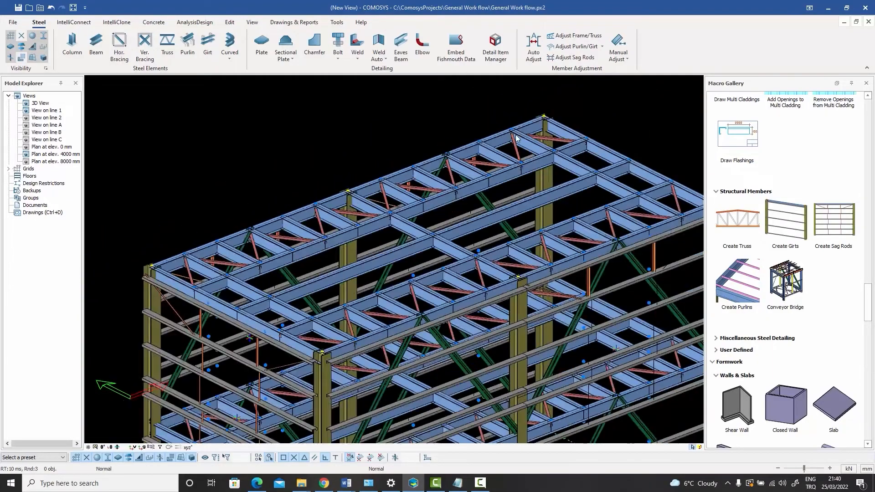
middle_click_drag(501, 210, 514, 232, "shift")
scroll(621, 296, "up", 6)
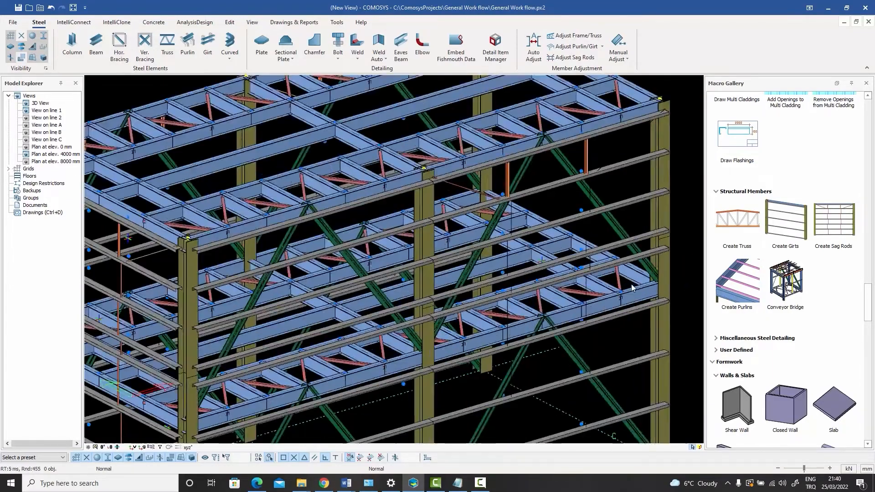
scroll(612, 267, "down", 6)
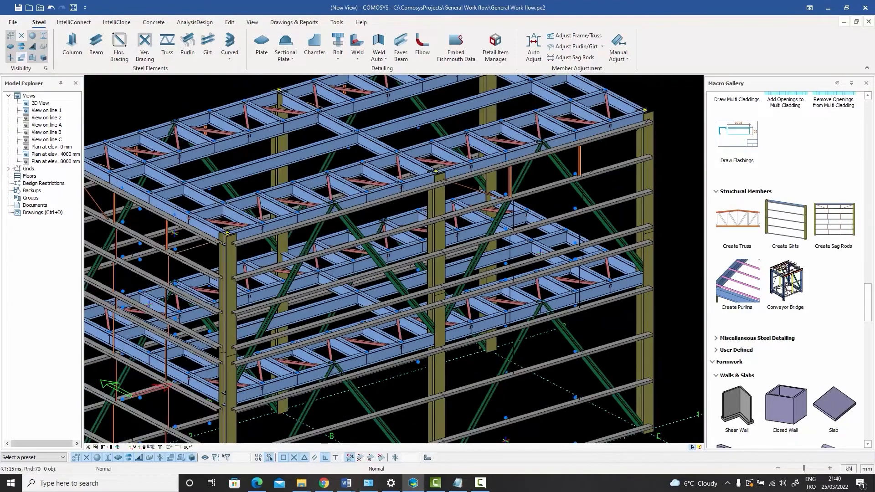
scroll(234, 273, "up", 7)
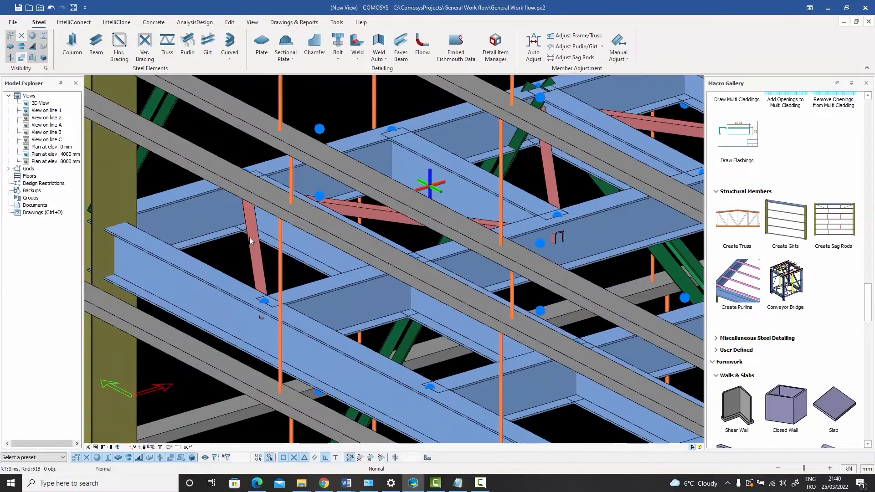
scroll(249, 245, "down", 7)
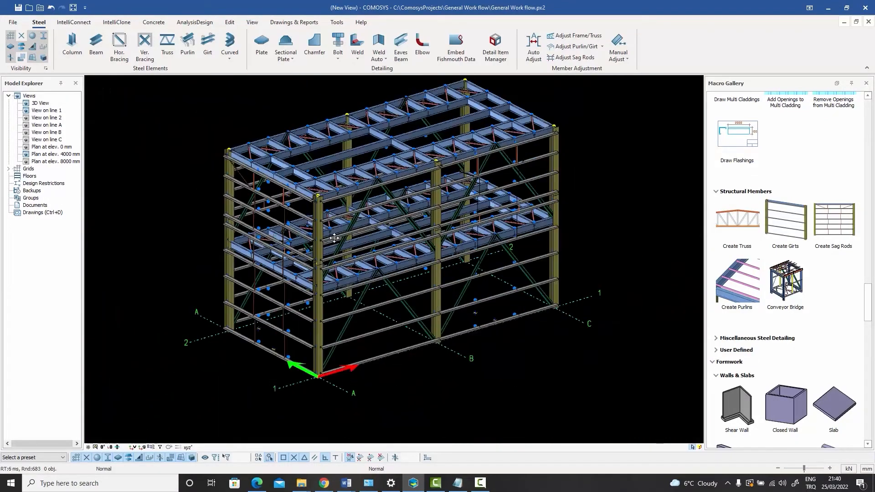
middle_click_drag(334, 238, 335, 258)
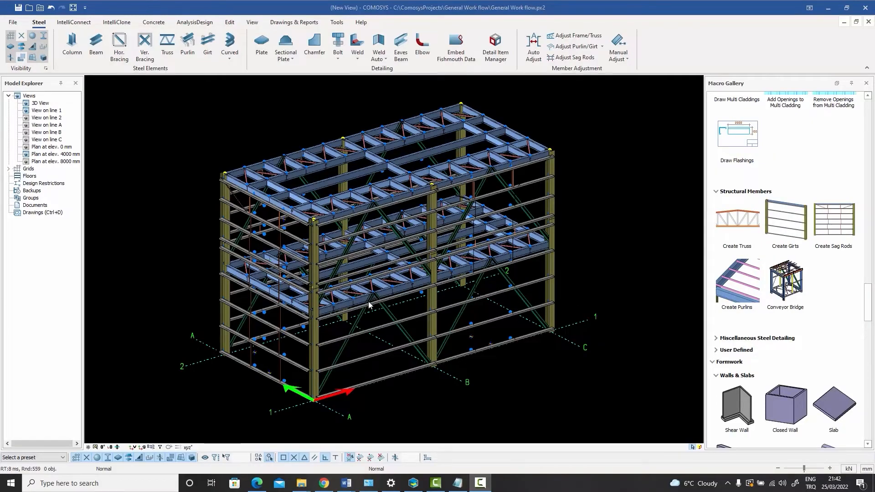
Examine the upper end of a lower-storey vertical brace on grid line 1 between A and B, in solid and centre-line display
scroll(385, 300, "up", 5)
scroll(380, 294, "up", 3)
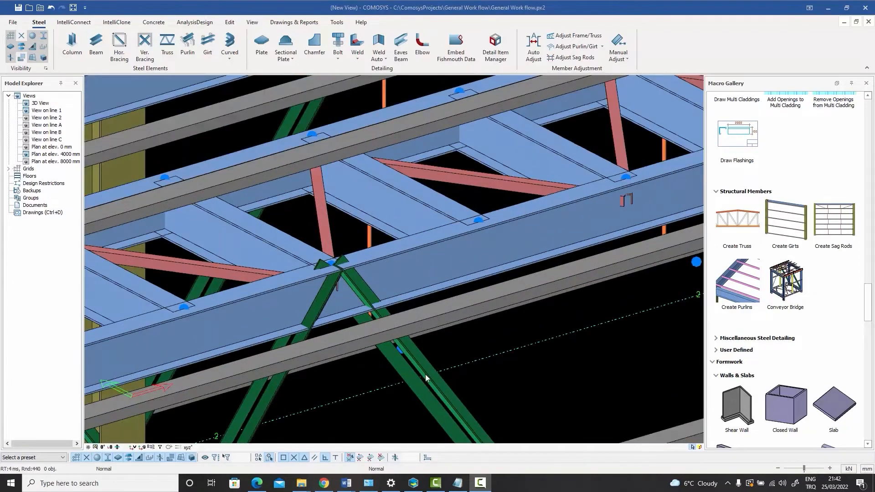
left_click(387, 314)
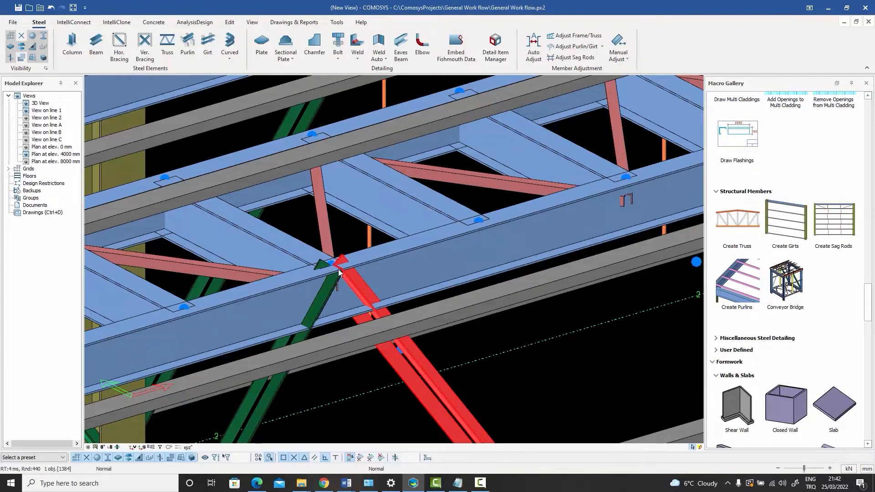
key("Tab")
key("Tab")
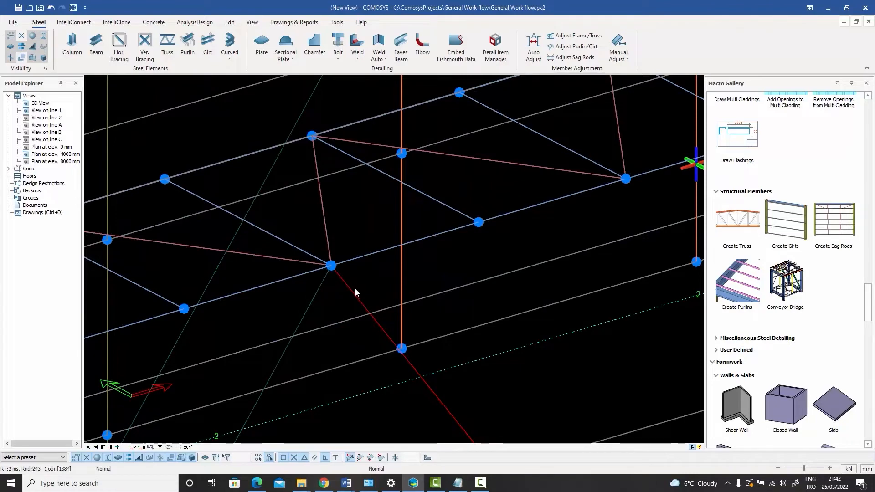
key("Tab")
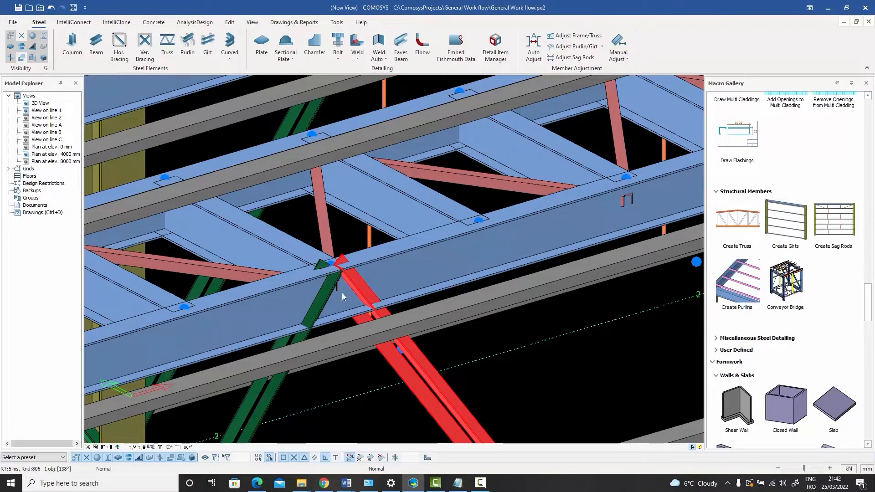
scroll(339, 282, "down", 2)
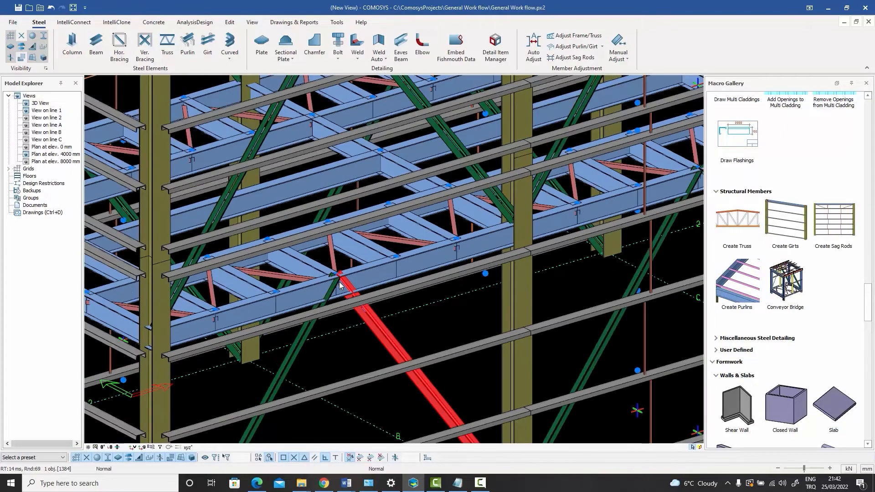
scroll(339, 282, "down", 5)
left_click(533, 307)
middle_click_drag(532, 307, 558, 309)
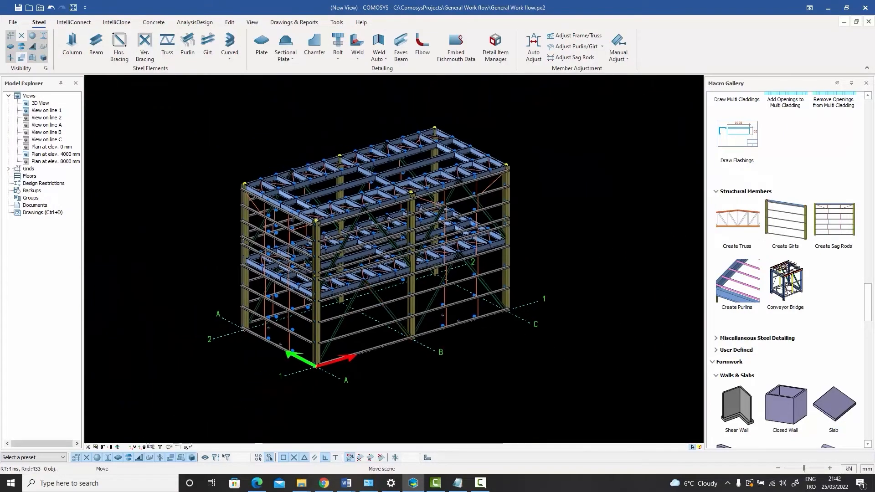
Select only the Cross2[L80*8][12x12] vertical braces from the whole model, with the profiles grouped by section name and beam group
left_click_drag(549, 377, 203, 119)
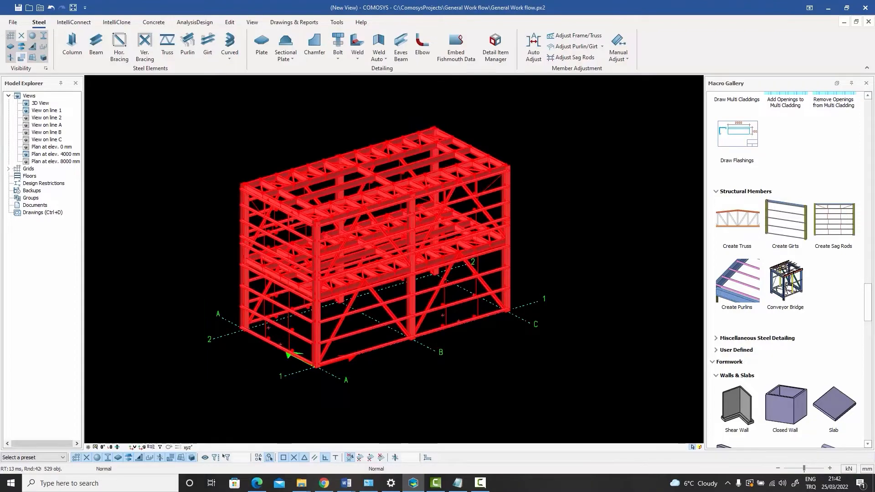
key("Return")
left_click(441, 166)
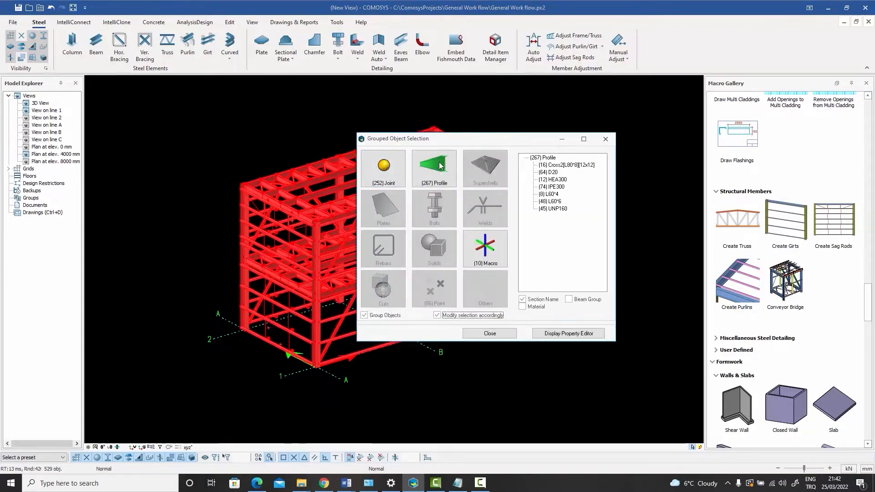
left_click(572, 300)
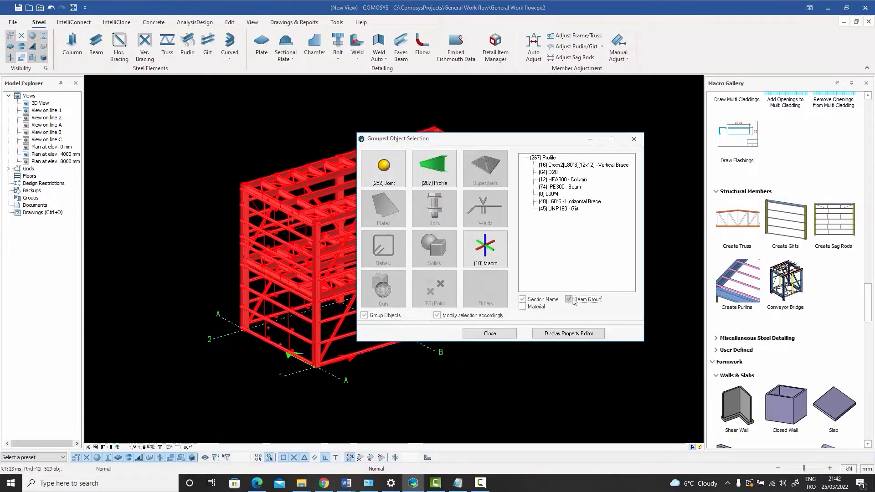
double_click(600, 165)
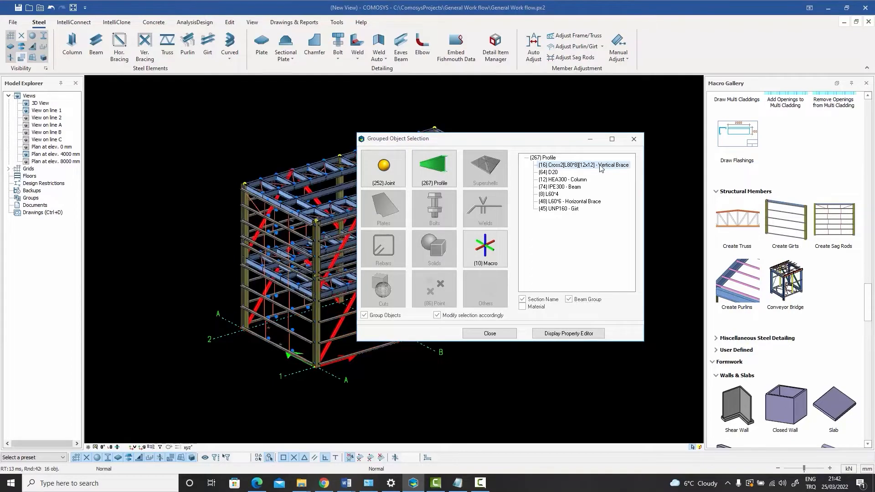
left_click(529, 110)
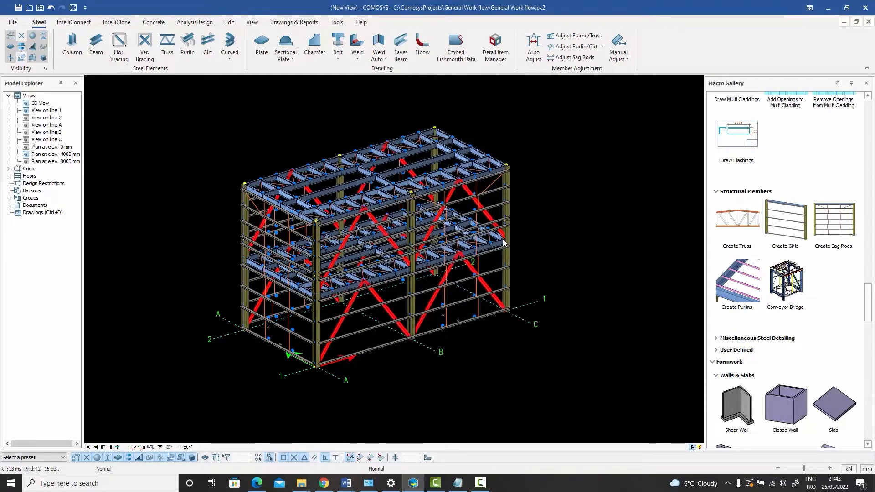
Run Auto Adjust on the selected vertical braces with the existing settings, leaving the beam splice distances blank
left_click(535, 47)
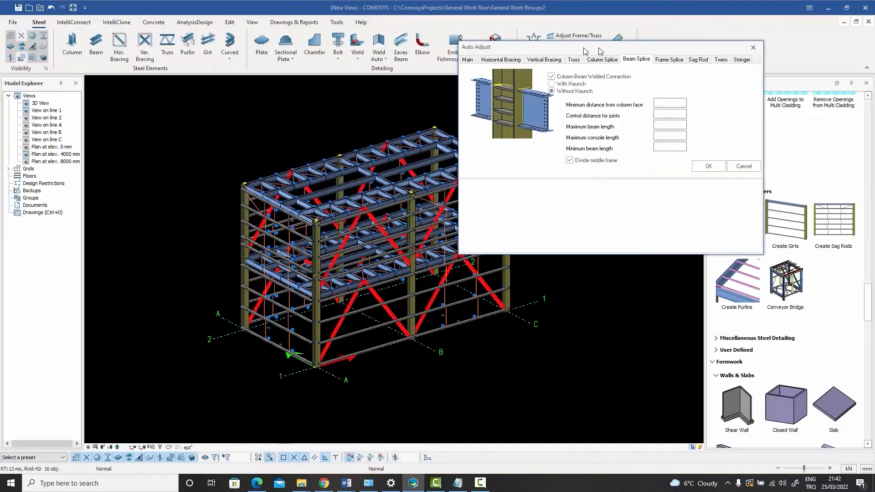
left_click_drag(585, 50, 603, 50)
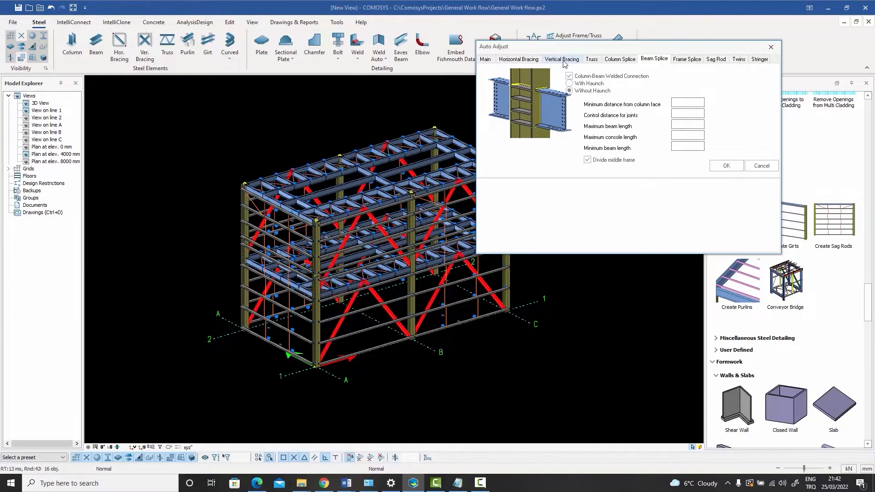
left_click(728, 168)
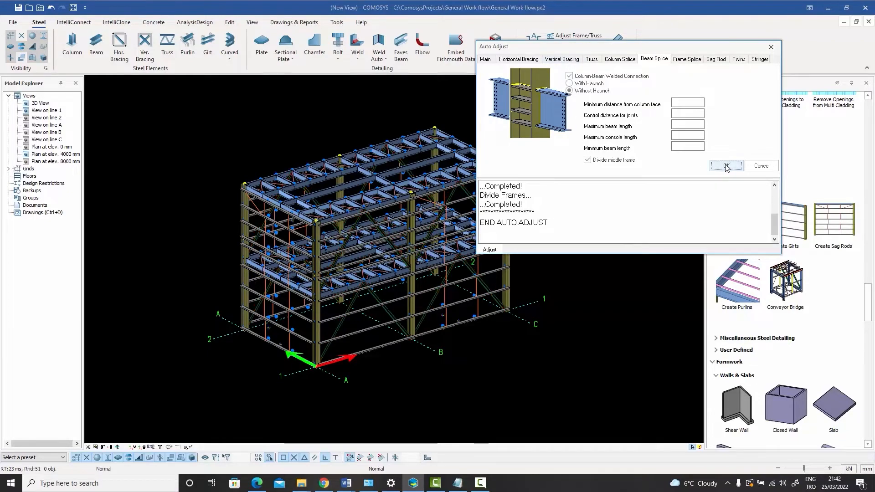
left_click(773, 49)
Examine the ends of the adjusted vertical braces at the 4000 mm beams, the columns and the column base on grid lines 1 and A
scroll(452, 262, "up", 5)
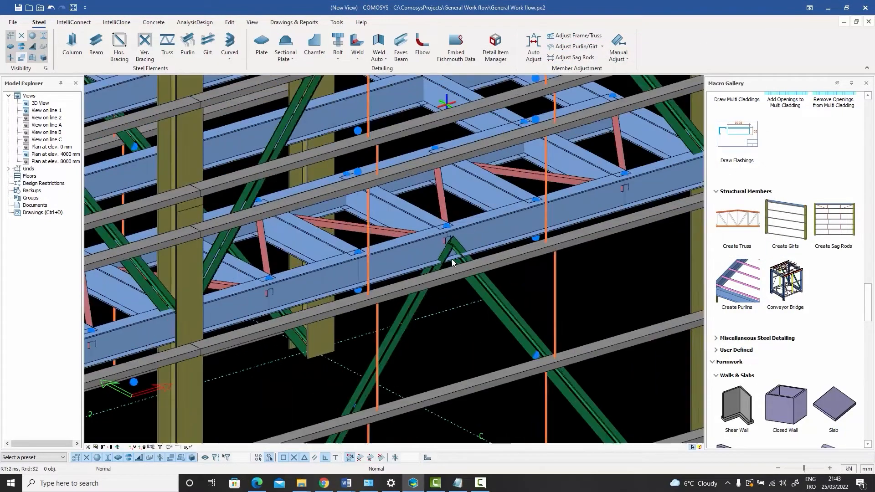
scroll(452, 260, "up", 3)
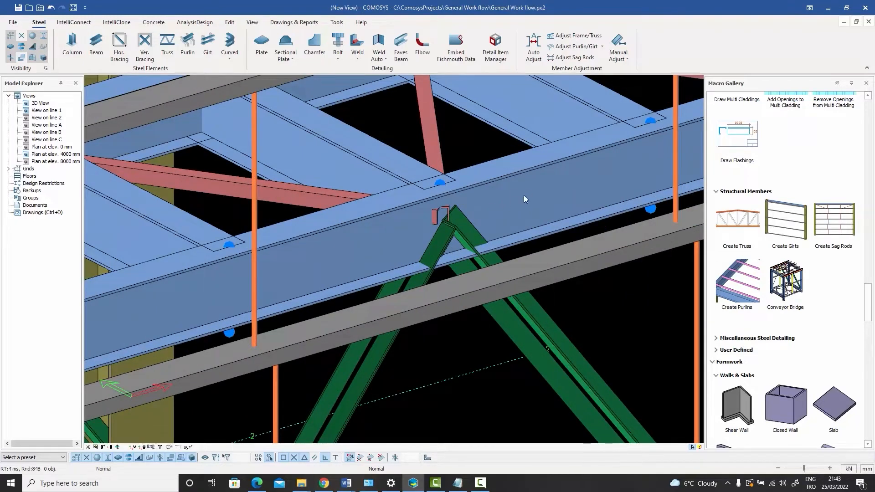
scroll(522, 201, "down", 3)
middle_click_drag(352, 279, 424, 238)
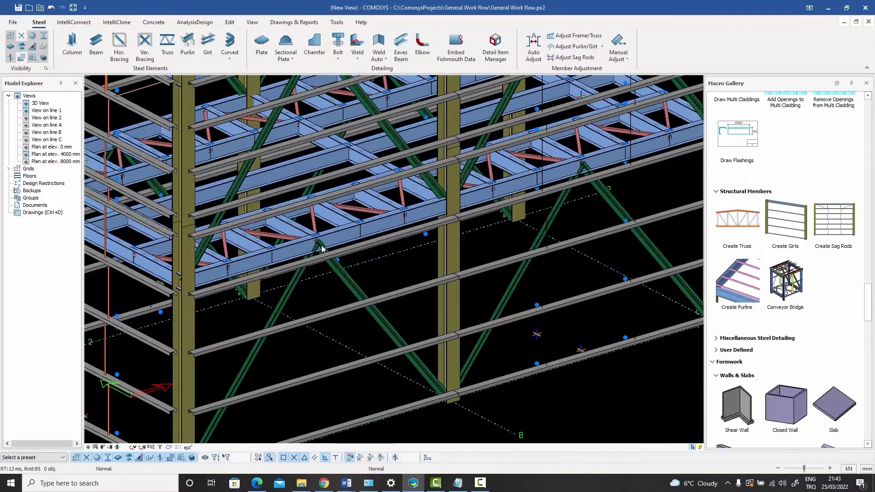
scroll(318, 243, "up", 4)
scroll(318, 242, "down", 6)
middle_click_drag(318, 242, 224, 228, "shift")
scroll(285, 139, "up", 7)
scroll(285, 138, "up", 2)
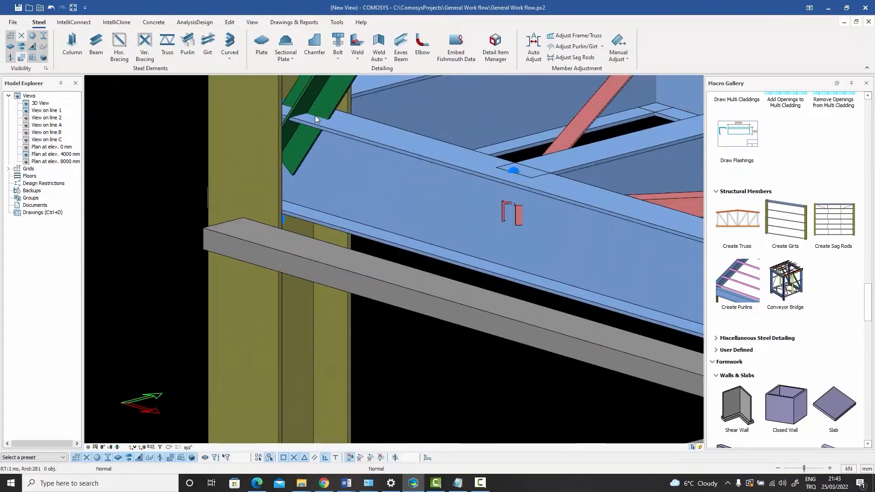
scroll(331, 186, "down", 6)
scroll(327, 294, "up", 6)
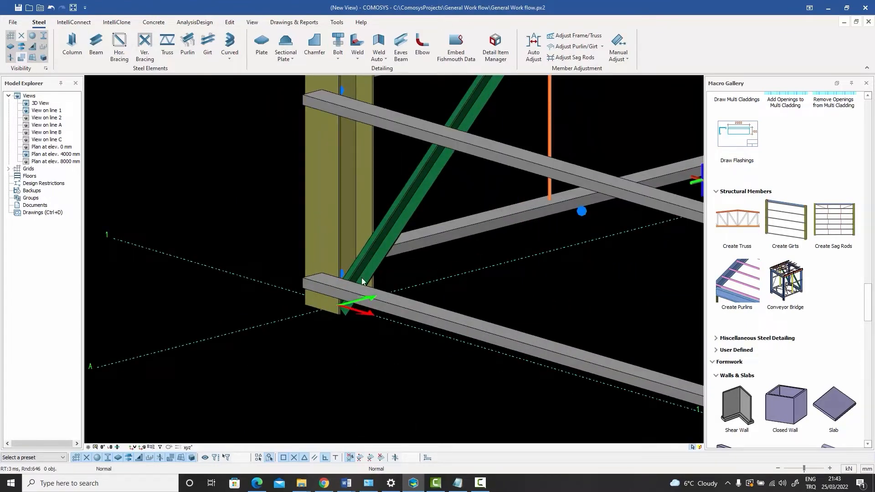
scroll(343, 286, "down", 5)
scroll(337, 221, "up", 6)
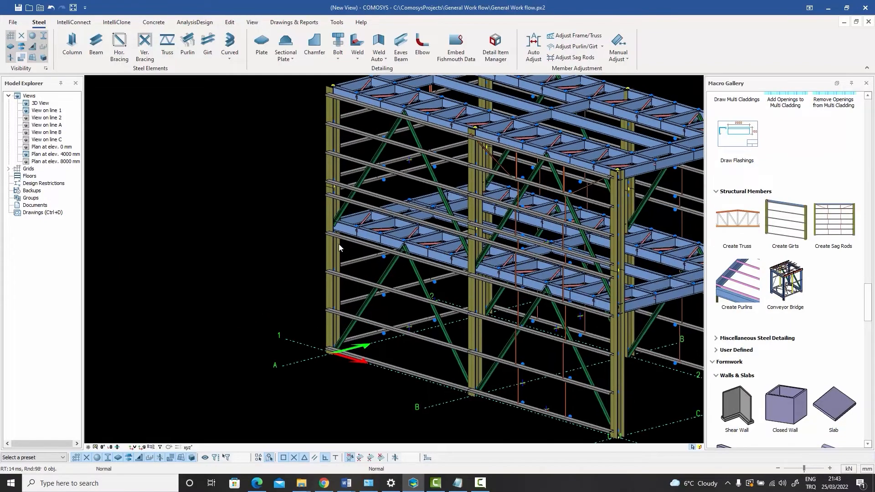
scroll(337, 218, "down", 5)
scroll(480, 302, "up", 5)
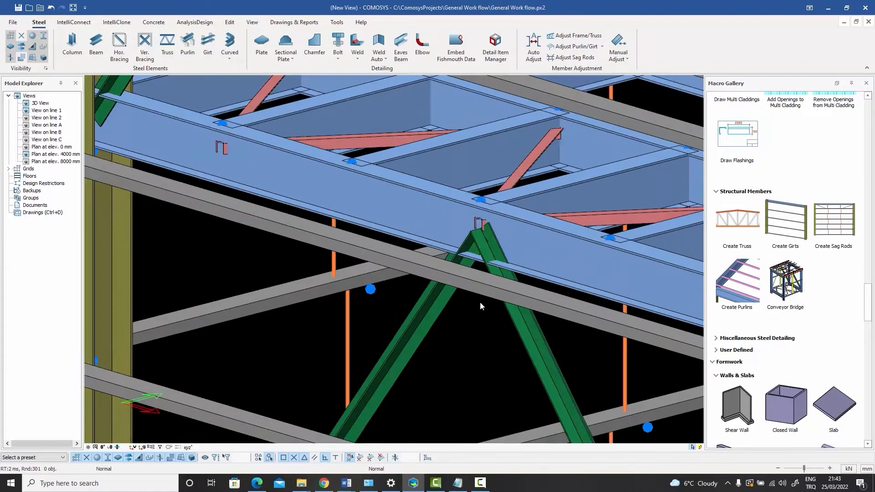
Review the geometry properties and end offsets of a lower-storey vertical brace on grid line 1, leaving them as they are
double_click(442, 308)
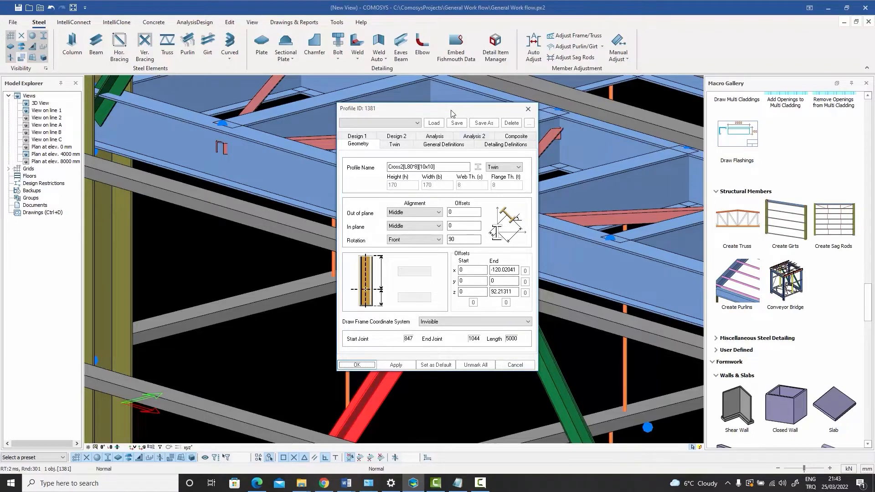
left_click_drag(452, 113, 308, 106)
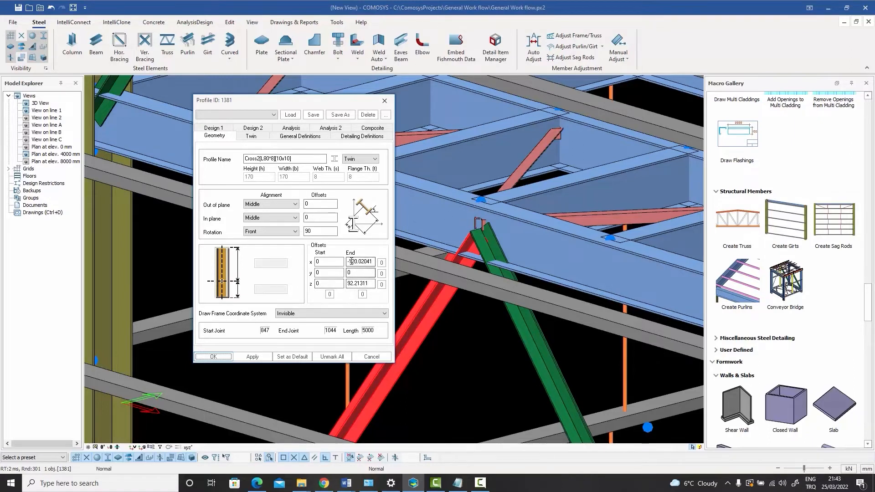
left_click(385, 100)
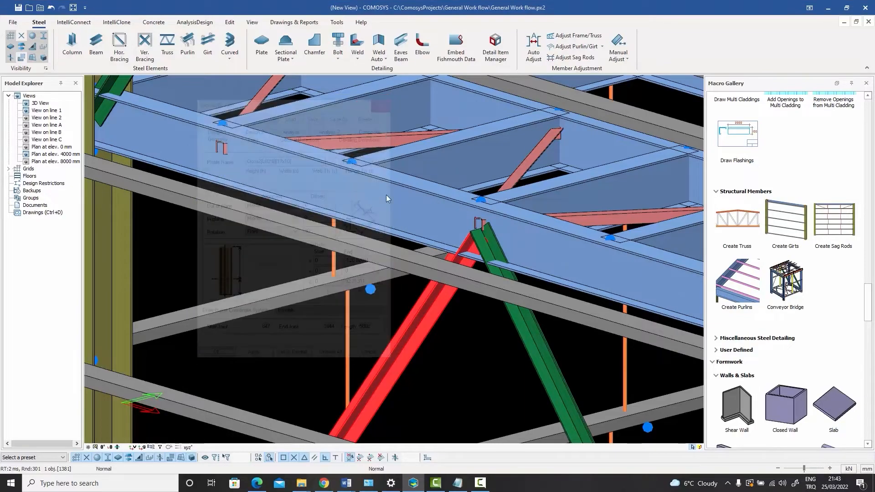
Examine the adjusted horizontal and vertical bracing on both storeys of the frame
scroll(392, 289, "down", 10)
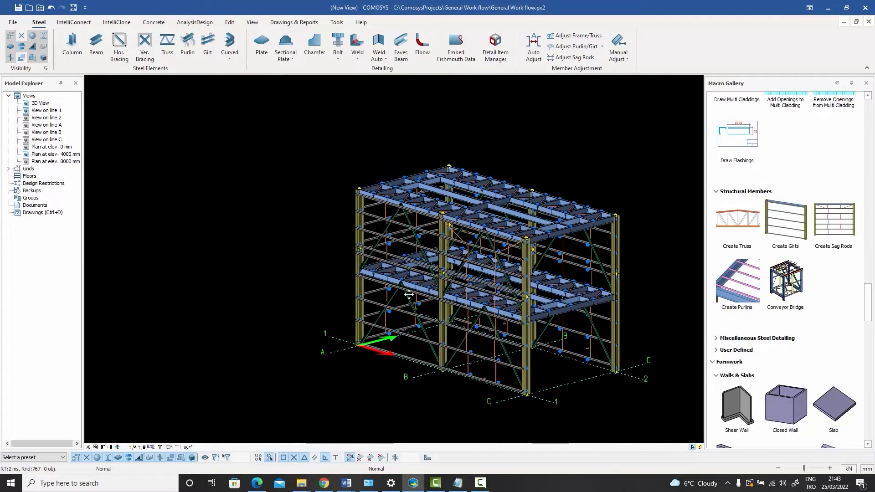
mouse_move(409, 294)
middle_mouse_down()
mouse_move(327, 296)
mouse_move(401, 292)
mouse_move(406, 303)
middle_mouse_up()
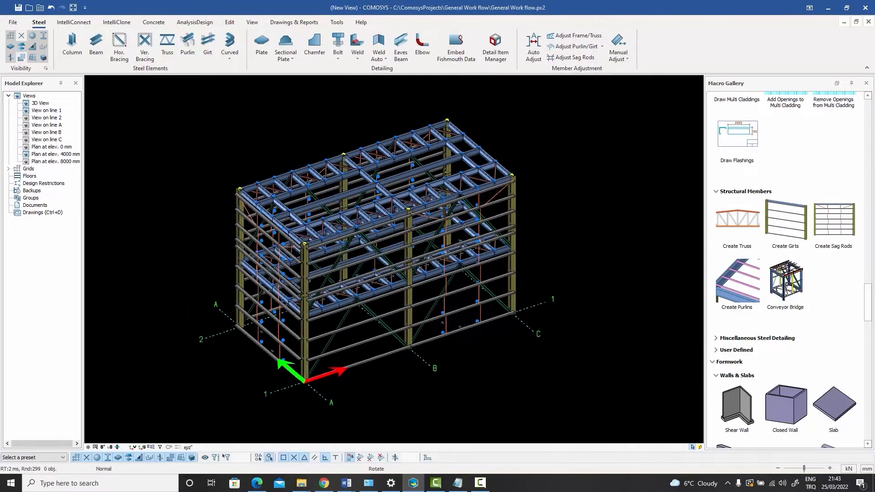
middle_click_drag(435, 265, 435, 268, "shift")
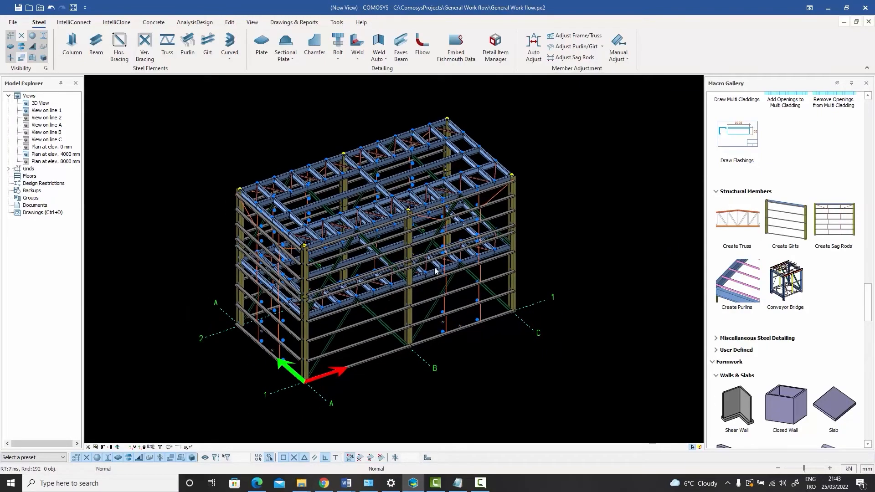
scroll(325, 184, "up", 5)
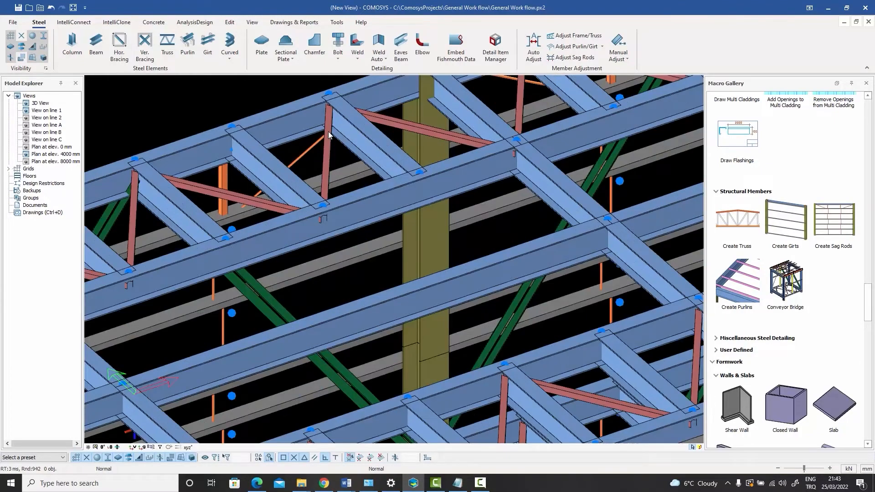
scroll(328, 131, "down", 3)
scroll(380, 331, "up", 5)
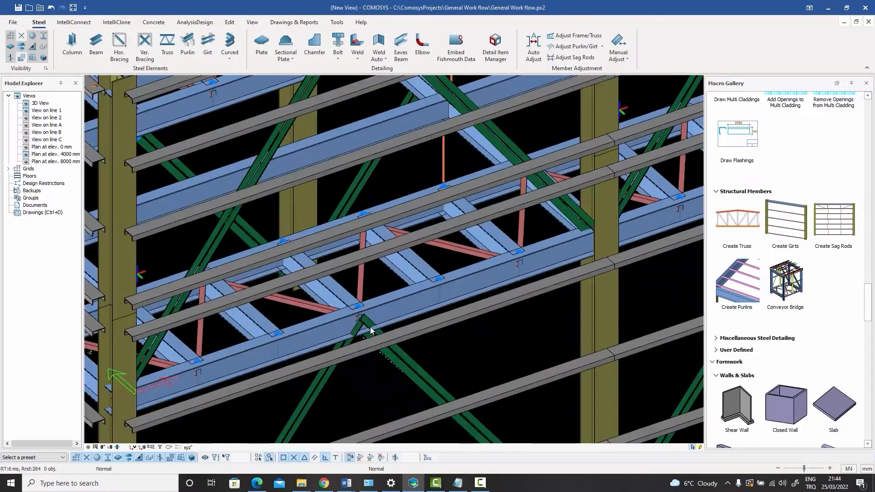
scroll(371, 330, "down", 6)
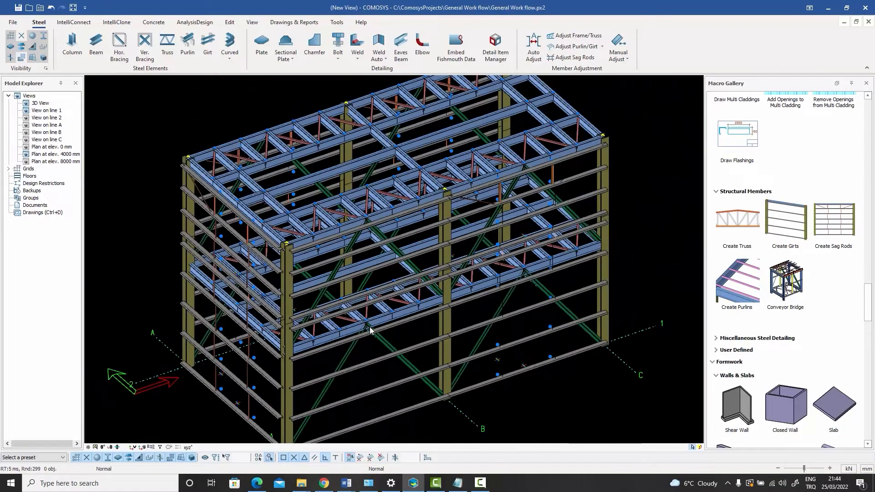
middle_click_drag(406, 318, 409, 310)
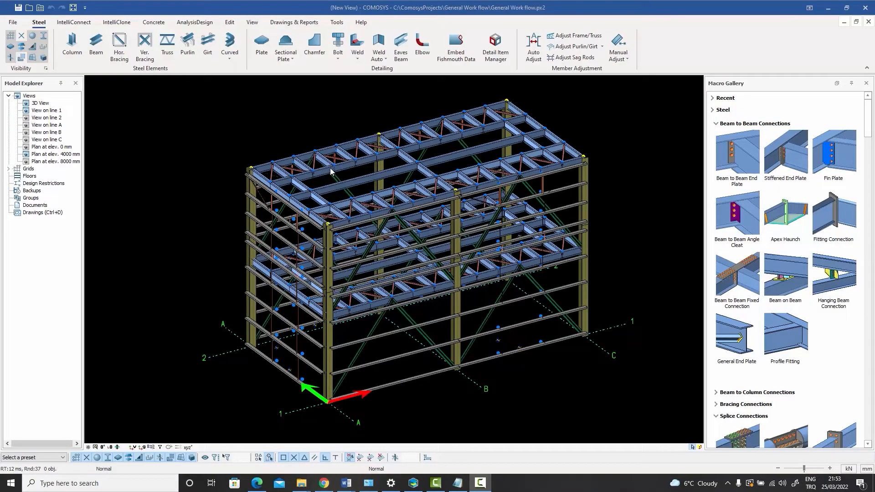
Create a Beam to Beam End Plate connection between the top-level edge beam on grid line 2 and the first secondary beam from grid line A
scroll(314, 168, "up", 6)
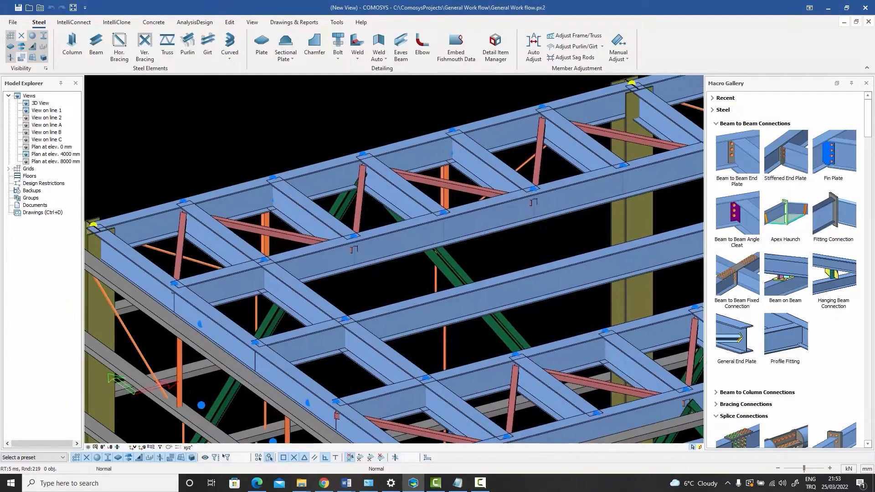
scroll(367, 221, "up", 2)
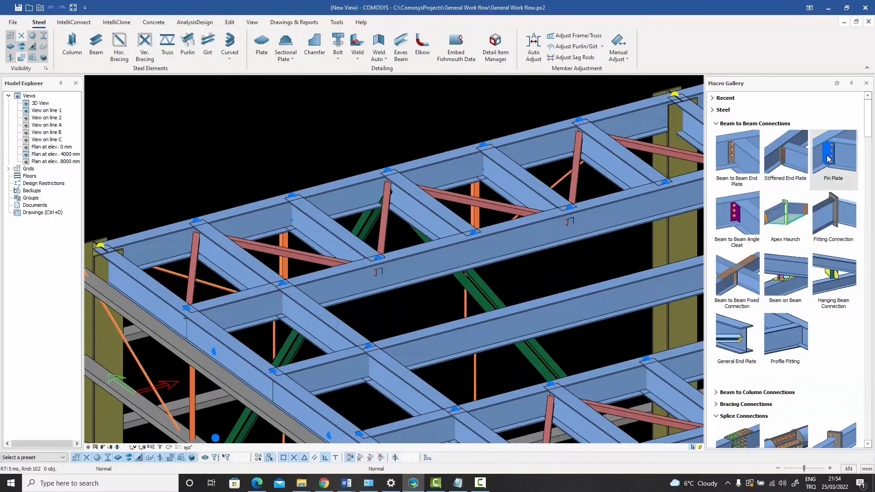
mouse_move(830, 159)
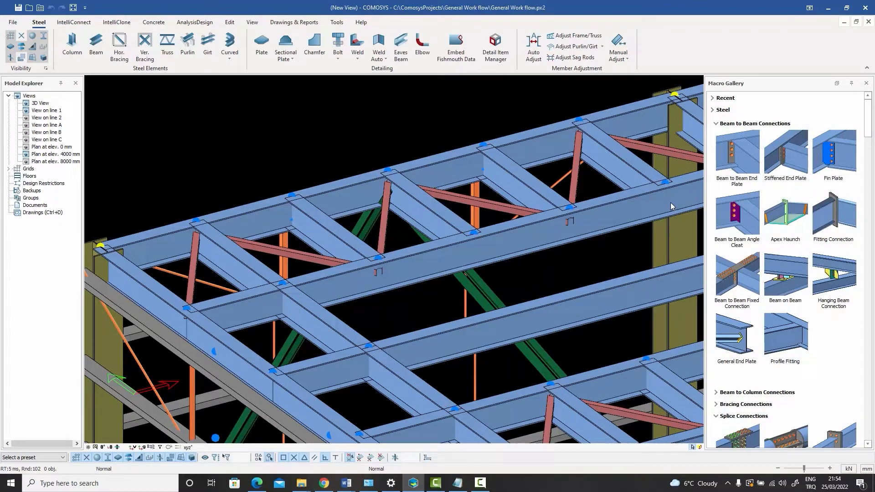
mouse_move(739, 157)
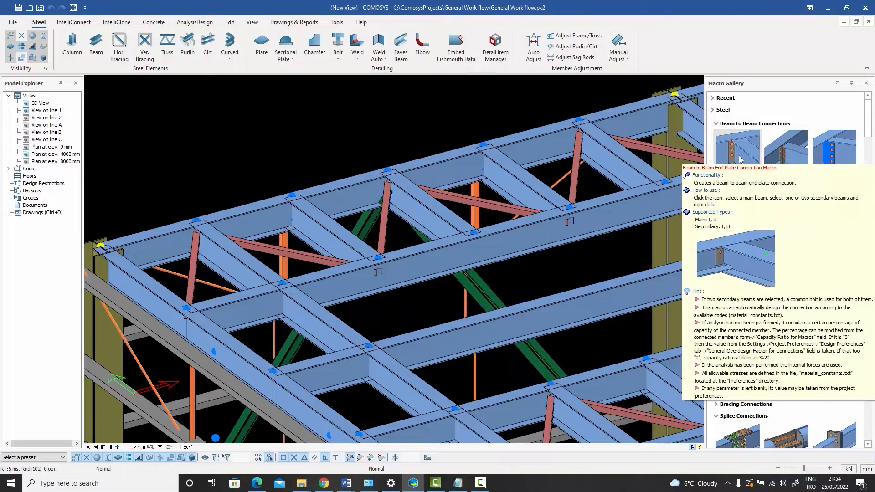
left_click(731, 182)
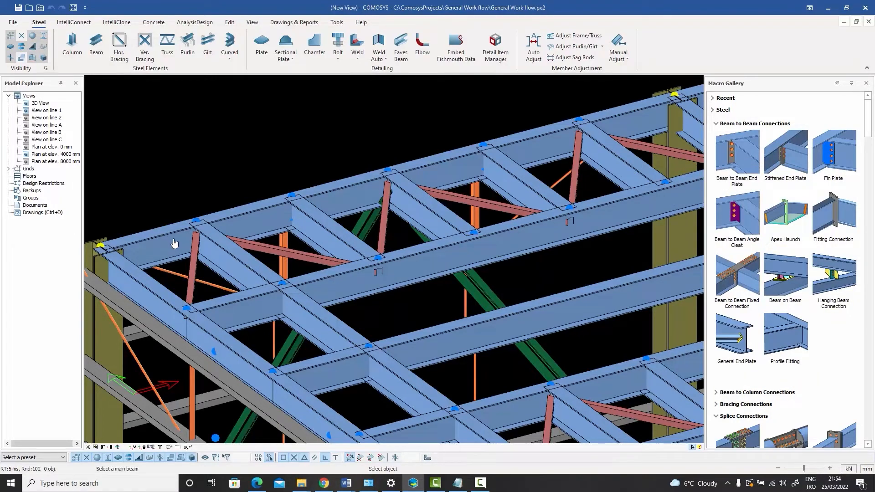
scroll(173, 243, "up", 3)
left_click(181, 230)
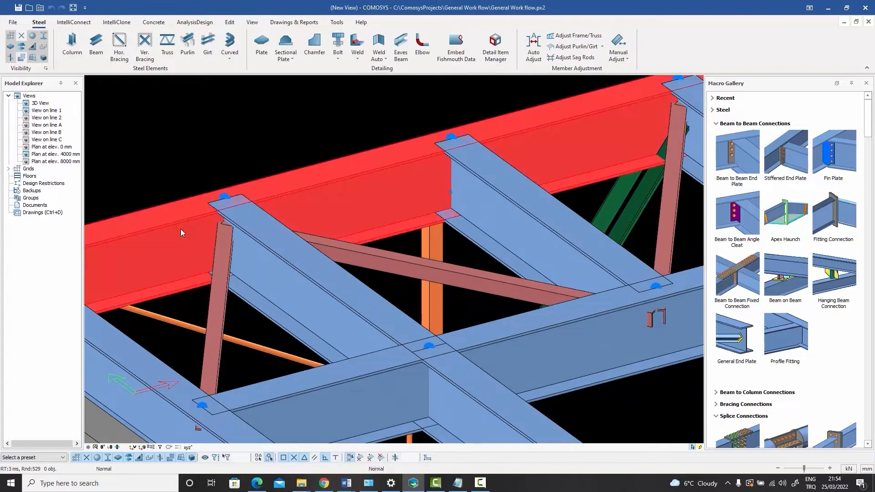
left_click(268, 260)
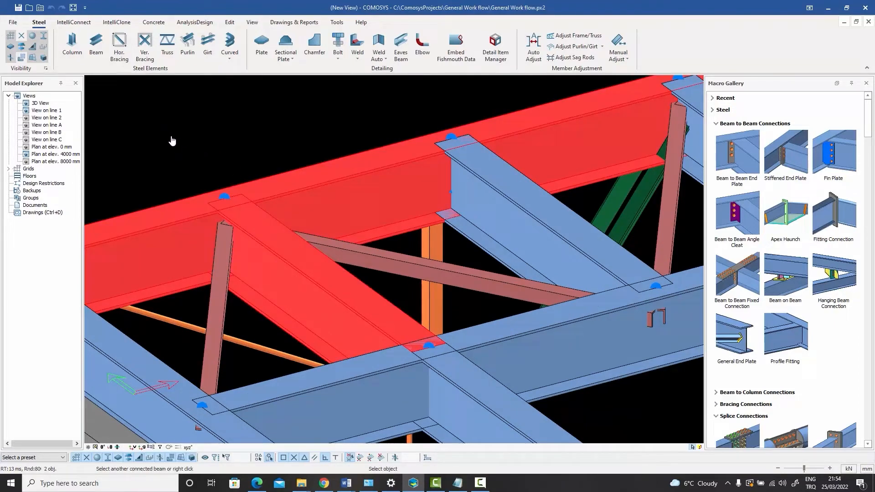
right_click(220, 143)
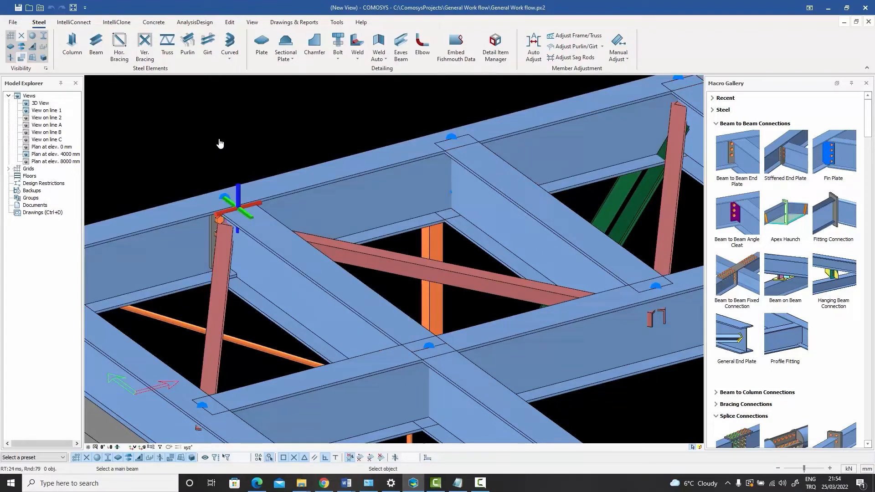
Select the new end plate connection and examine its plate and bolts from several angles
left_click(240, 195)
middle_click_drag(239, 195, 247, 186)
scroll(221, 227, "up", 4)
scroll(217, 230, "down", 2)
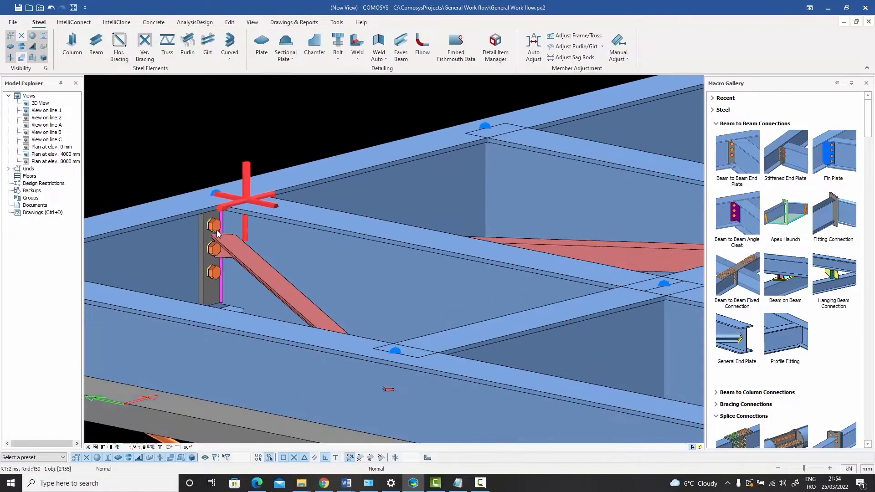
mouse_move(217, 233)
middle_mouse_down()
mouse_move(207, 224)
mouse_move(227, 239)
middle_mouse_up()
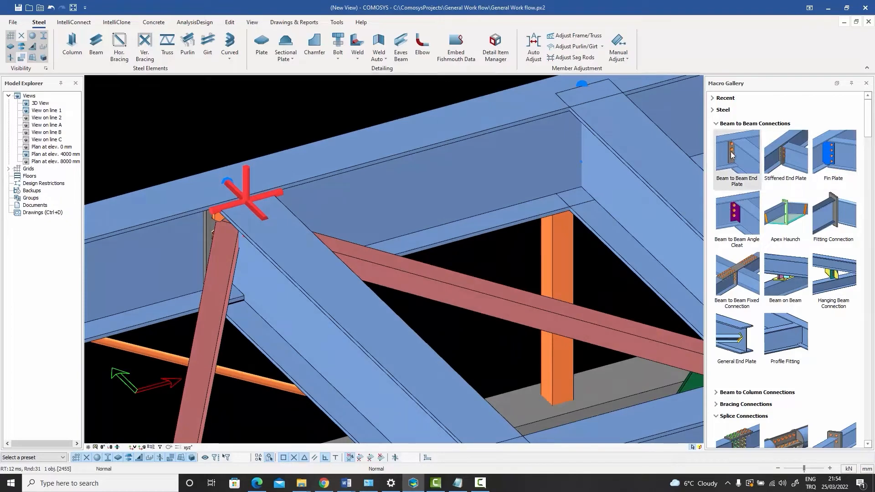
Create a Stiffened End Plate connection between the top-level edge beam on grid line 2 and the second secondary beam from grid line A
mouse_move(815, 171)
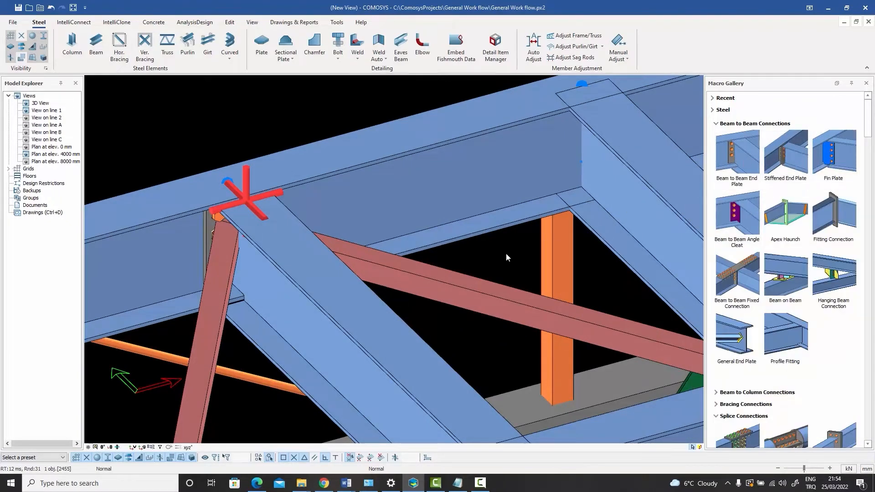
middle_click_drag(506, 253, 474, 251)
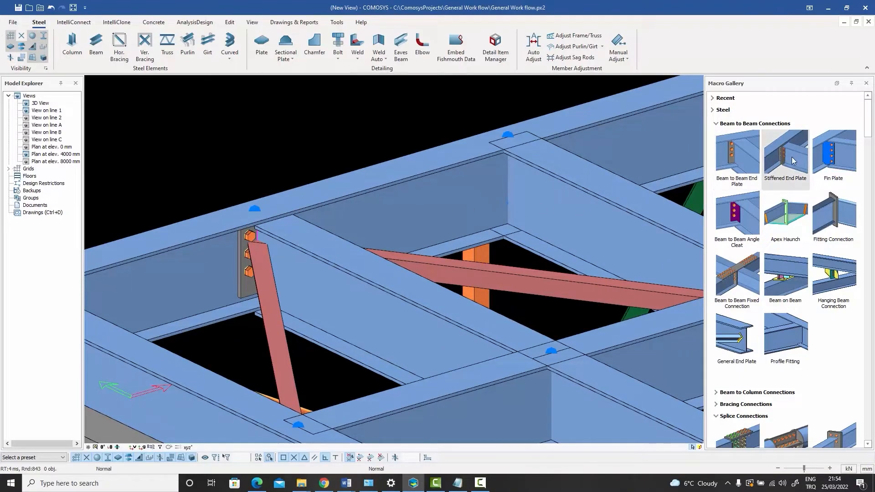
mouse_move(791, 158)
left_click(784, 181)
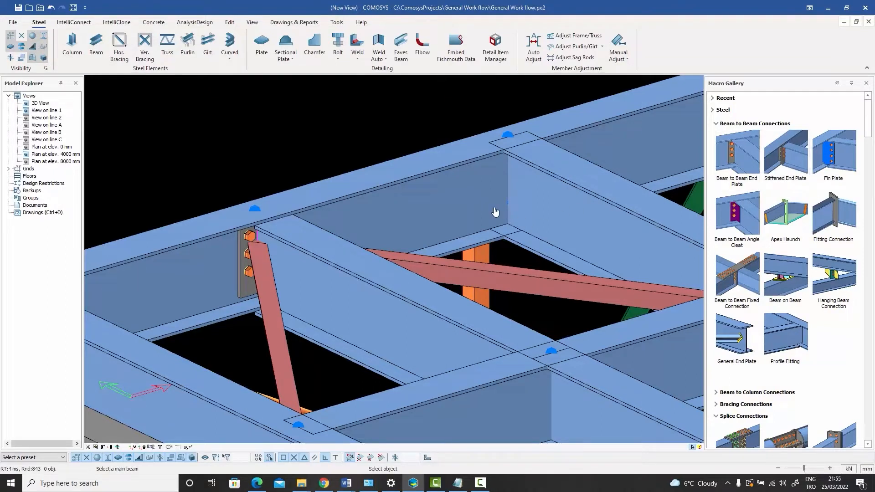
left_click(471, 191)
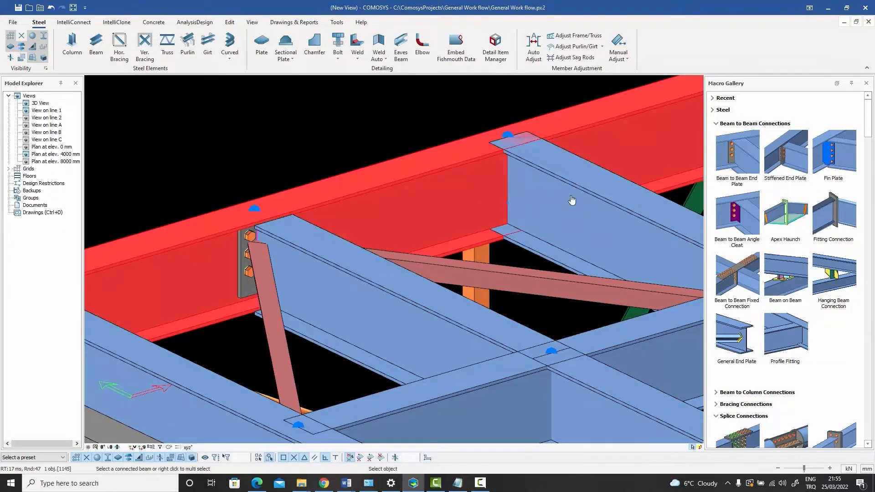
left_click(574, 198)
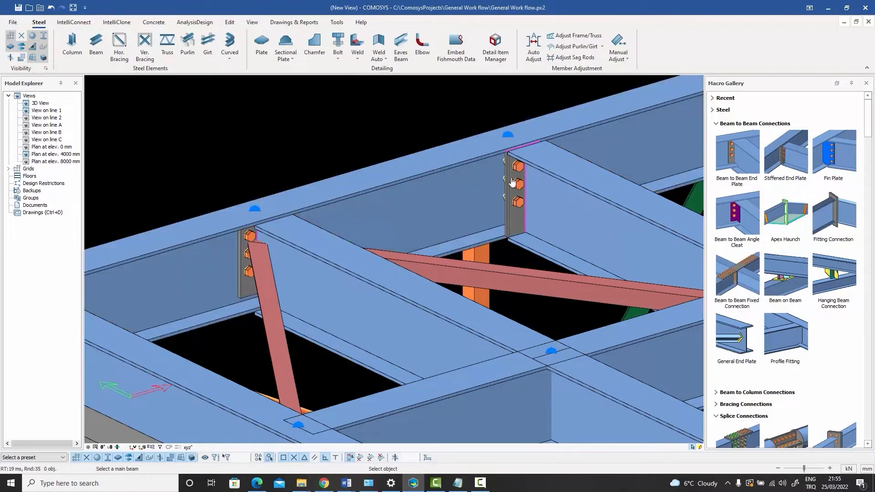
scroll(513, 184, "down", 5)
key("Escape")
scroll(477, 147, "up", 6)
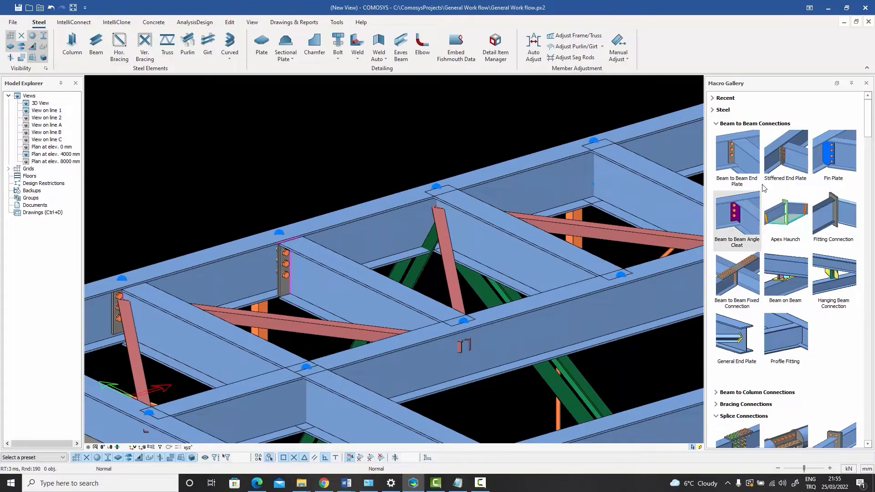
Create a Fin Plate connection between the same edge beam and the third secondary beam from grid line A, without selecting any stiffeners
left_click(829, 183)
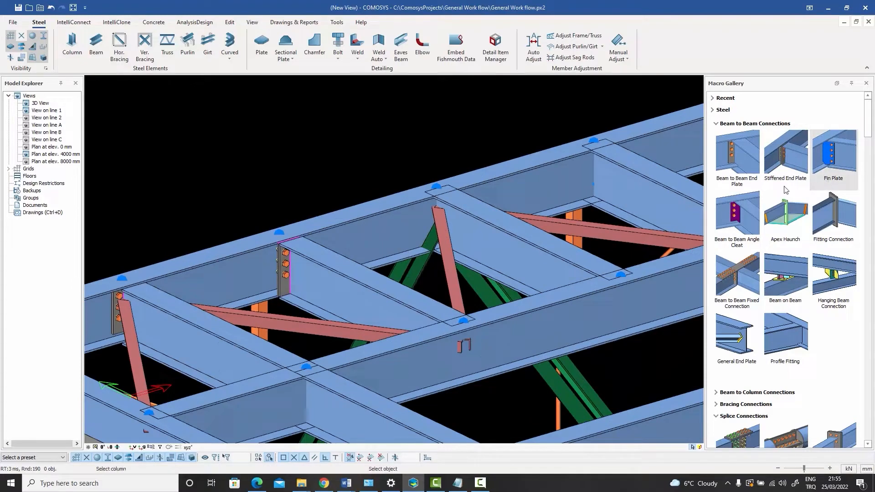
left_click(401, 225)
left_click(489, 236)
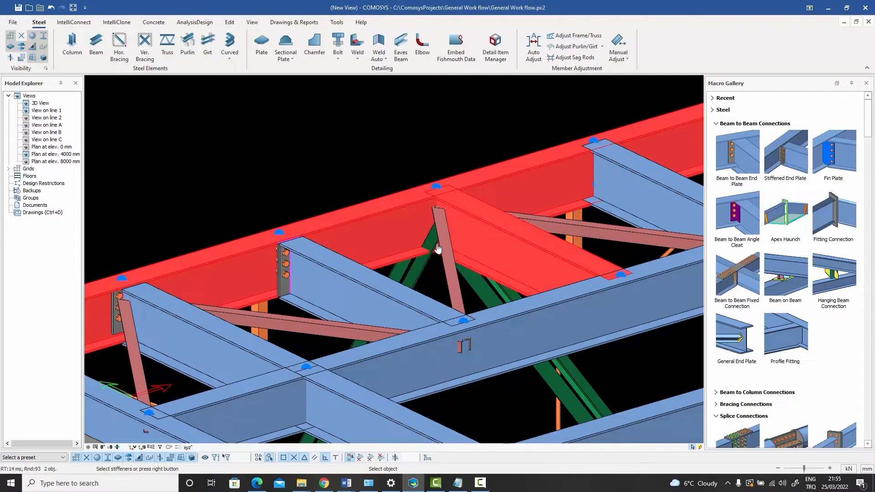
right_click(443, 138)
right_click(444, 138)
scroll(451, 219, "up", 3)
scroll(453, 218, "up", 2)
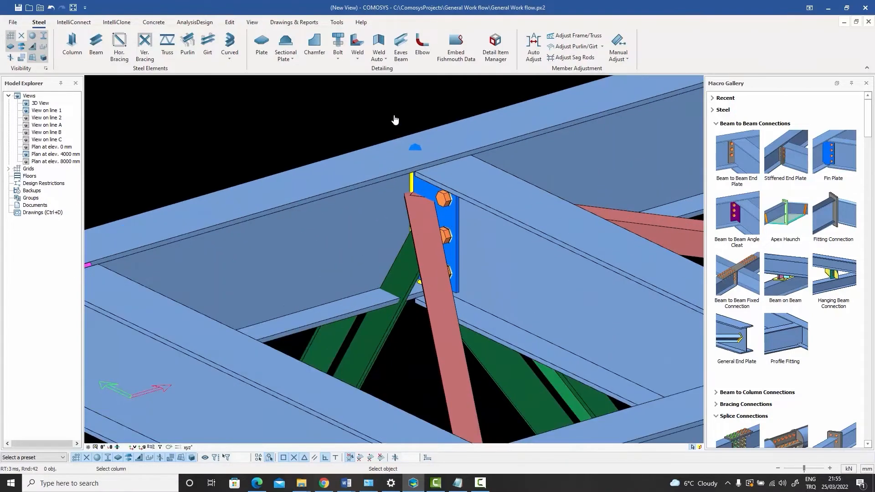
right_click(393, 108)
scroll(425, 210, "down", 5)
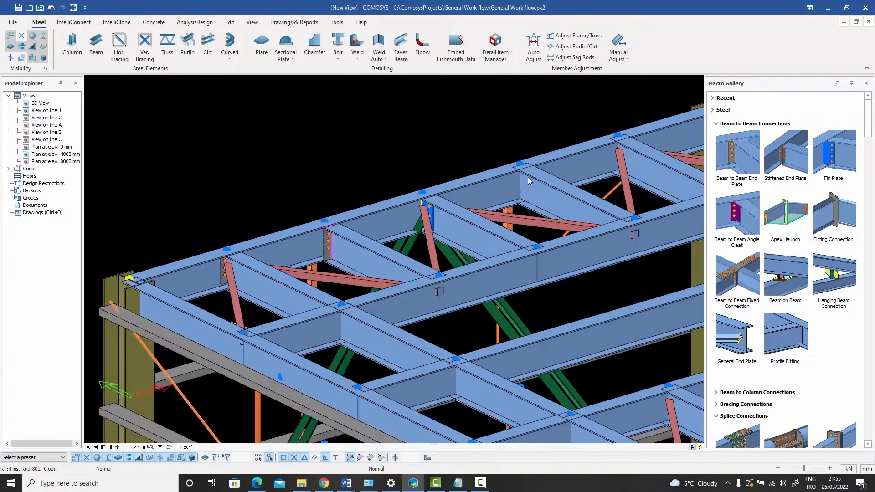
Create a Beam to Beam Angle Cleat connection between the edge beam and the fourth secondary beam, without a second secondary profile
scroll(529, 180, "up", 1)
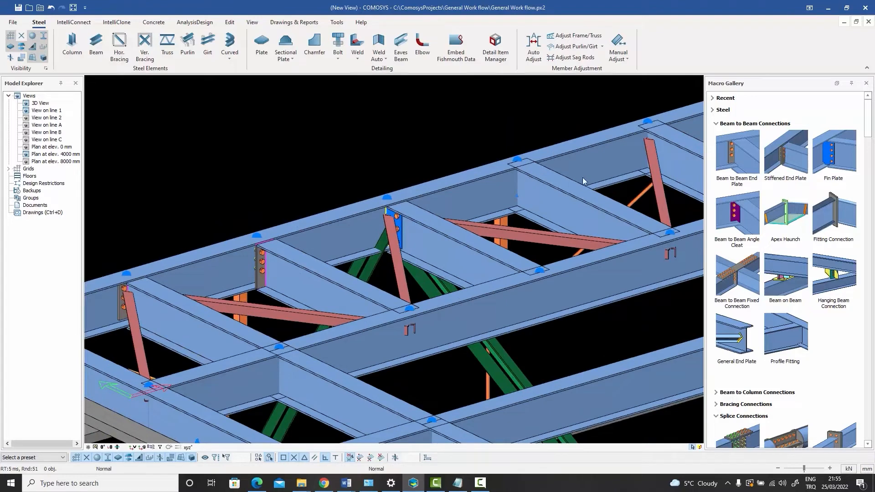
left_click(739, 220)
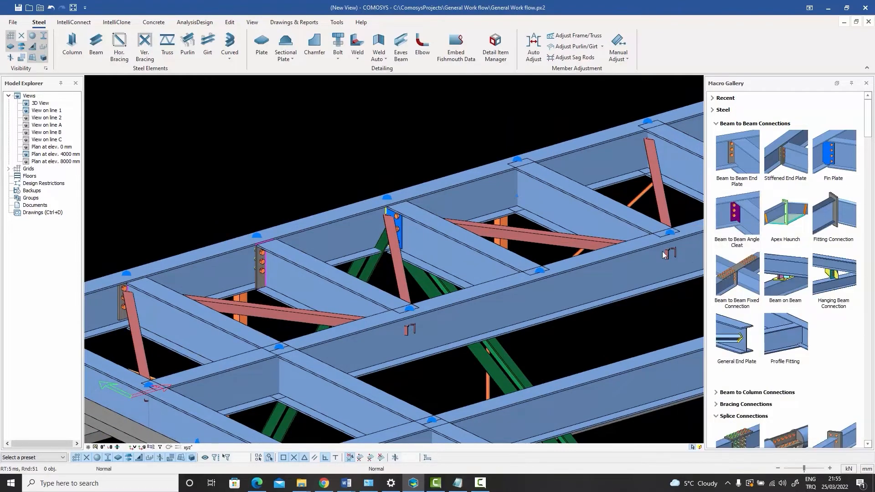
left_click(504, 192)
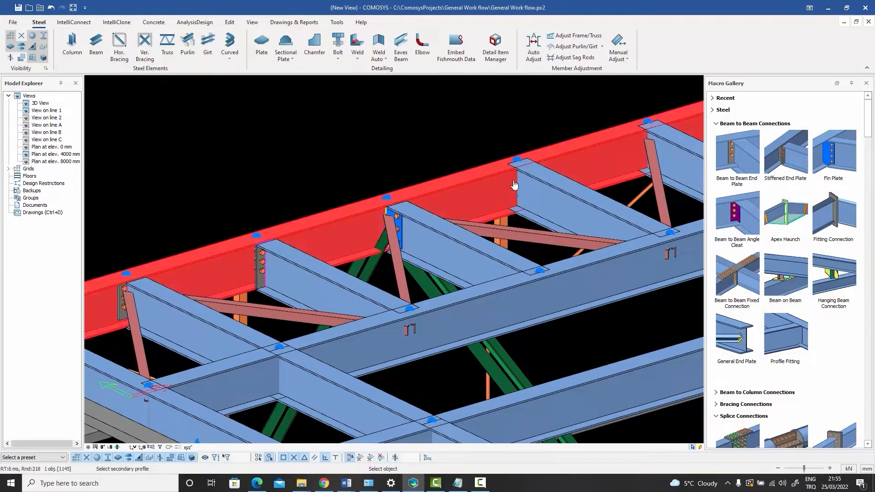
left_click(540, 193)
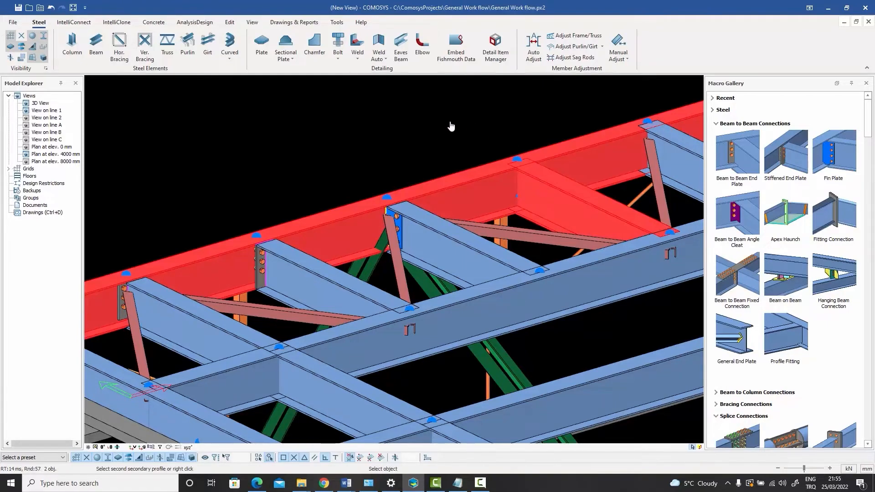
right_click(519, 143)
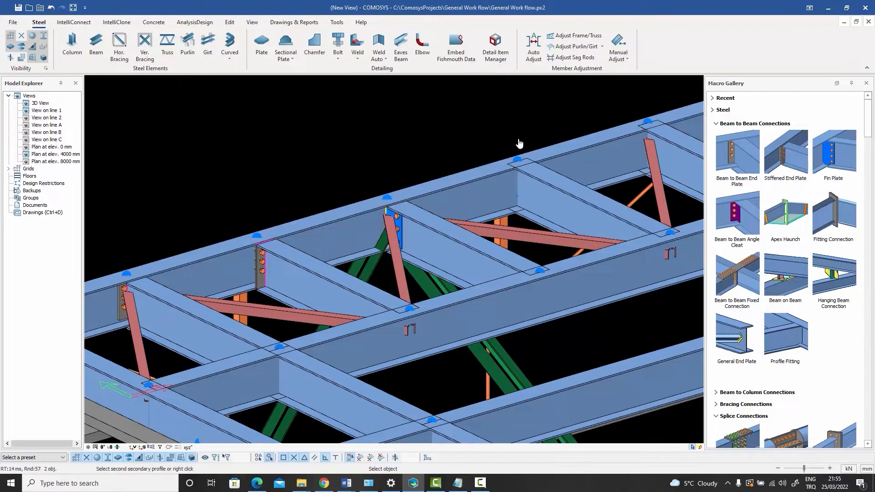
scroll(523, 194, "up", 3)
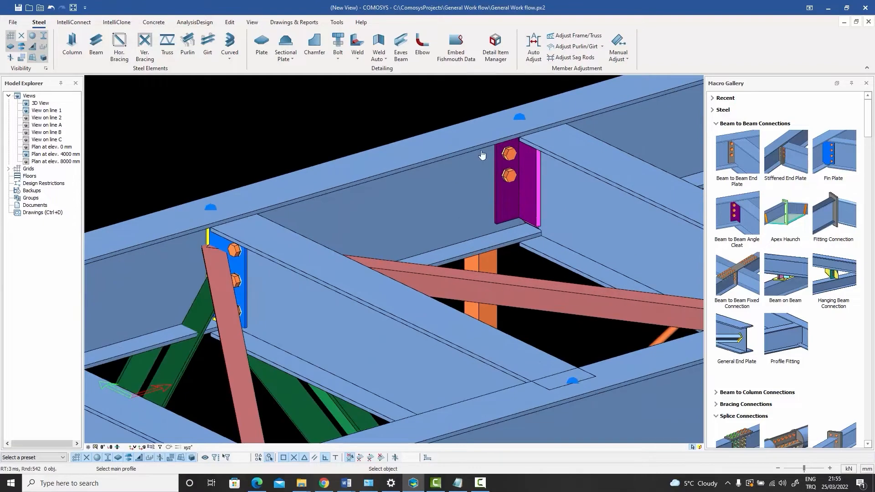
key("Escape")
scroll(439, 111, "down", 5)
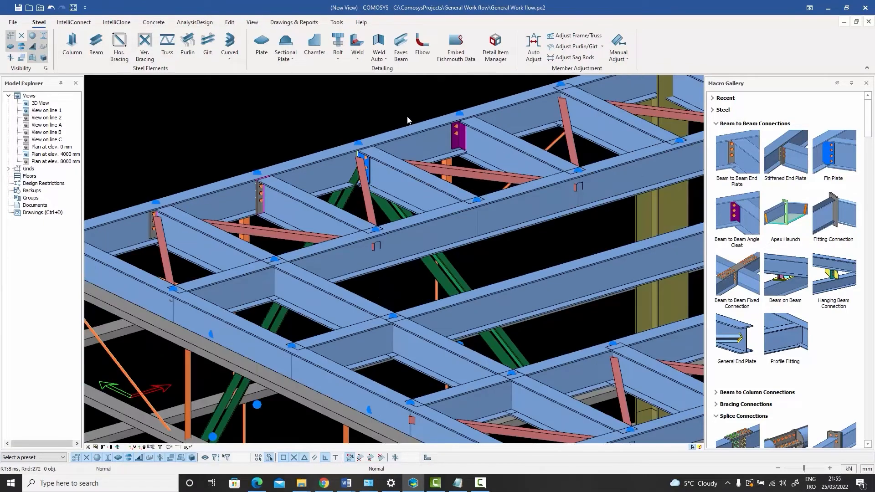
Examine the new connections along the edge beam and review the beam-to-beam and bracing macros in the gallery
scroll(253, 224, "up", 5)
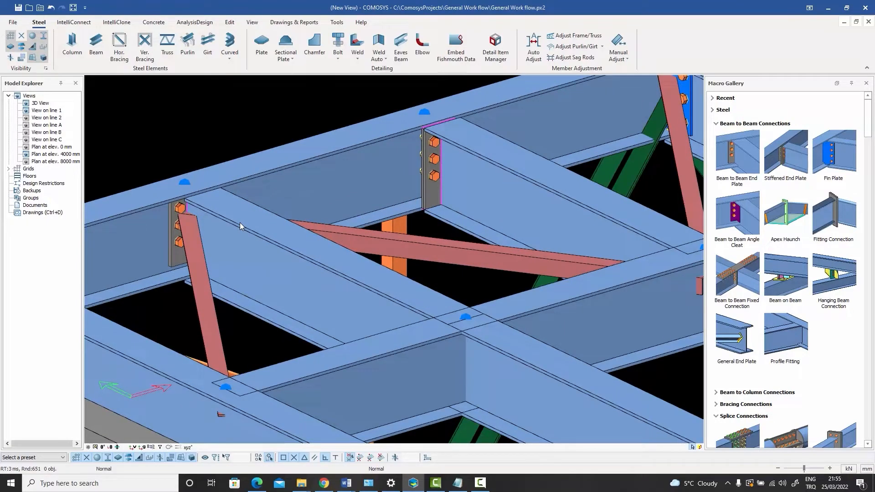
scroll(283, 254, "down", 3)
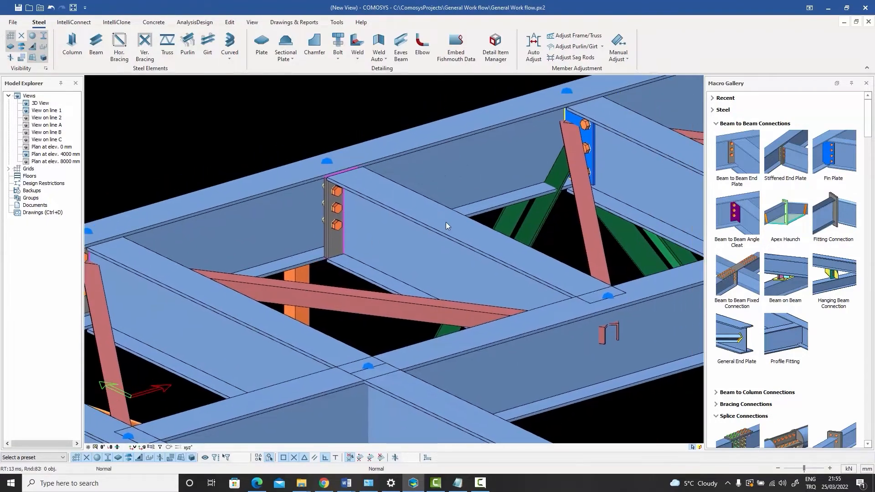
scroll(445, 223, "down", 1)
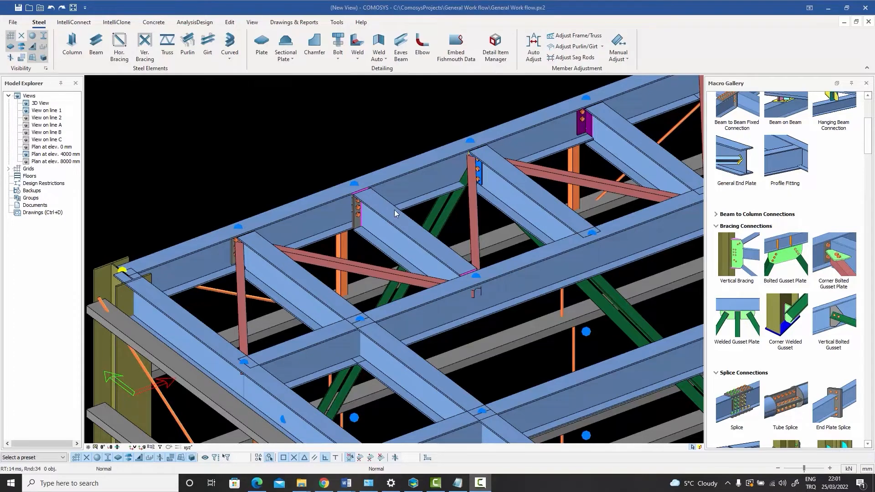
scroll(297, 247, "up", 3)
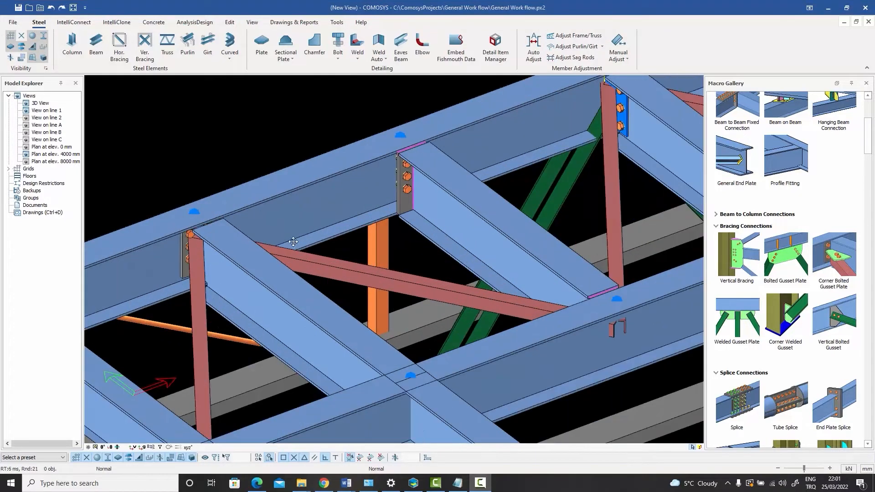
middle_click_drag(292, 247, 334, 229)
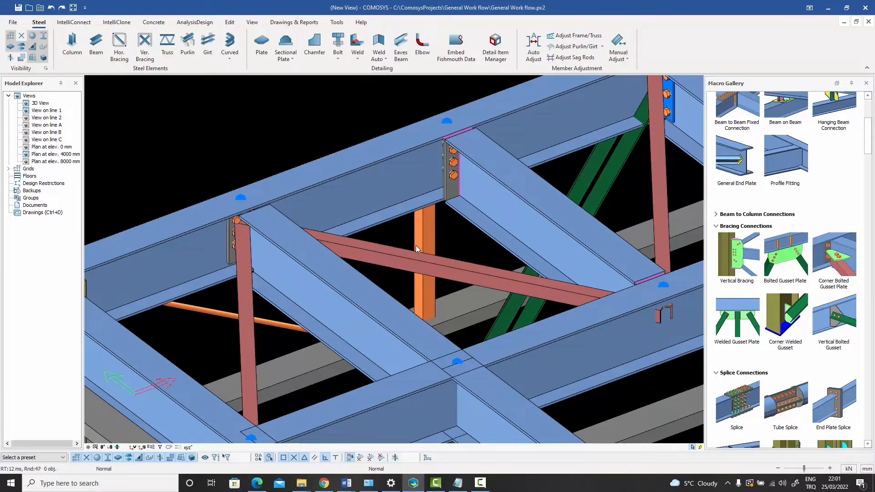
scroll(748, 114, "up", 5)
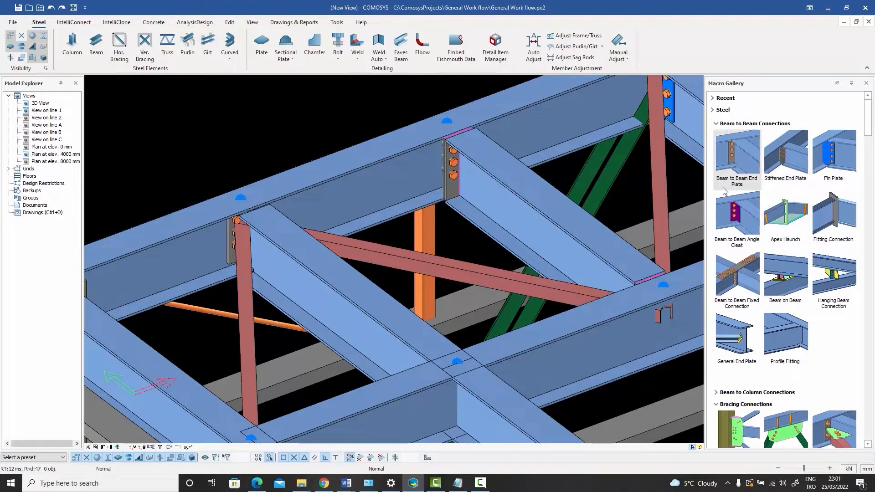
scroll(778, 265, "down", 3)
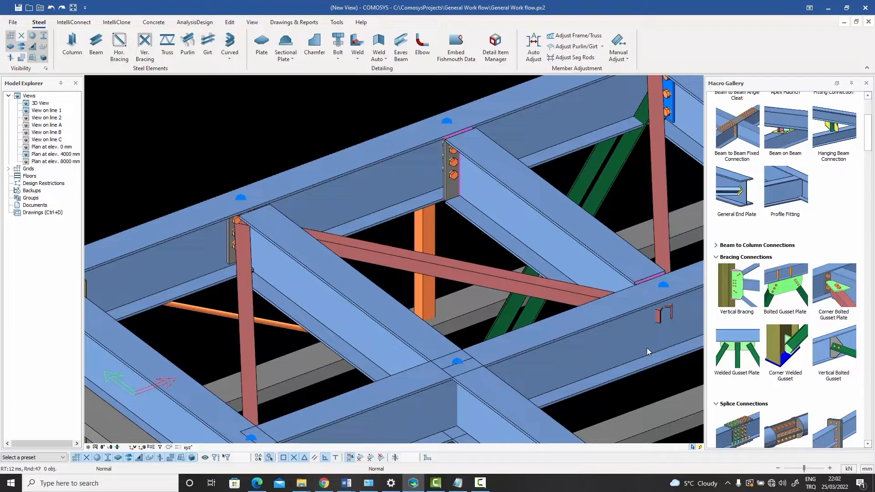
Create a Corner Bolted Gusset Plate joining the horizontal brace to the first secondary beam, using the beam's end plate as the boundary member
scroll(249, 221, "up", 5)
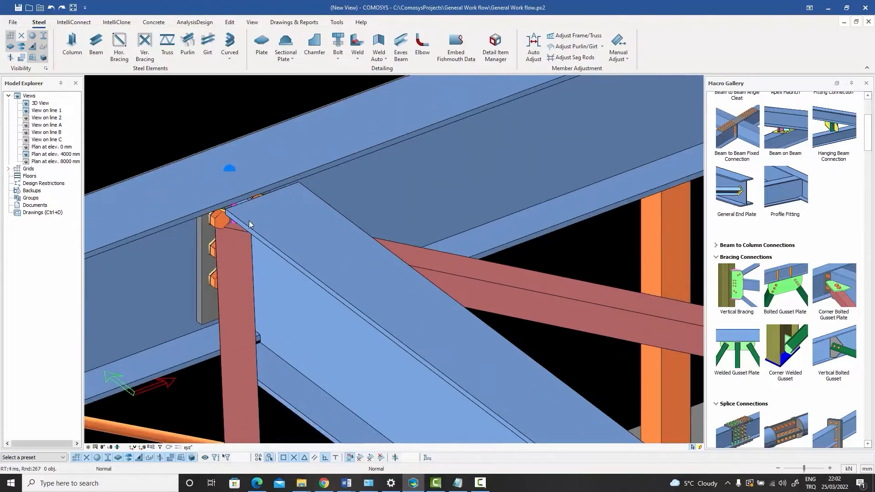
left_click(267, 230)
mouse_move(266, 229)
middle_mouse_down()
mouse_move(271, 169)
mouse_move(268, 212)
middle_mouse_up()
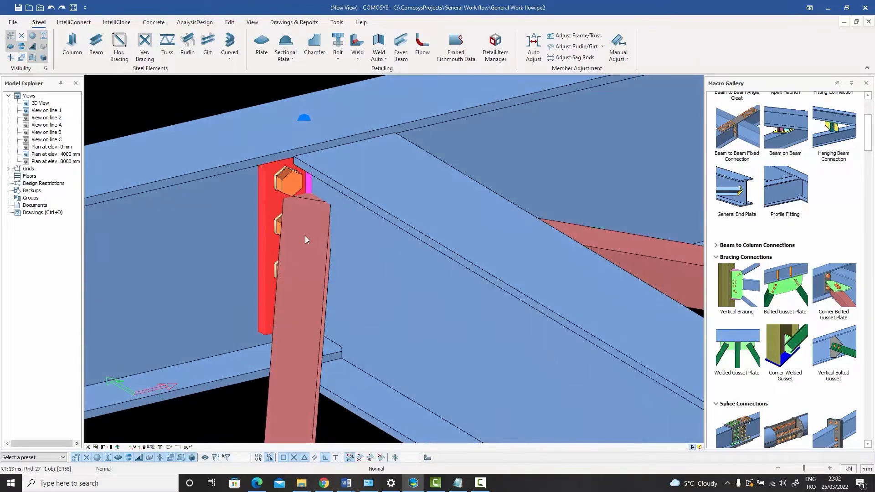
left_click(232, 89)
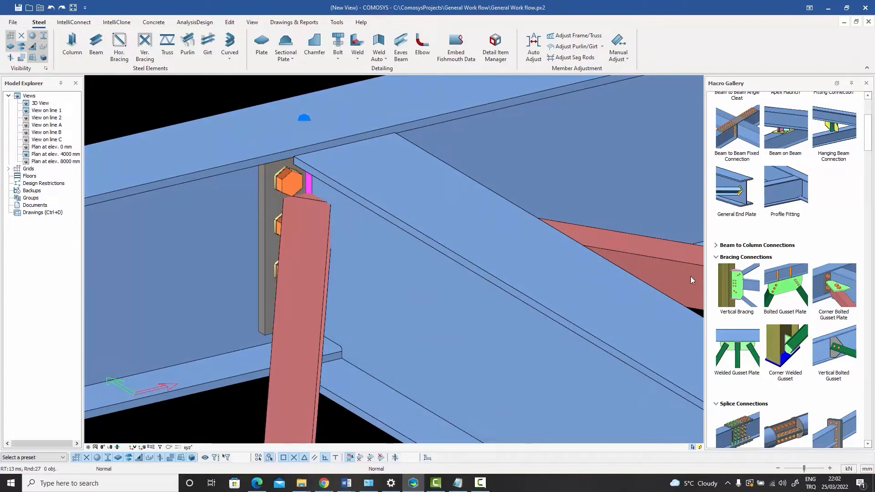
left_click(842, 311)
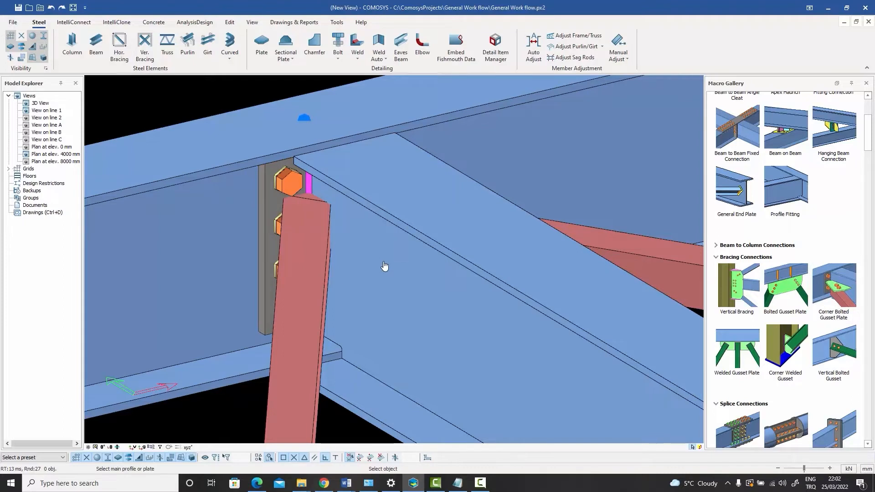
left_click(400, 275)
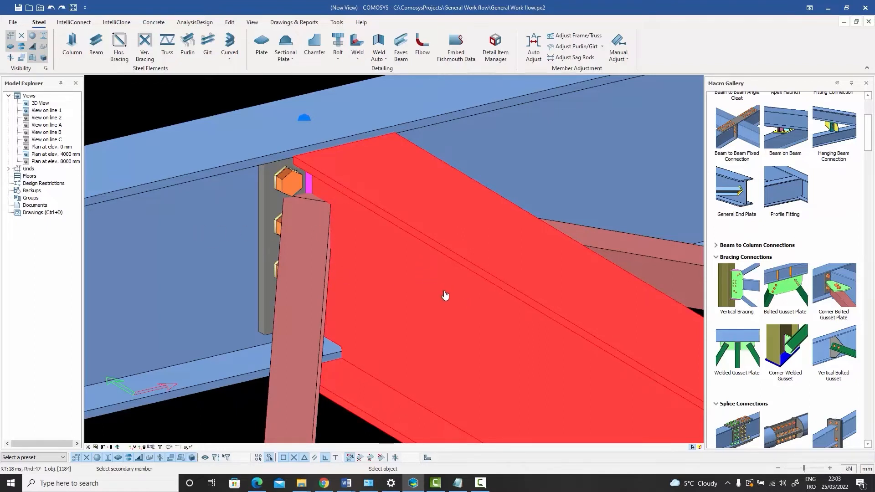
left_click(298, 291)
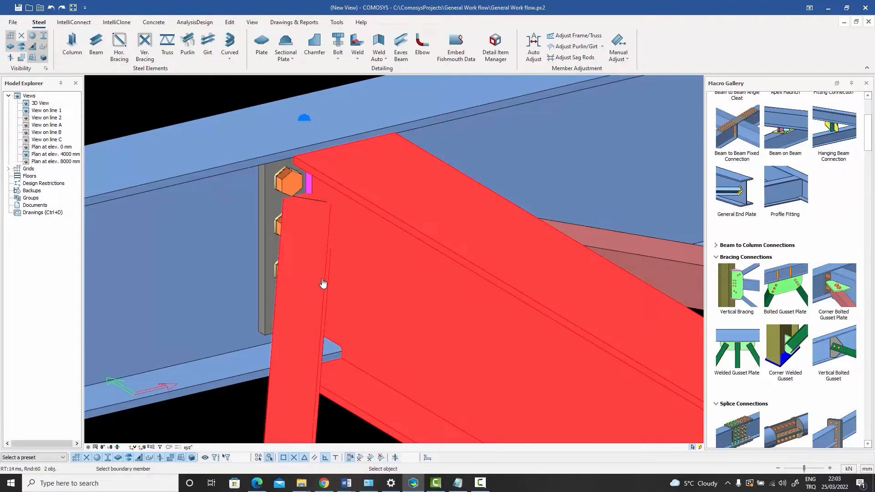
left_click(267, 210)
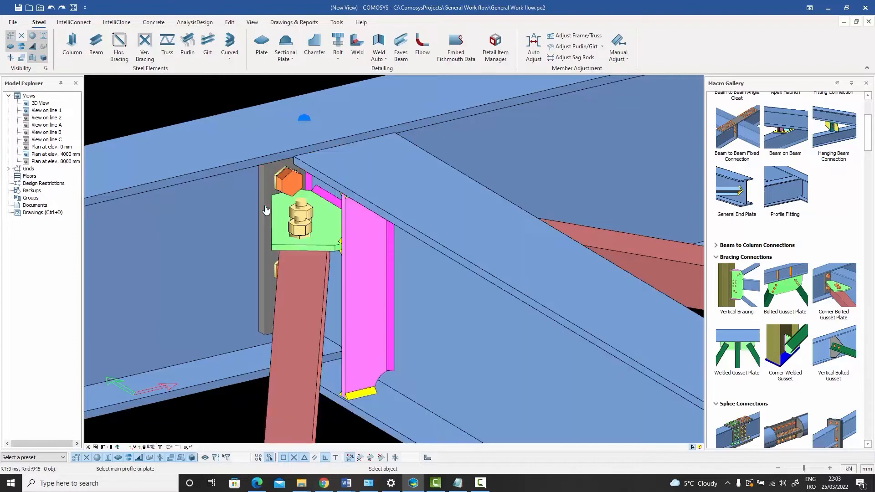
Select the bolt on the new gusset plate and examine the plate, stiffener and brace end from several angles
left_click(304, 235)
middle_click_drag(305, 235, 364, 248)
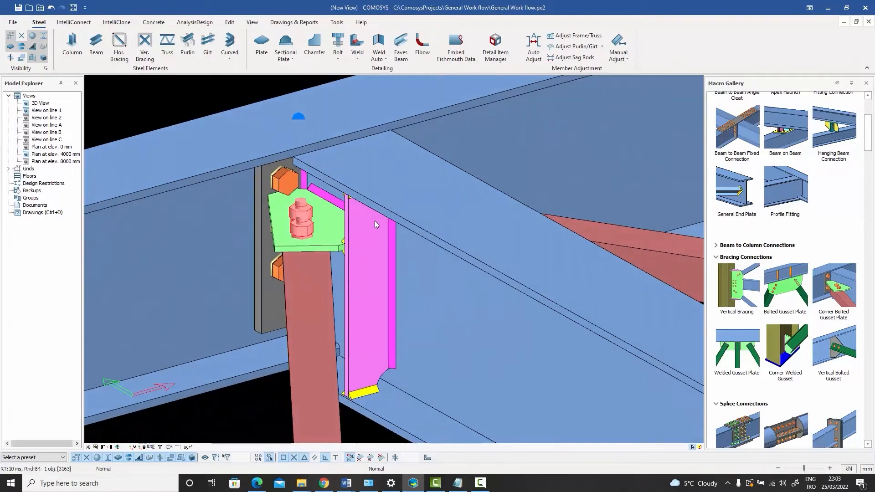
scroll(375, 220, "down", 3)
middle_click_drag(375, 221, 395, 228)
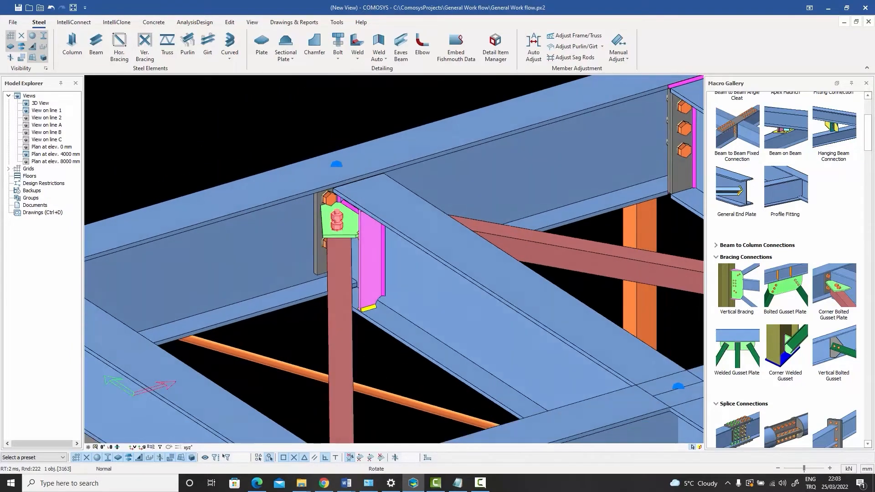
Isolate the assembly of the first secondary beam to examine its gusset plate, and show all model parts again
right_click(413, 229)
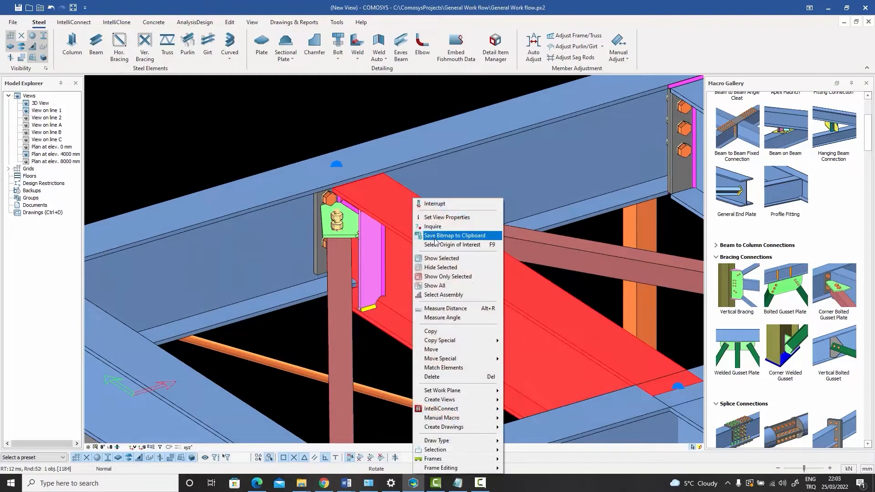
left_click(450, 295)
right_click(363, 151)
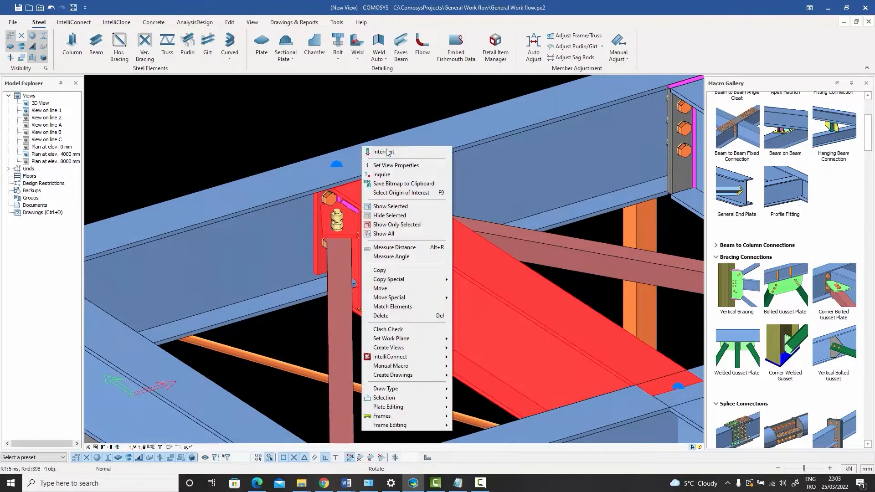
left_click(399, 228)
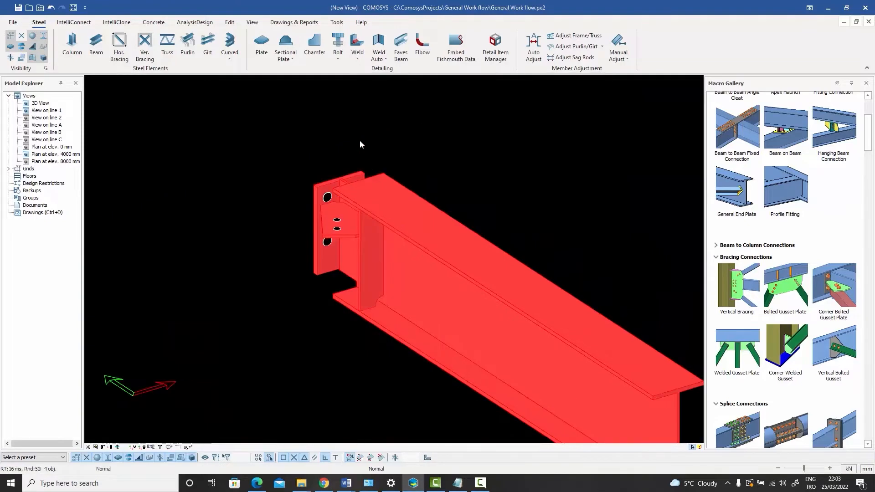
left_click(360, 141)
left_click(340, 236)
mouse_move(341, 235)
middle_mouse_down()
mouse_move(353, 226)
mouse_move(339, 234)
middle_mouse_up()
right_click(439, 132)
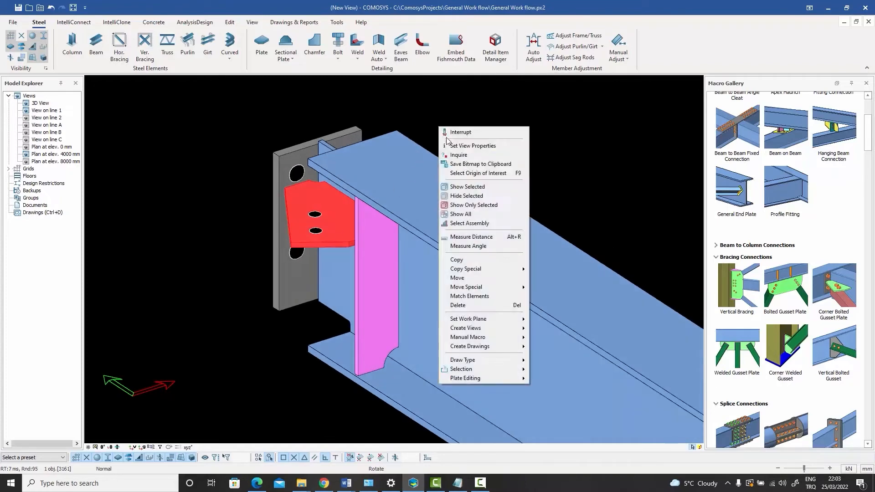
left_click(440, 204)
Examine the clearance between the corner gusset plate and the end-plate bolts from several angles
scroll(439, 204, "down", 2)
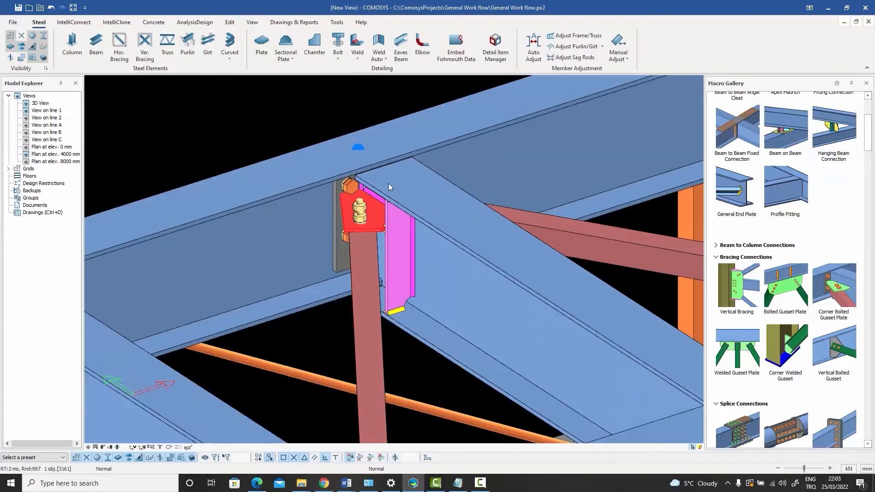
middle_click_drag(328, 142, 352, 196)
scroll(351, 198, "up", 5)
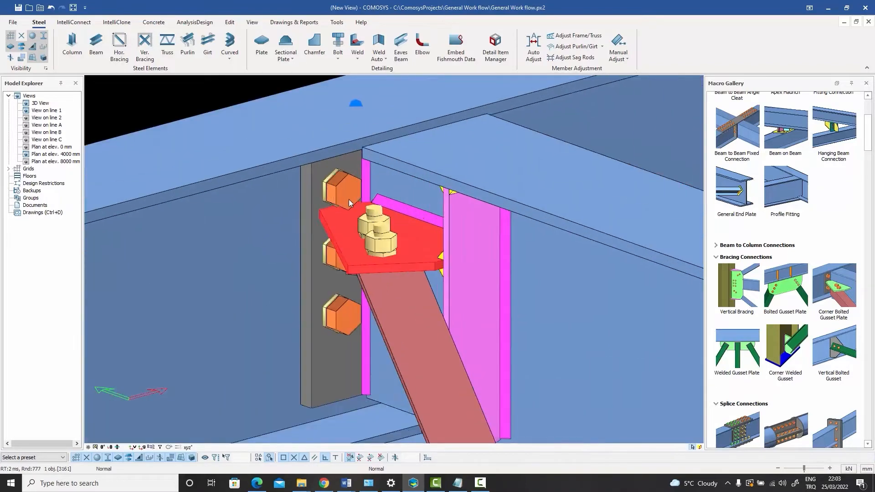
middle_click_drag(387, 235, 391, 238)
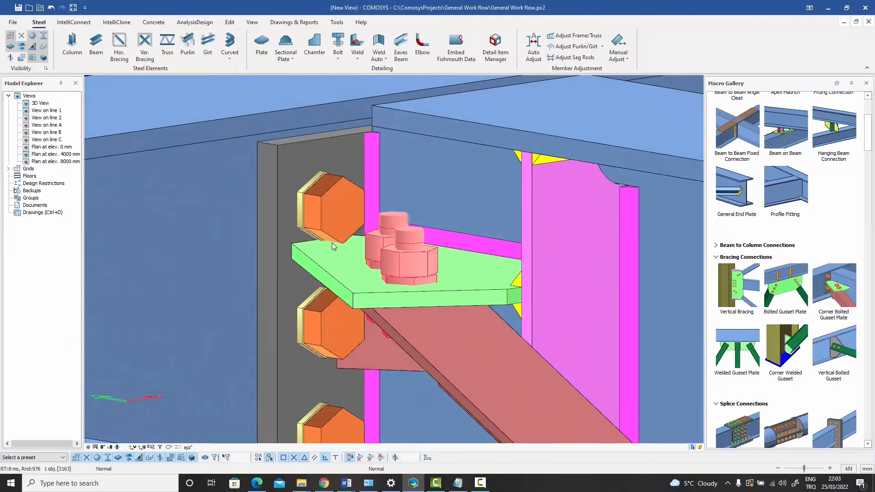
scroll(322, 240, "up", 4)
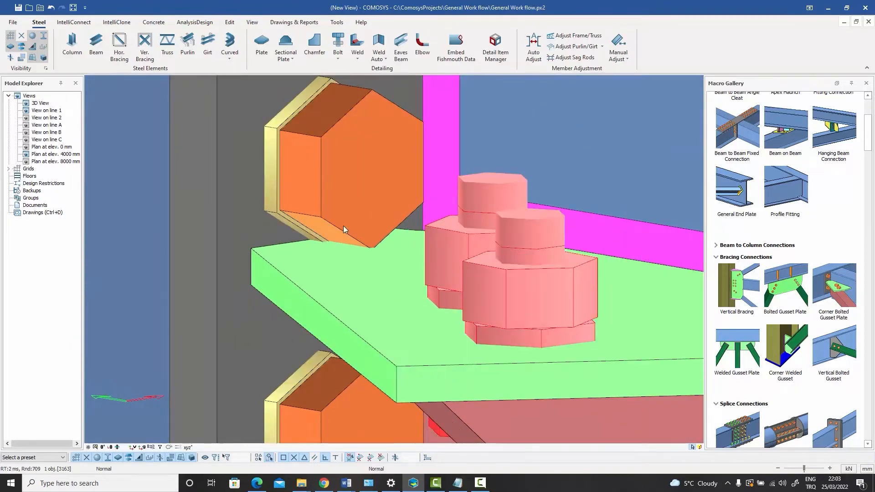
scroll(315, 224, "down", 5)
middle_click_drag(319, 227, 323, 250)
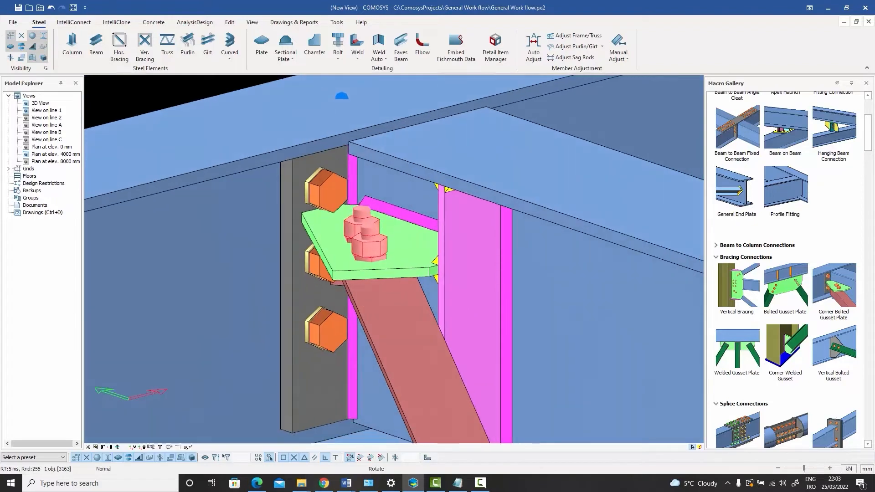
middle_click_drag(440, 259, 413, 285)
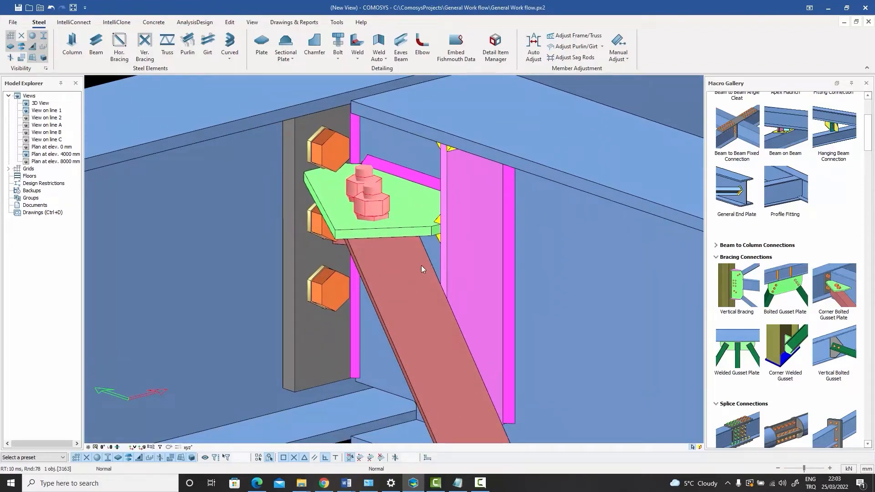
Set the out-of-plane offset of the brace at the first secondary beam to 100 and check the gusset plate's clearance from the end-plate bolts
double_click(412, 282)
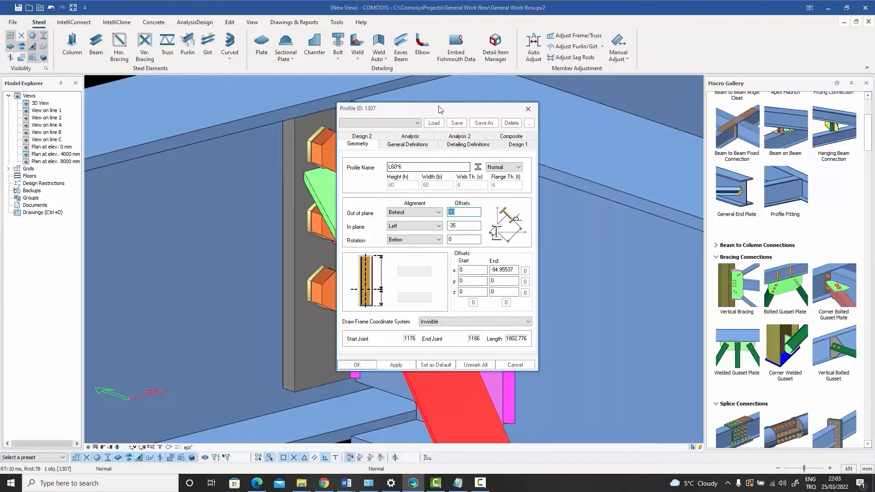
left_click_drag(440, 110, 629, 100)
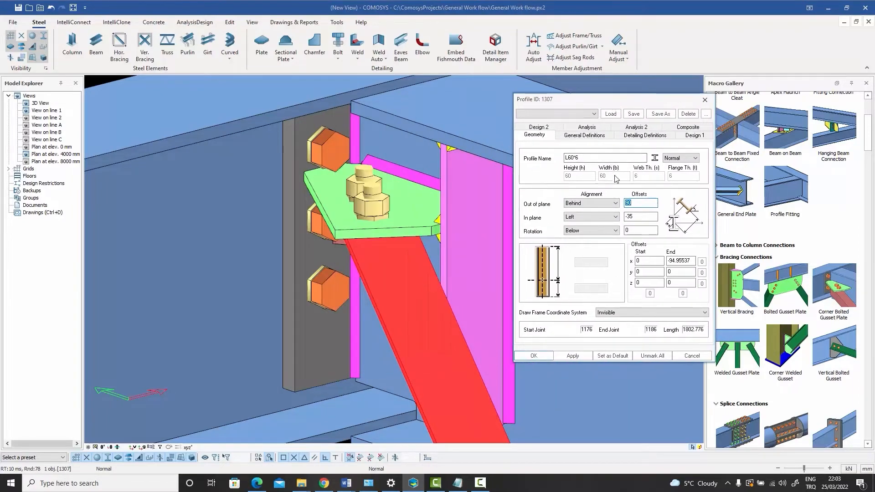
type("100")
left_click(573, 357)
left_click(534, 356)
scroll(463, 311, "down", 2)
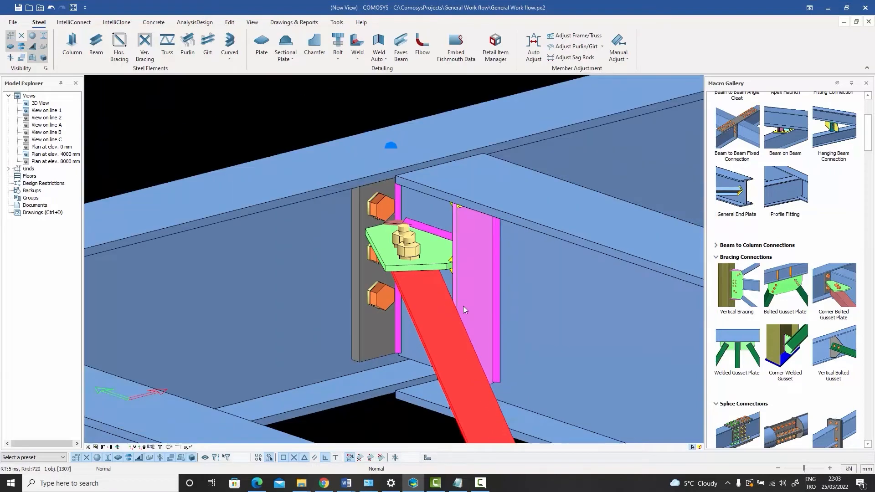
scroll(376, 235, "up", 5)
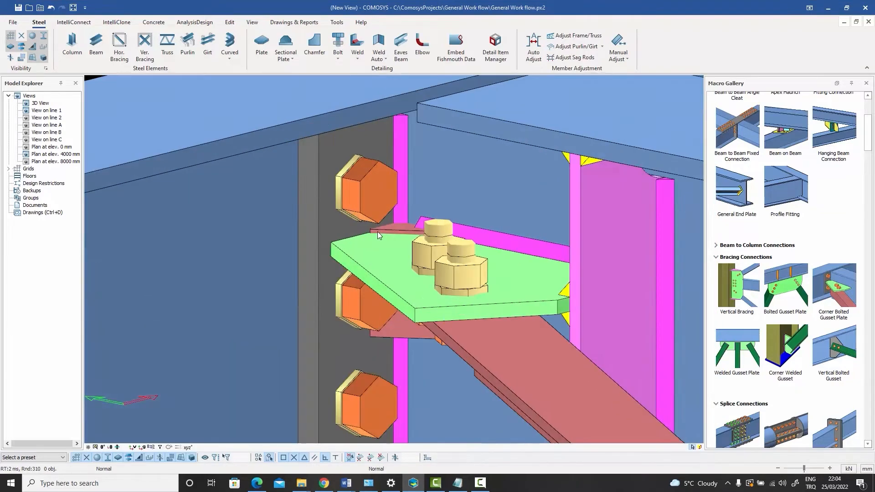
middle_click_drag(374, 238, 383, 213)
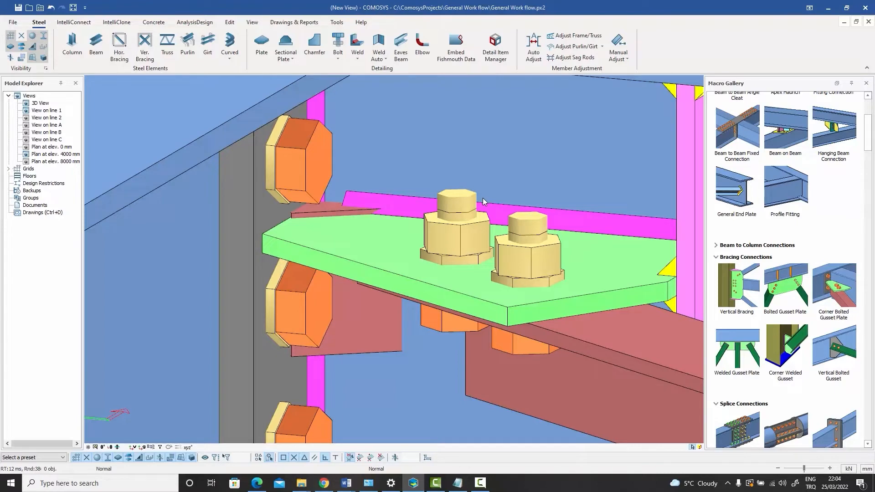
mouse_move(376, 245)
middle_mouse_down()
mouse_move(394, 196)
mouse_move(368, 239)
middle_mouse_up()
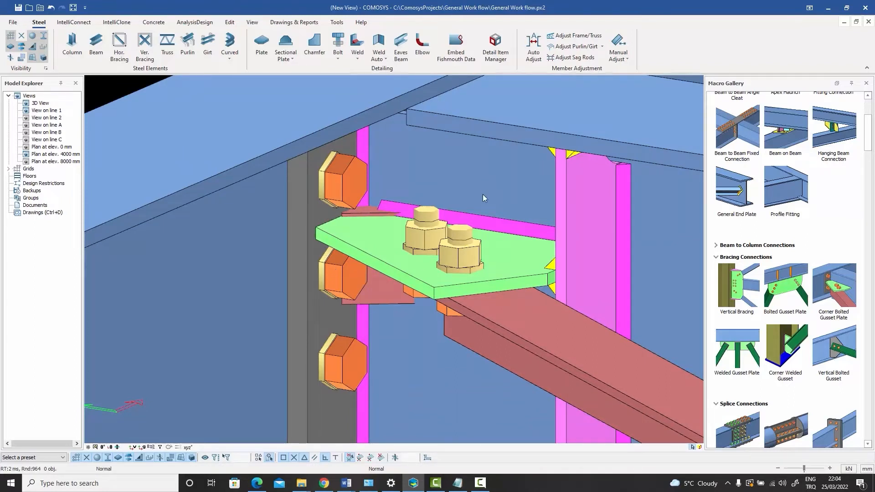
scroll(483, 194, "down", 4)
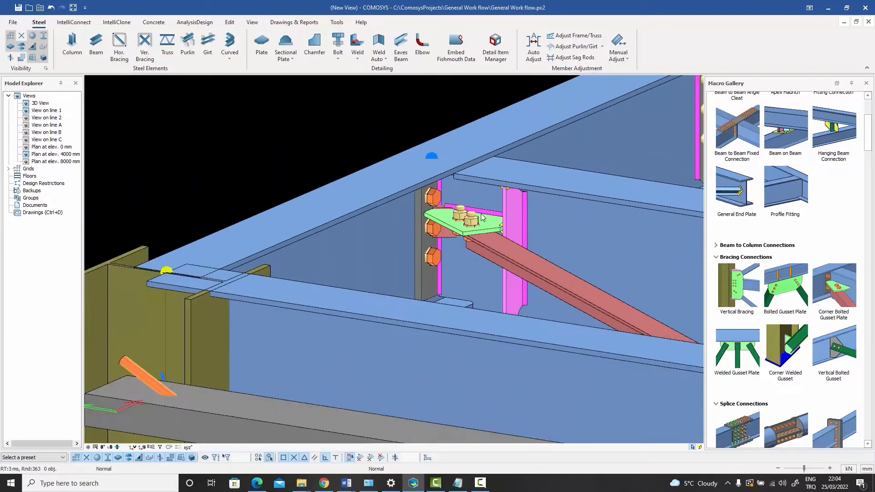
middle_click_drag(482, 218, 373, 249)
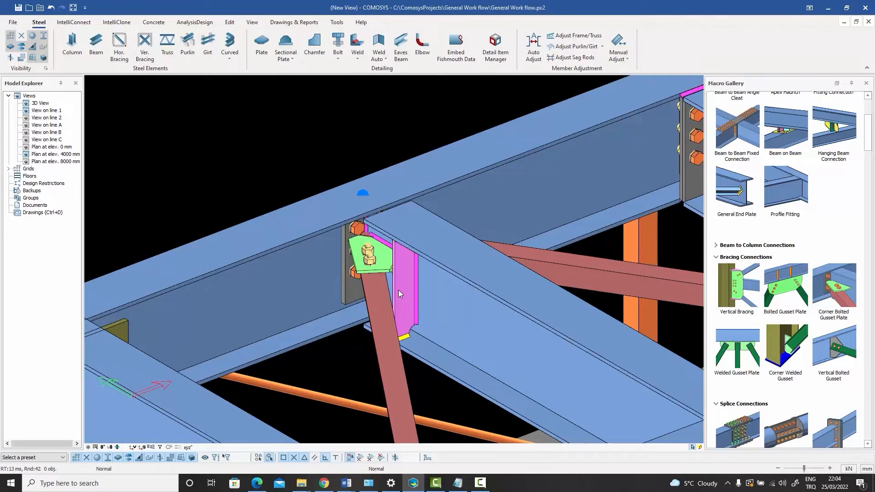
Create a Corner Bolted Gusset Plate joining the edge beam and the brace at the third secondary beam, with the blue connection plate as boundary member
scroll(398, 290, "down", 5)
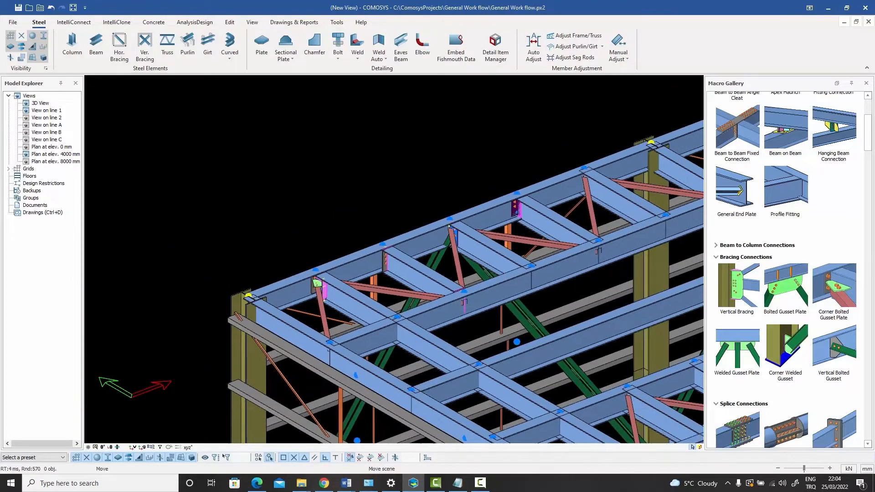
scroll(453, 236, "up", 5)
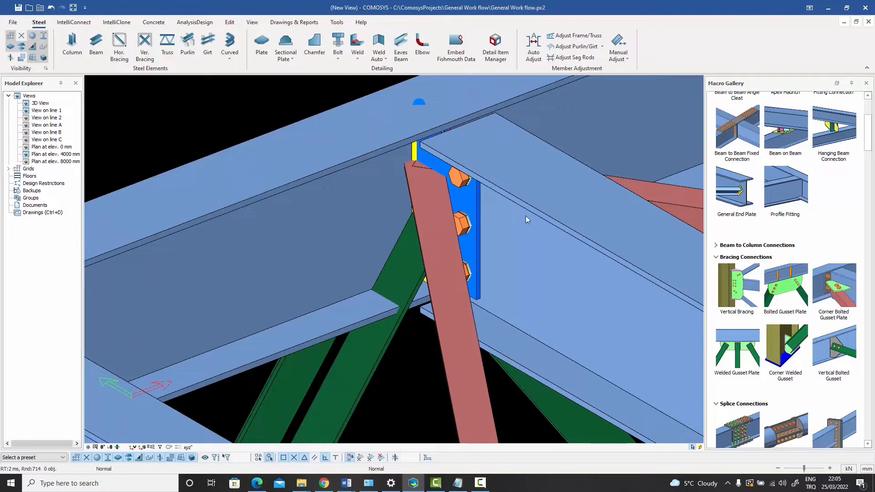
left_click(836, 318)
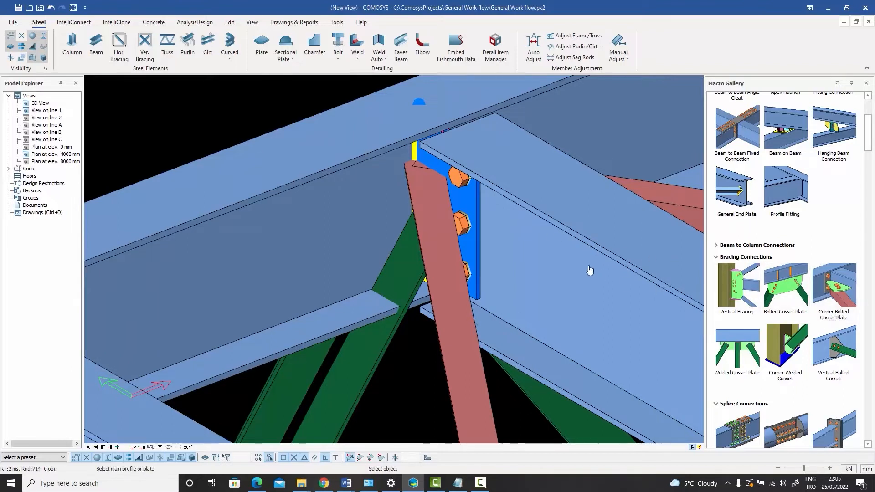
left_click(327, 213)
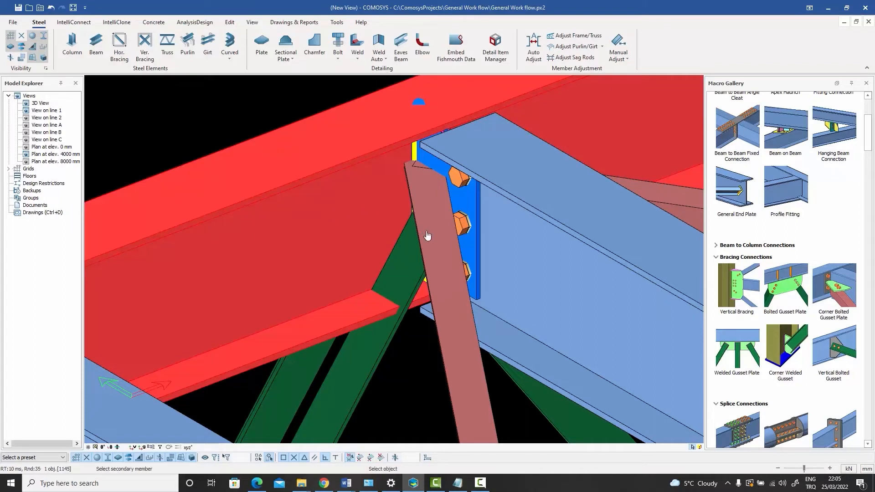
left_click(434, 247)
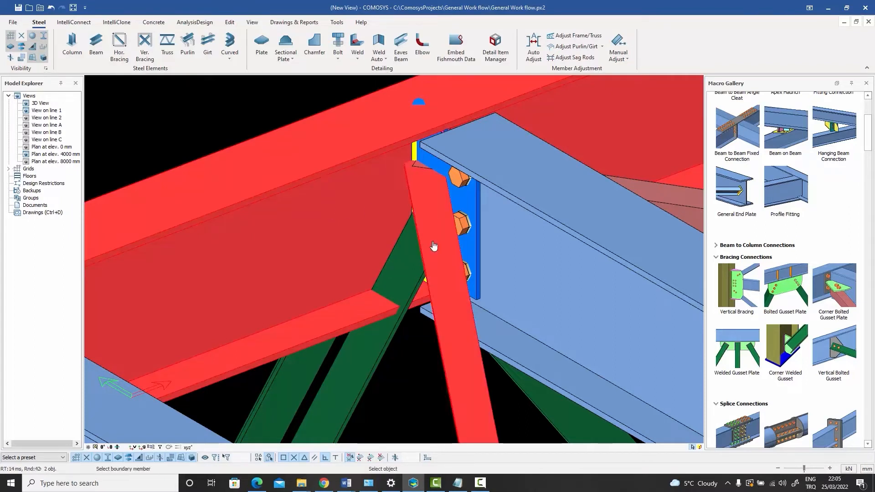
left_click(465, 204)
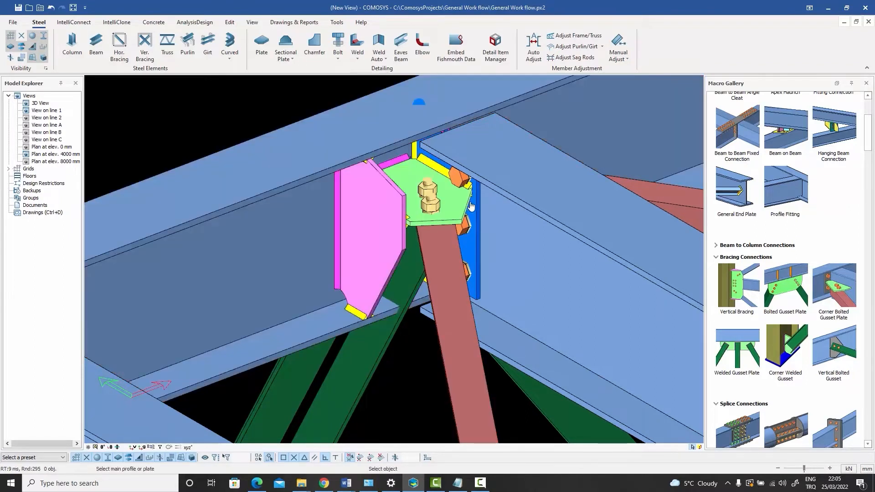
Inspect the new gusset plate against the connection bolts and set its brace's out-of-plane offset to 100
middle_click_drag(477, 206, 461, 252)
left_click(457, 253)
scroll(457, 241, "up", 5)
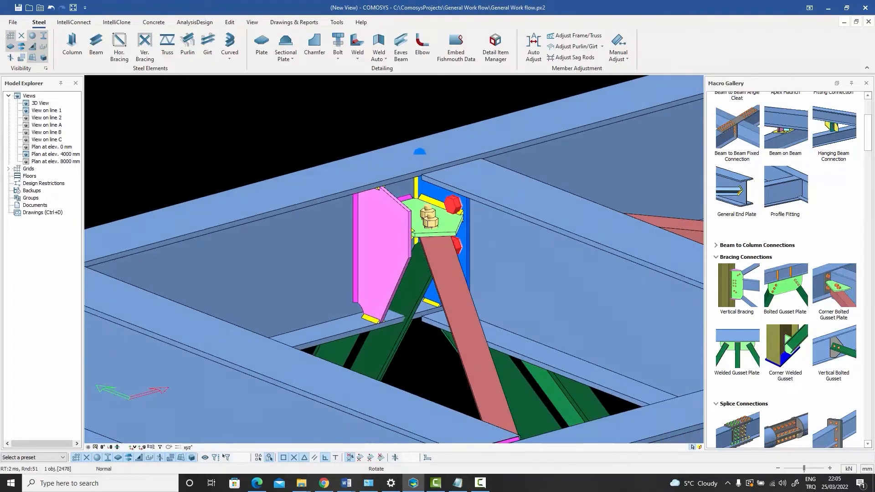
scroll(456, 235, "down", 2)
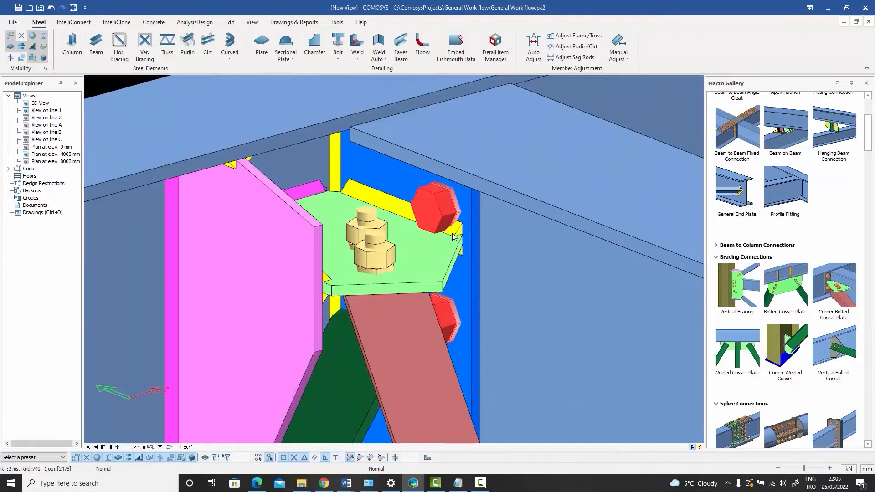
double_click(414, 333)
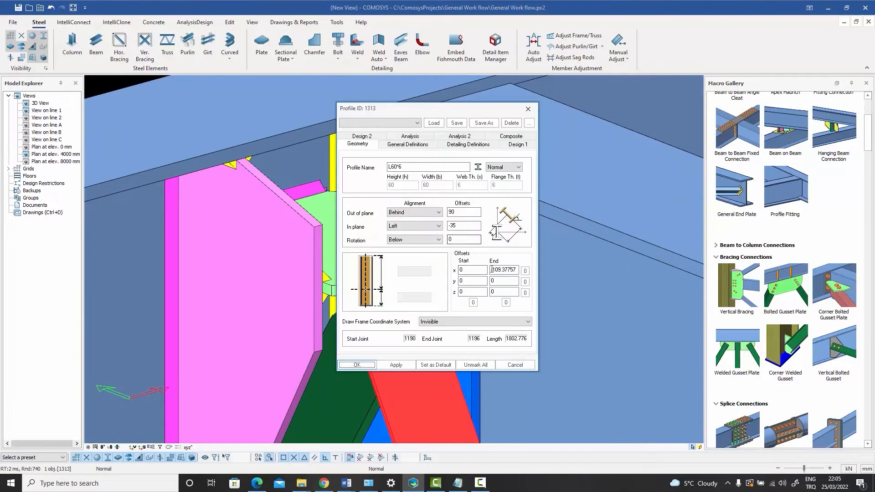
double_click(464, 212)
type("100")
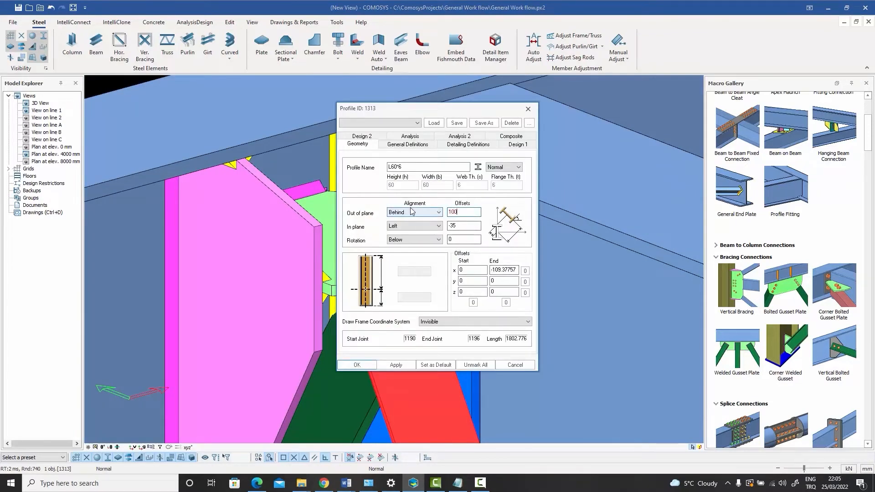
key("Return")
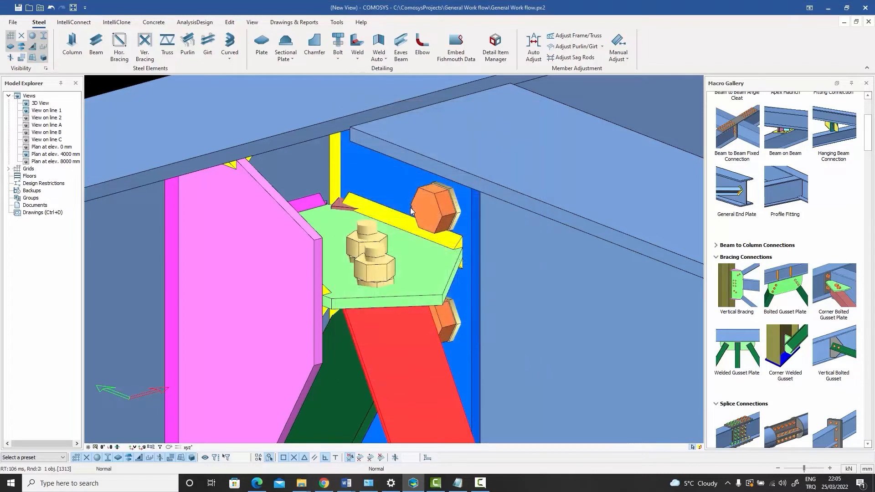
Examine the existing corner gusset plate connection and the unconnected brace end at the other beam joint
scroll(411, 211, "down", 5)
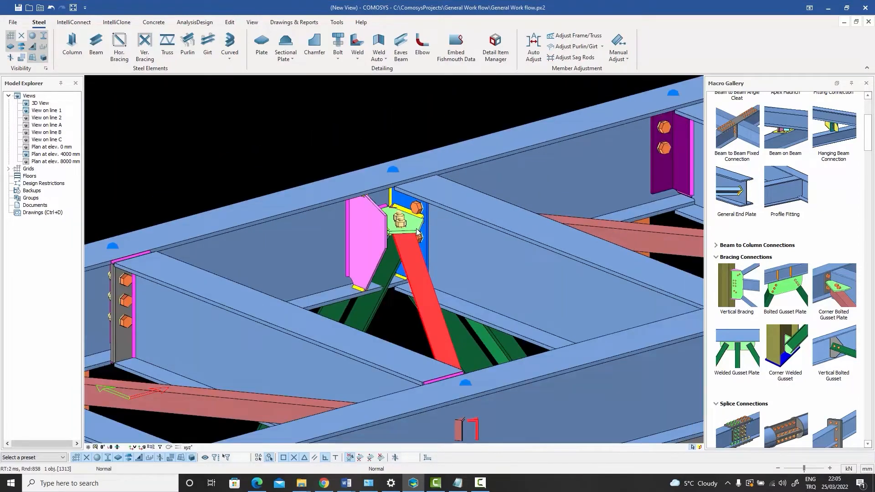
scroll(418, 228, "down", 5)
middle_click_drag(418, 236, 497, 166)
scroll(423, 227, "up", 2)
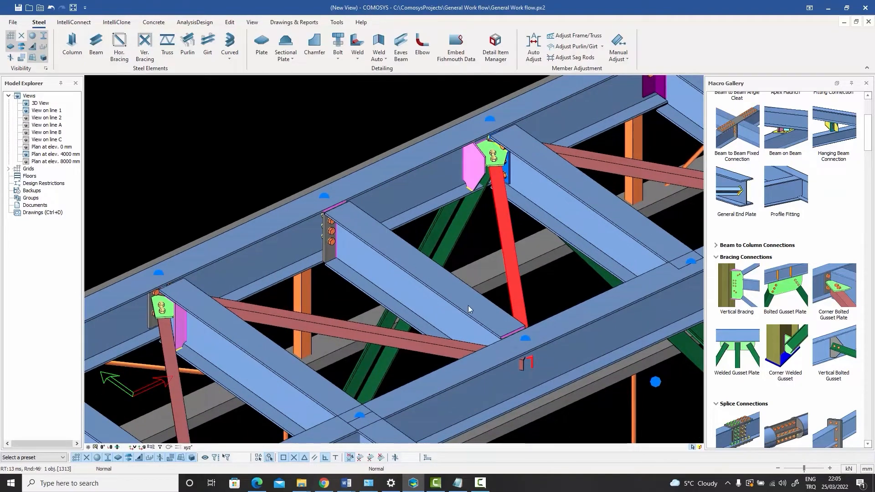
mouse_move(469, 305)
middle_mouse_down()
mouse_move(431, 278)
mouse_move(465, 319)
mouse_move(493, 296)
mouse_move(501, 301)
mouse_move(473, 321)
middle_mouse_up()
scroll(460, 313, "up", 3)
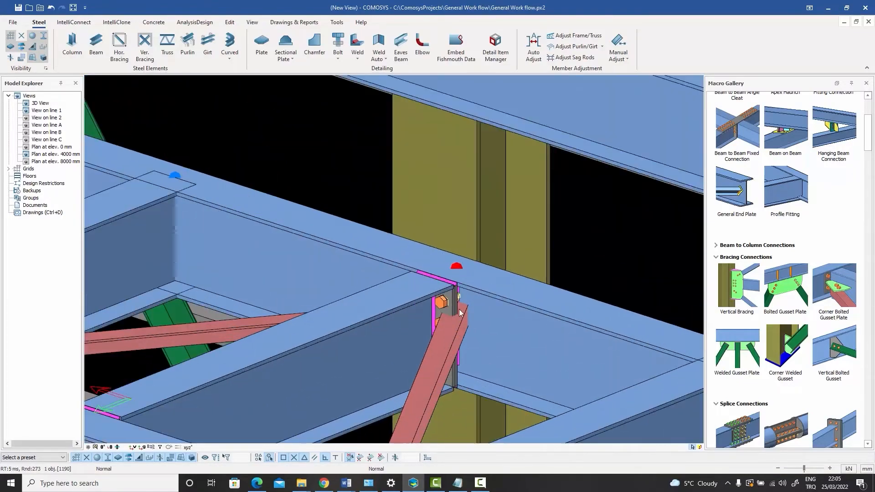
scroll(459, 313, "up", 2)
middle_click_drag(435, 274, 416, 261)
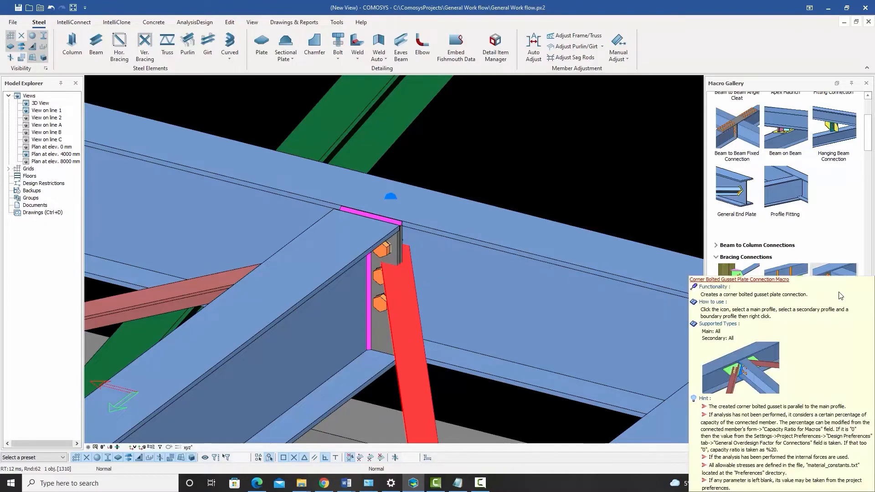
Try a Corner Bolted Gusset Plate with the secondary beam as main profile, the brace as secondary and the grey connection plate as boundary
left_click(834, 314)
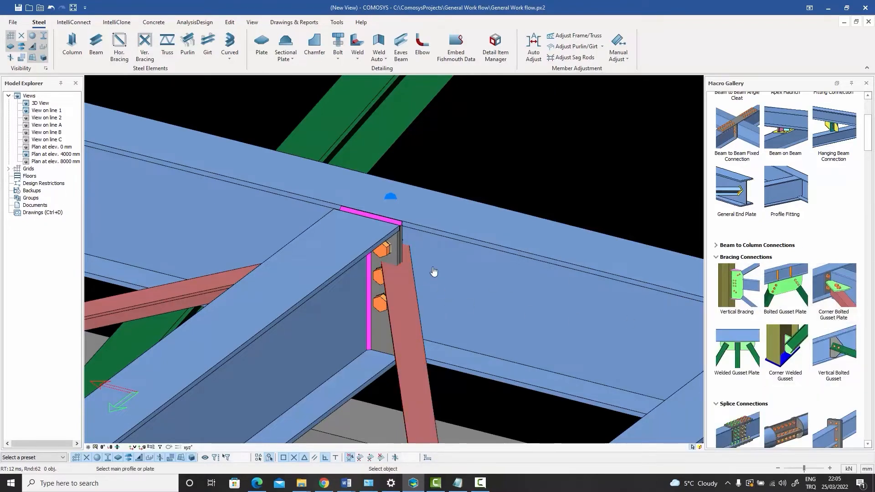
left_click(290, 346)
left_click(415, 332)
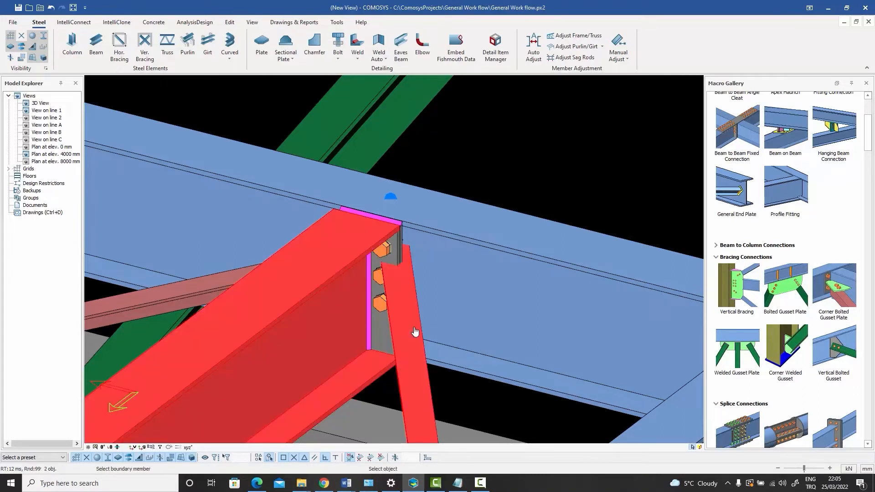
scroll(401, 270, "up", 3)
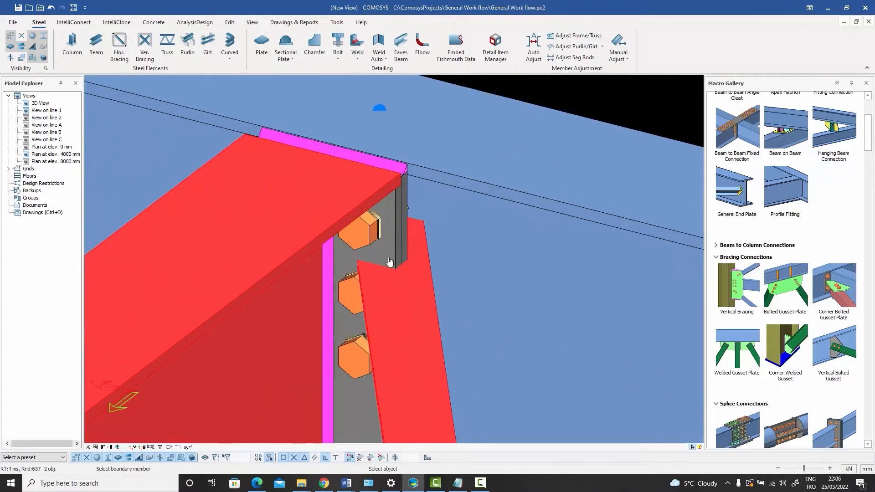
left_click(390, 260)
scroll(404, 257, "down", 3)
key("Escape")
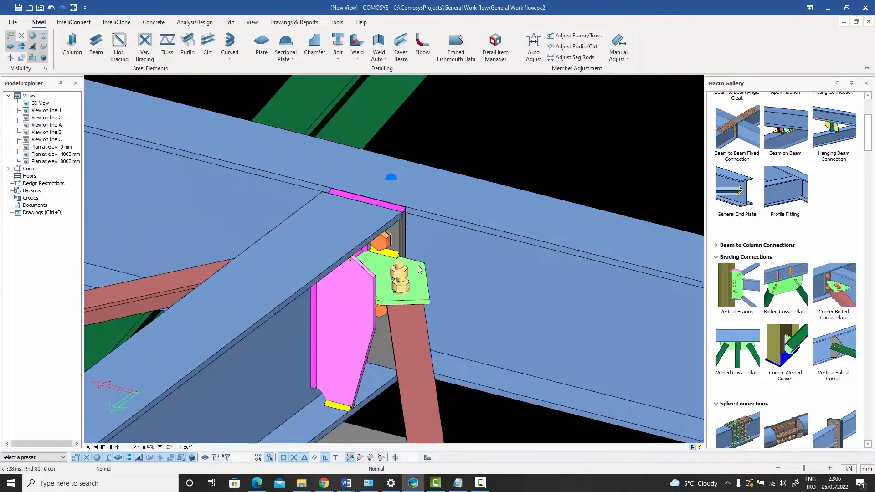
Inspect the new corner gusset plate around the beam's end connection and undo it
mouse_move(418, 265)
middle_mouse_down()
mouse_move(399, 276)
mouse_move(331, 253)
mouse_move(379, 269)
mouse_move(359, 261)
mouse_move(340, 269)
mouse_move(403, 263)
middle_mouse_up()
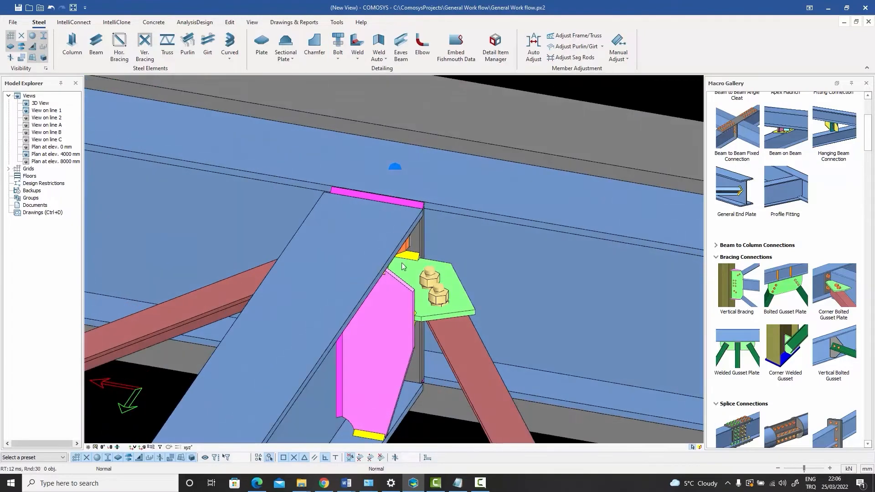
scroll(403, 267, "up", 5)
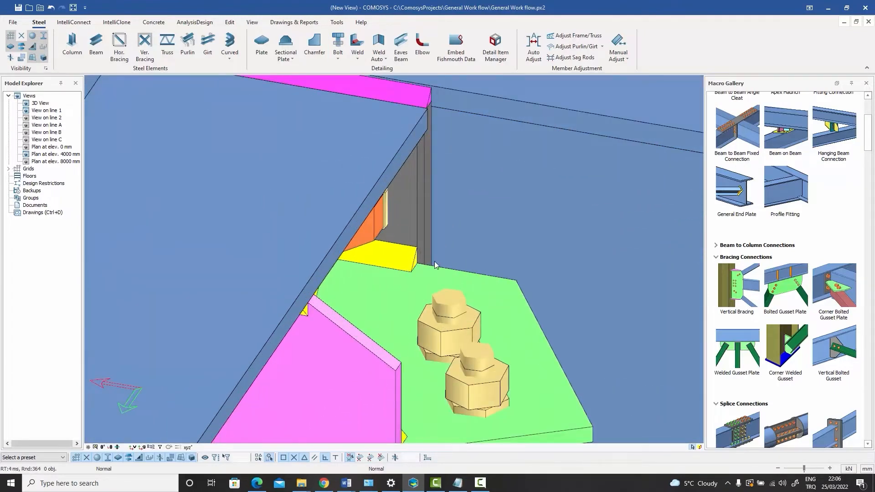
scroll(428, 260, "down", 6)
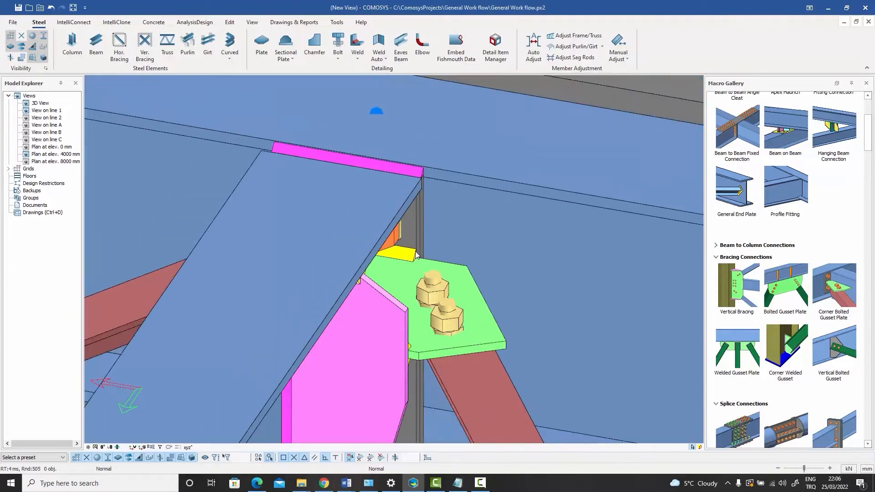
mouse_move(428, 260)
middle_mouse_down()
mouse_move(360, 255)
mouse_move(421, 261)
middle_mouse_up()
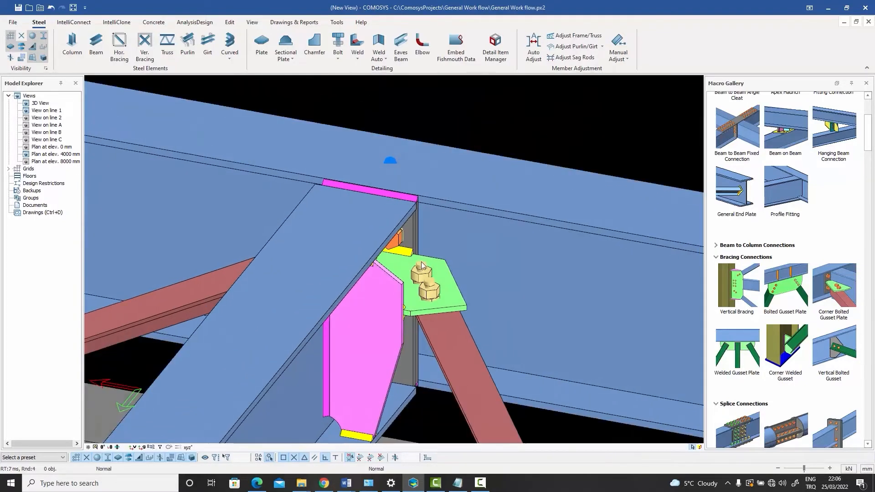
key("ctrl+z")
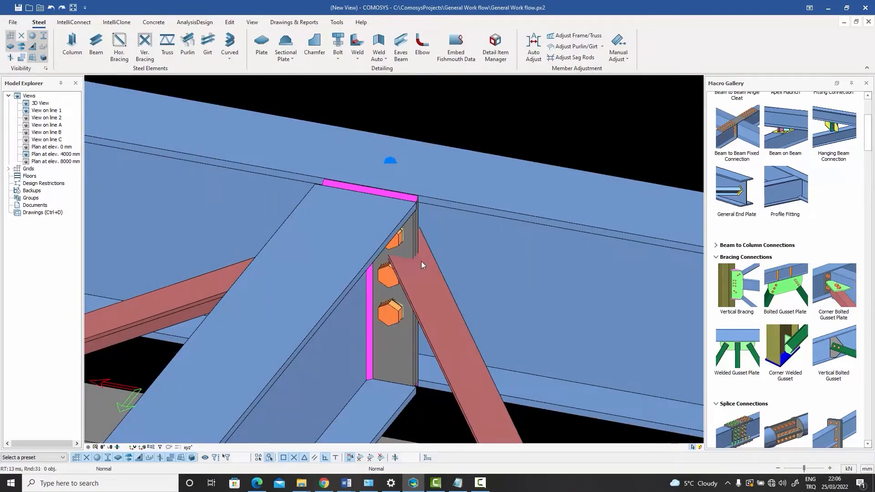
Create a Bolted Gusset Plate connection with the long beam as main profile and the brace as secondary member
left_click(785, 315)
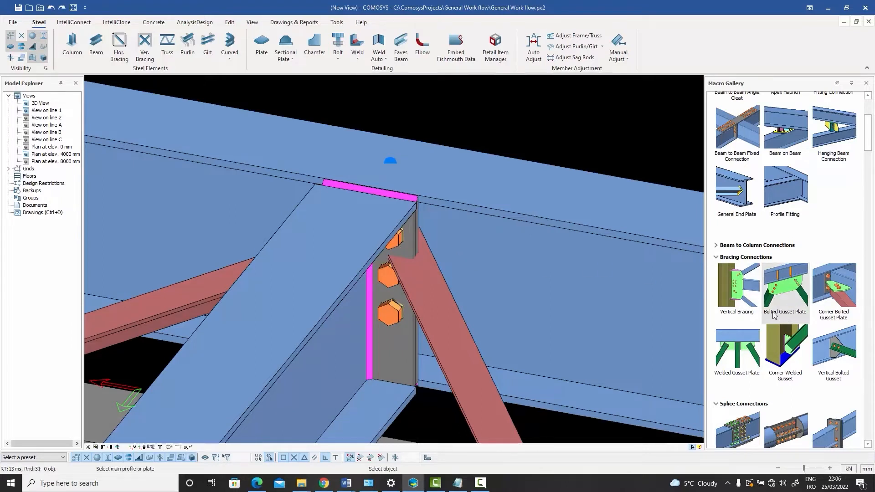
left_click(511, 265)
left_click(442, 299)
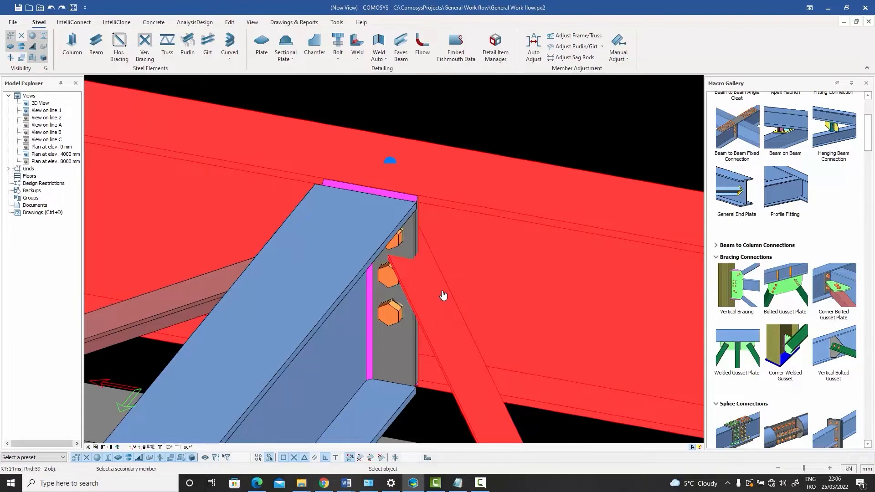
key("Escape")
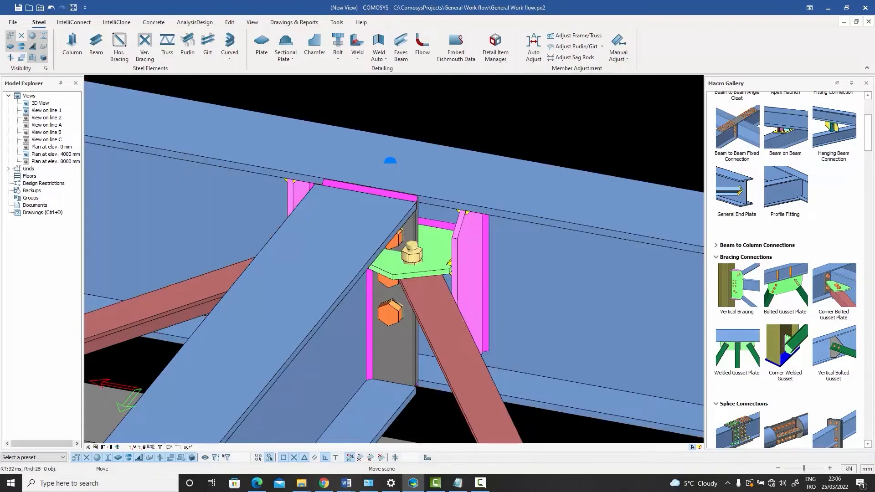
Examine the new gusset plate, its bolt and the brace end beside the beam's end connection
middle_click_drag(502, 223, 352, 261)
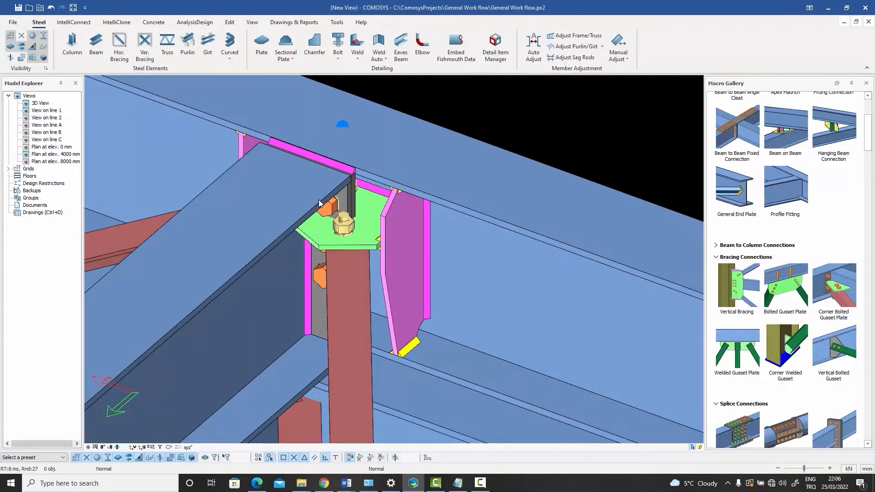
scroll(319, 203, "down", 2)
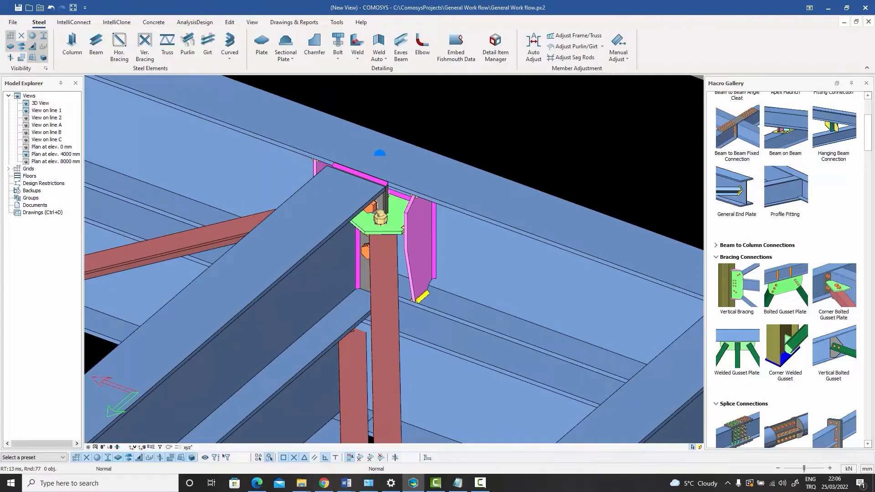
left_click(381, 220)
middle_click_drag(381, 221, 387, 164)
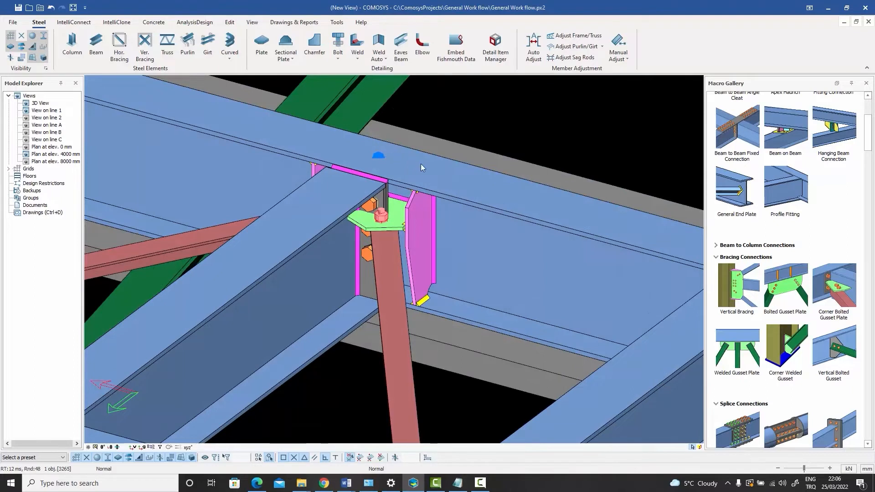
left_click(392, 284)
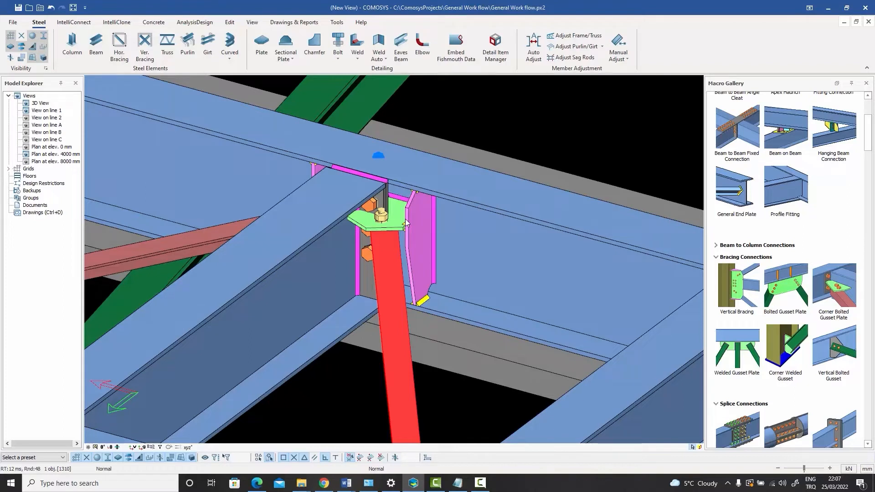
left_click(490, 124)
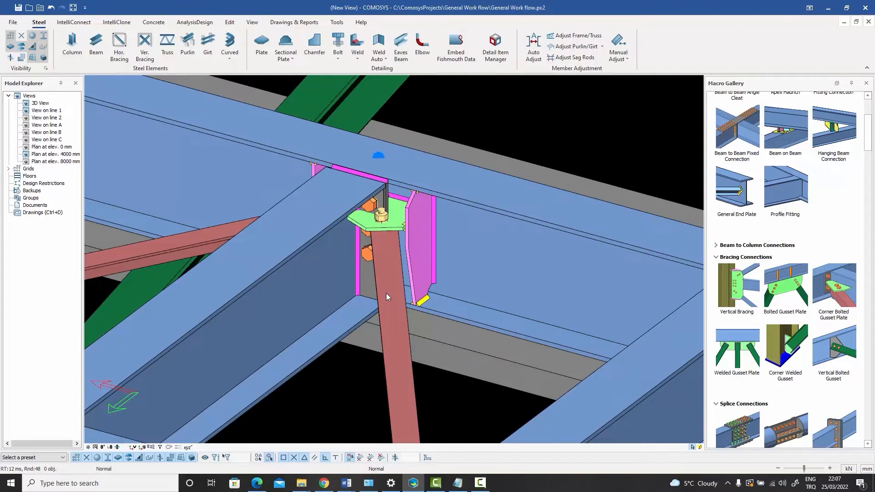
Use Adjust Frame Manually to move the brace's end at the gusset joint by dx 100
left_click(624, 60)
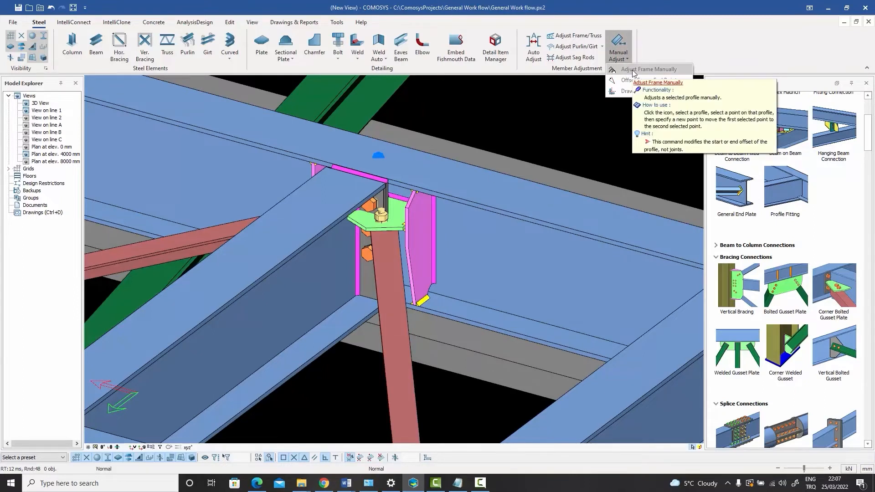
left_click(649, 69)
left_click(390, 288)
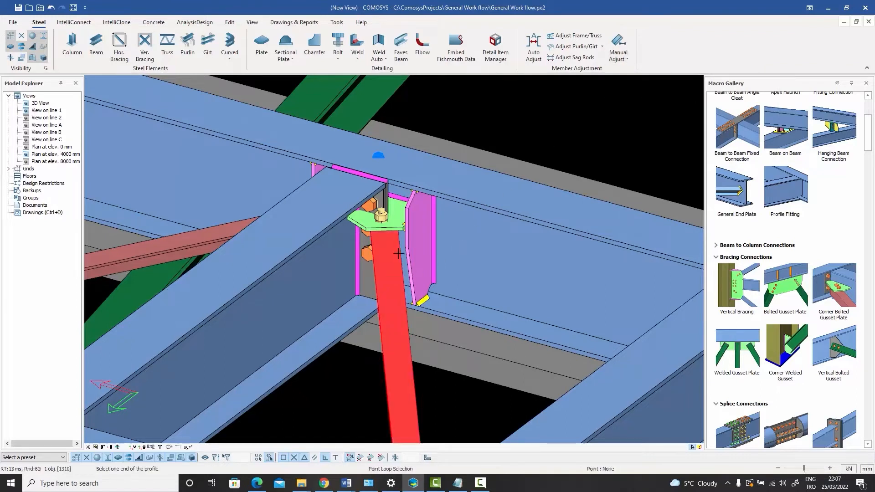
left_click(378, 155)
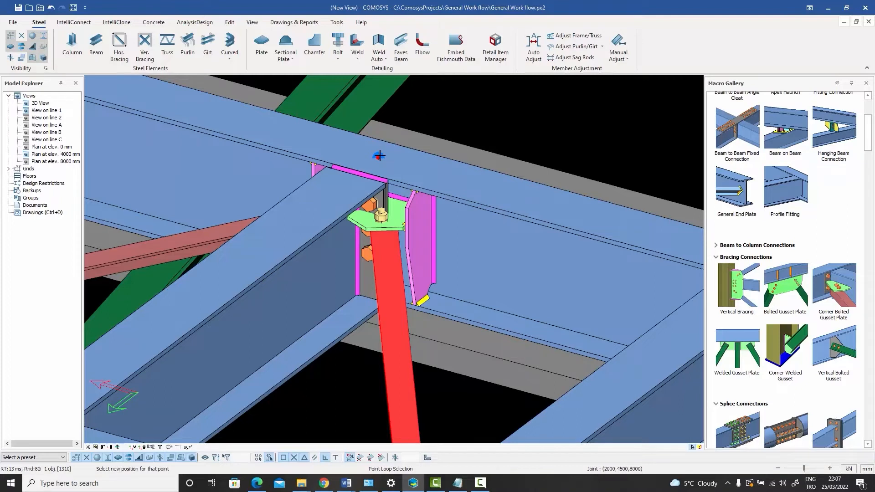
key("Return")
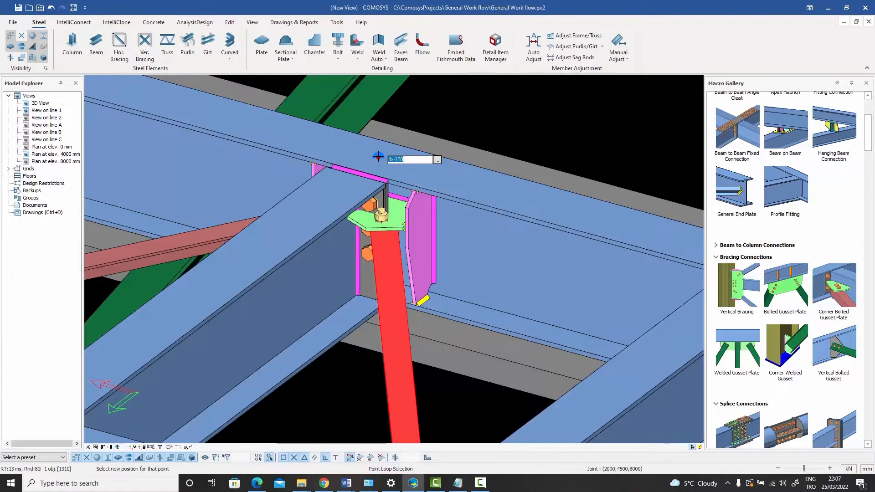
key("Return")
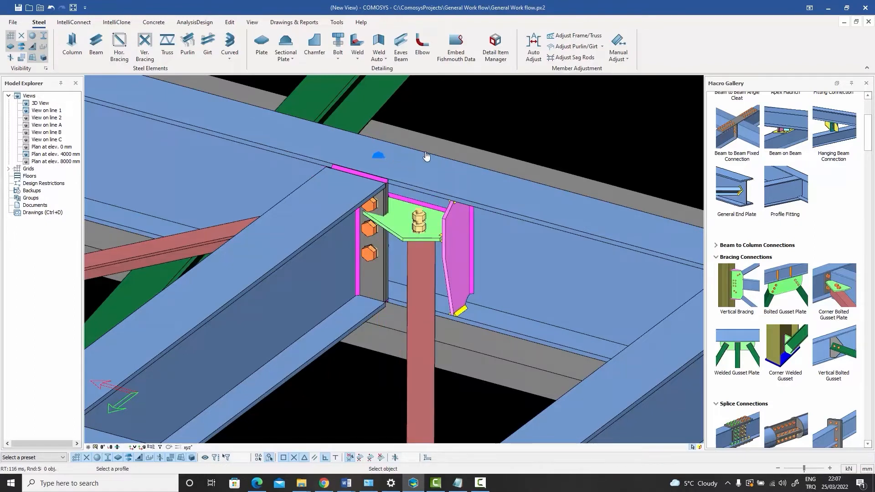
key("Escape")
Open the bolted gusset connection's properties and apply a plate end distance of 50, measured along the edge on the main beam
left_click(396, 231)
mouse_move(397, 231)
middle_mouse_down()
mouse_move(335, 269)
mouse_move(344, 248)
mouse_move(396, 235)
middle_mouse_up()
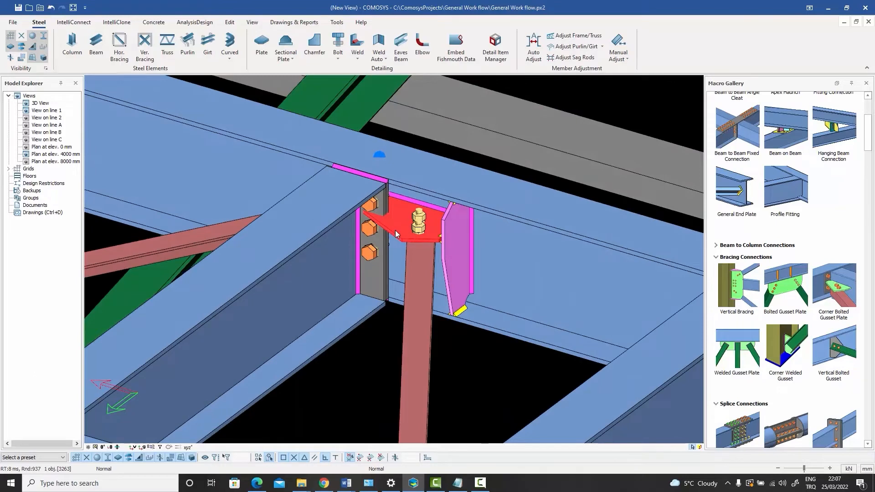
left_click(396, 234)
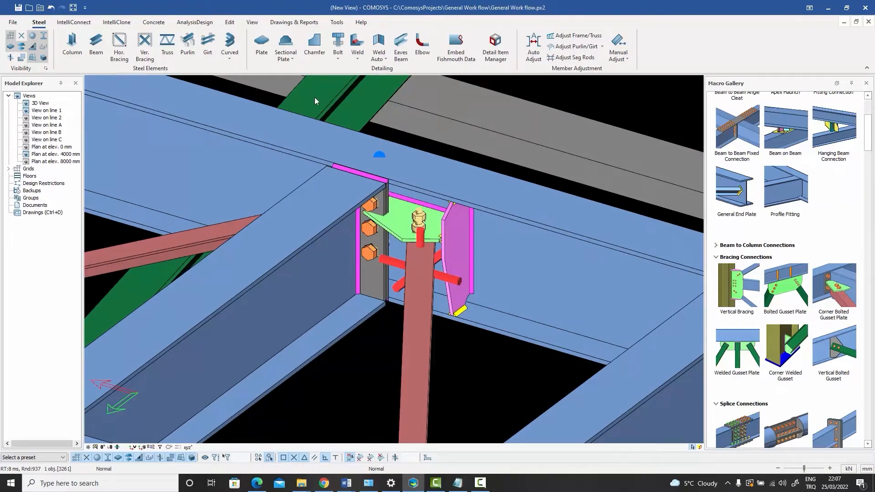
key("alt+Return")
left_click_drag(327, 140, 77, 34)
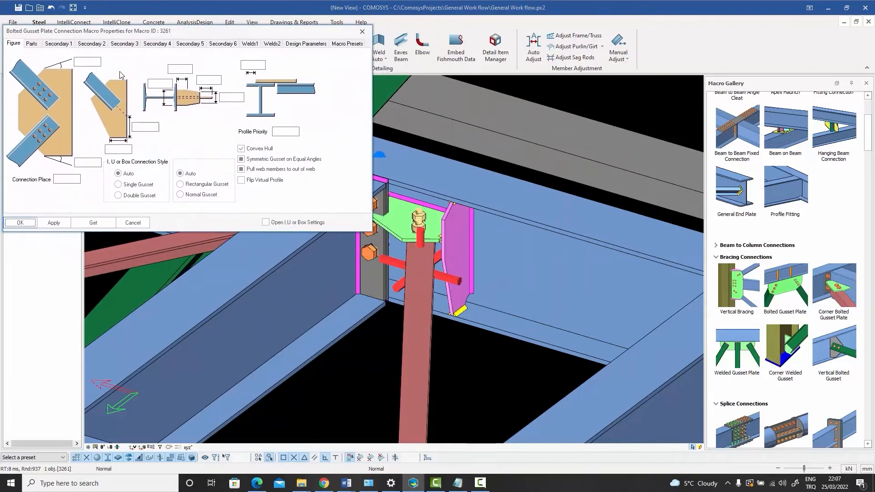
left_click(147, 127)
type("50")
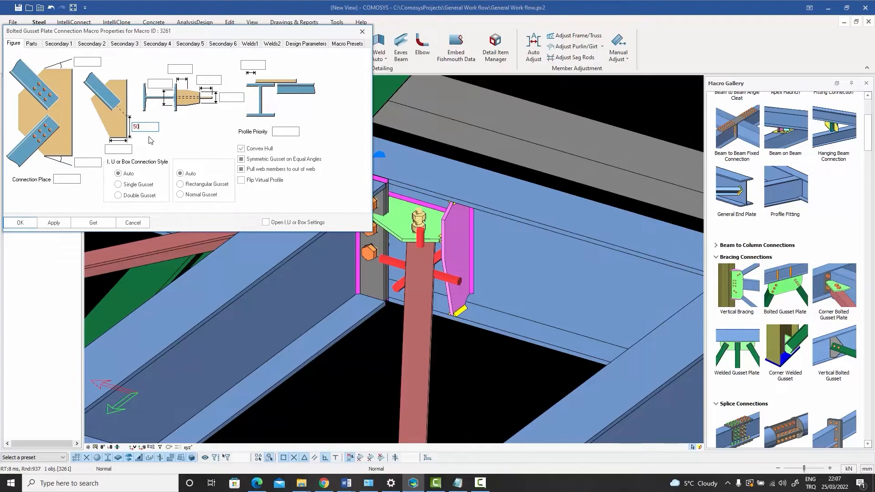
left_click(55, 223)
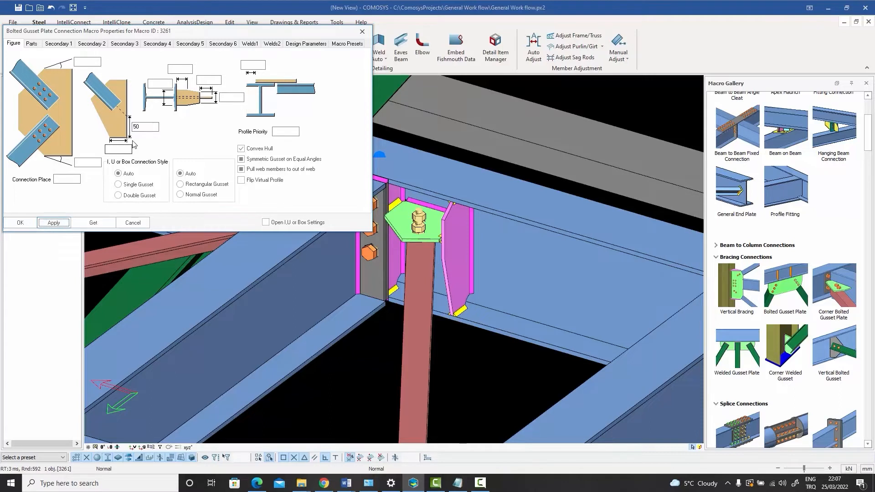
Change the gusset plate's end distance to 40 and apply it
double_click(137, 127)
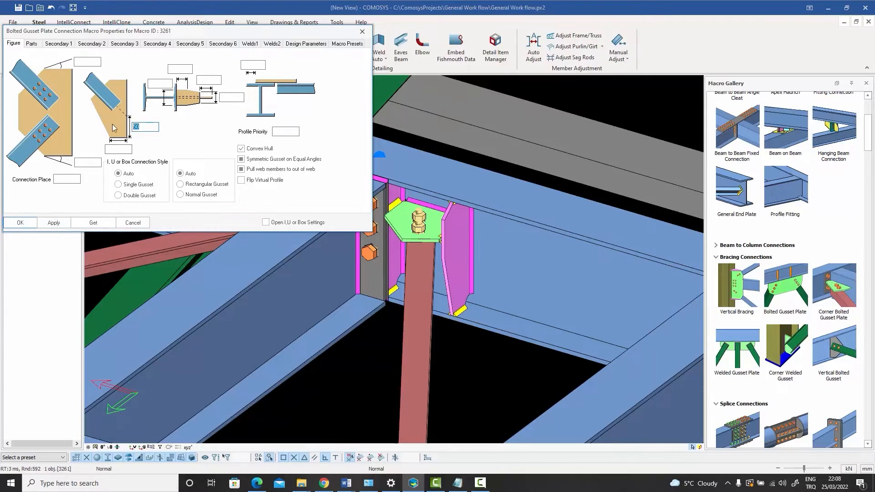
type("40")
left_click(54, 222)
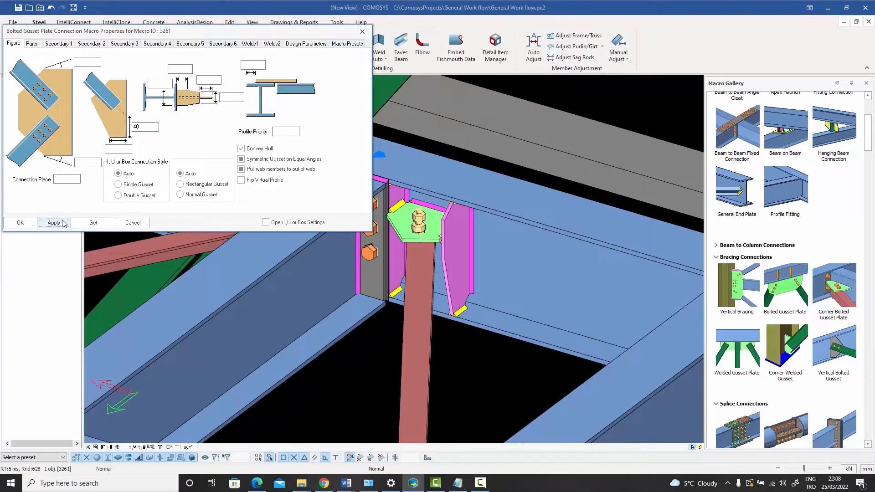
Turn off the right gusset stiffener in the connection's parts settings and apply the change
left_click(32, 43)
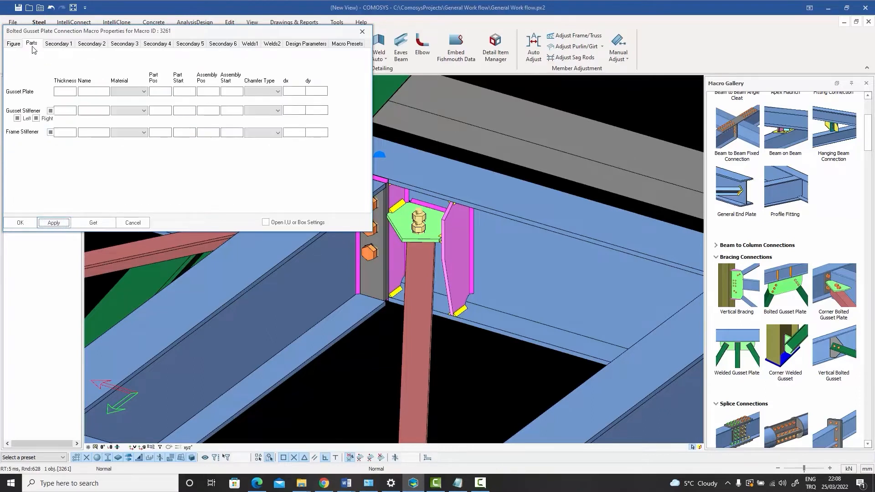
left_click(36, 119)
left_click(52, 222)
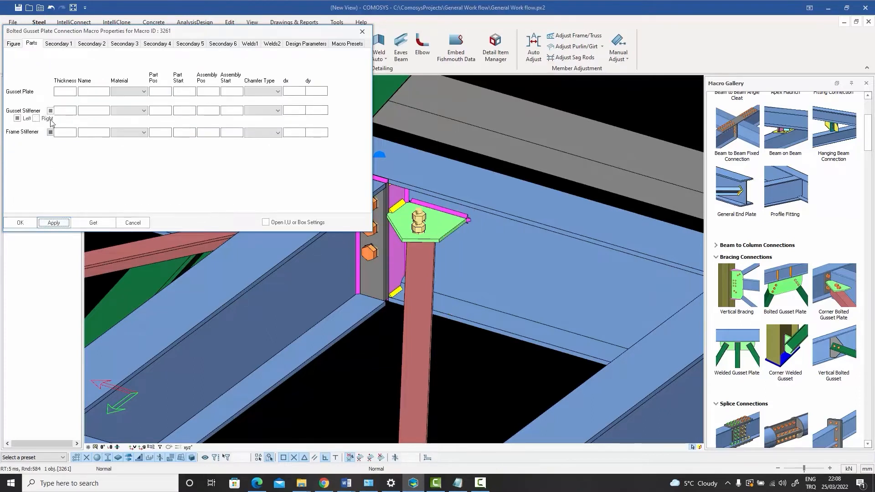
Switch the gusset stiffener from the left side to the right side, apply the change and close the connection properties
left_click(36, 118)
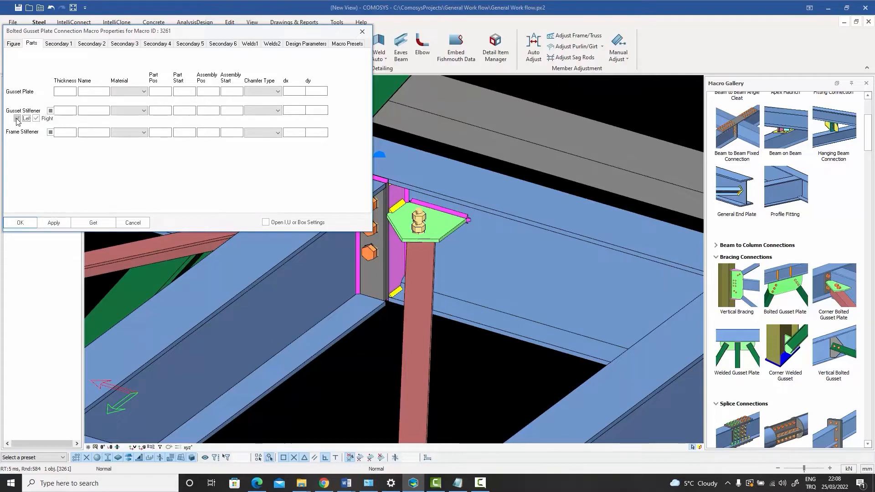
left_click(53, 223)
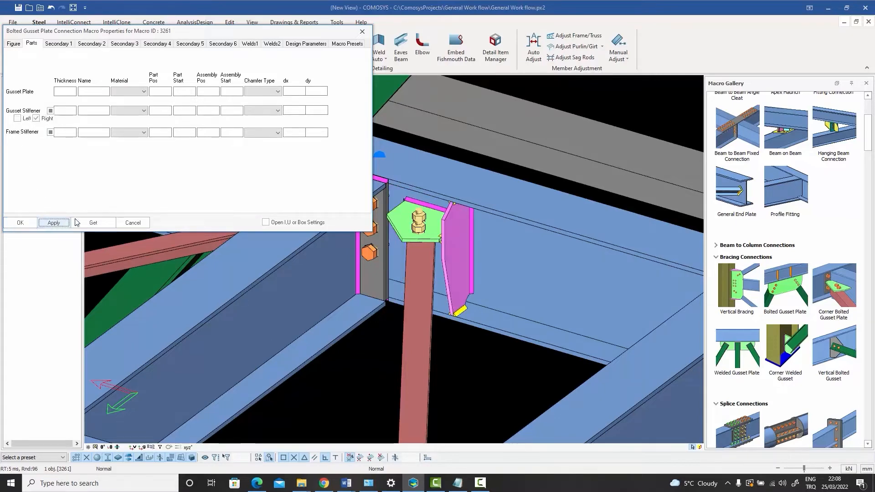
left_click(133, 223)
Examine the bolted gusset plate and its stiffener from several angles, checking the clearance to the adjacent beam's end plate
mouse_move(394, 321)
middle_mouse_down()
mouse_move(385, 315)
mouse_move(397, 325)
middle_mouse_up()
middle_click_drag(412, 268, 452, 226)
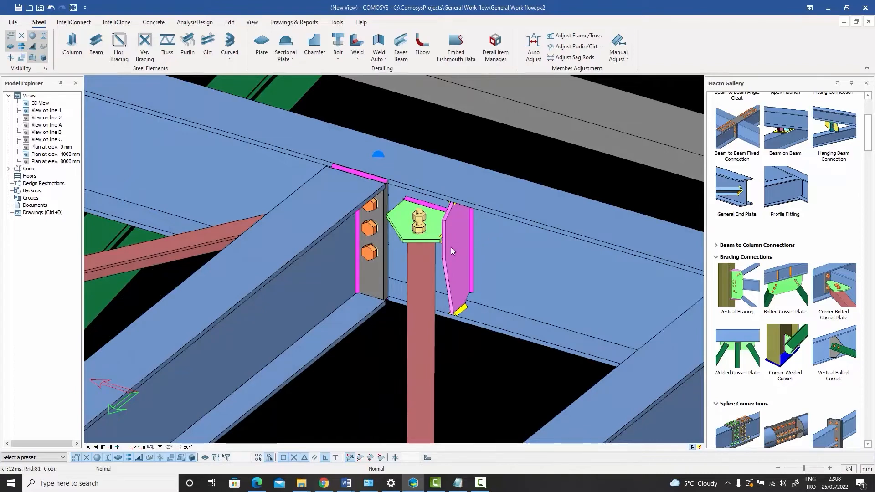
scroll(424, 223, "down", 3)
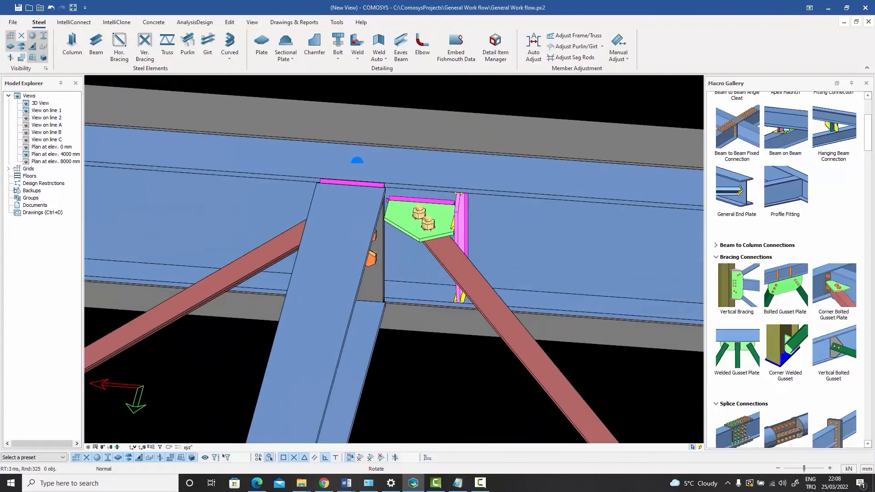
scroll(418, 227, "up", 3)
scroll(420, 227, "up", 6)
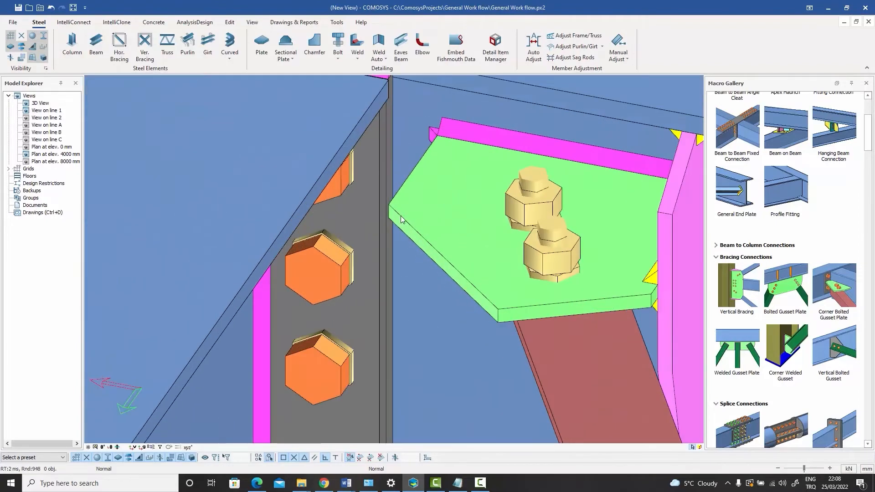
scroll(415, 222, "down", 2)
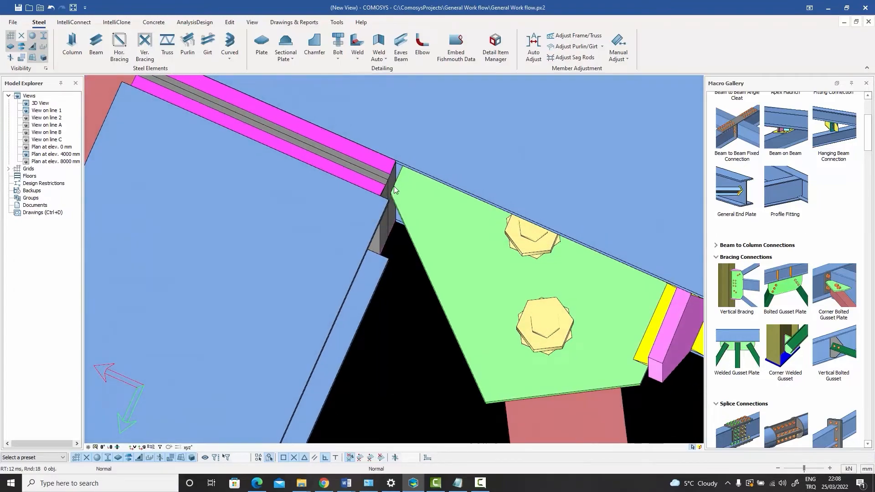
scroll(415, 222, "down", 4)
mouse_move(414, 222)
middle_mouse_down()
mouse_move(415, 195)
mouse_move(423, 219)
middle_mouse_up()
scroll(416, 199, "down", 2)
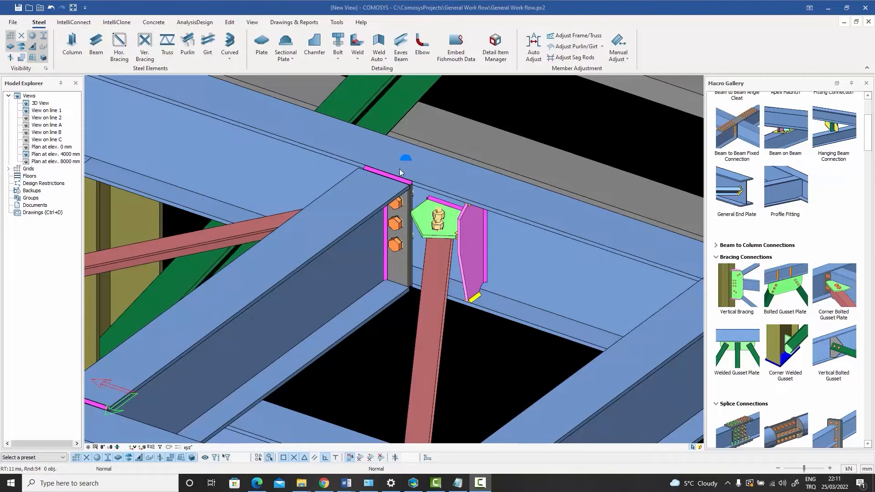
Display the joint in wireframe and as member axis lines, and return to the solid display
key("2")
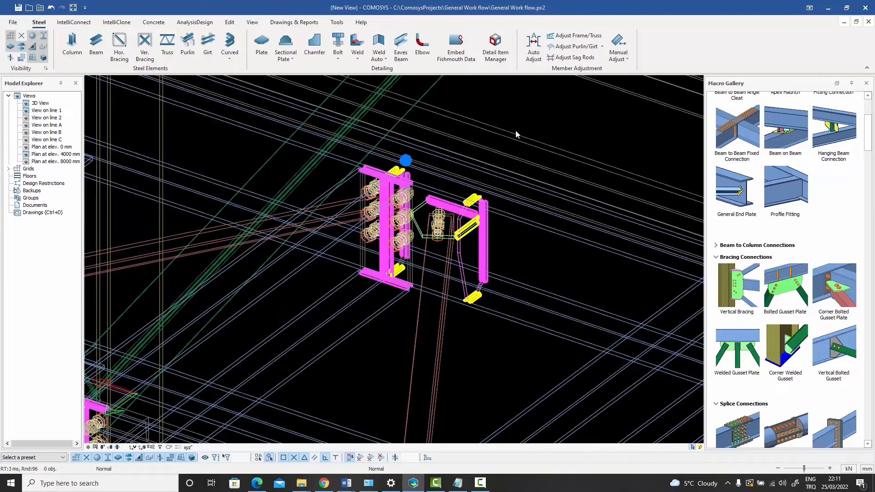
key("1")
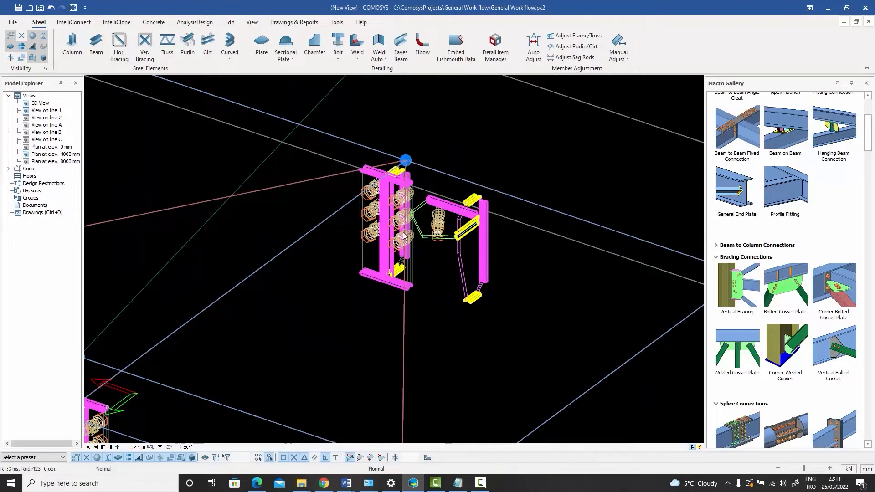
key("3")
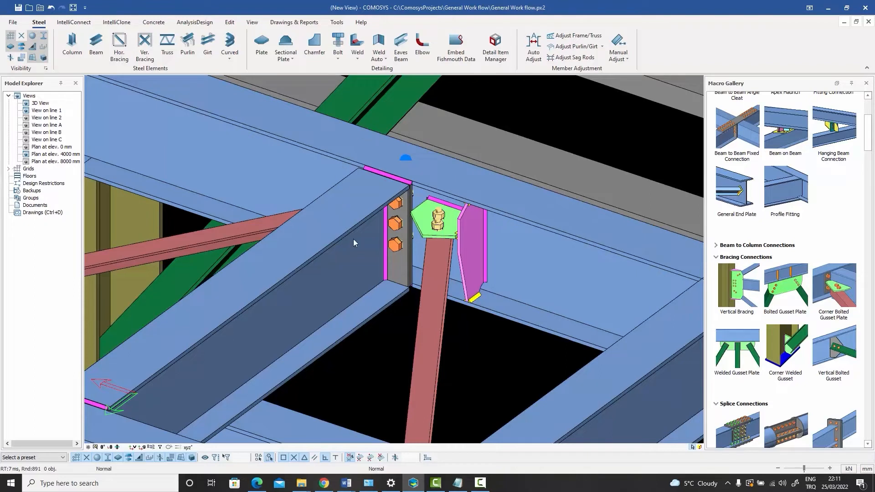
Highlight the gusset stiffener, the gusset plate and the main beam in turn to identify the joint's parts, and clear the selection
left_click(467, 235)
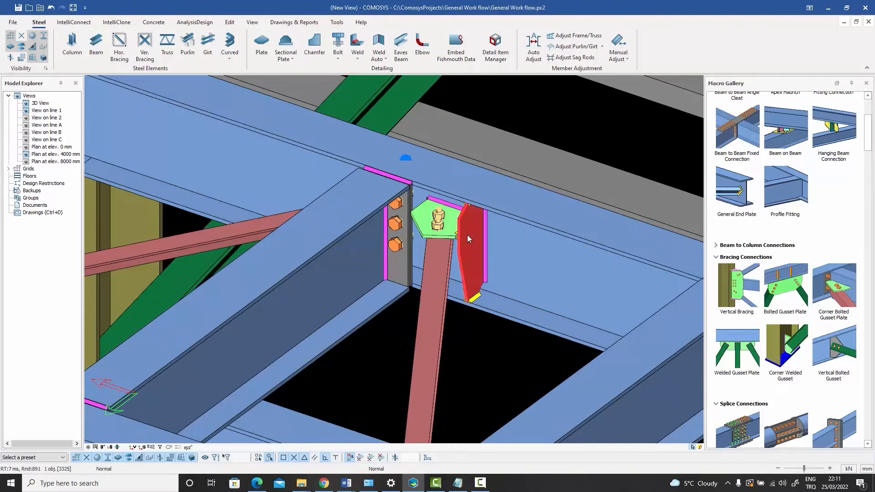
left_click(423, 231)
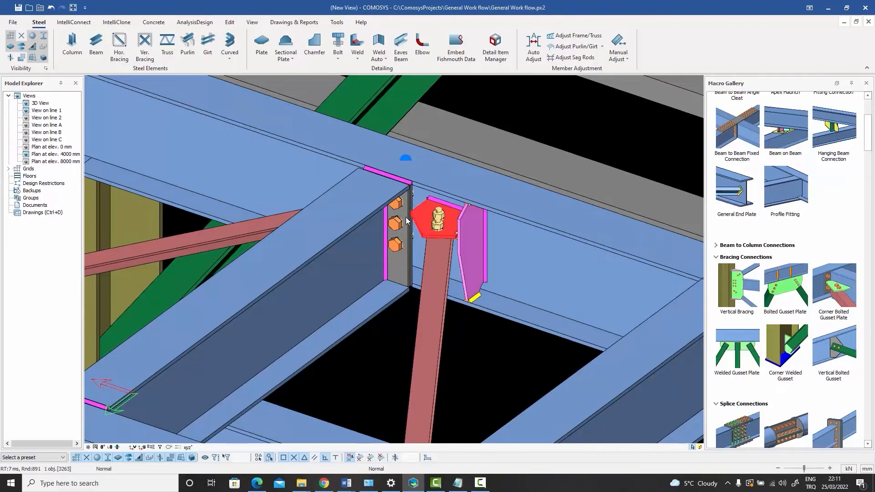
left_click(407, 221)
left_click(476, 111)
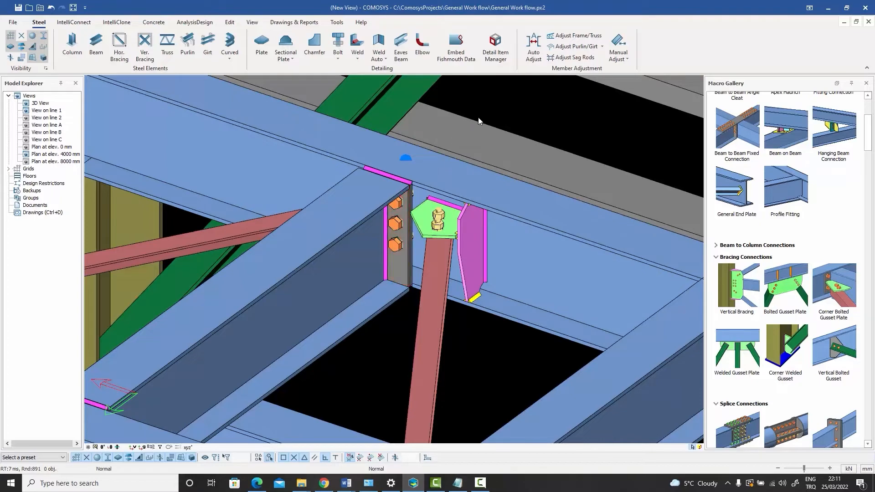
left_click(527, 222)
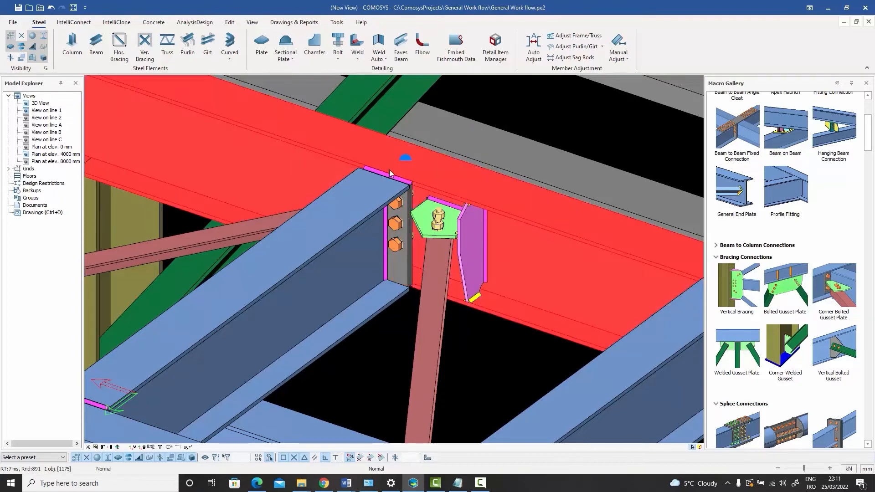
left_click(474, 104)
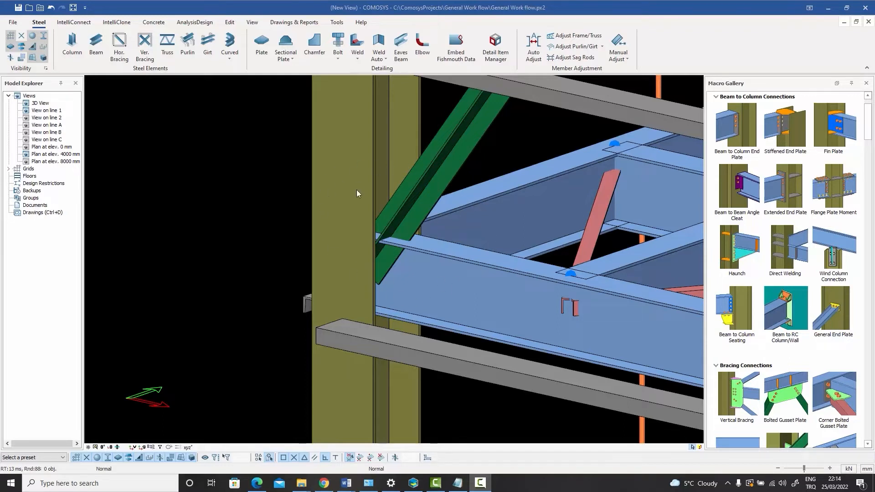
Examine the column joint, highlighting the column, the beams framing into it and the diagonal brace, including from the opposite side
left_click(362, 162)
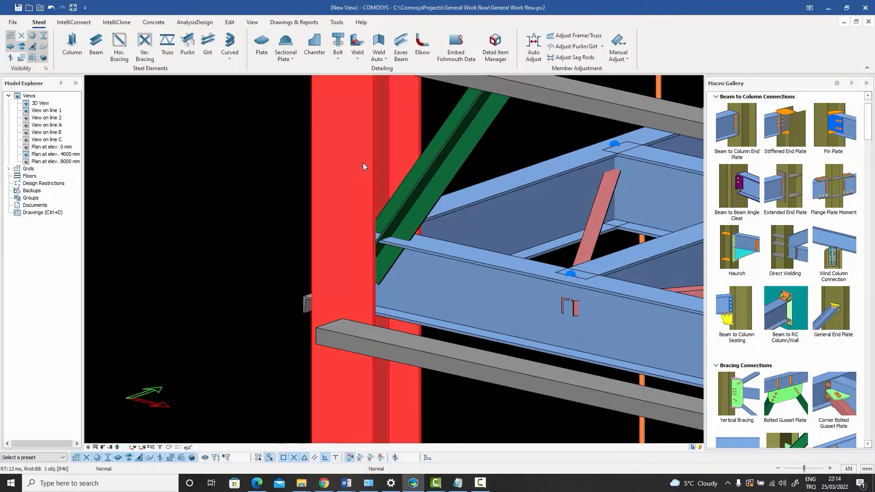
left_click(465, 276)
left_click(477, 204)
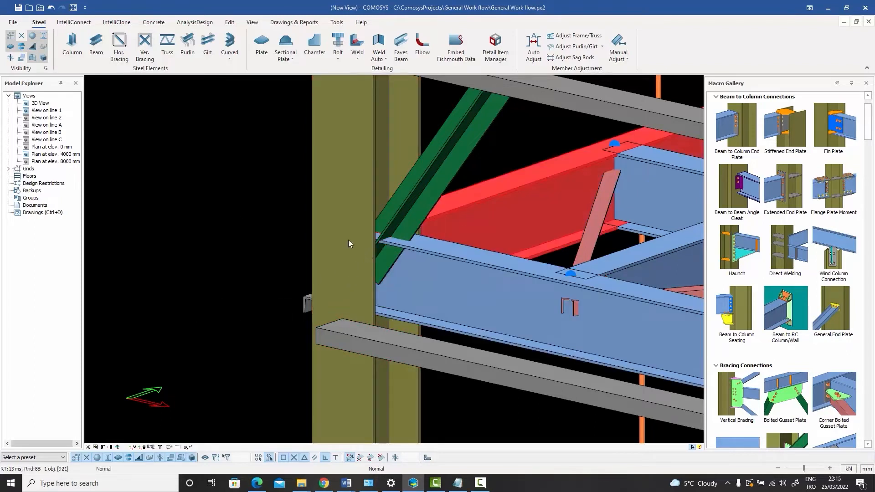
left_click(421, 195)
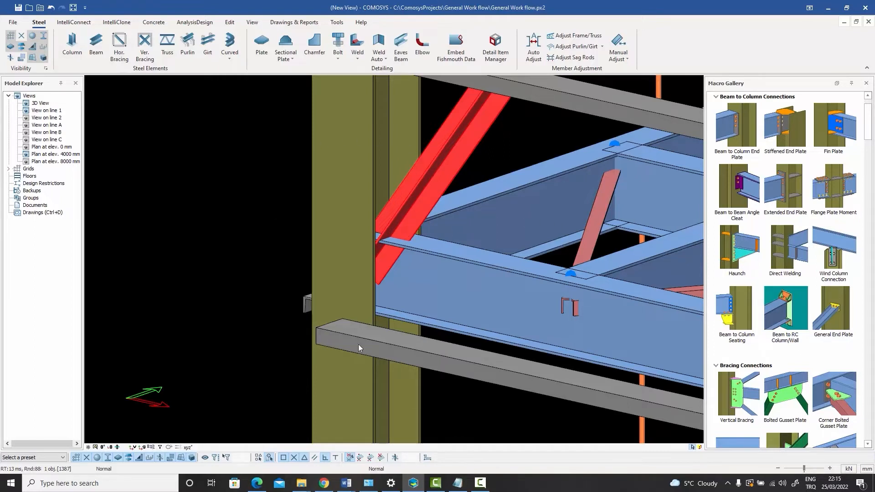
left_click(277, 200)
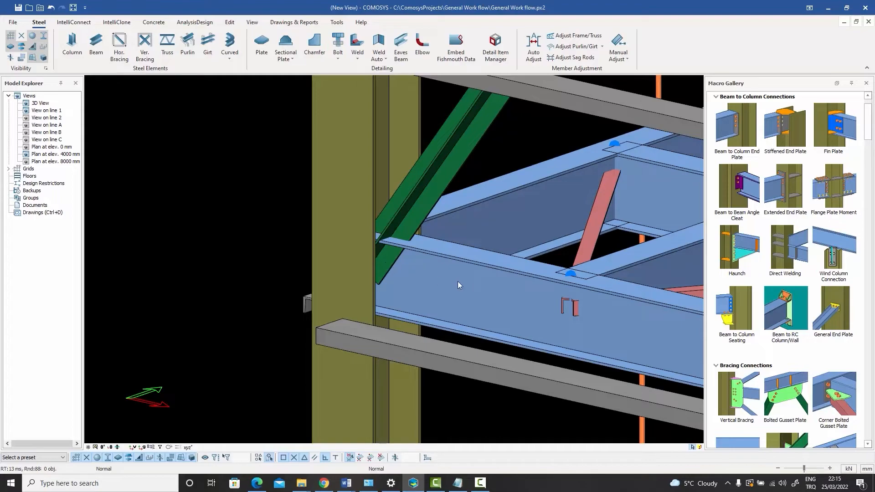
left_click(411, 218)
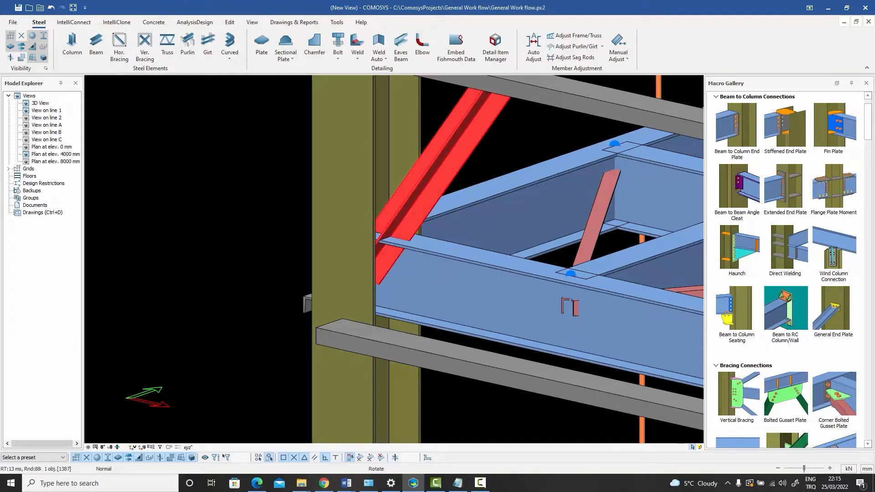
scroll(412, 218, "down", 3)
middle_click_drag(411, 218, 463, 252)
middle_click_drag(588, 251, 394, 256)
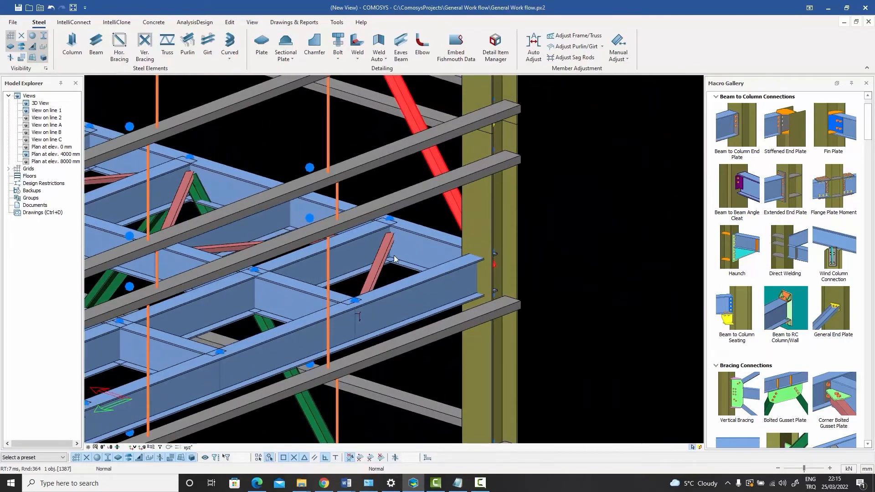
left_click(546, 261)
Connect the outer beam to the column with an Extended End Plate connection and end the command
scroll(547, 262, "up", 3)
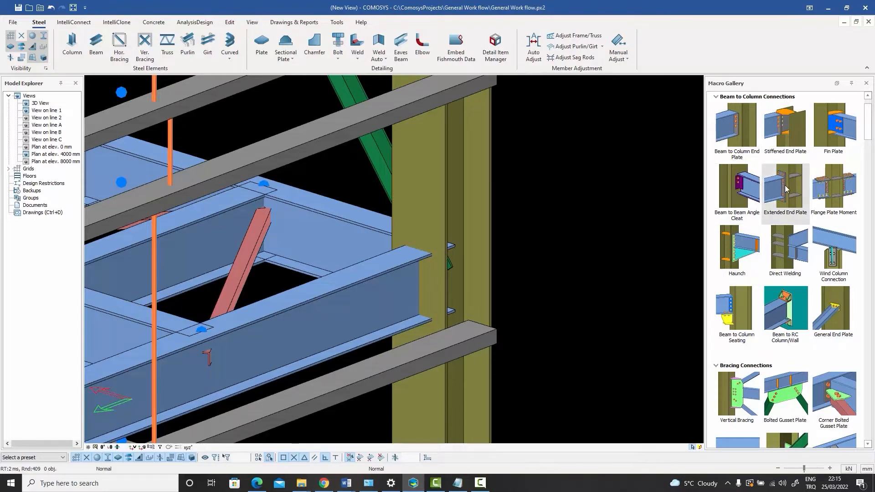
left_click(787, 219)
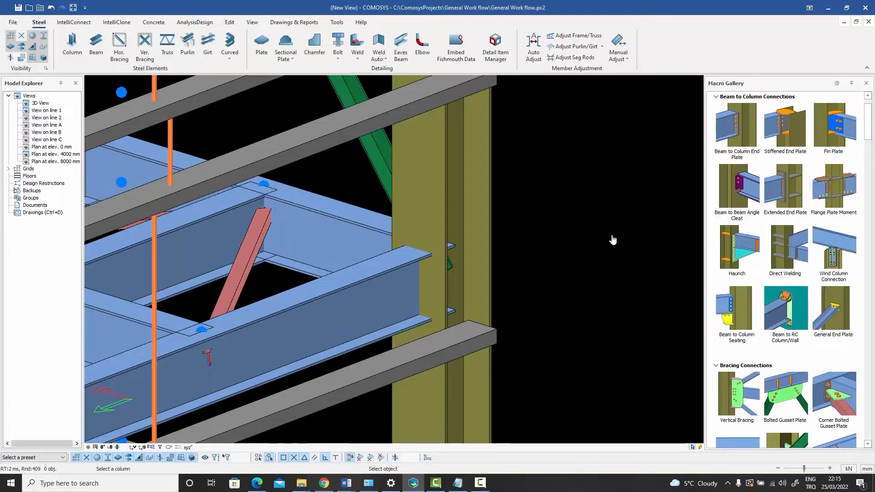
left_click(434, 286)
left_click(378, 282)
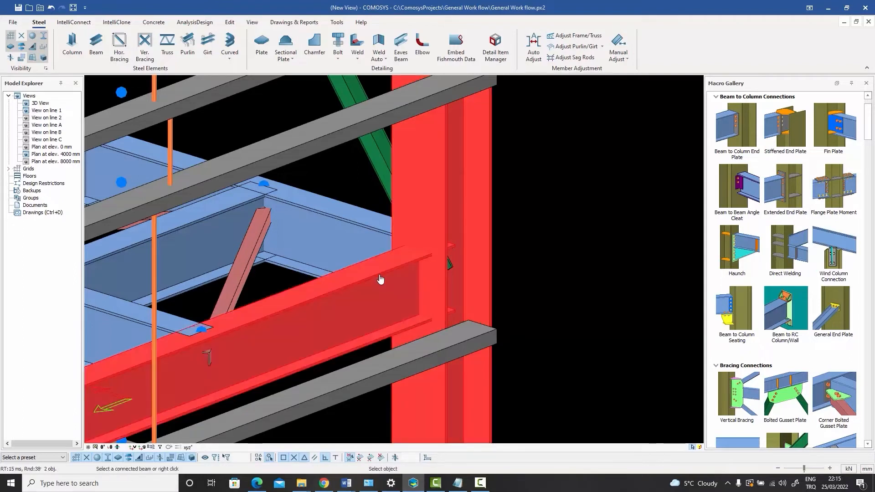
right_click(381, 279)
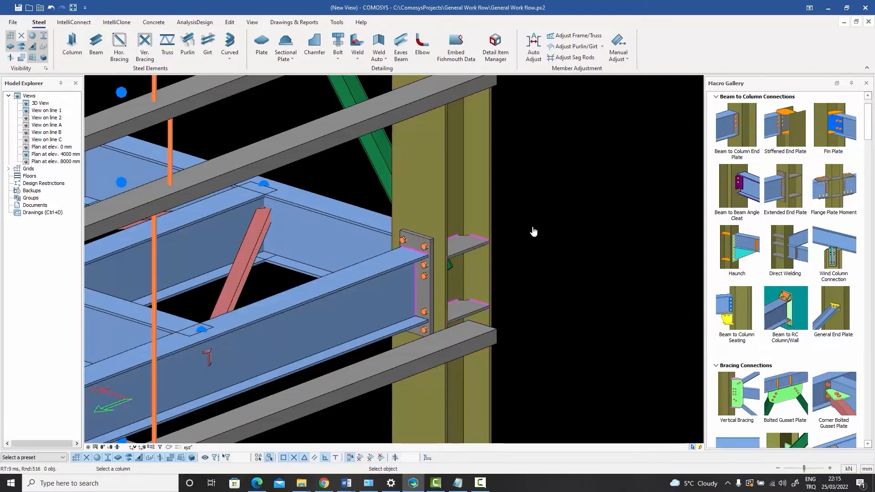
key("Escape")
scroll(429, 278, "up", 2)
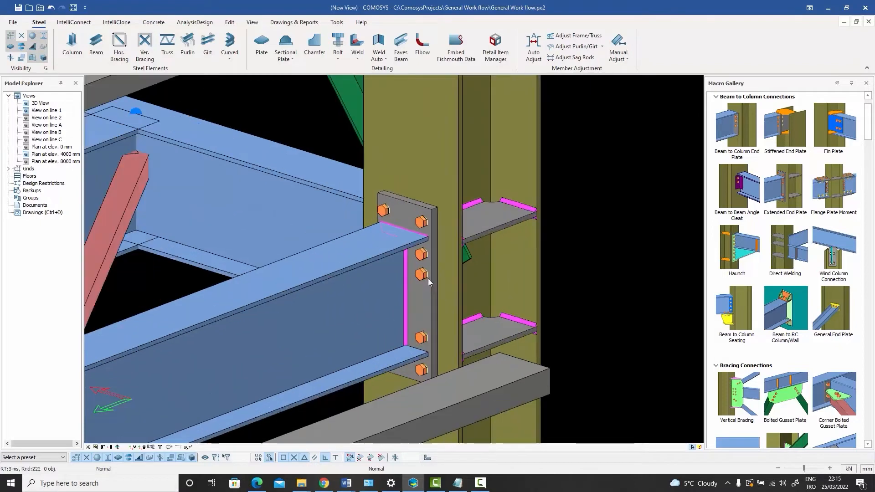
scroll(426, 277, "up", 3)
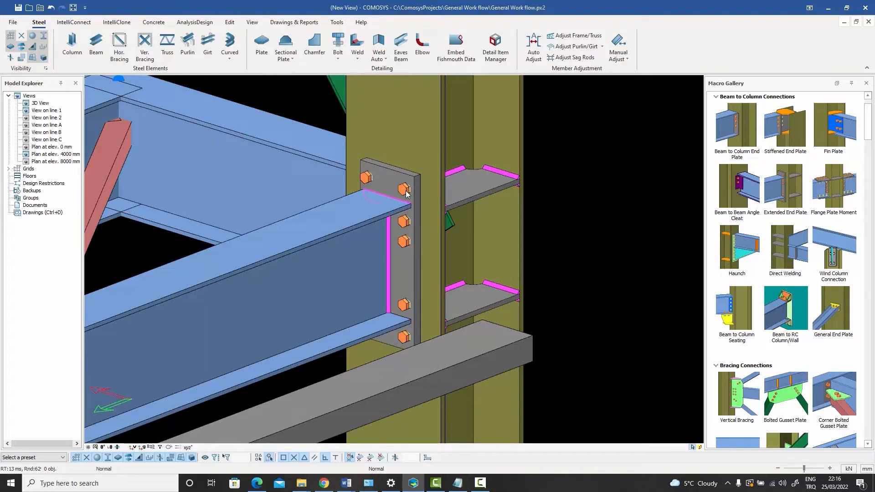
Delete the extended end plate connection between the outer beam and the column
left_click(408, 271)
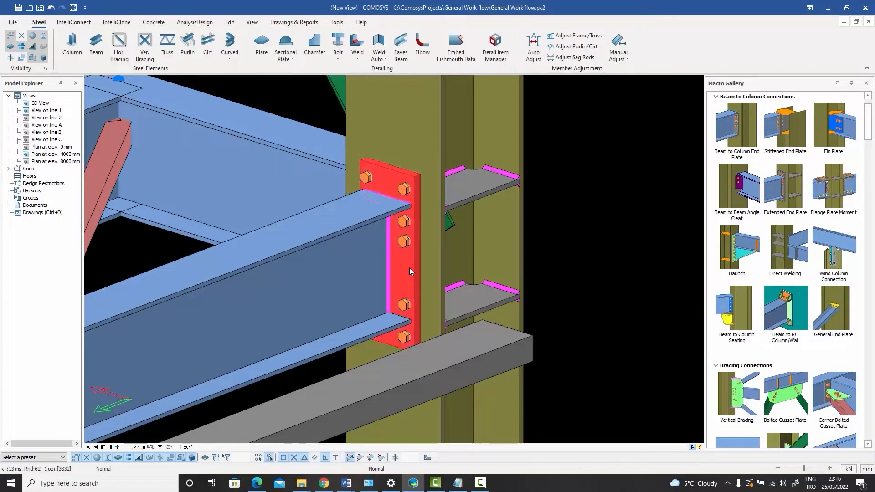
left_click(409, 272)
key("Delete")
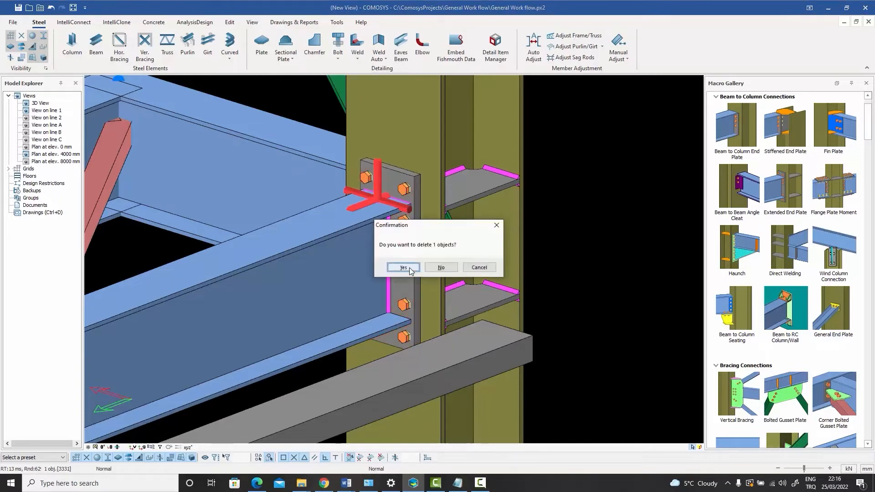
key("Return")
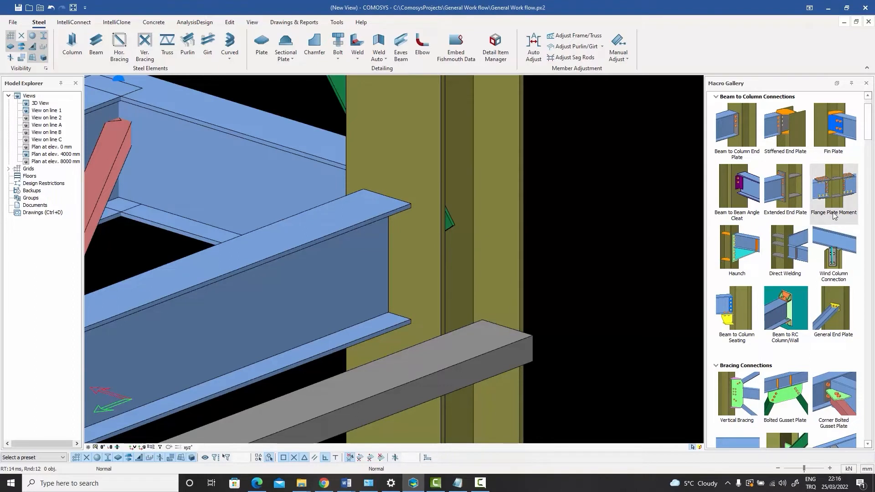
Connect the outer beam to the column with a Flange Plate Moment connection, end the command and select bolts on its upper flange plate
left_click(817, 220)
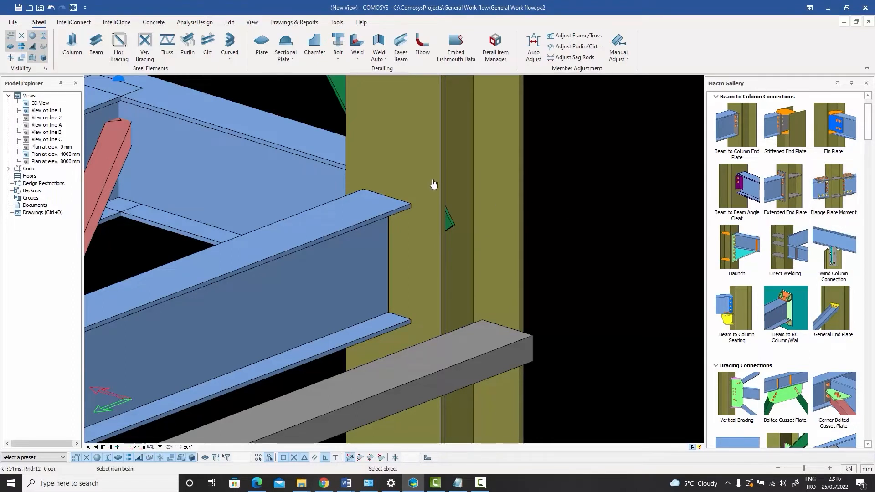
left_click(429, 173)
left_click(353, 223)
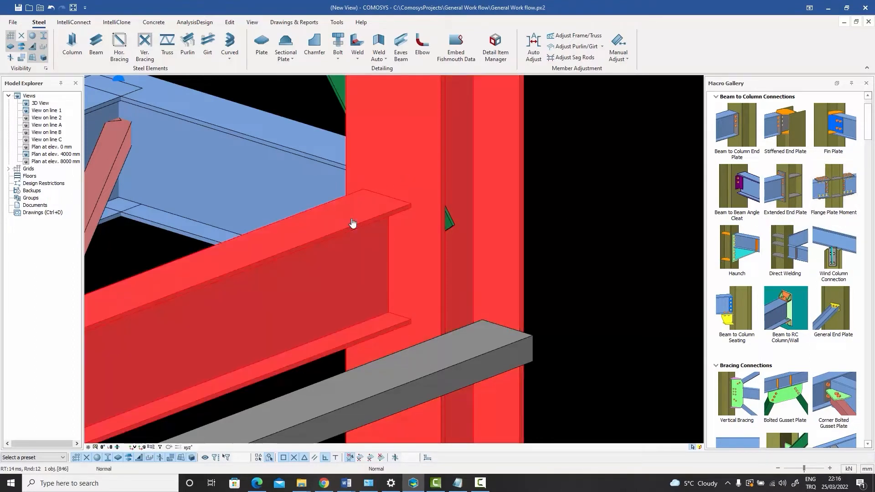
right_click(353, 223)
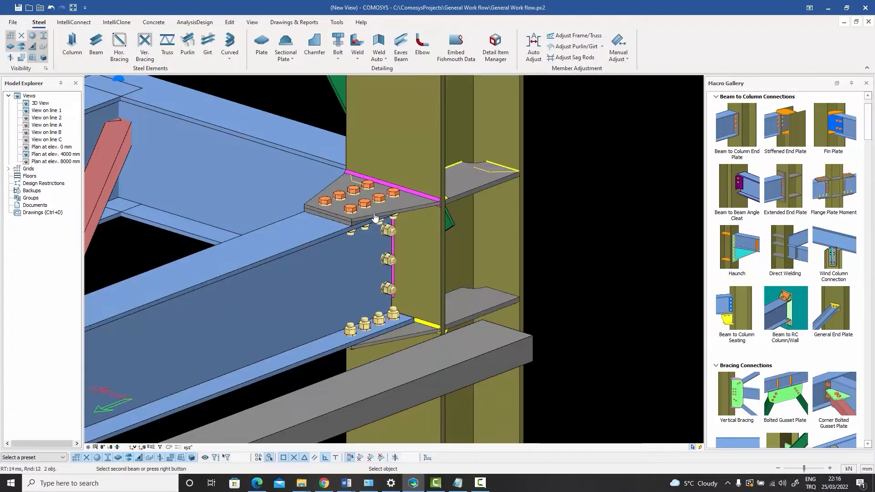
right_click(611, 166)
left_click(632, 171)
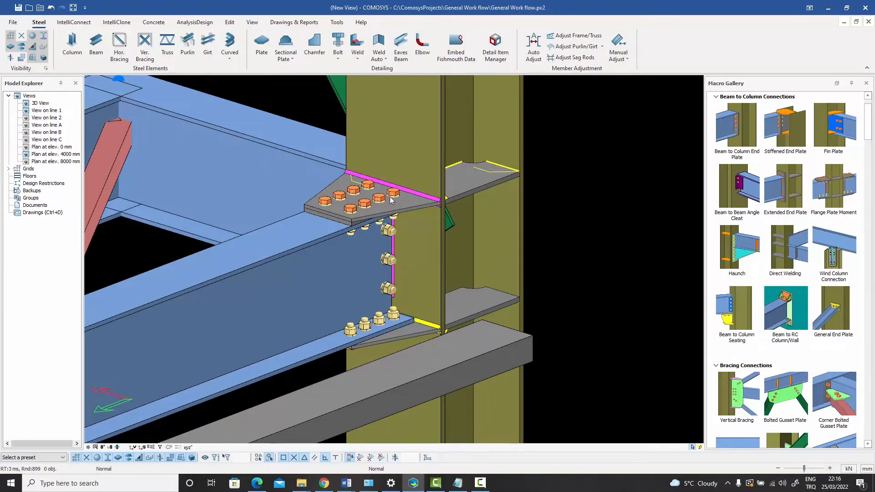
left_click(350, 194)
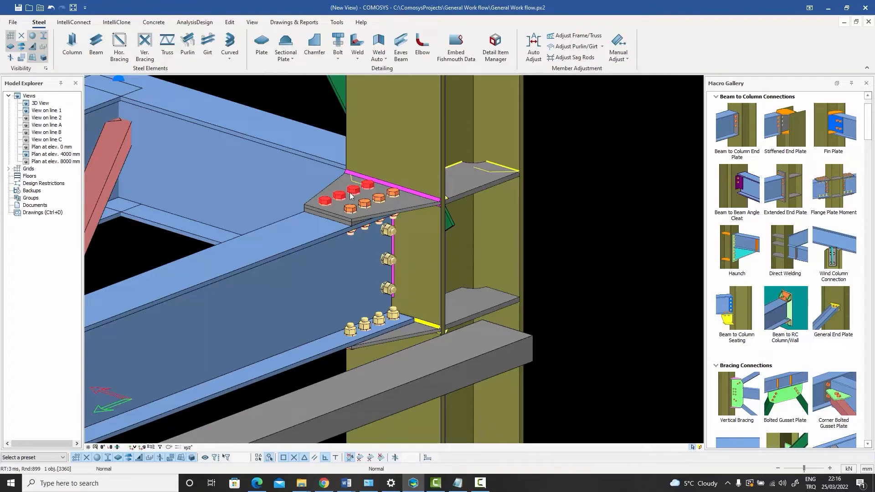
Examine the flange plate moment connection's column stiffener plates, highlighting the upper and lower ones and viewing the joint from the opposite side
left_click(609, 199)
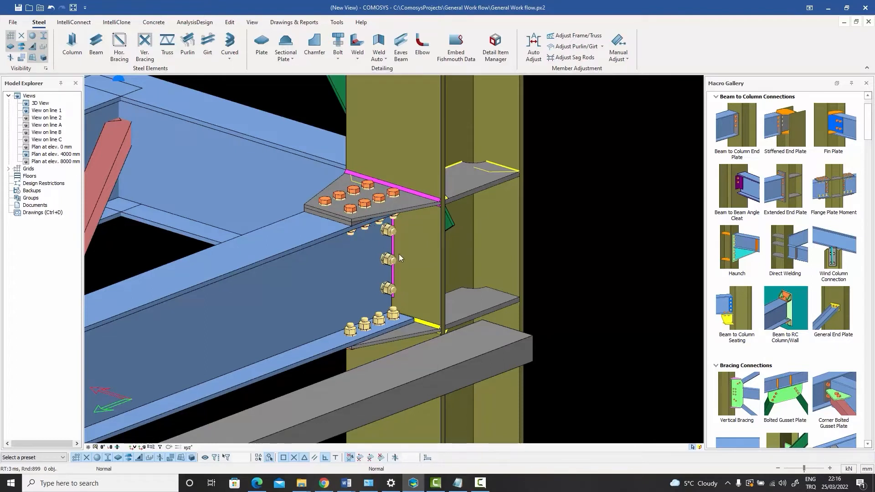
left_click(473, 194)
left_click(487, 309)
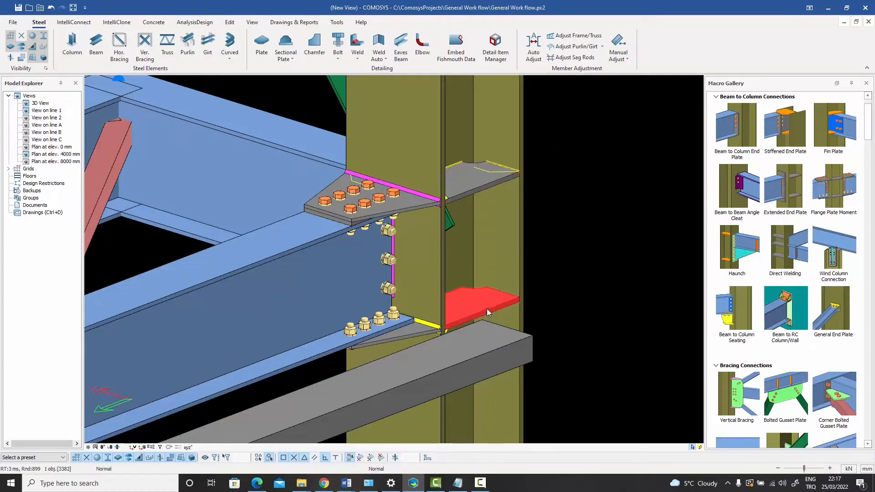
left_click(561, 266)
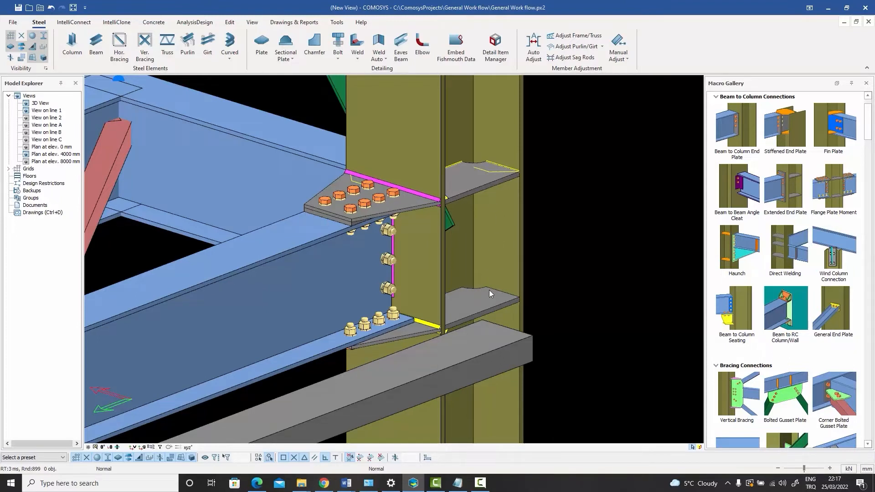
left_click(474, 187)
middle_click_drag(490, 188, 319, 187)
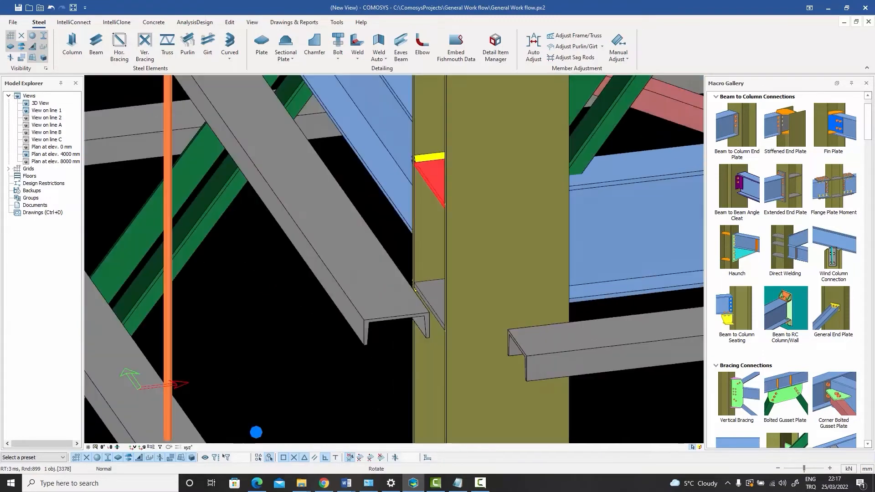
middle_click_drag(274, 255, 536, 265)
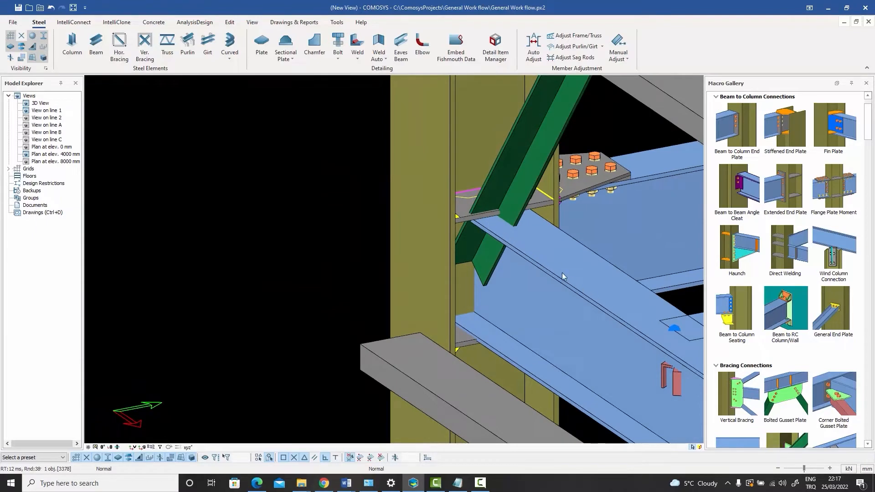
middle_click_drag(478, 269, 591, 224)
key("Escape")
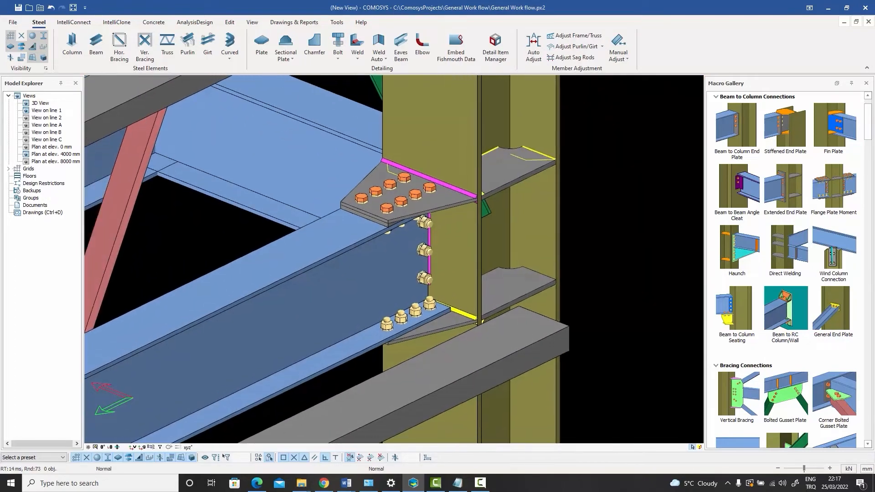
Delete the flange plate moment connection between the outer beam and the column
left_click(453, 202)
left_click(453, 201)
key("Delete")
left_click(404, 269)
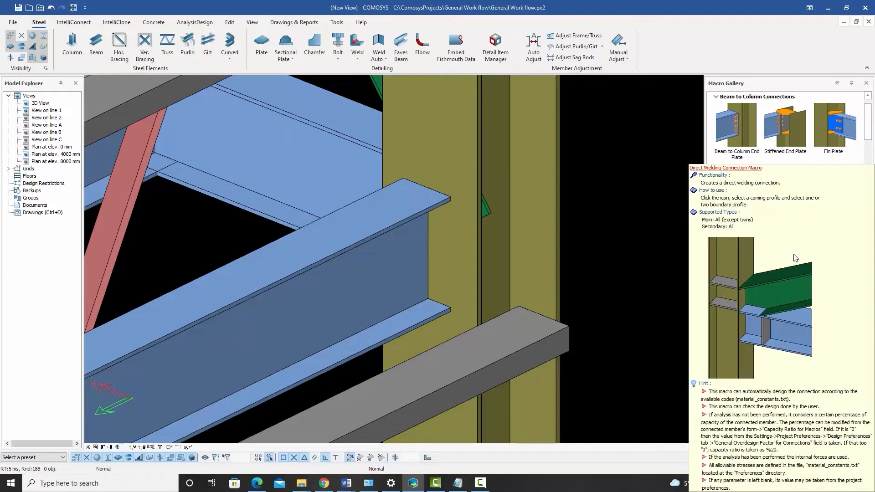
Connect the outer beam to the column with a Direct Welding connection and end the command
left_click(782, 276)
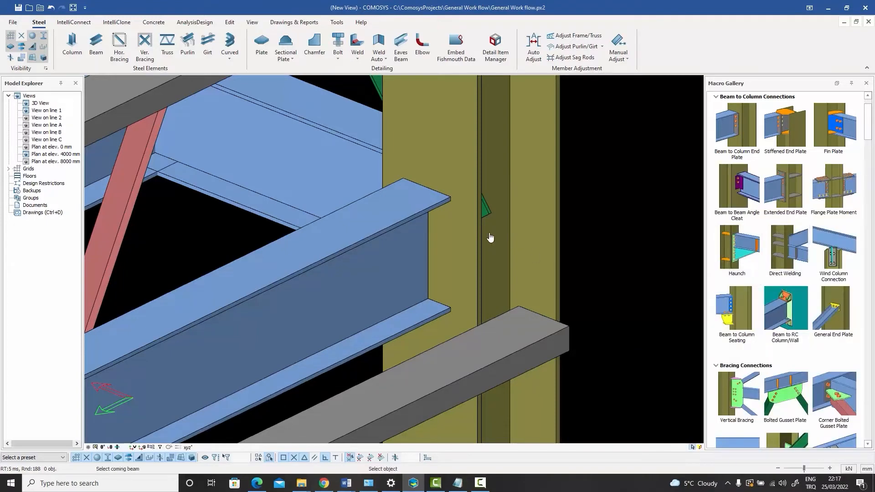
left_click(383, 254)
left_click(460, 158)
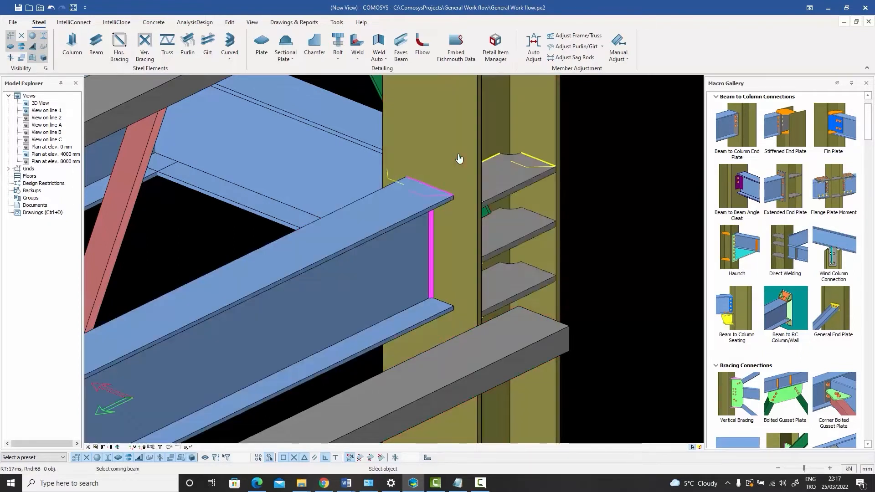
right_click(603, 175)
left_click(614, 178)
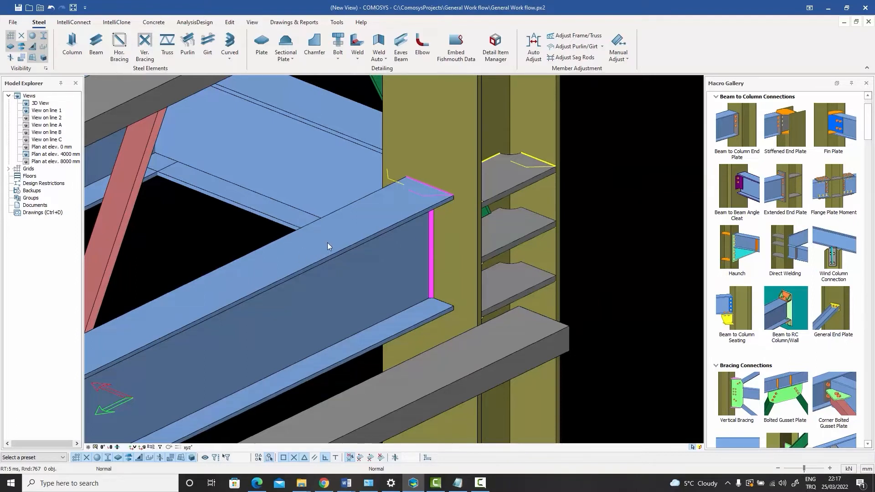
Highlight the column at the welded joint, clear the selection and undo the direct welding connection
left_click(446, 120)
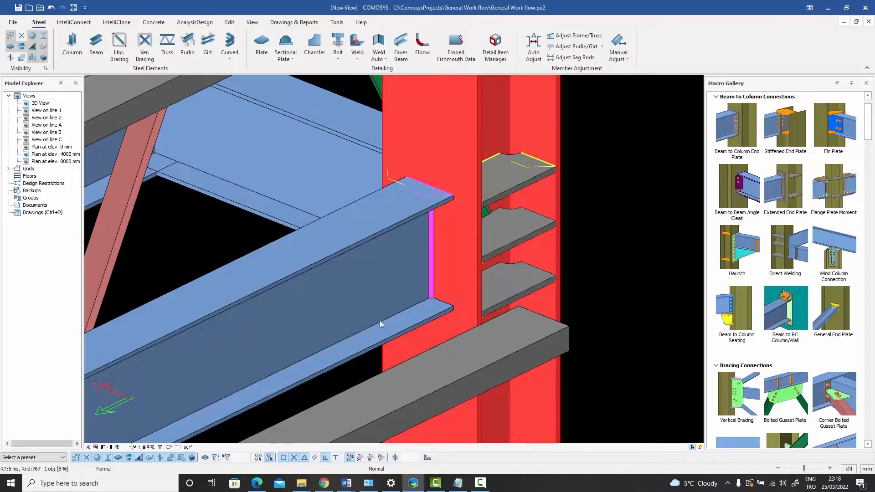
left_click(611, 235)
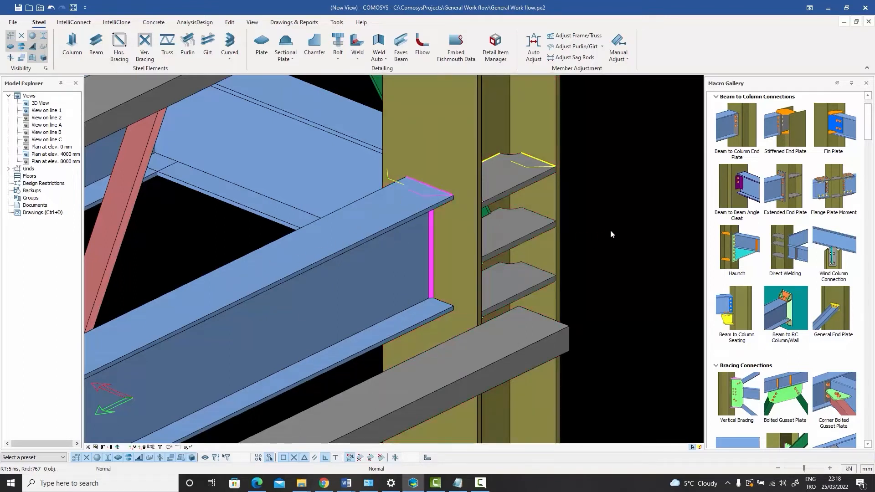
key("ctrl+z")
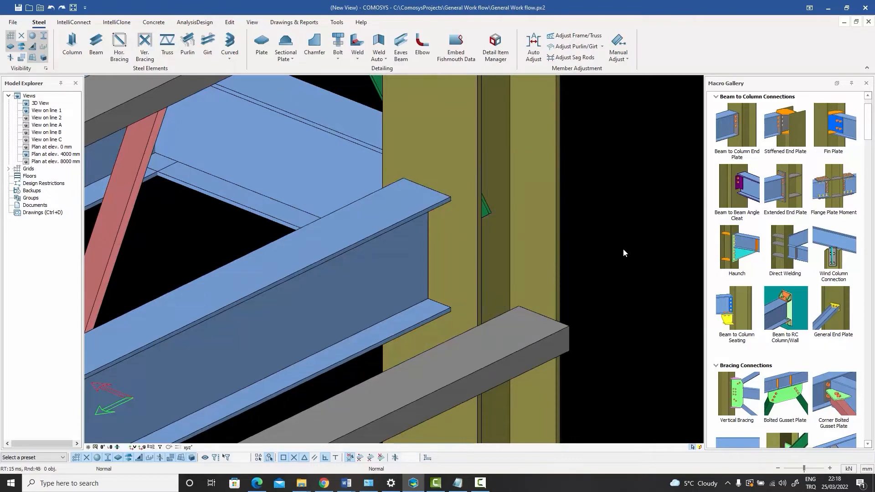
Connect the outer beam to the column with a Haunch connection and end the command
left_click(738, 256)
left_click(458, 175)
left_click(363, 238)
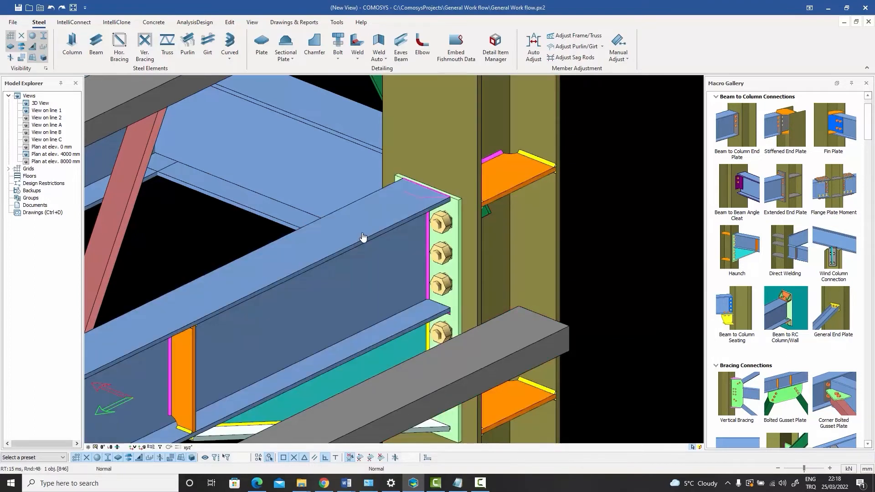
right_click(377, 169)
left_click(388, 173)
Check the haunch connection's column stiffeners and enable the middle stiffener B in its macro properties
left_click(523, 183)
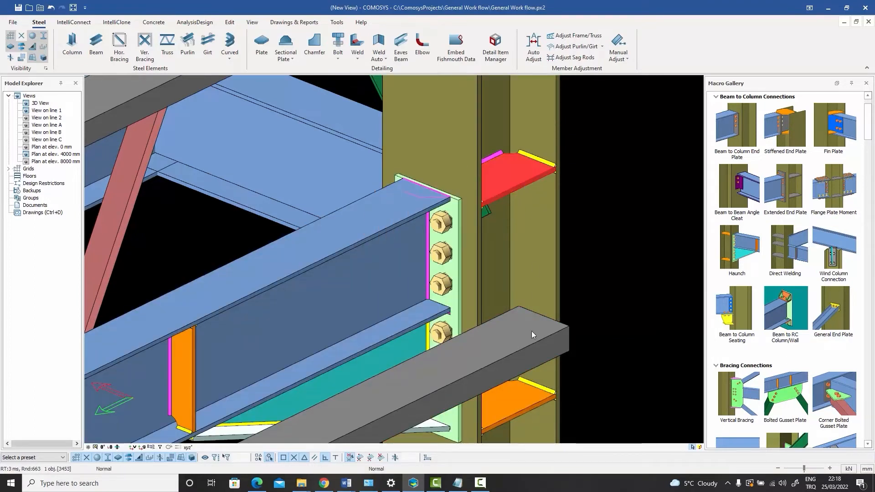
left_click(529, 404)
left_click(518, 182)
left_click(517, 180)
double_click(518, 179)
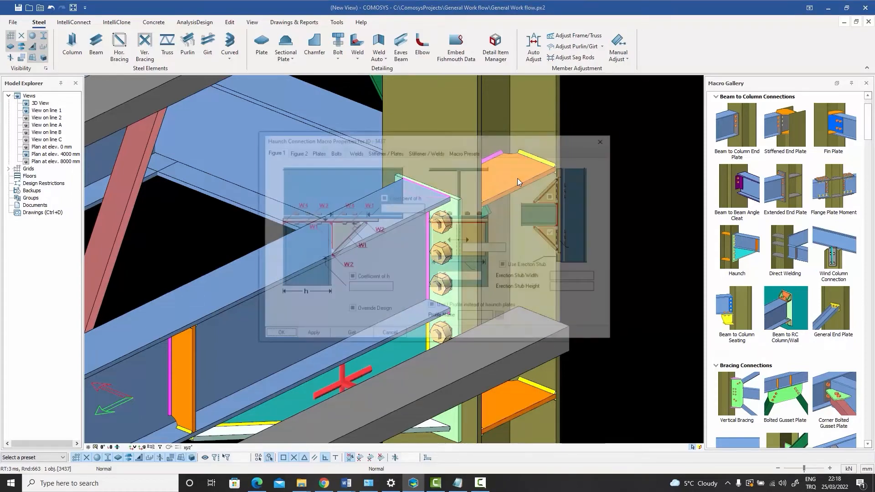
left_click(295, 152)
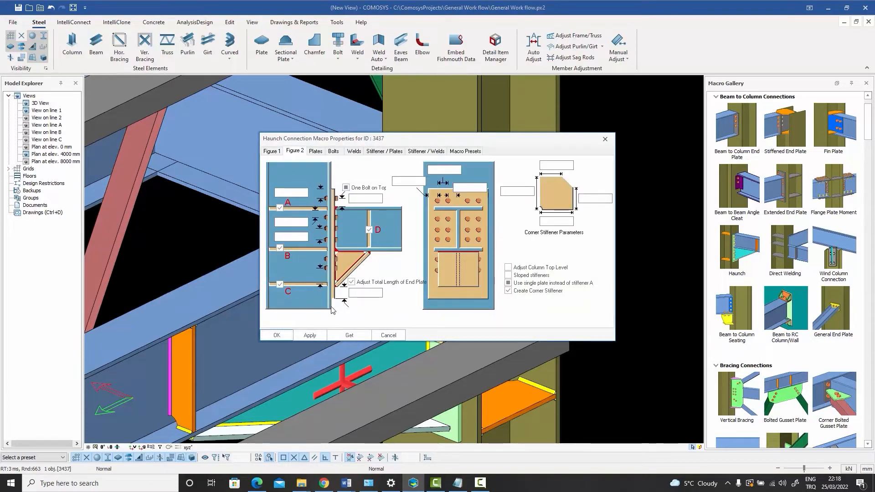
left_click(278, 335)
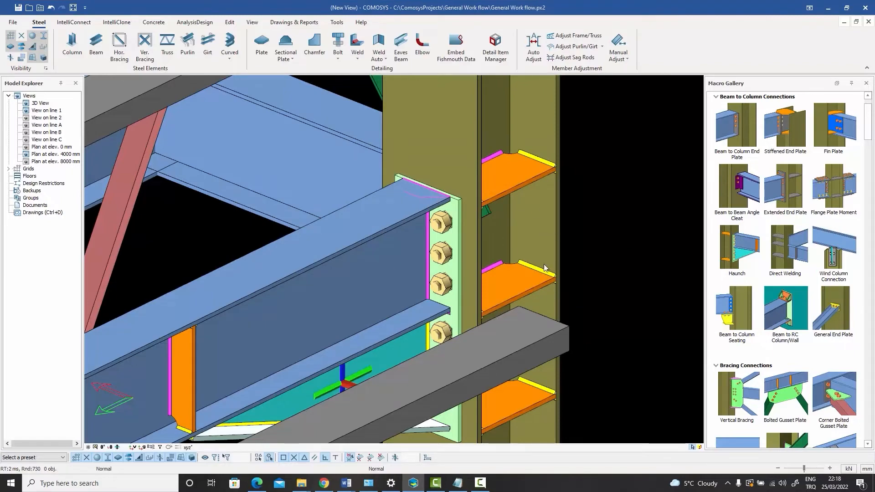
Connect the beam on the column's other side with a Stiffened End Plate, using the haunch's upper and middle column stiffeners as its plates
left_click(522, 184)
middle_click_drag(555, 202, 410, 177)
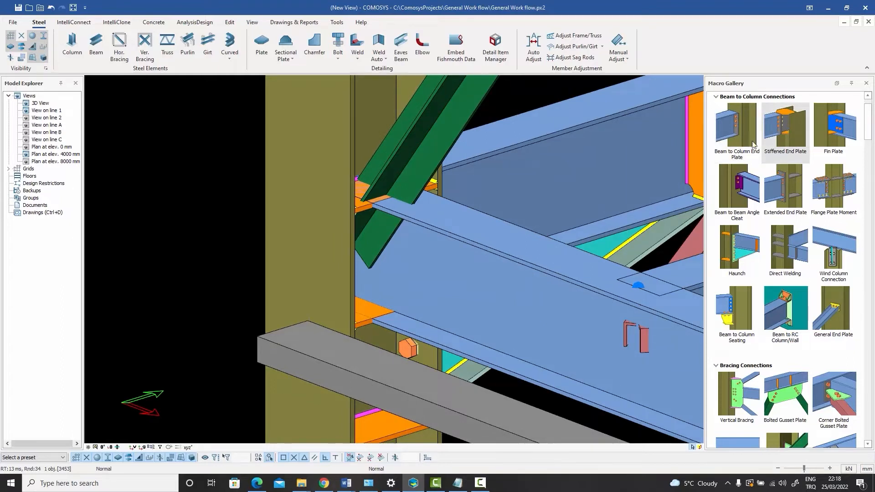
left_click(790, 156)
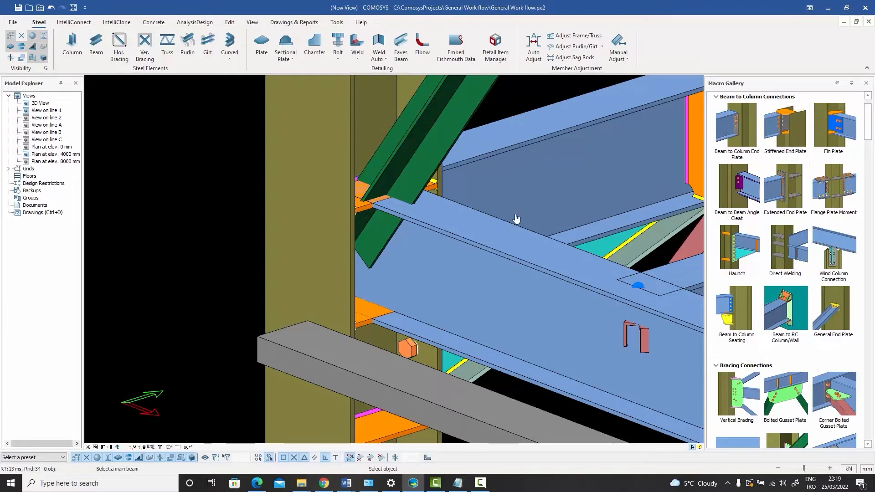
left_click(332, 136)
left_click(465, 254)
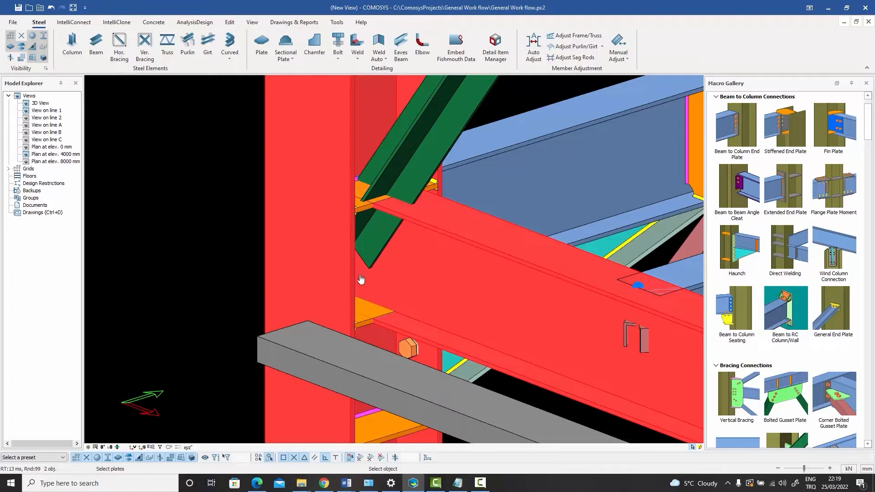
scroll(369, 217, "up", 2)
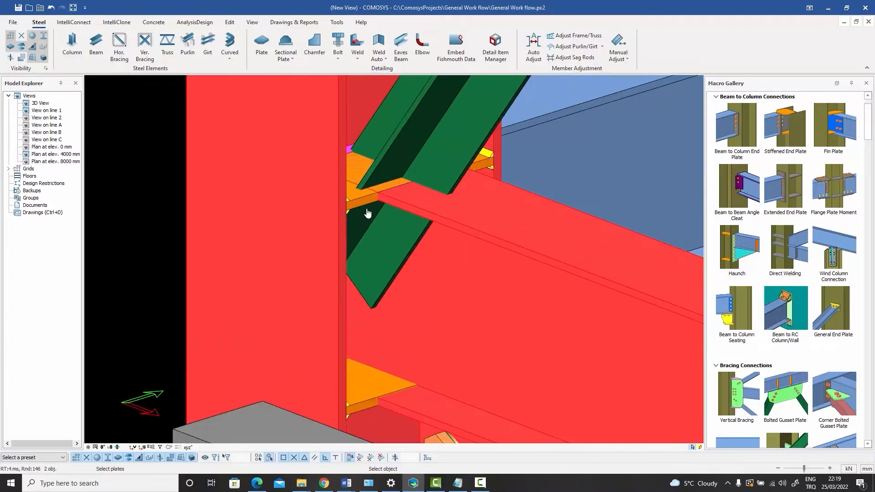
scroll(365, 205, "down", 3)
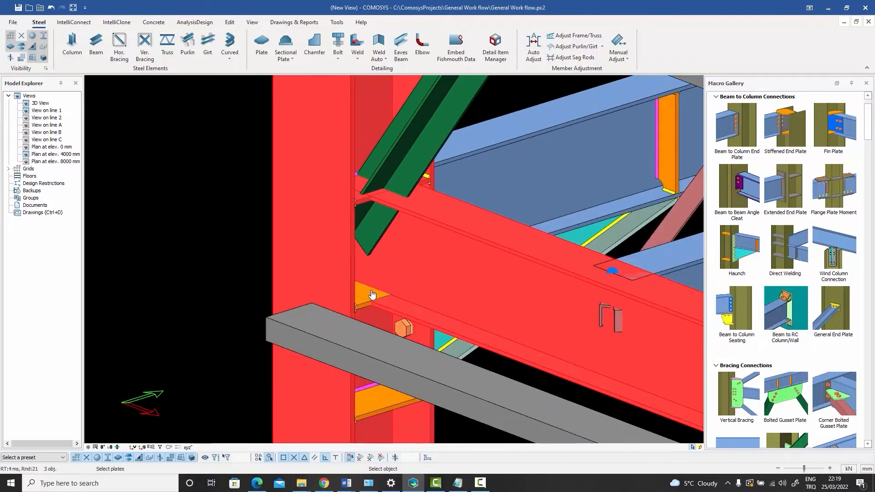
scroll(357, 310, "up", 2)
scroll(357, 314, "down", 3)
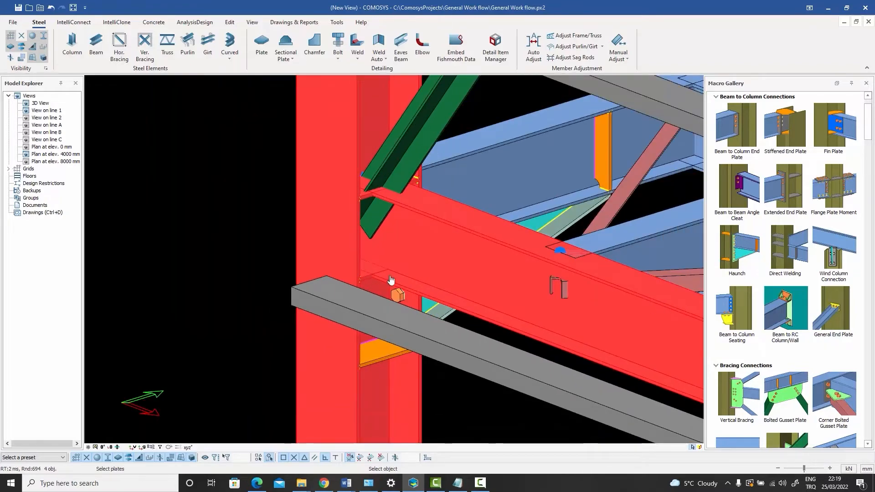
right_click(440, 230)
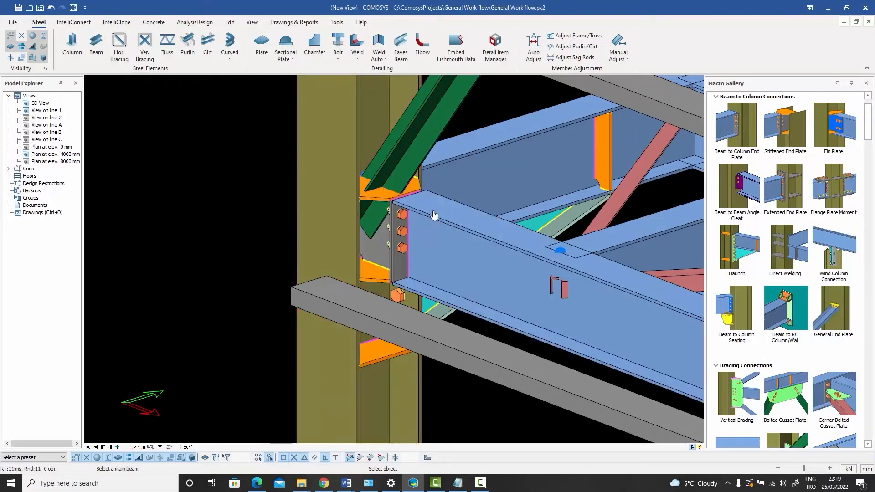
key("Escape")
Check the shared stiffener plate, then connect the diagonal brace to the column with a Corner Bolted Gusset Plate bounded by that upper stiffener
scroll(384, 201, "up", 2)
left_click(371, 195)
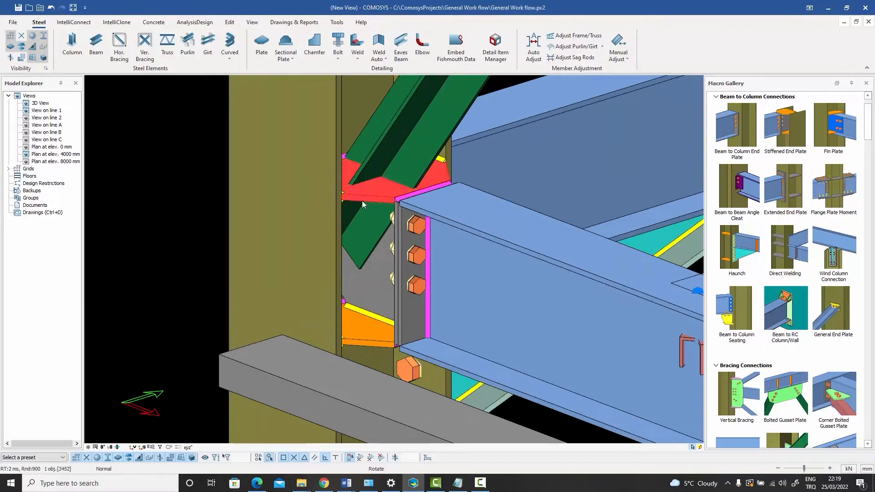
middle_click_drag(362, 201, 456, 199)
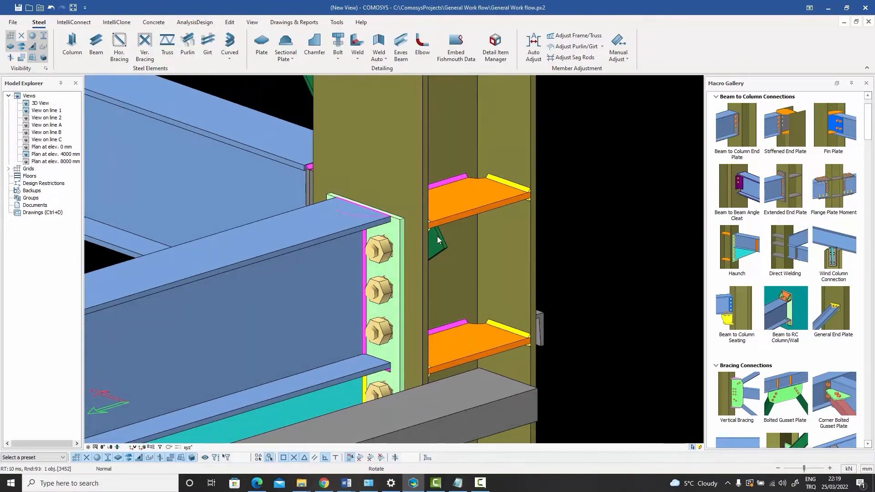
middle_click_drag(437, 236, 408, 194)
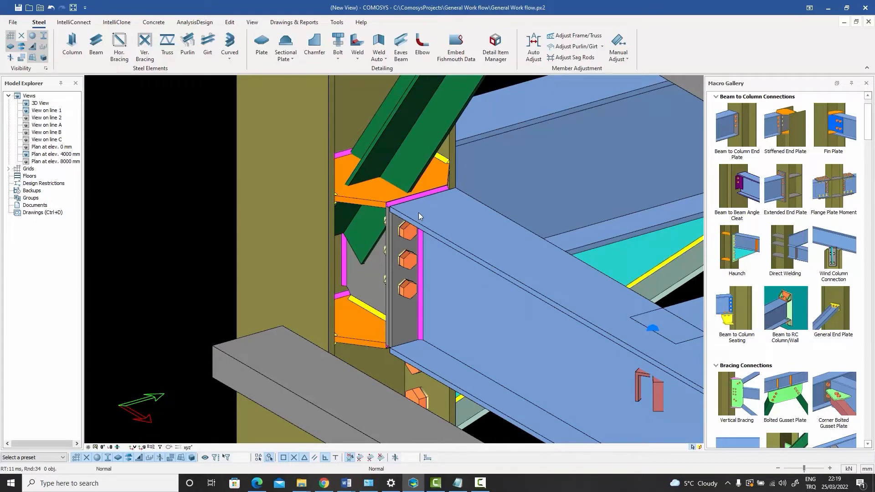
middle_click_drag(419, 212, 409, 247)
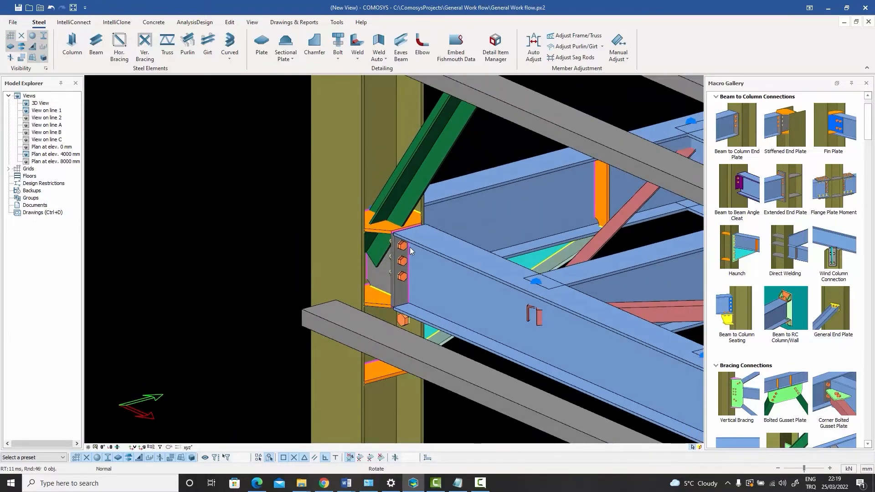
left_click(423, 165)
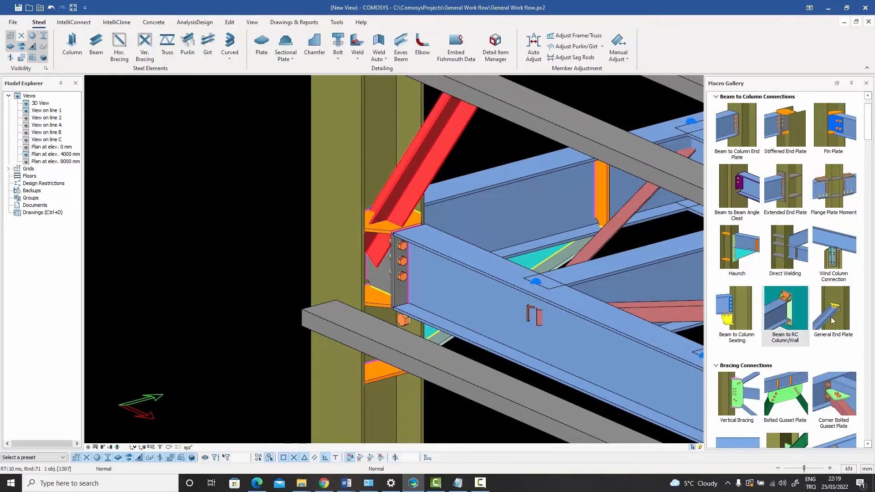
left_click(832, 431)
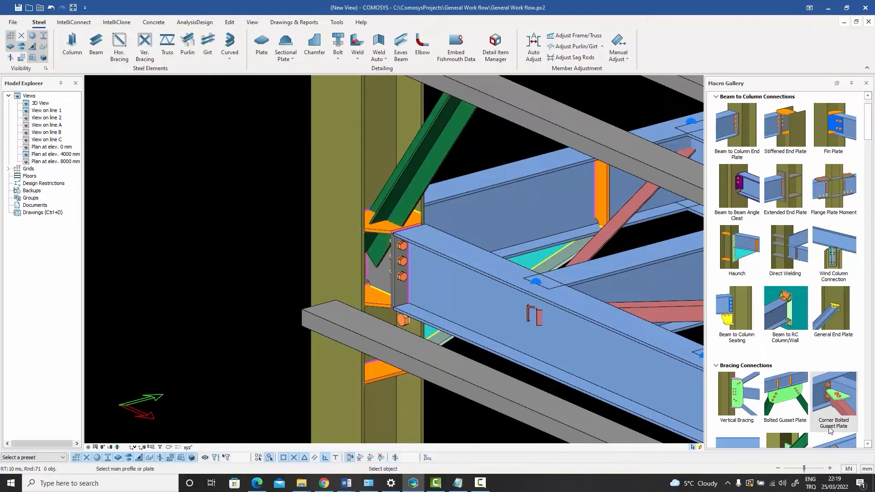
left_click(372, 121)
left_click(419, 167)
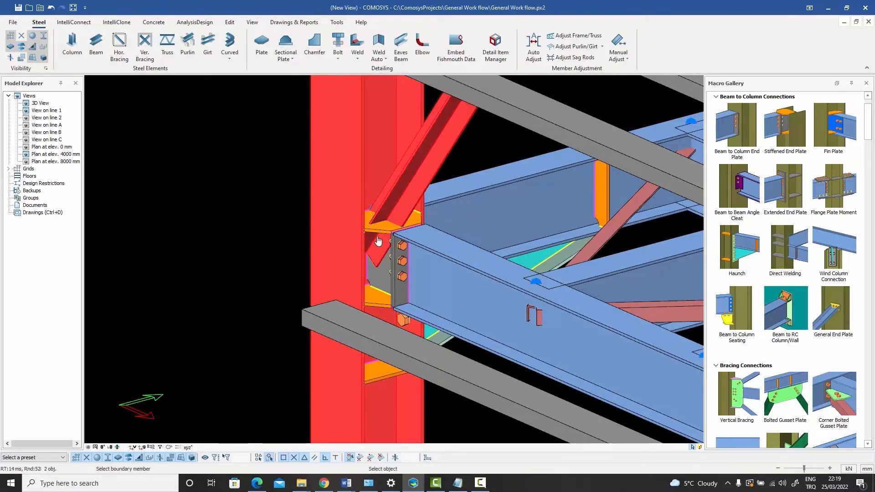
scroll(378, 235, "up", 3)
left_click(383, 224)
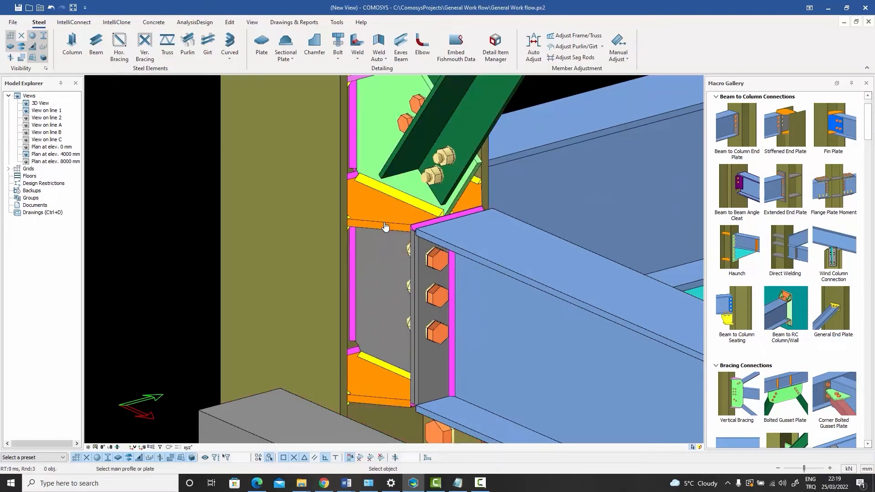
scroll(394, 208, "down", 7)
key("Escape")
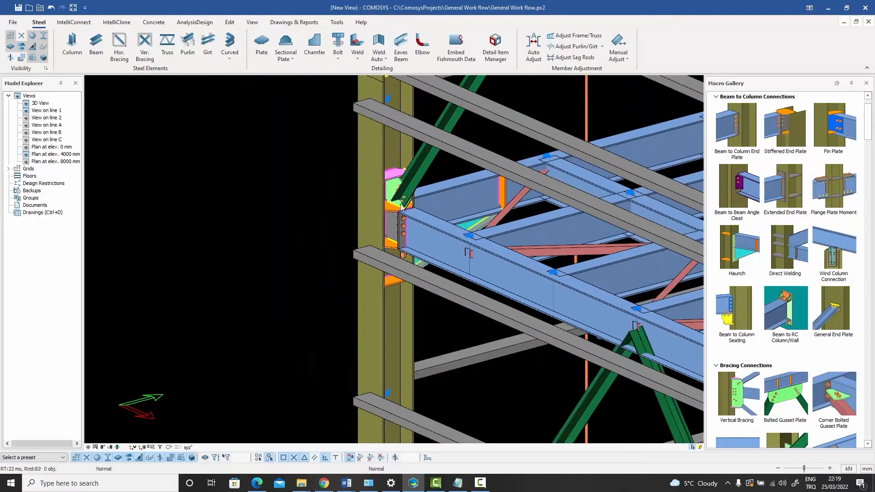
scroll(402, 208, "up", 3)
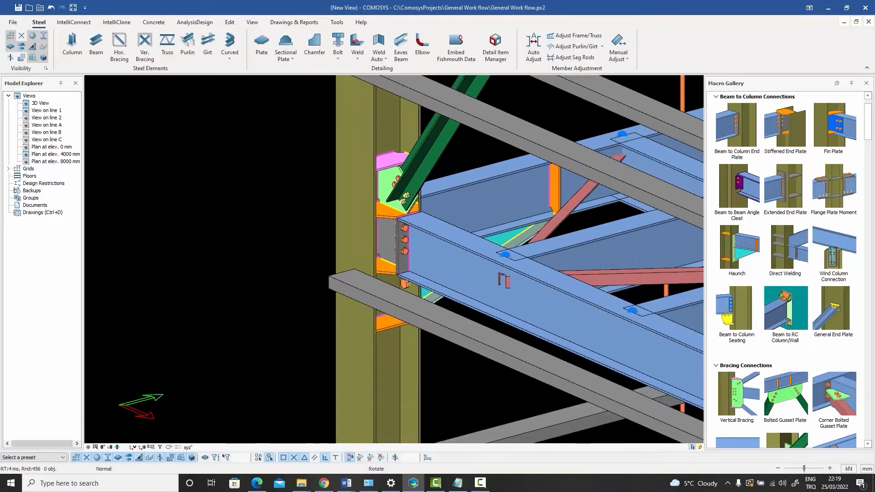
Examine the haunch, stiffened end plate and corner gusset plate at the column from both sides
middle_click_drag(402, 214, 579, 216)
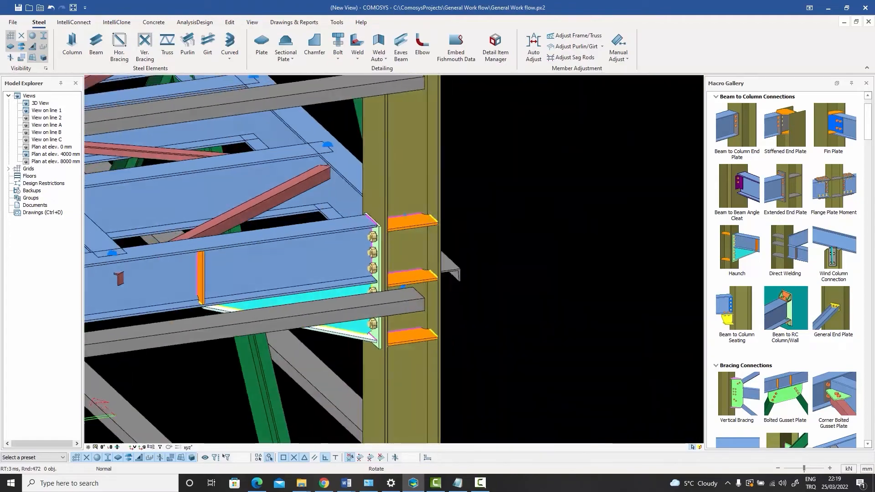
middle_click_drag(370, 244, 388, 256)
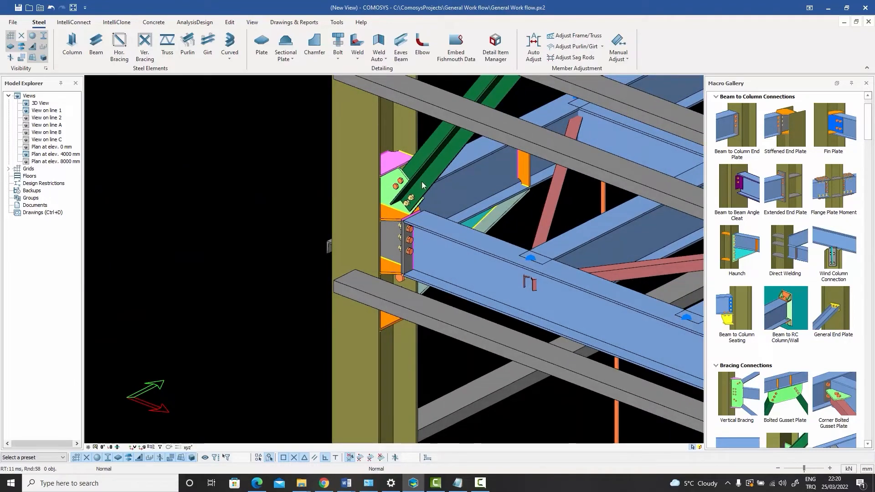
middle_click_drag(416, 190, 393, 186)
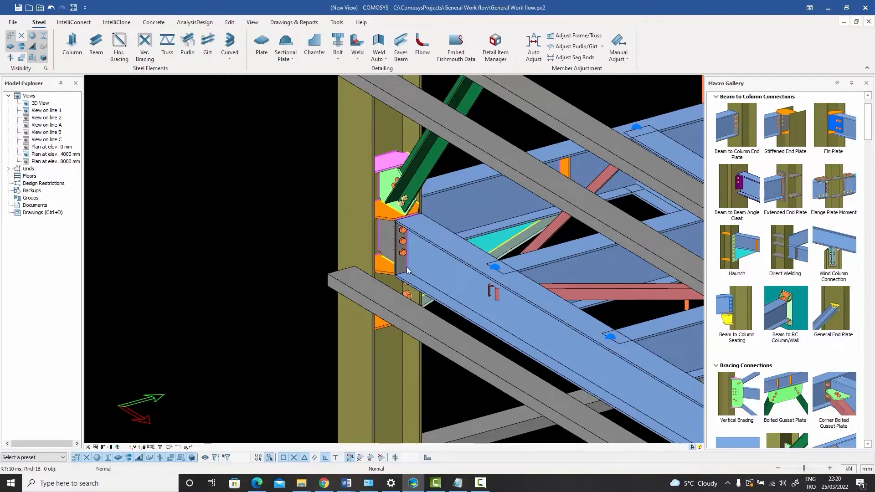
middle_click_drag(404, 254, 399, 227)
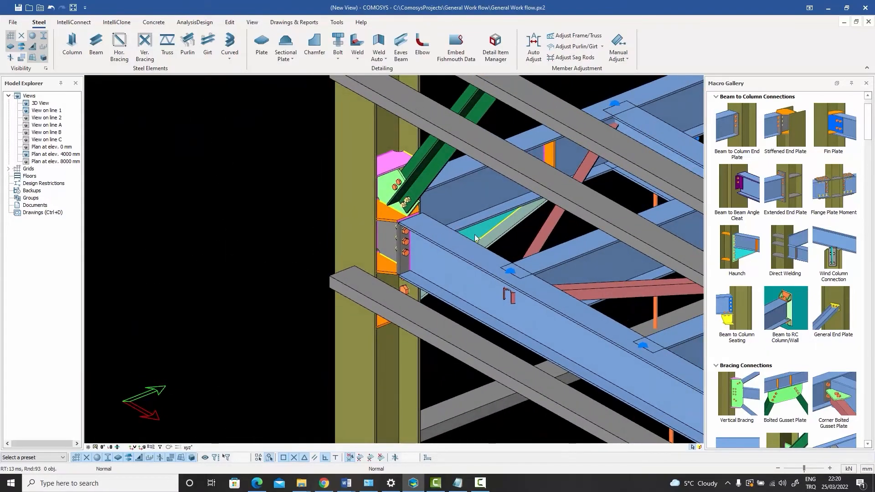
middle_click_drag(444, 236, 414, 263)
scroll(409, 259, "up", 2)
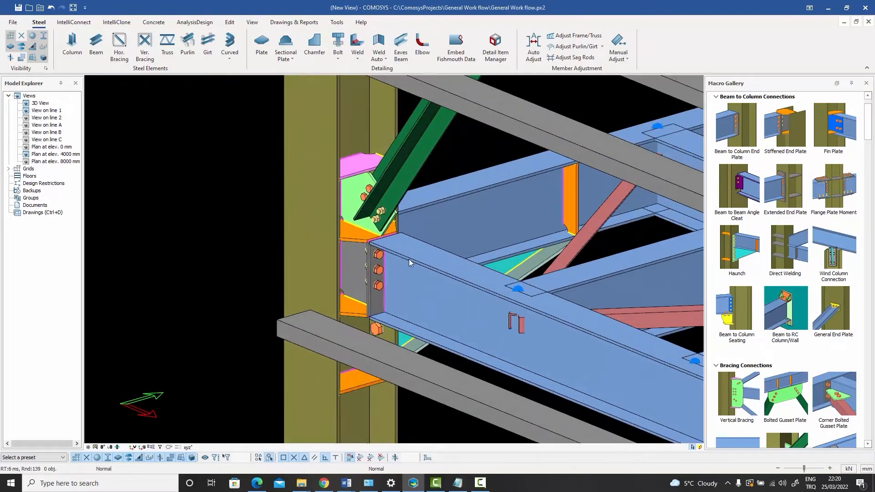
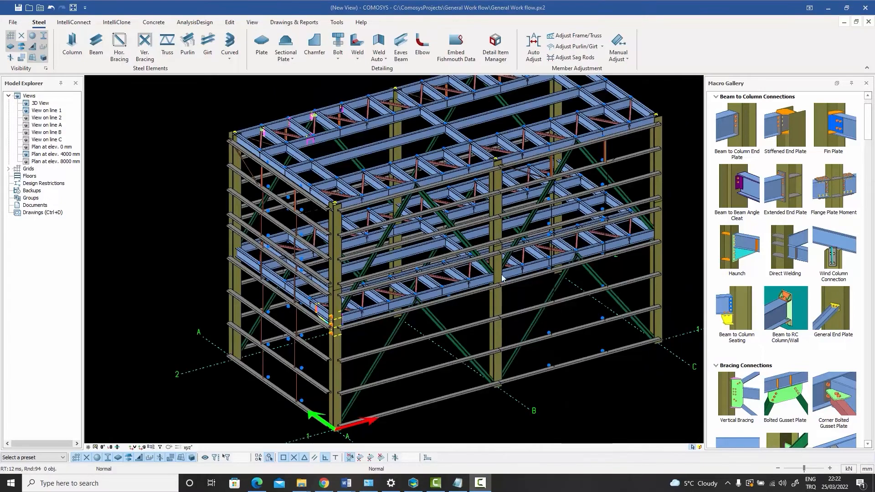
Connect the two diagonal braces to the underside of the lower floor beam between grids A and B with a Bolted Gusset Plate
scroll(392, 318, "up", 5)
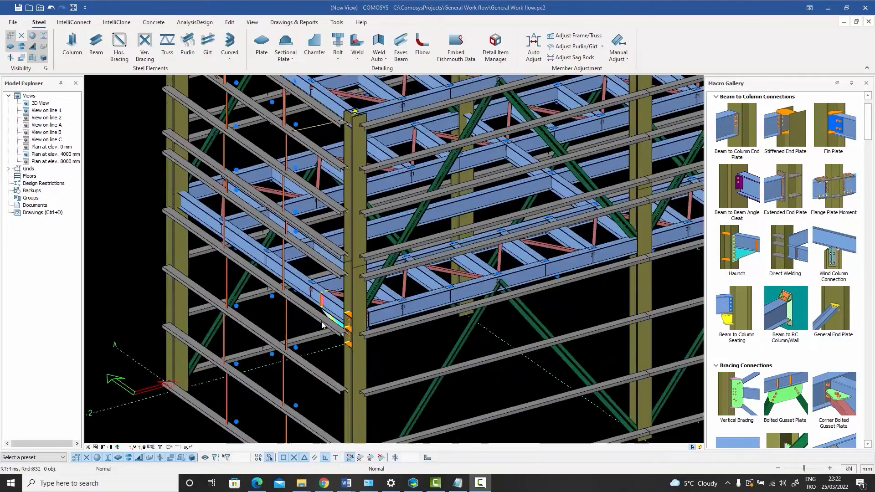
scroll(374, 314, "down", 4)
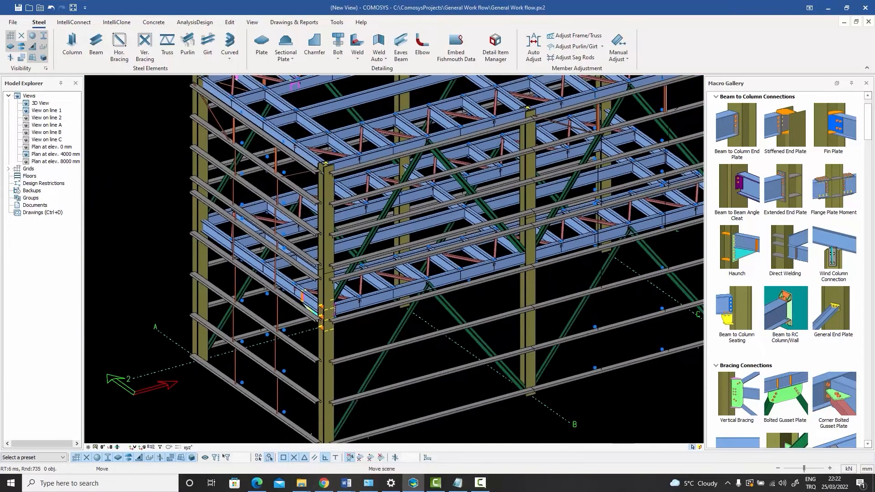
scroll(437, 292, "up", 5)
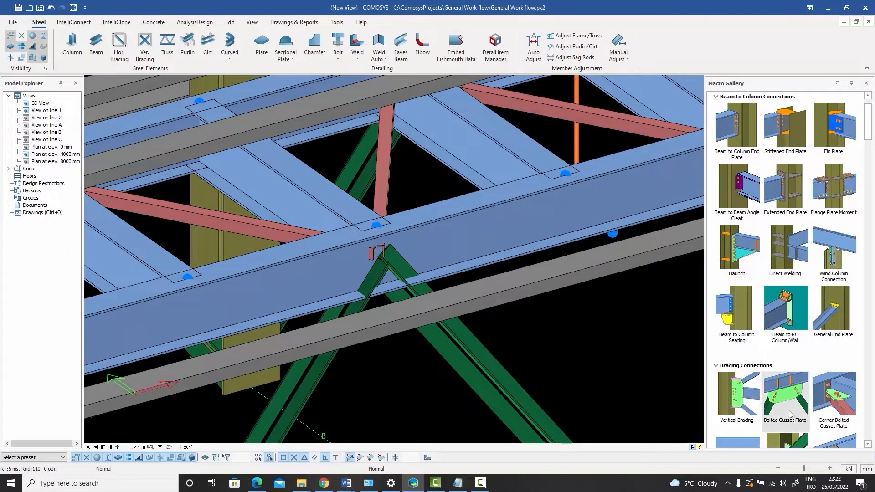
left_click(738, 394)
left_click(457, 249)
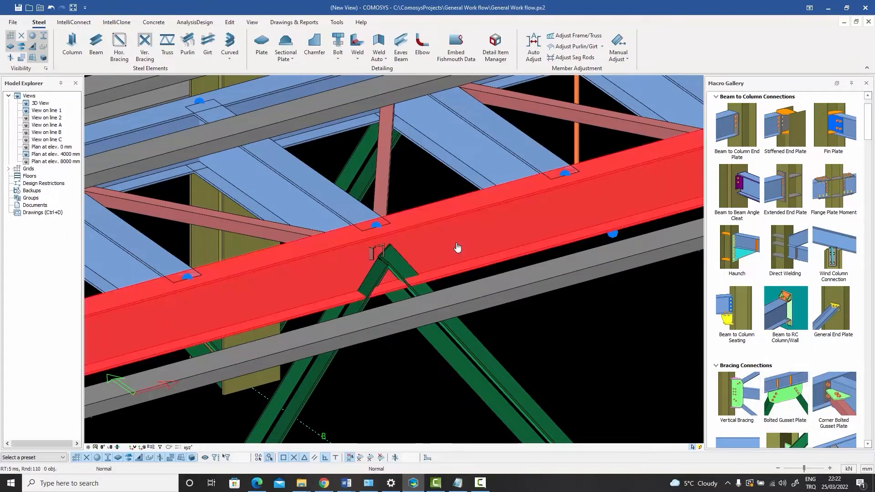
left_click(321, 373)
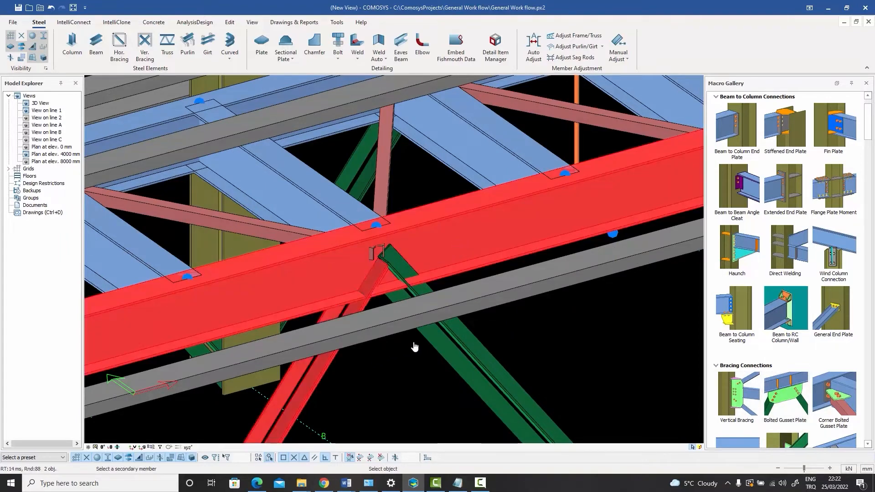
left_click(441, 342)
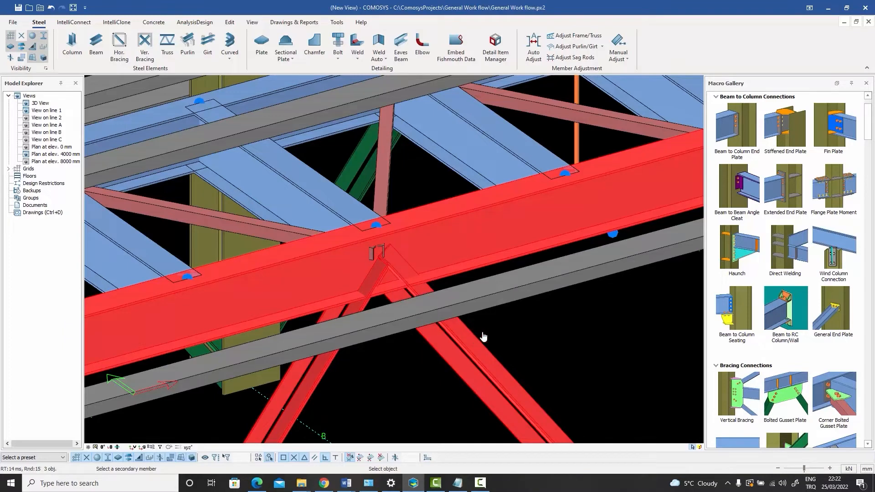
right_click(524, 331)
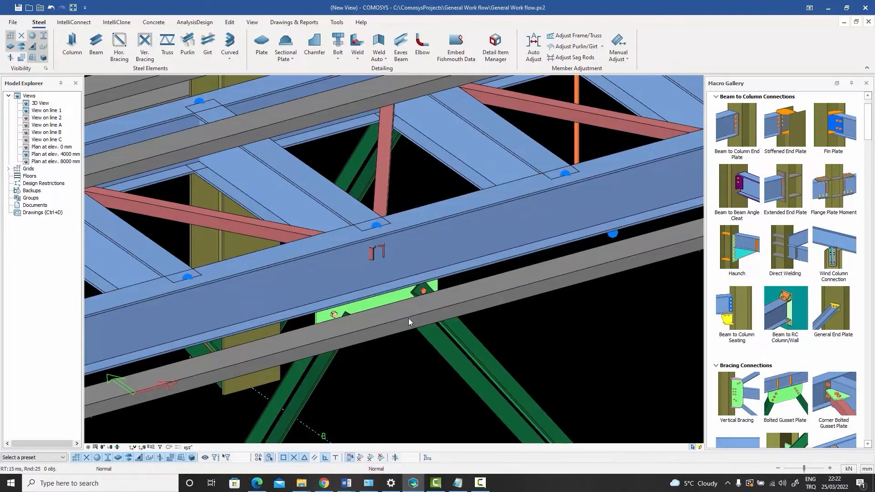
left_click(387, 298)
mouse_move(387, 299)
middle_mouse_down()
mouse_move(393, 278)
mouse_move(412, 303)
mouse_move(403, 299)
middle_mouse_up()
Join the brace pair to the lower floor beam between grids B and C with another Bolted Gusset Plate and end the command
scroll(402, 300, "down", 5)
middle_click_drag(602, 287, 377, 321)
middle_click_drag(580, 278, 464, 309)
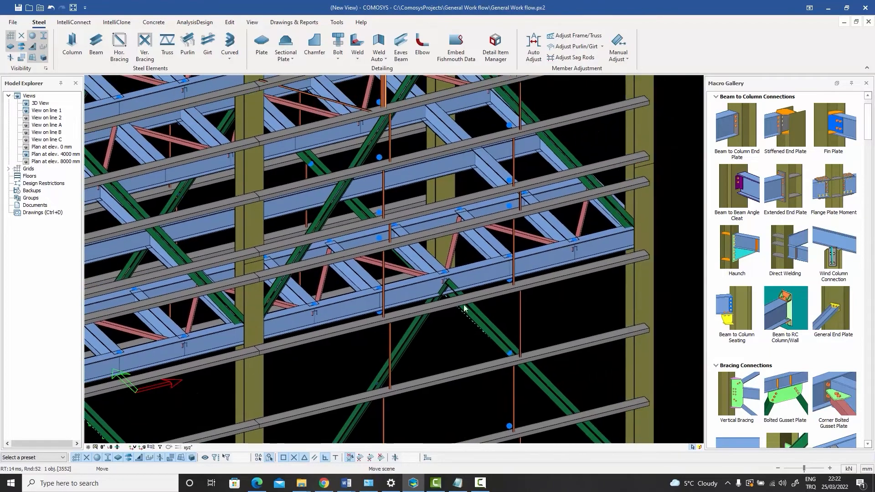
scroll(467, 304, "up", 3)
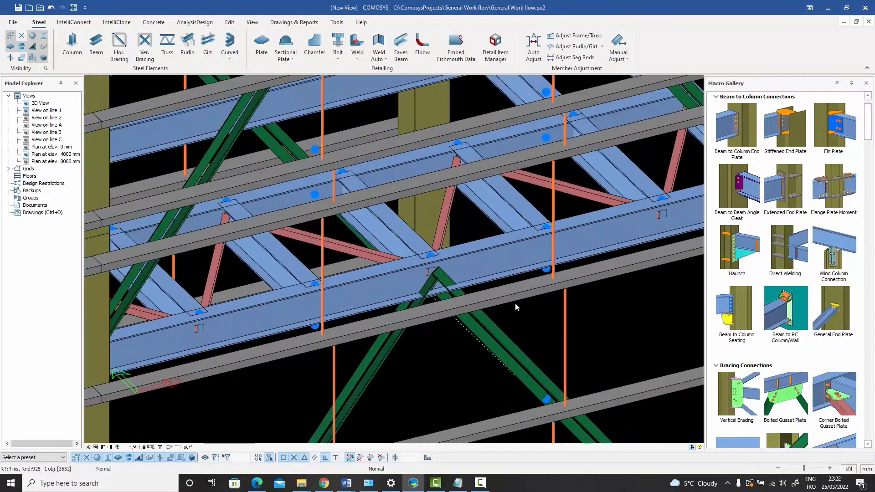
left_click(407, 299)
left_click(403, 347)
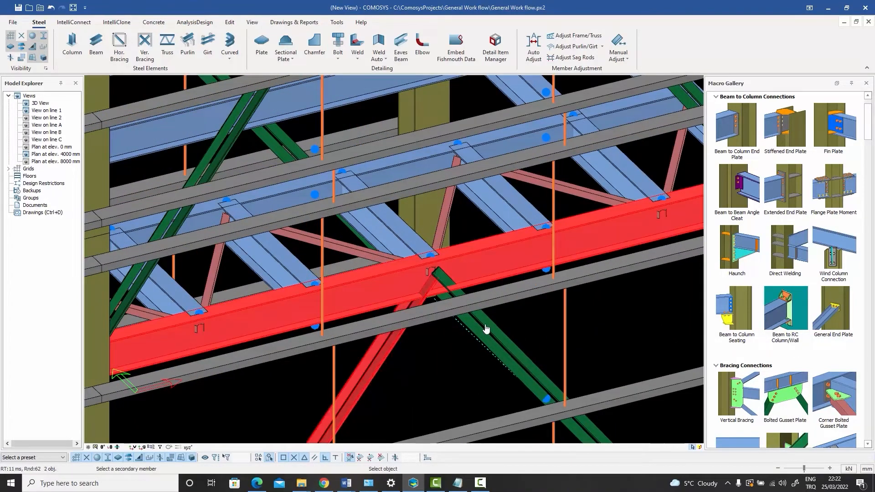
left_click(486, 328)
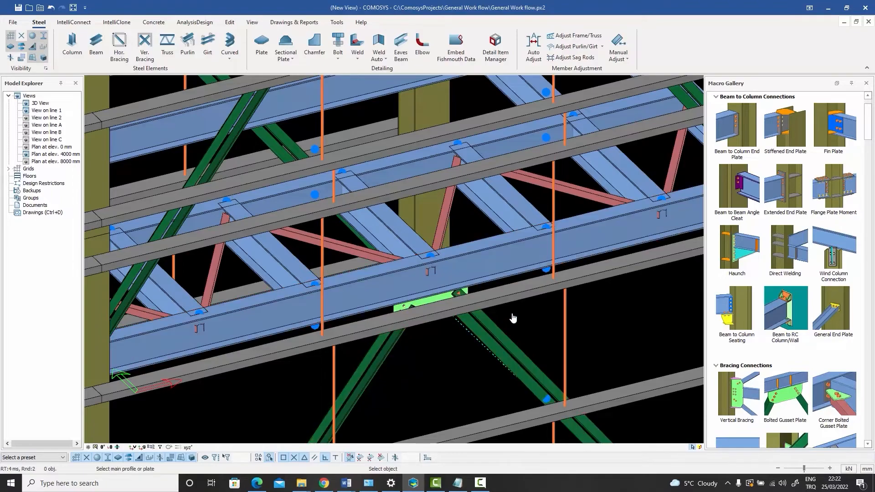
key("Escape")
middle_click_drag(515, 317, 442, 307)
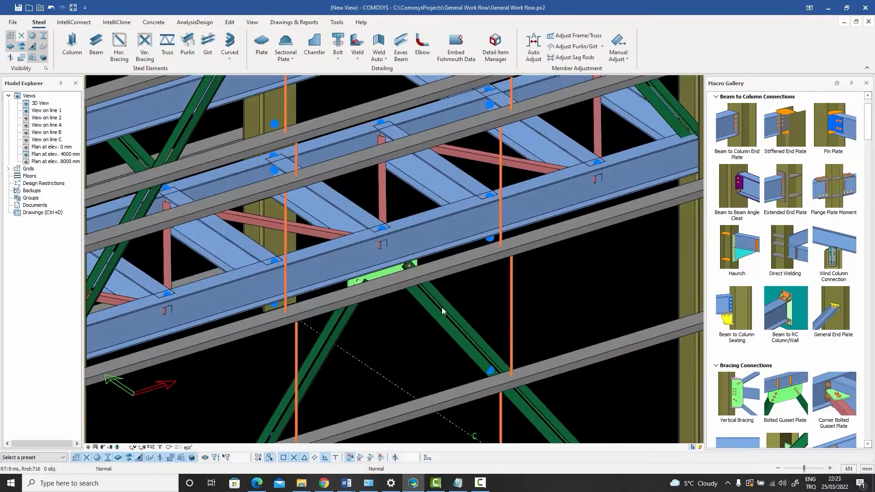
scroll(391, 272, "up", 4)
left_click(392, 263)
middle_click_drag(392, 262, 351, 265)
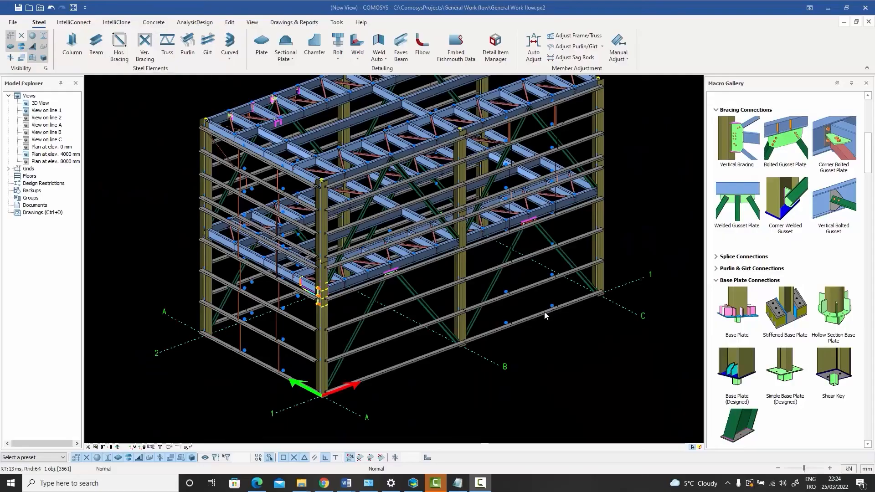
Add a Base Plate connection to the foot of the corner column at grid A on line 1
middle_click_drag(482, 336, 511, 307)
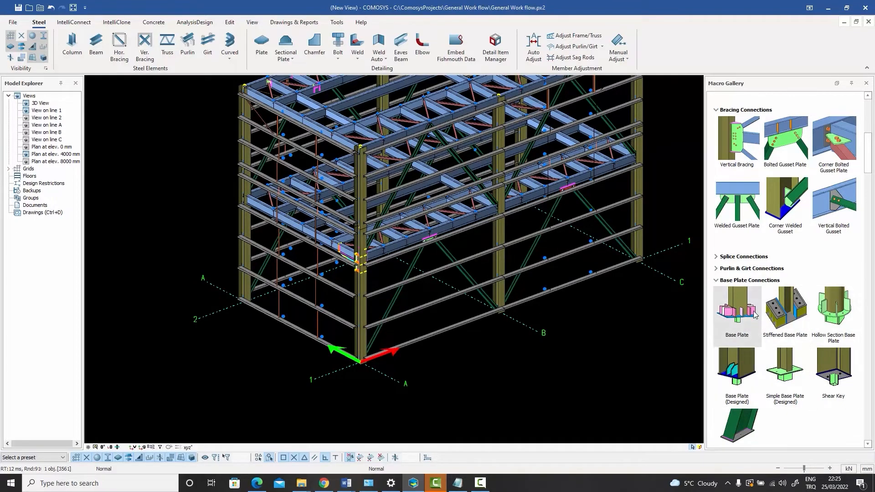
scroll(473, 315, "up", 2)
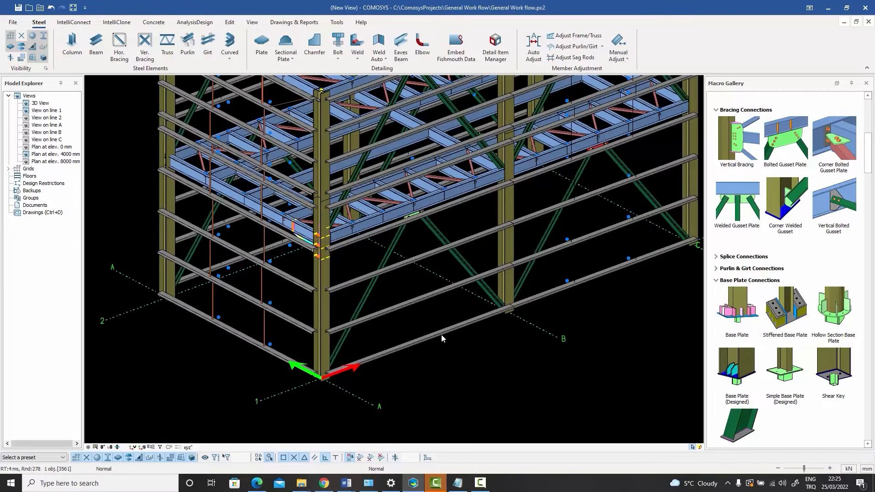
left_click(738, 310)
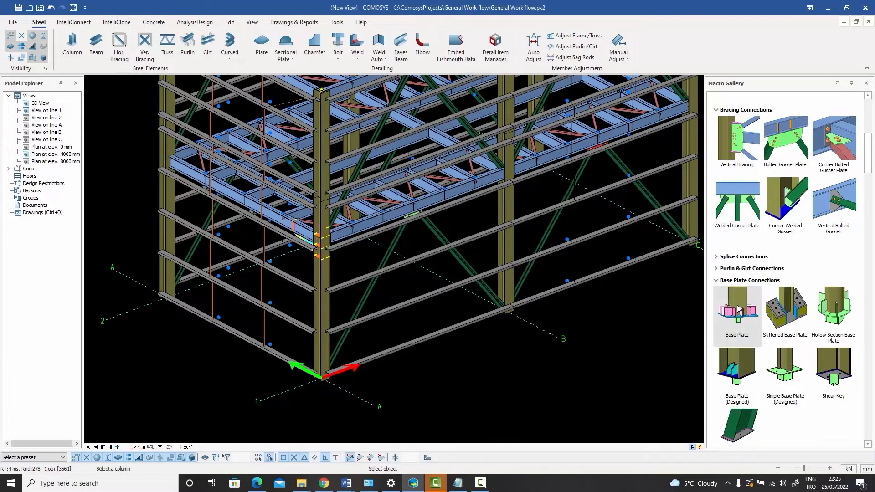
scroll(325, 358, "up", 2)
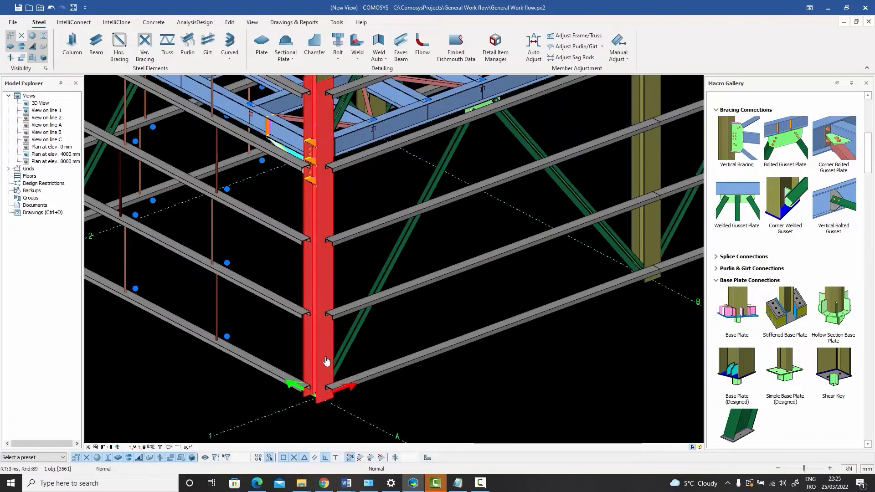
left_click(335, 389)
scroll(343, 388, "down", 4)
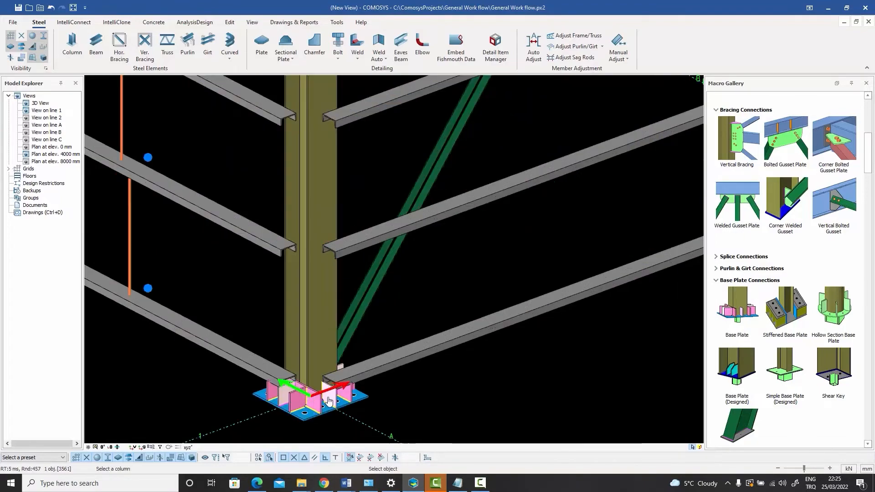
Add the same Base Plate to the columns at grids B and C on line 1
scroll(431, 323, "up", 3)
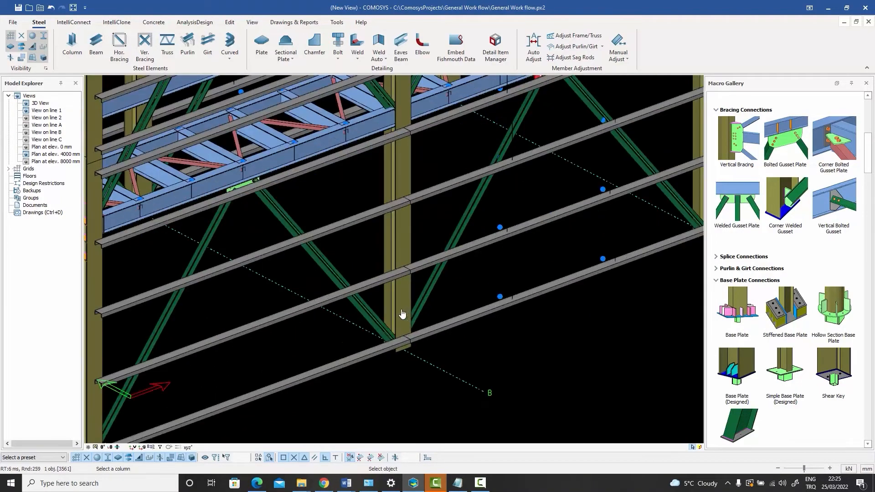
left_click(434, 326)
scroll(436, 328, "down", 3)
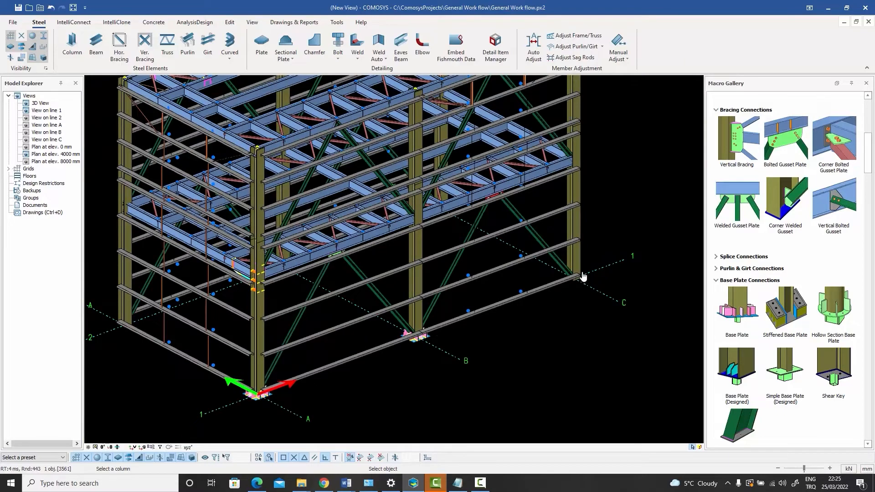
scroll(582, 274, "up", 3)
left_click(576, 256)
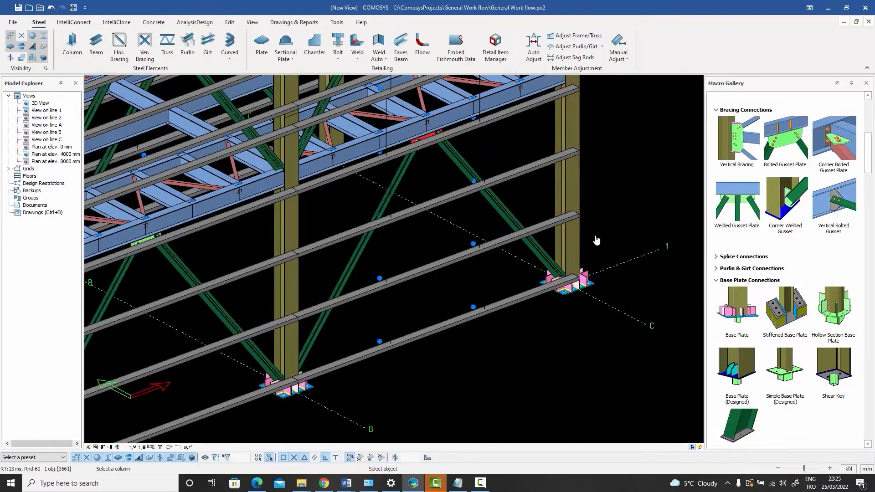
scroll(461, 303, "down", 3)
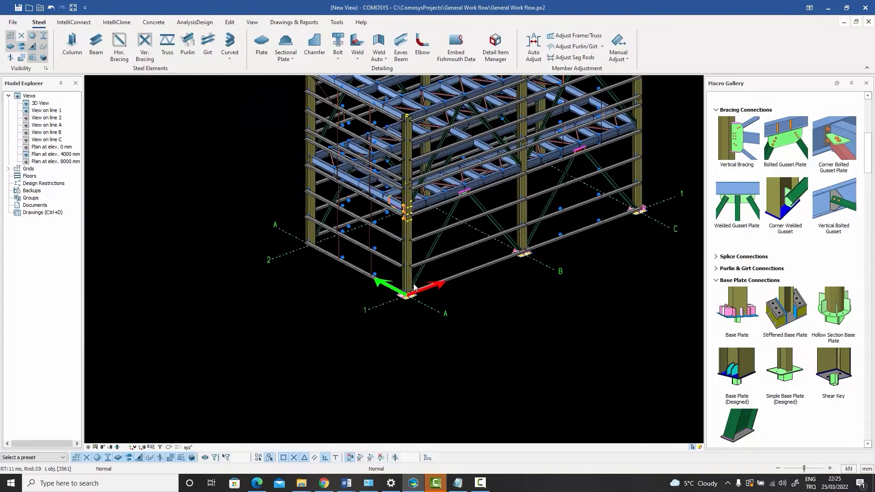
Hide the lowest girt in front of the base plate at the grid A corner column
scroll(415, 282, "up", 3)
left_click(416, 279)
middle_click_drag(429, 289, 394, 297)
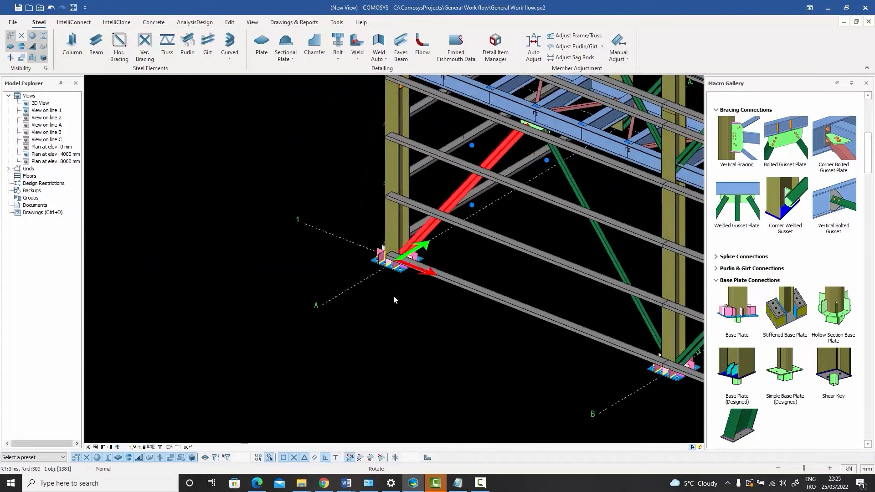
scroll(406, 262, "up", 5)
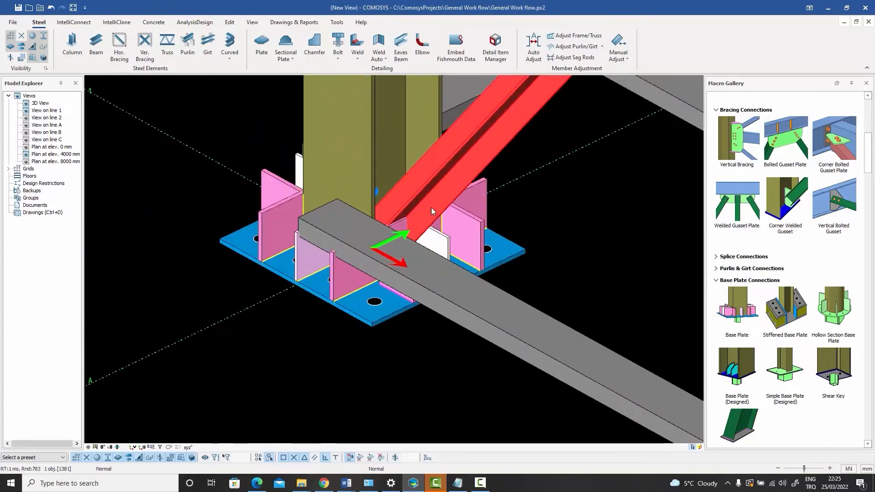
right_click(442, 282)
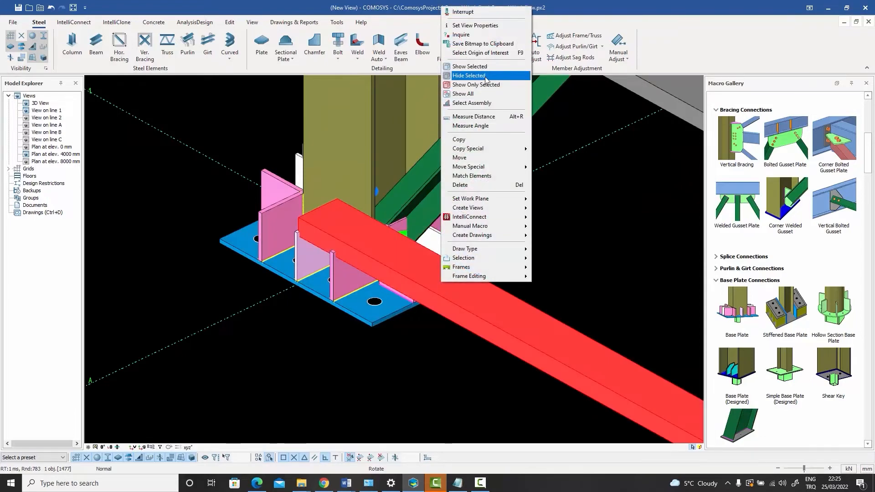
left_click(470, 75)
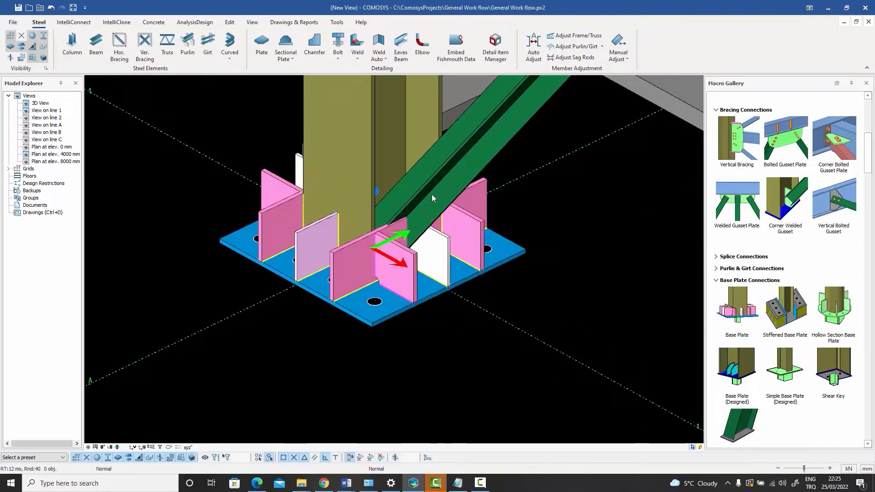
Remove the P2 stiffeners from the Base Plate connection of the corner column at grid A on line 1
scroll(415, 216, "up", 2)
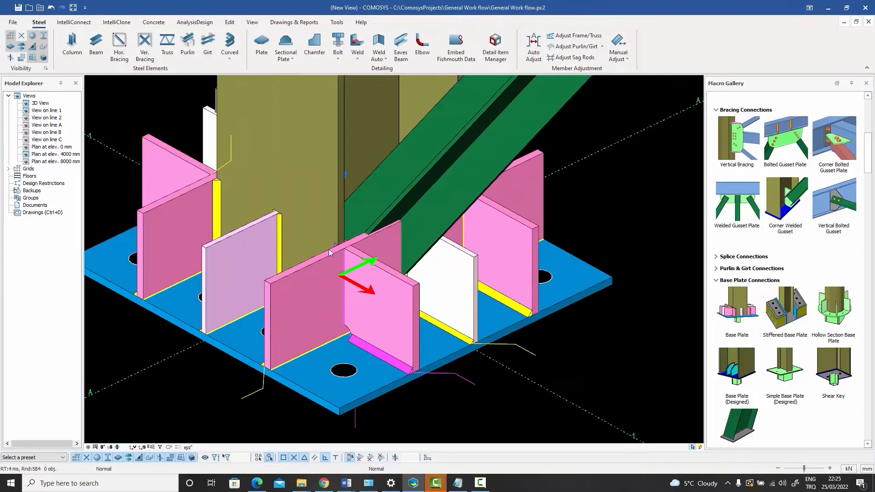
left_click(314, 260)
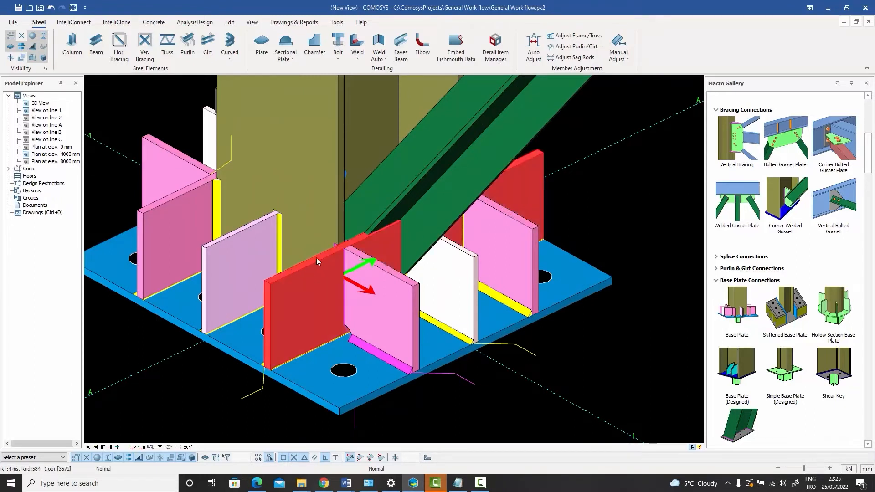
left_click(457, 262)
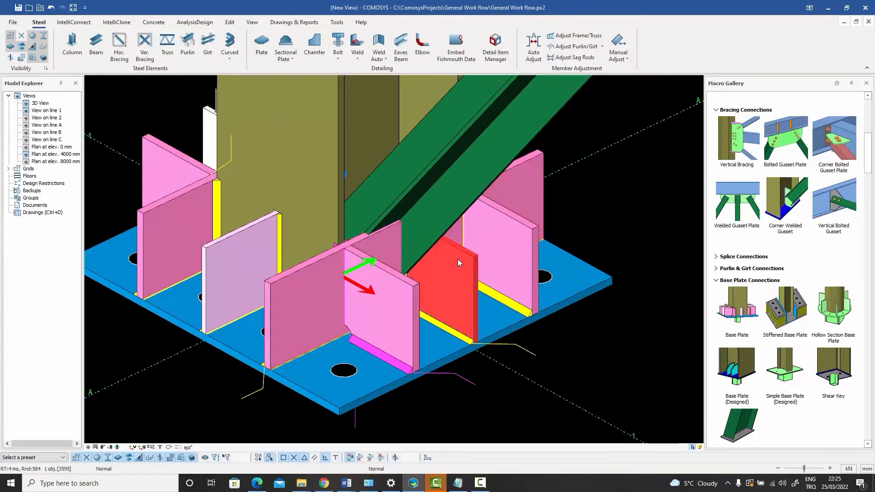
left_click(312, 264)
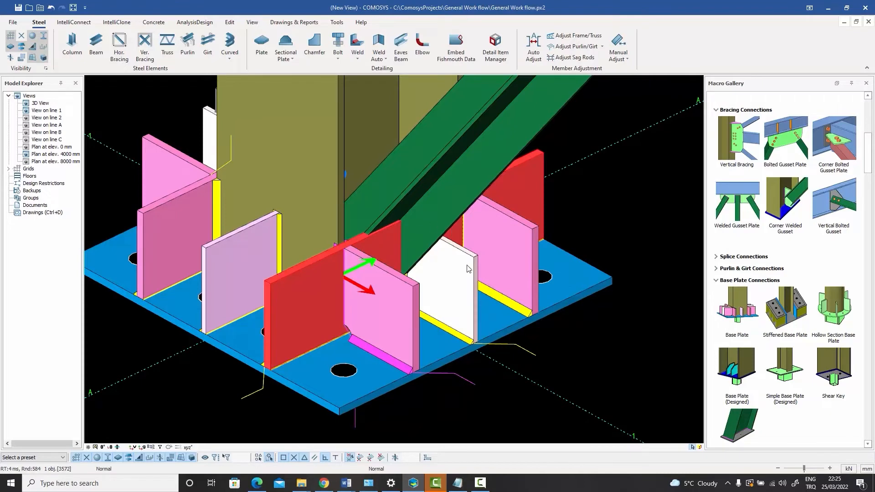
left_click(471, 287)
left_click(470, 297)
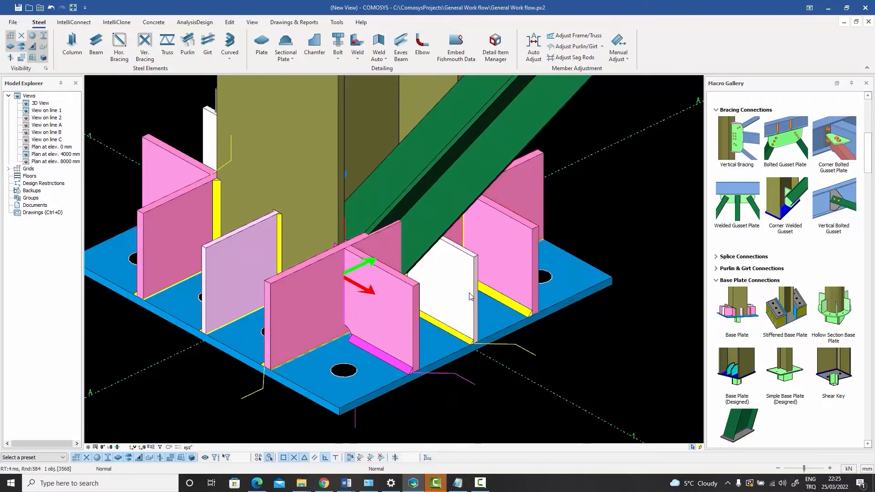
double_click(471, 296)
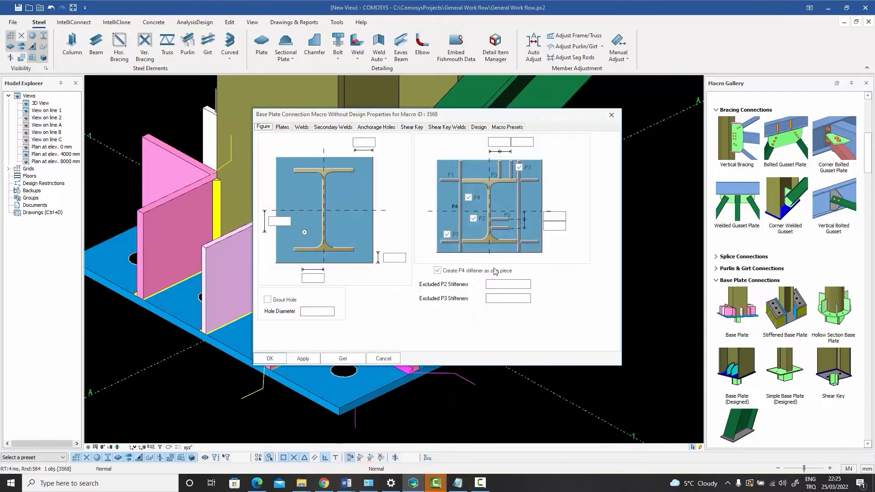
left_click(473, 219)
left_click(270, 359)
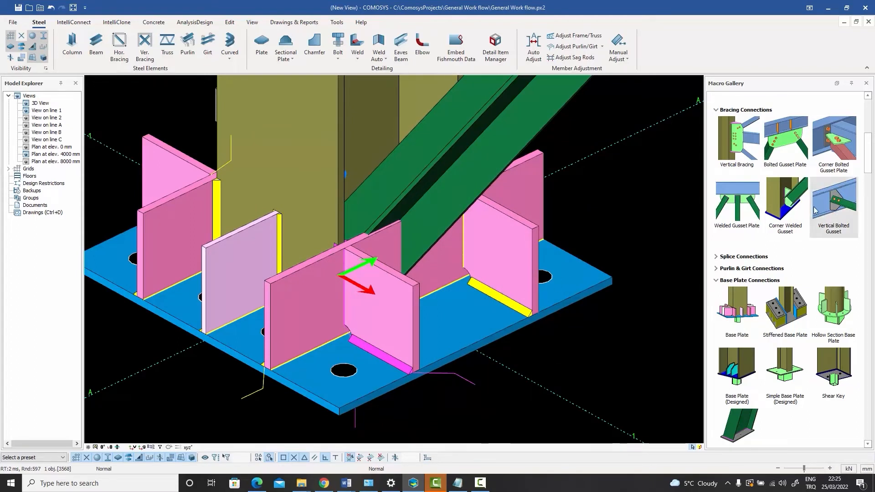
Add a Corner Bolted Gusset Plate joining the grid A corner column and its brace, with the base plate as boundary member
left_click(834, 170)
left_click(364, 119)
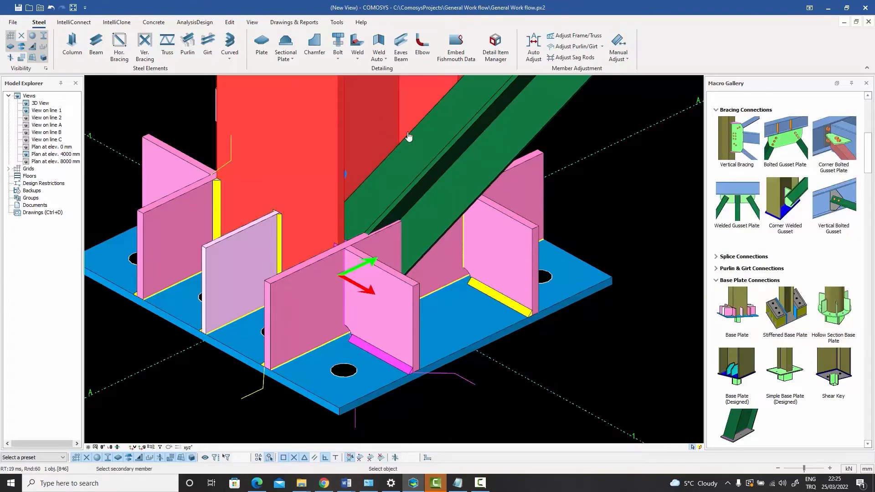
left_click(430, 147)
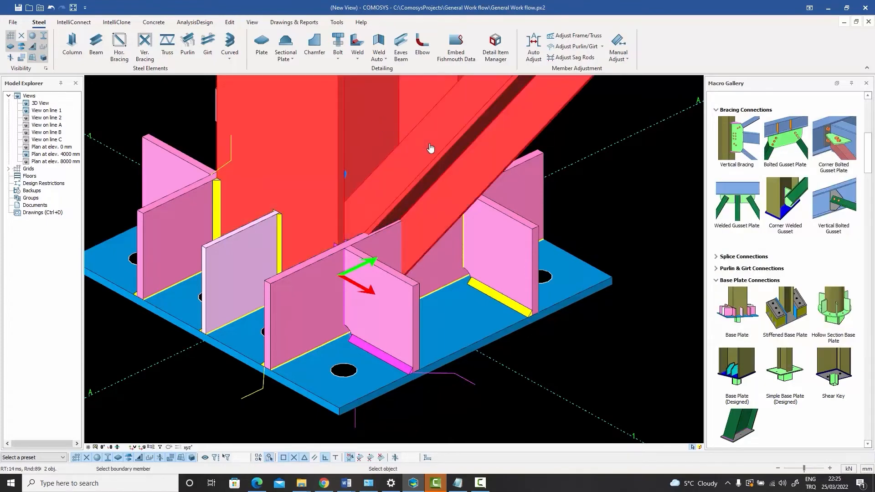
left_click(466, 324)
key("Escape")
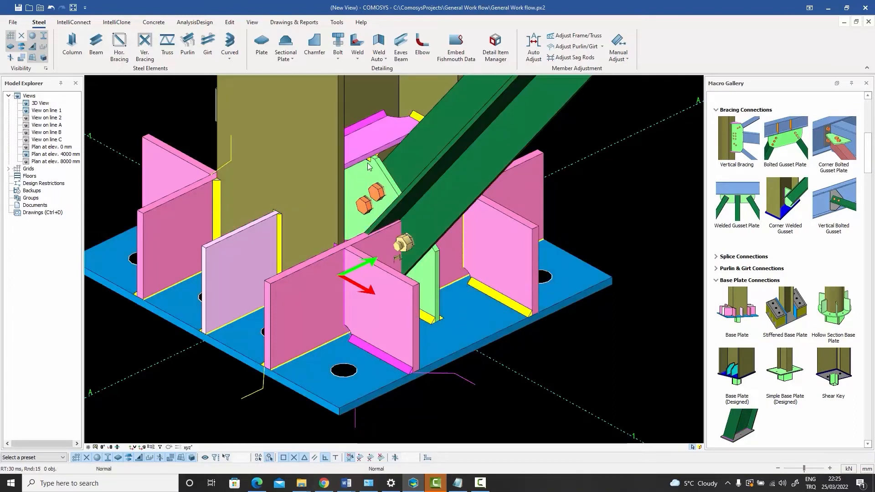
Set the brace clearance dimension in the corner gusset connection's bolt settings to 100 and apply it
left_click(435, 284)
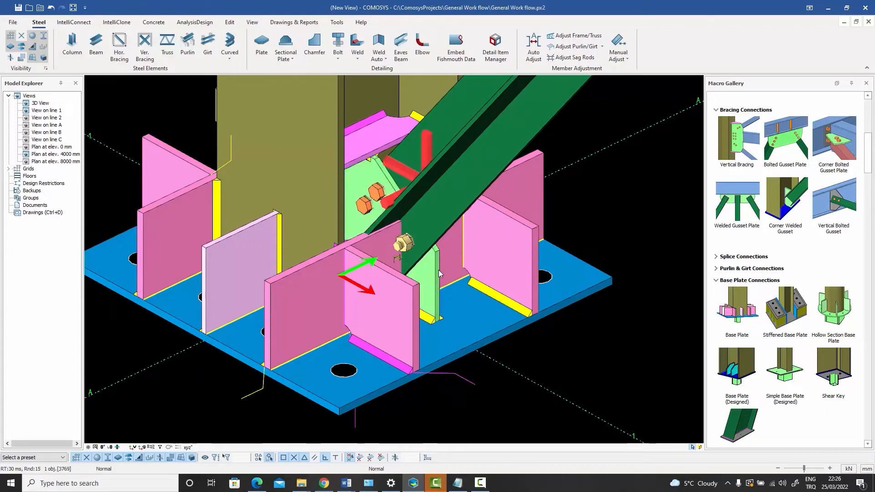
double_click(438, 270)
left_click_drag(345, 130, 98, 38)
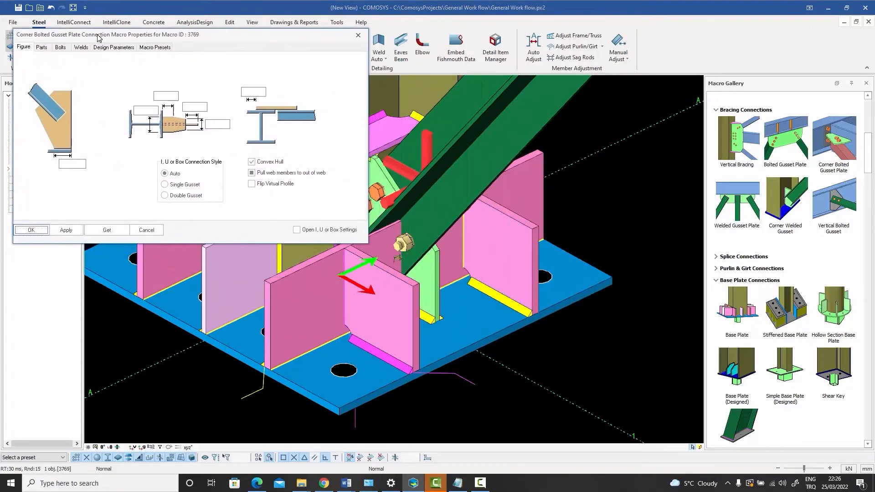
left_click(42, 48)
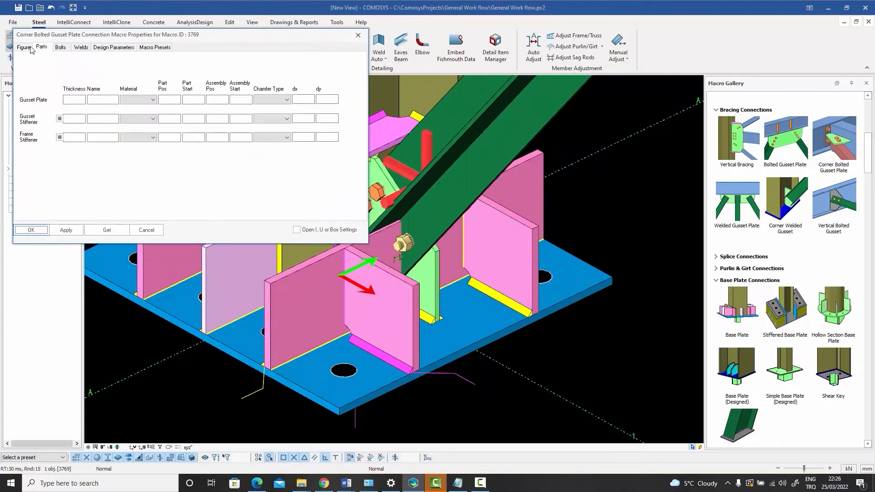
left_click(24, 47)
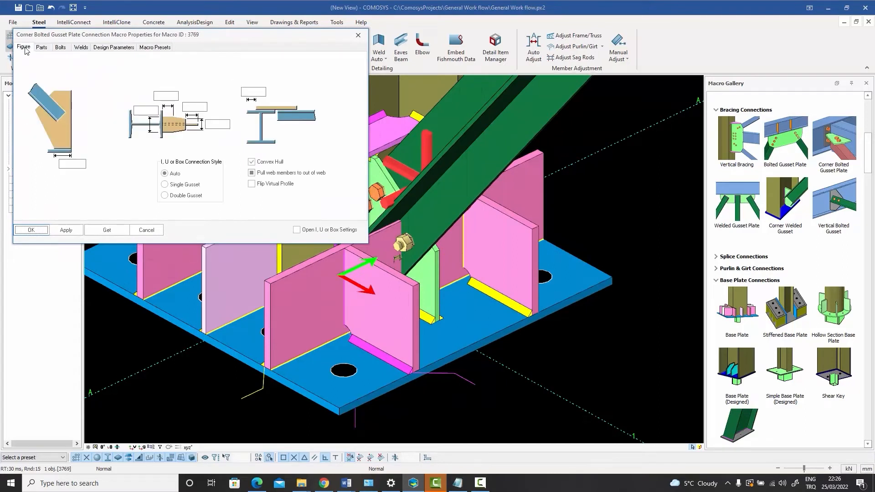
left_click(61, 47)
left_click(149, 88)
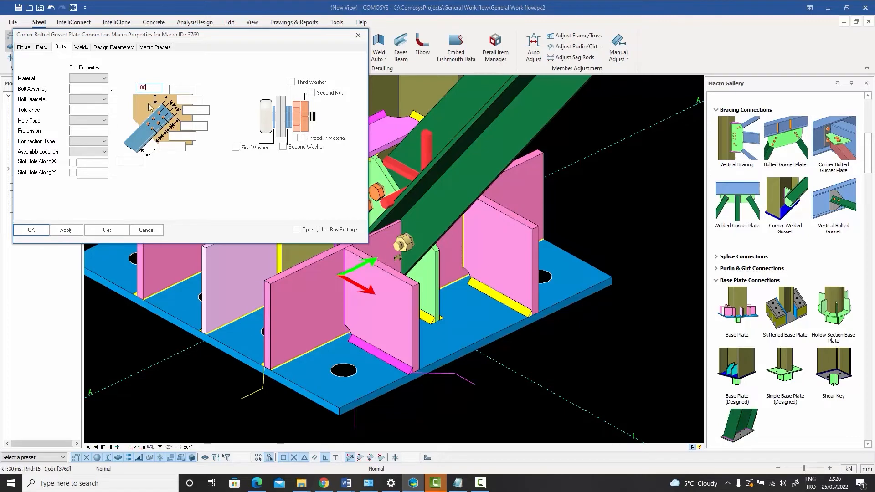
left_click(66, 230)
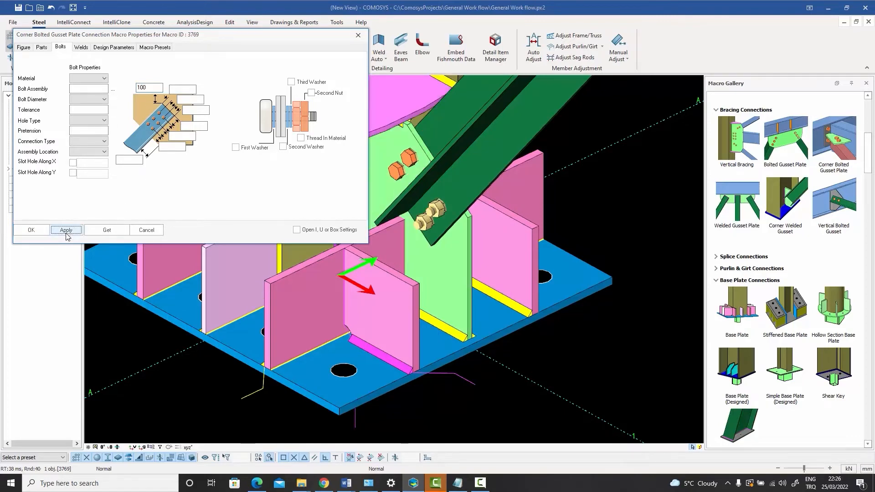
left_click(146, 230)
Examine where the corner gusset plate crosses the long stiffener on the base plate
middle_click_drag(431, 318, 427, 292)
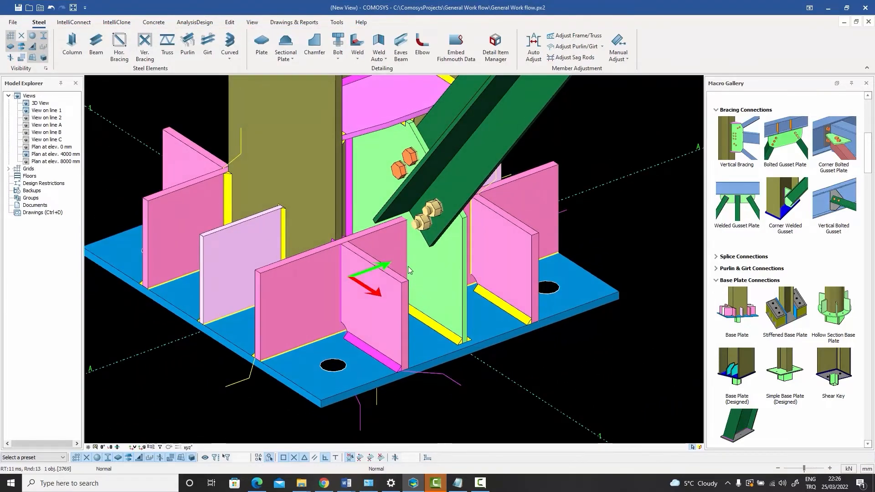
left_click(434, 264)
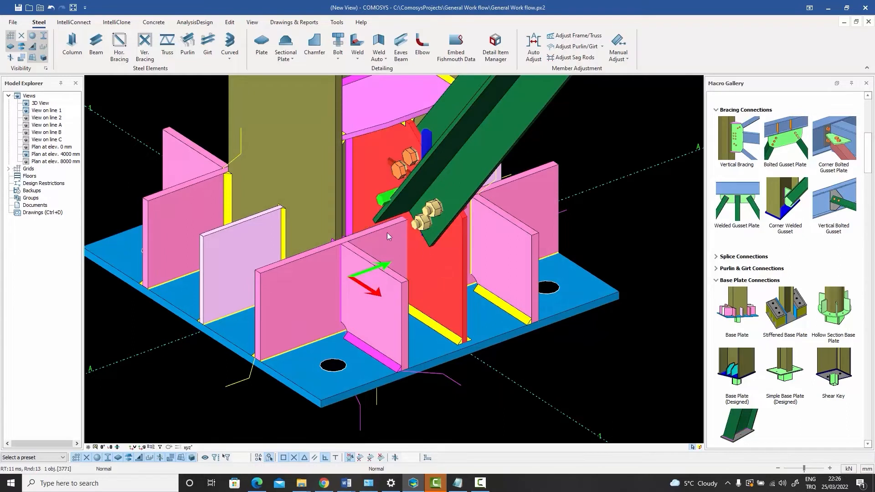
key("Escape")
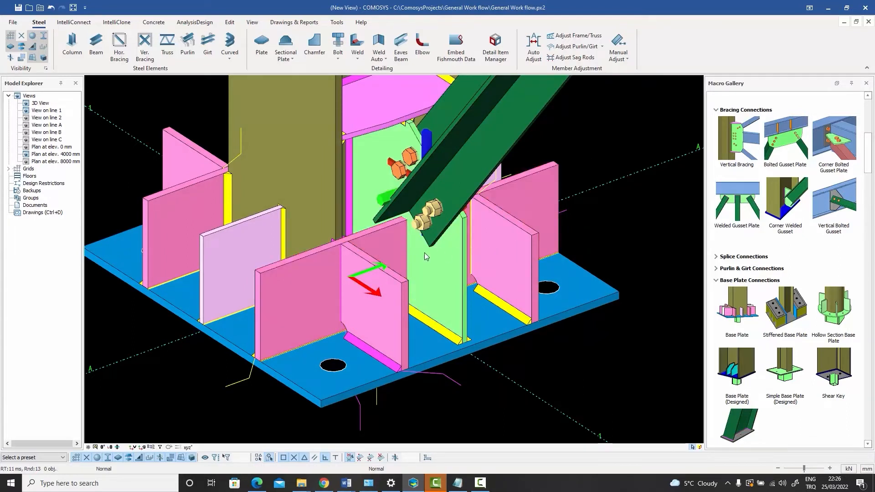
left_click(313, 273)
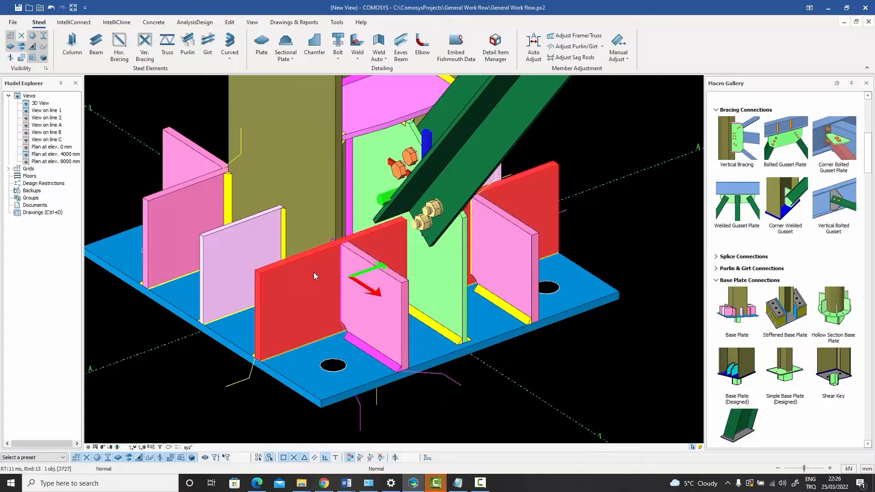
middle_click_drag(313, 276, 333, 276)
left_click(603, 173)
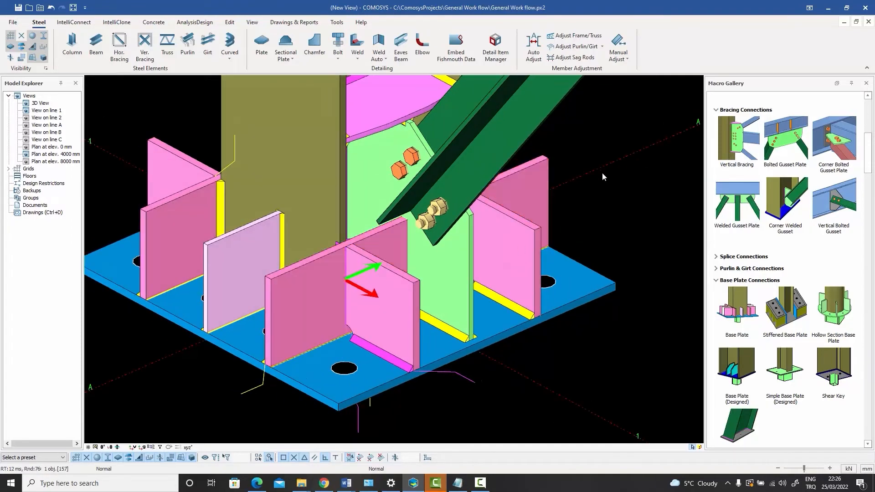
left_click(584, 130)
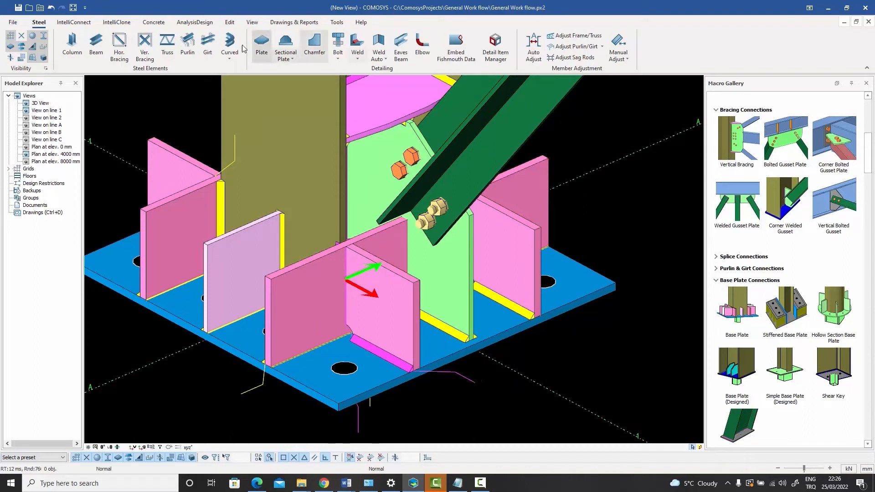
Cut the corner gusset plate and the crossing base plate stiffener against each other with Plate vs. Plate Adjustment, using the gusset as main plate
left_click(231, 23)
left_click(602, 59)
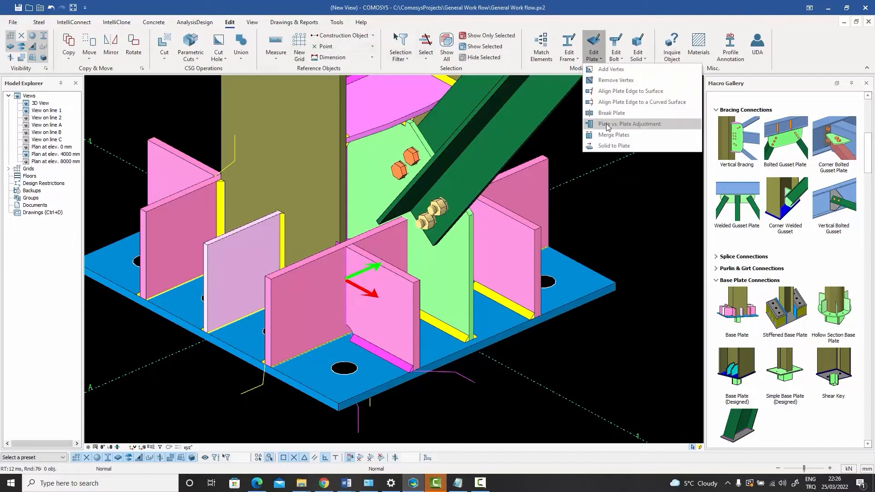
left_click(643, 124)
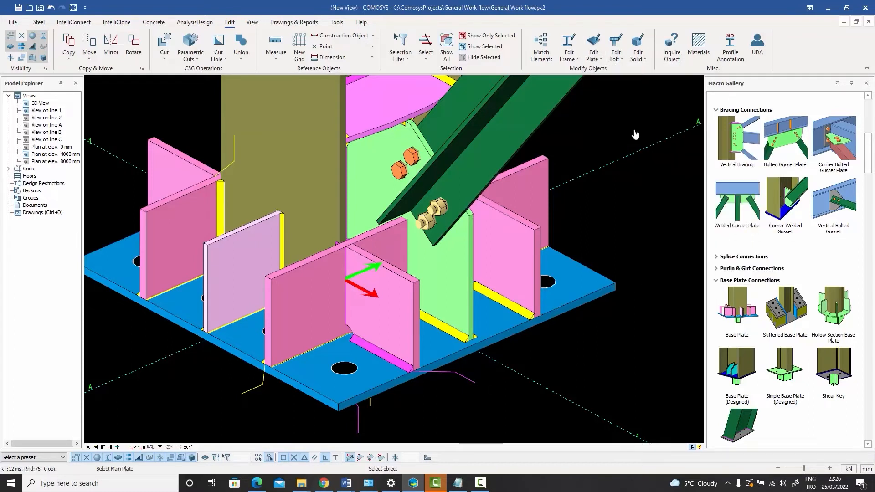
left_click(470, 249)
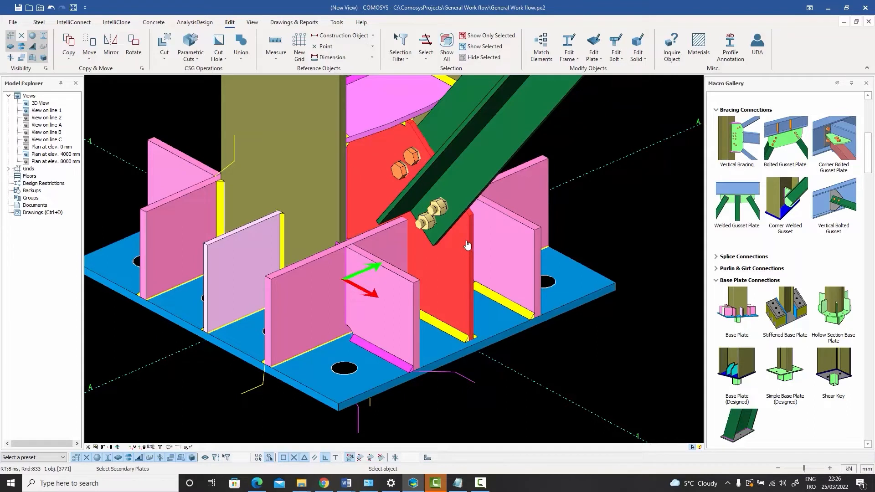
left_click(522, 173)
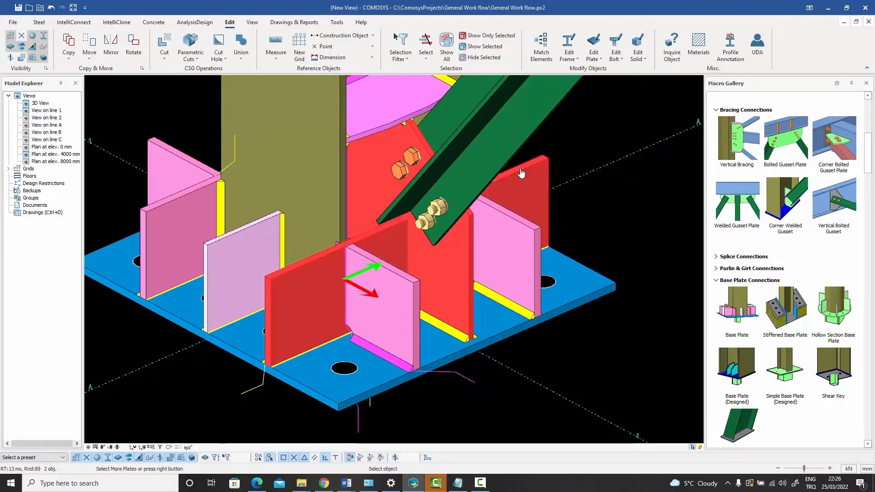
right_click(521, 173)
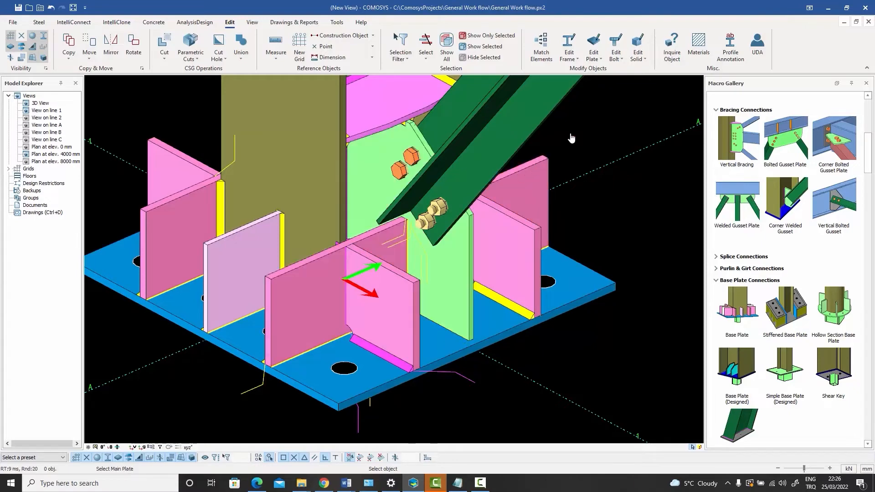
Inspect the adjusted plate intersection and show only the corner gusset plate to check its shape
middle_click_drag(571, 138, 553, 148)
middle_click_drag(504, 205, 494, 210)
scroll(408, 319, "up", 2)
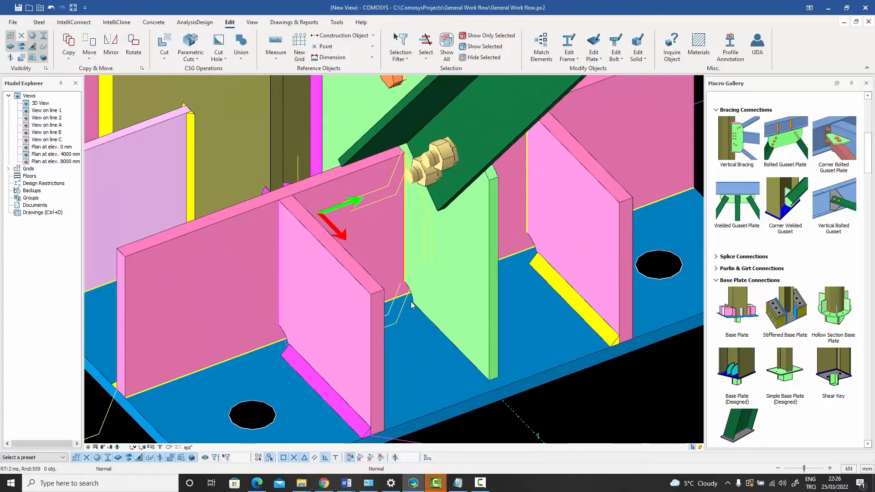
scroll(444, 255, "down", 3)
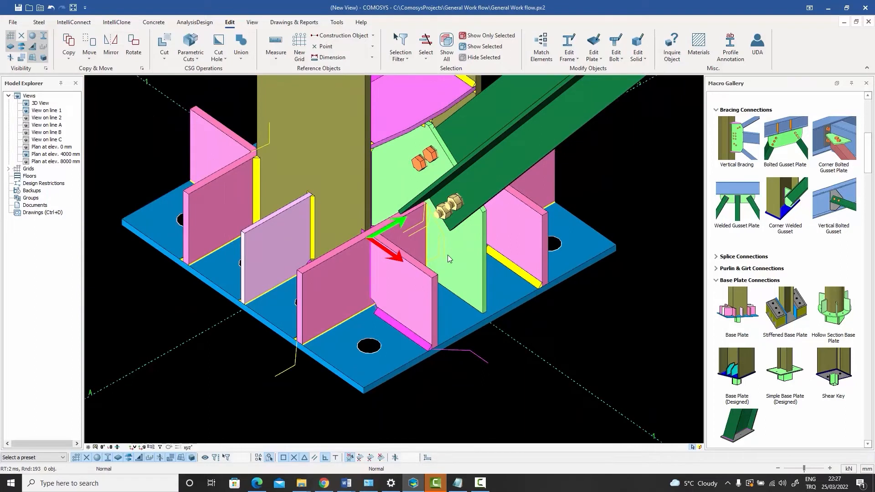
left_click(464, 252)
right_click(468, 251)
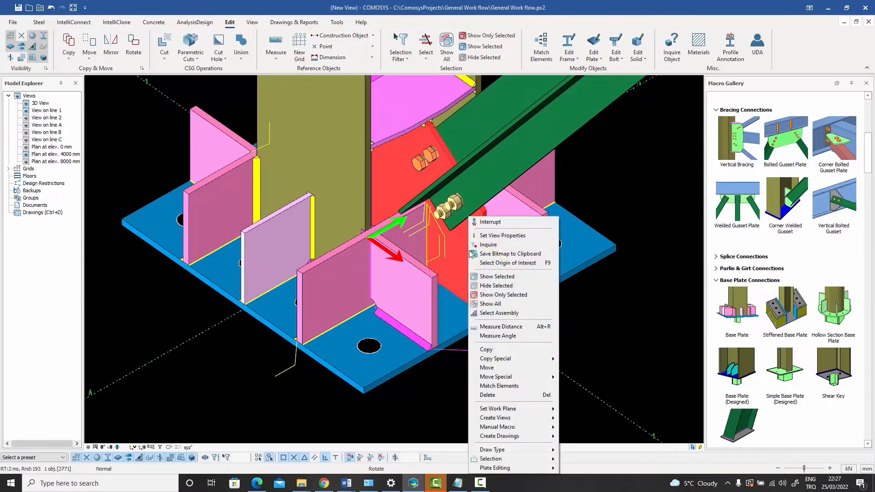
left_click(500, 295)
left_click(570, 207)
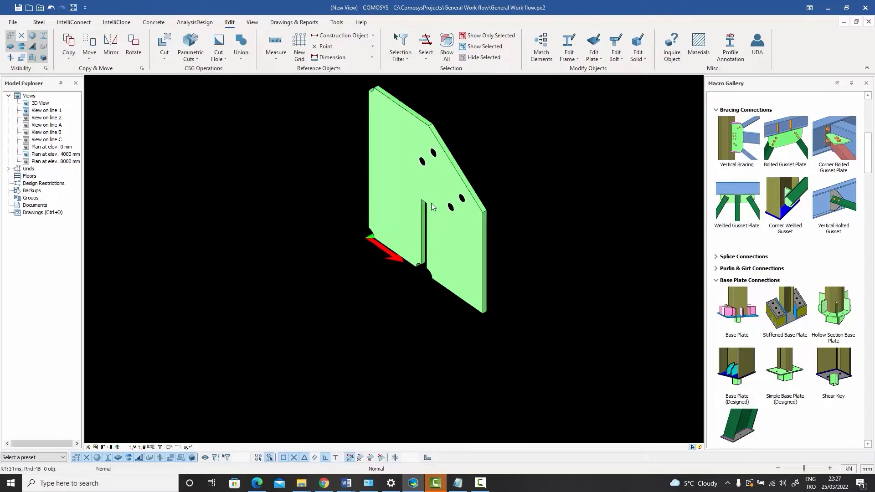
Show all hidden objects again and review the whole frame with its base plates along line 1
right_click(493, 160)
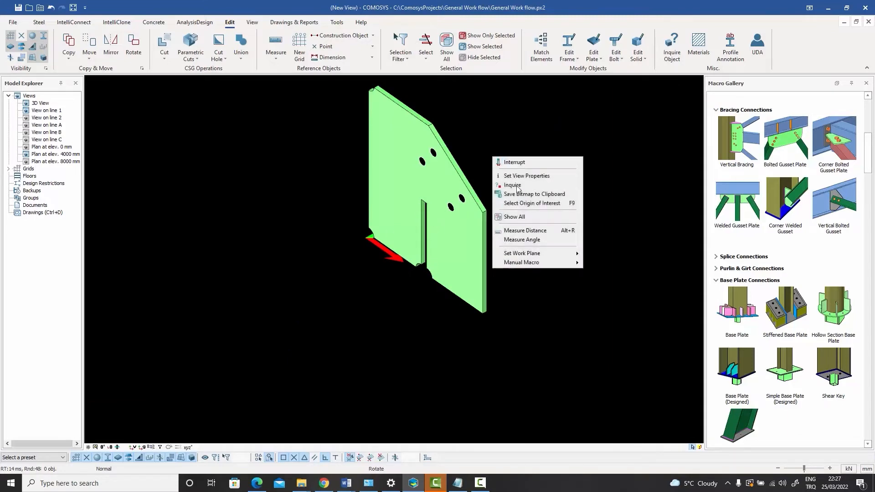
left_click(502, 217)
scroll(487, 223, "down", 3)
mouse_move(486, 220)
middle_mouse_down()
mouse_move(411, 252)
mouse_move(428, 235)
middle_mouse_up()
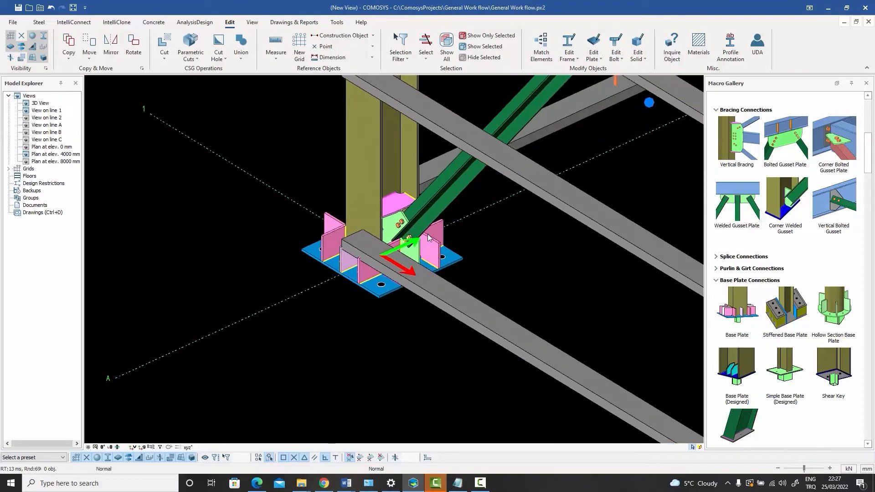
scroll(428, 233, "down", 5)
scroll(494, 296, "up", 5)
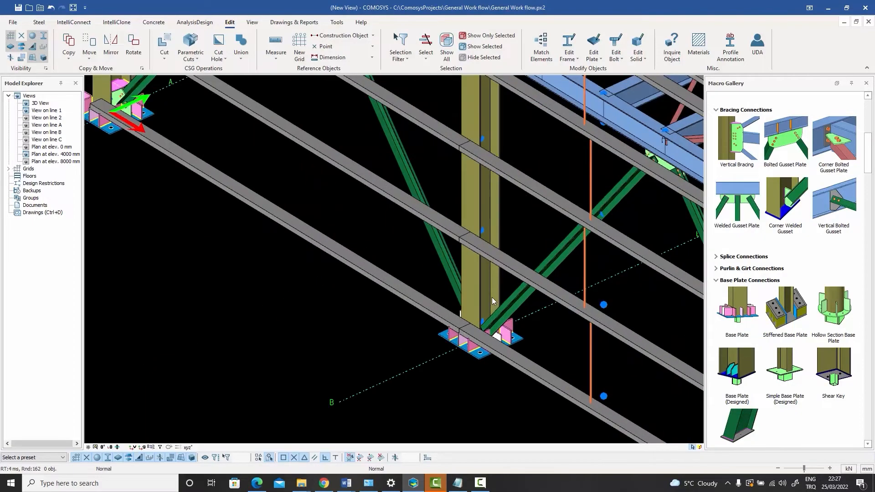
scroll(494, 295, "down", 5)
middle_click_drag(501, 297, 398, 299)
scroll(510, 305, "down", 1)
scroll(510, 308, "down", 2)
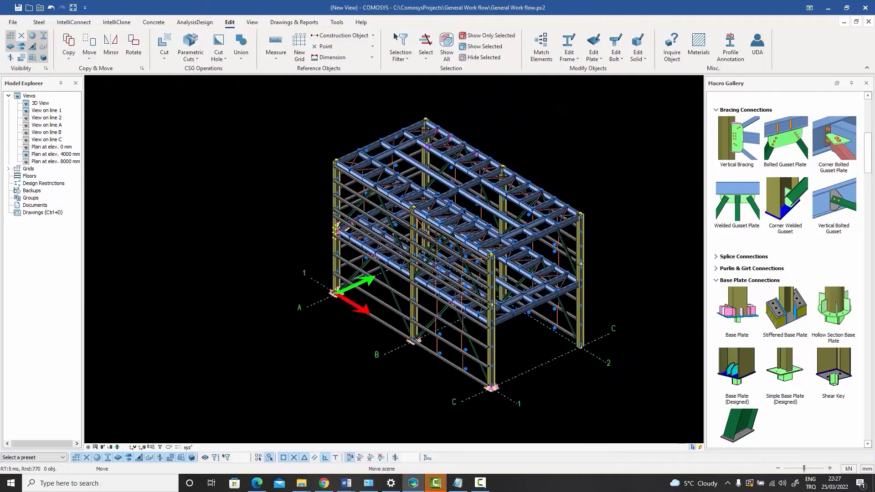
Examine the whole steel frame from several directions, ending on the girts and columns along line 1
scroll(397, 228, "up", 5)
scroll(406, 232, "down", 5)
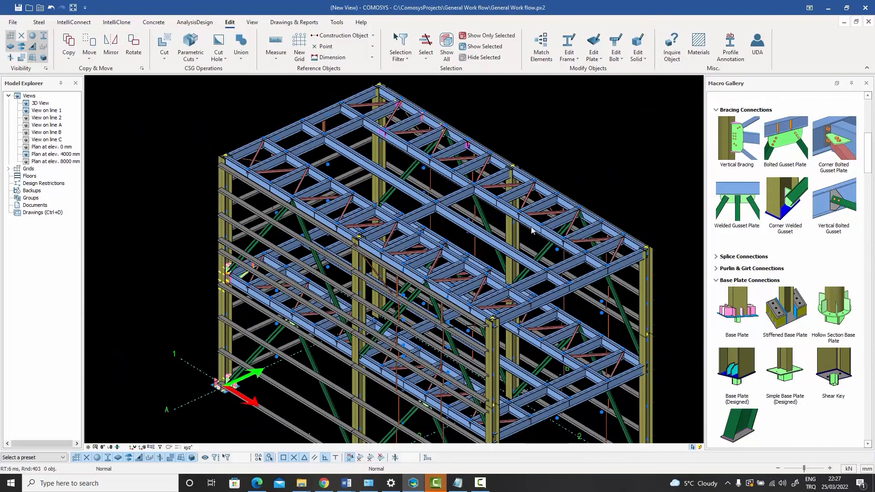
scroll(497, 210, "down", 3)
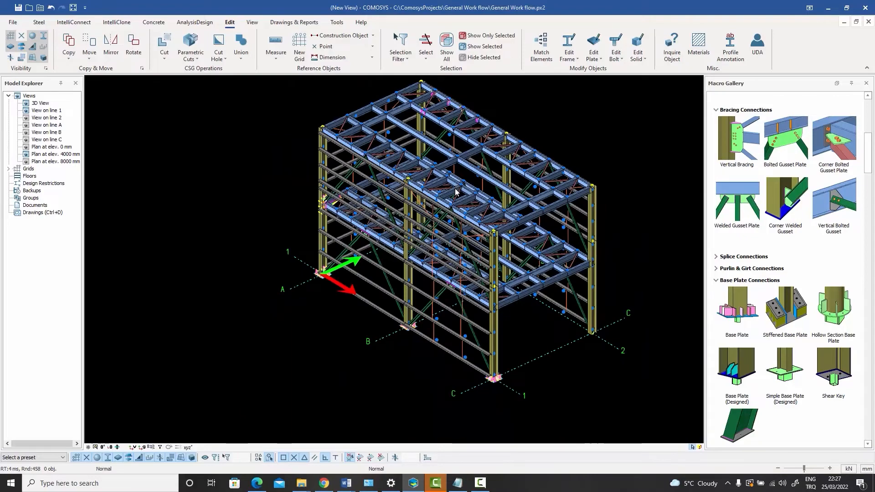
middle_click_drag(433, 233, 465, 232)
middle_click_drag(422, 199, 421, 290)
middle_click_drag(421, 291, 427, 269)
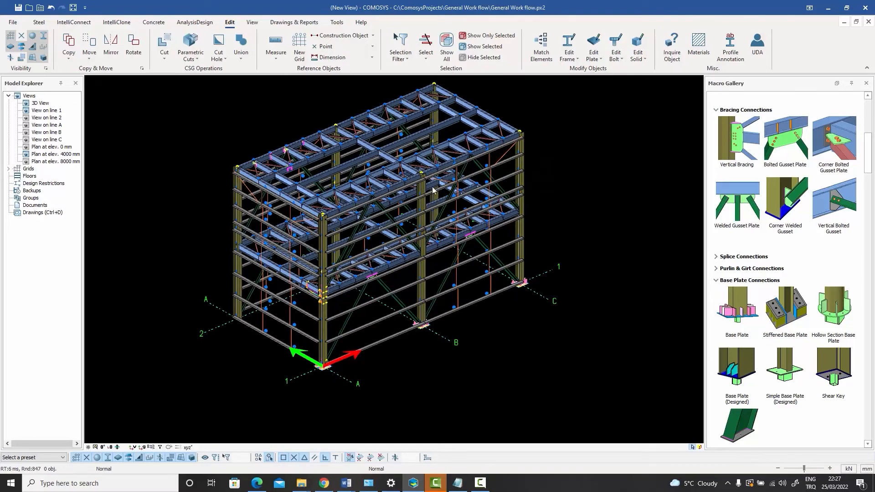
middle_click_drag(415, 238, 436, 260)
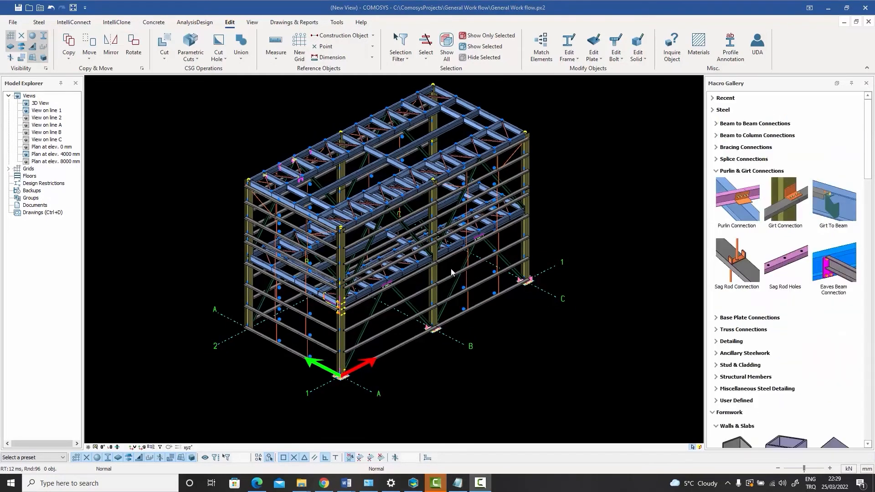
Add a Girt Connection joining the two meeting girts to the line B column near the floor beam, and inspect it from behind
scroll(439, 260, "up", 10)
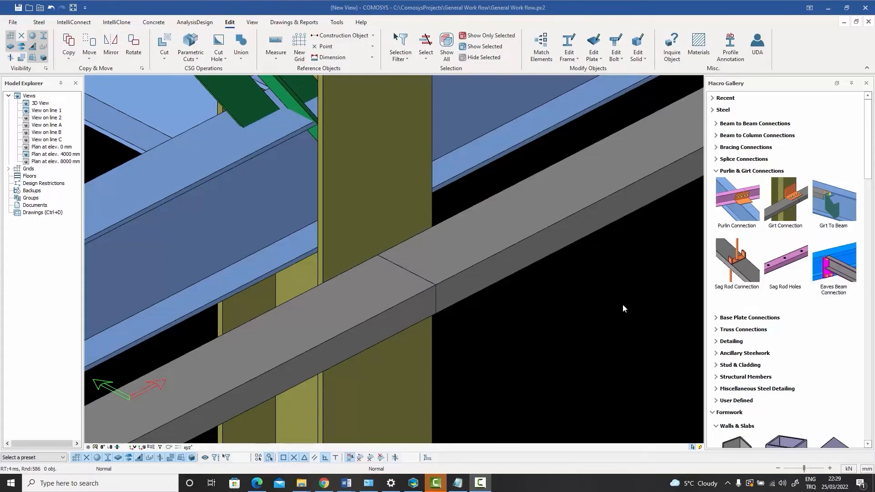
left_click(786, 229)
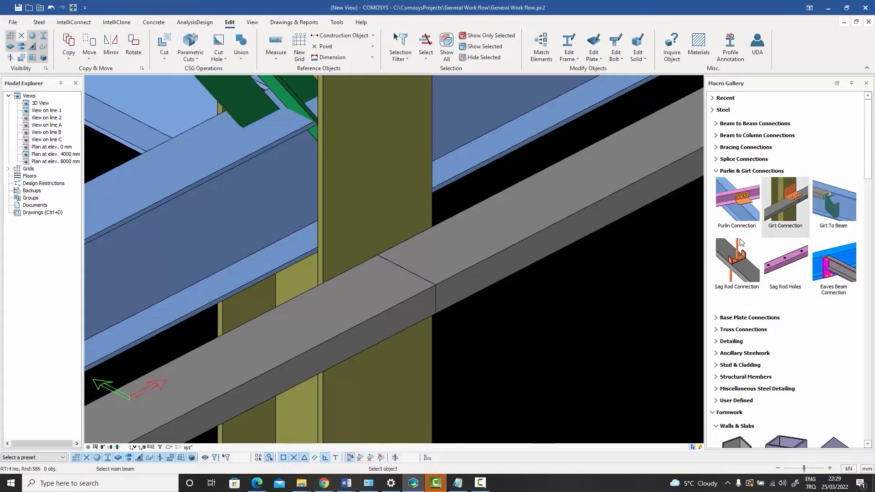
left_click(372, 201)
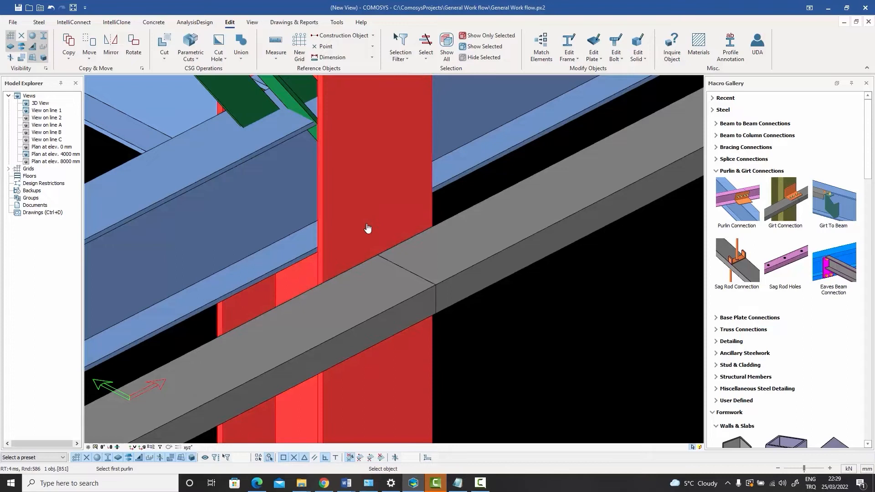
left_click(358, 308)
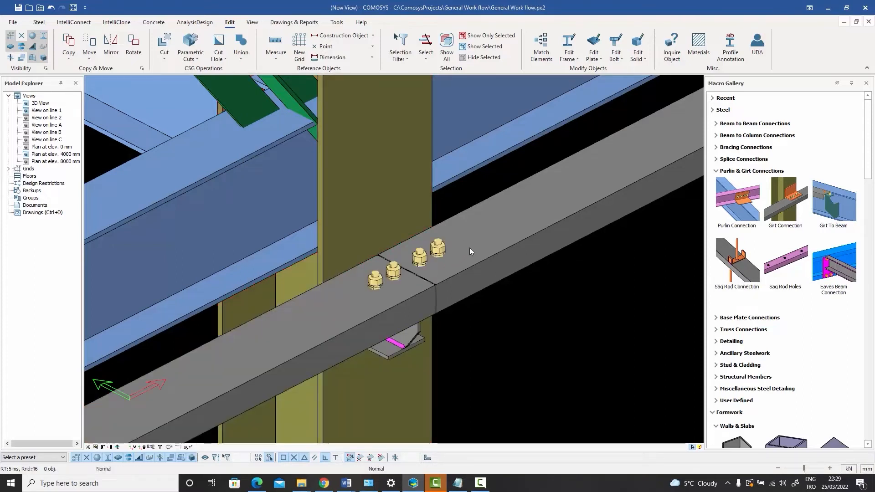
left_click(438, 252)
middle_click_drag(438, 252, 421, 281)
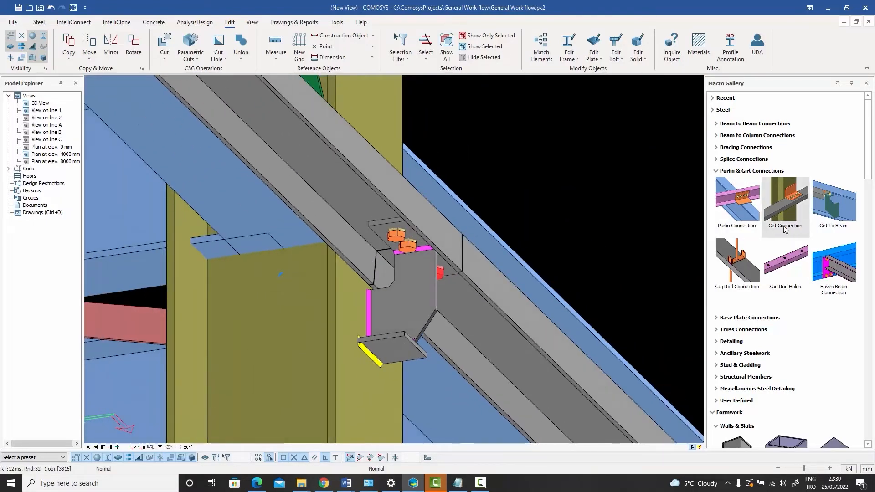
Open the macro properties of the new girt connection at the line B column, keeping the joint in view beside them
left_click(422, 302)
double_click(423, 301)
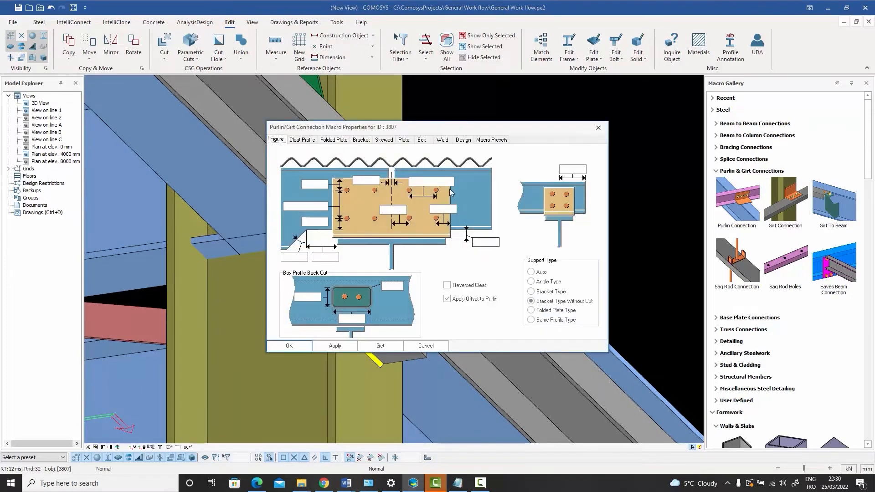
left_click_drag(426, 127, 653, 84)
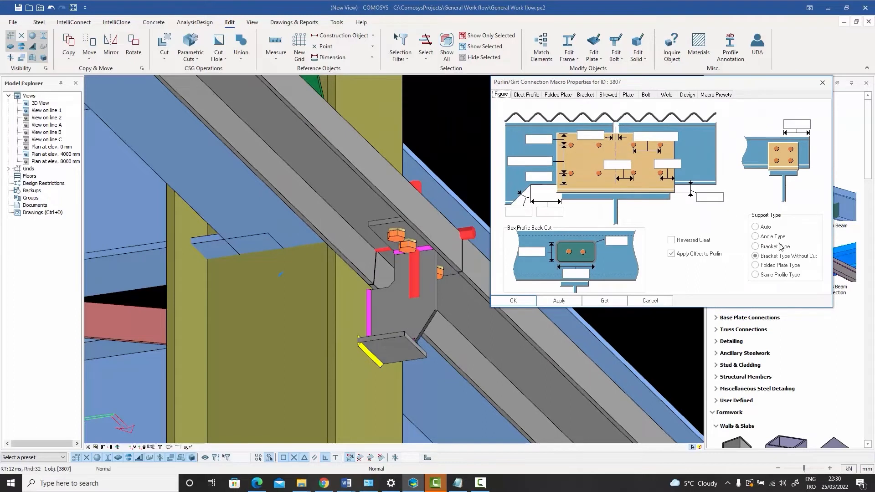
Try the Angle Type, Bracket Type and Bracket Type Without Cut supports on the girt connection in turn
left_click(764, 236)
left_click(559, 301)
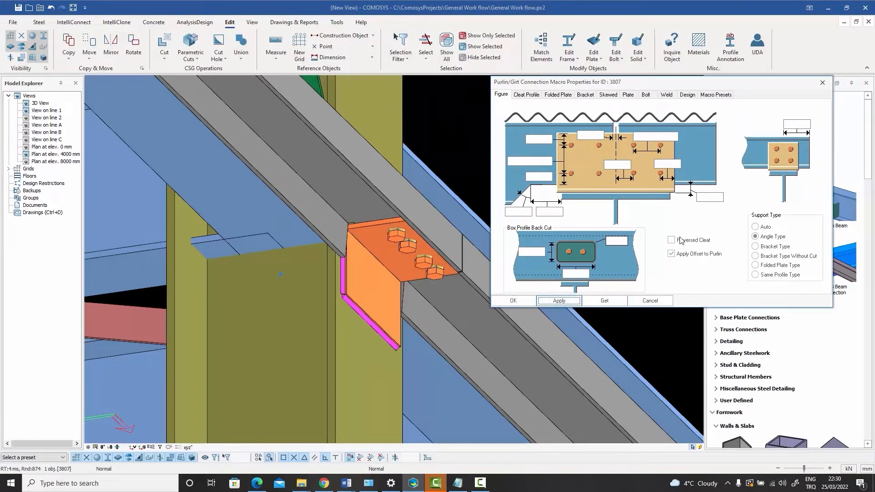
left_click(769, 247)
left_click(572, 301)
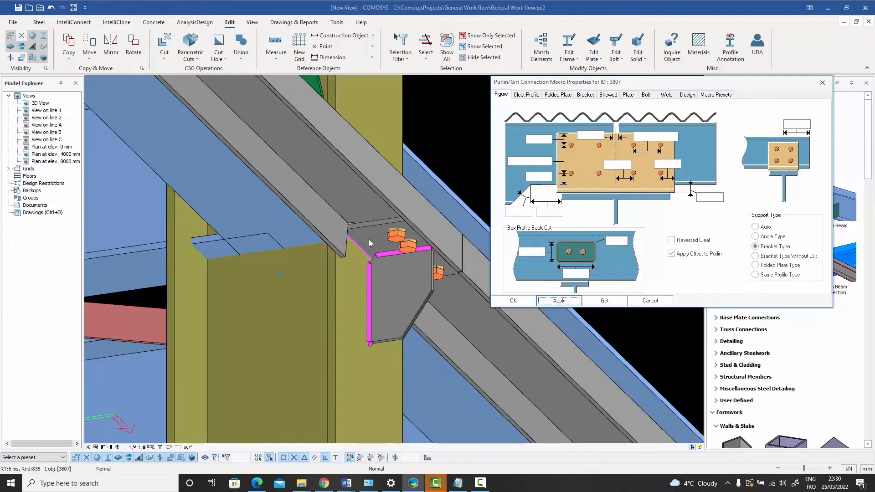
left_click(756, 257)
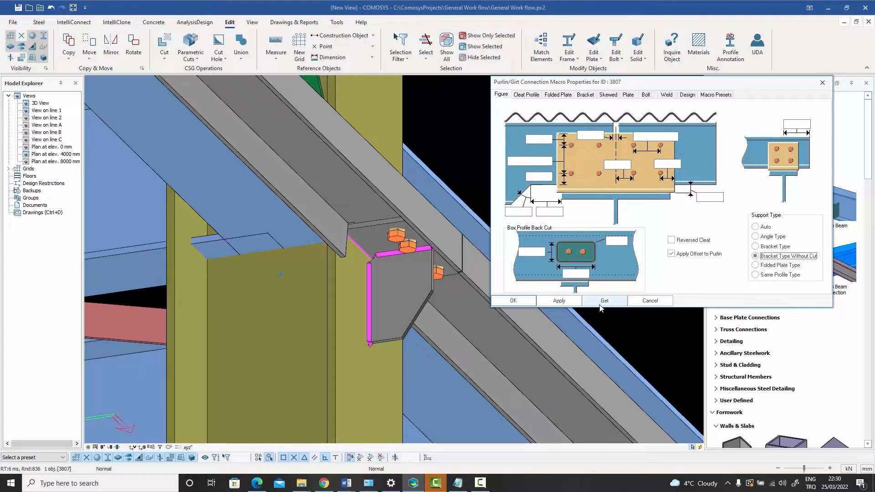
left_click(562, 302)
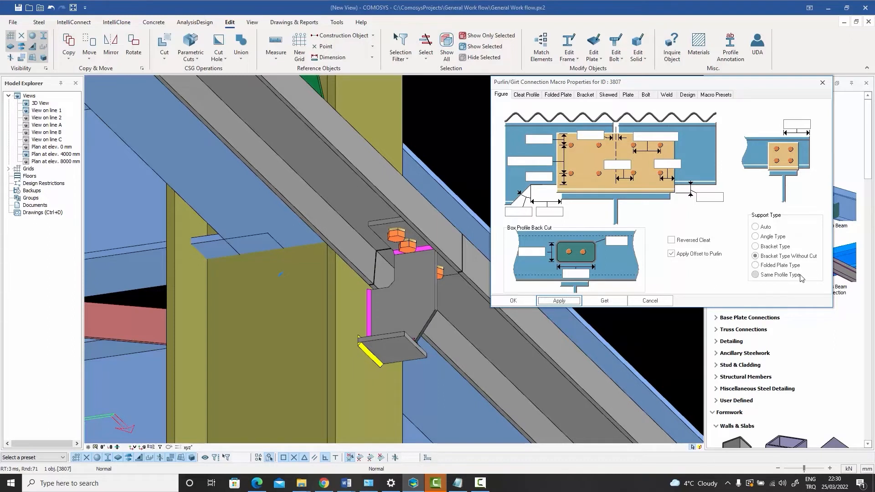
Apply the Same Profile Type support to the girt connection, close its properties and inspect the joint
left_click(777, 276)
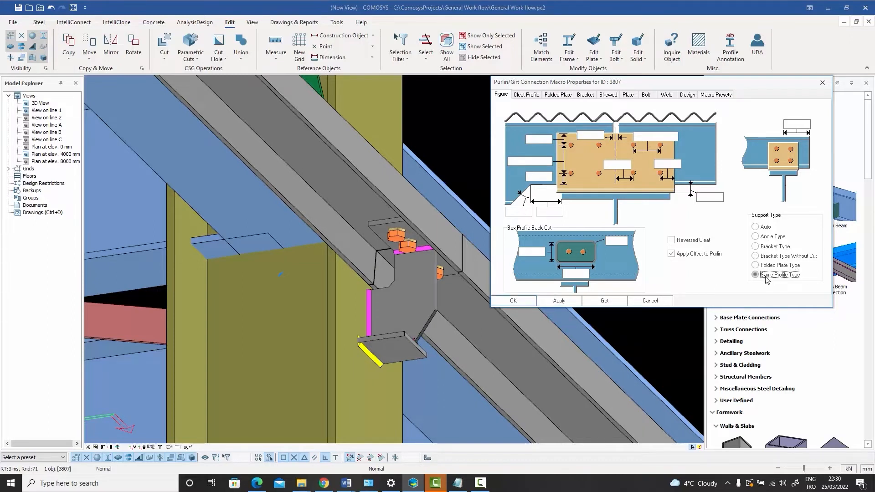
left_click(558, 302)
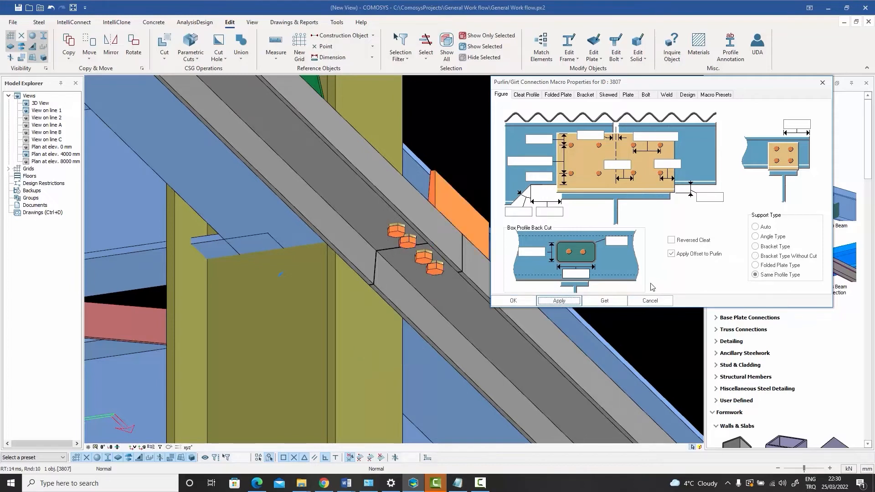
left_click(648, 300)
middle_click_drag(611, 213, 579, 241)
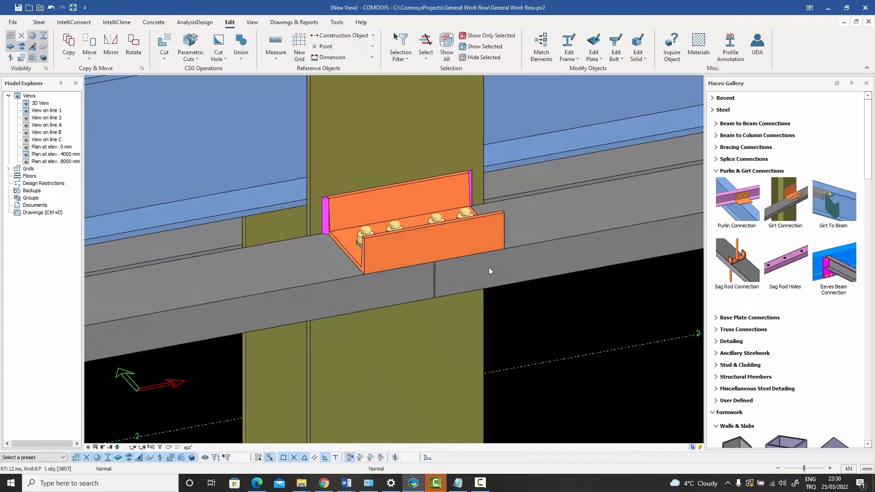
mouse_move(486, 266)
middle_mouse_down()
mouse_move(480, 283)
mouse_move(511, 262)
mouse_move(490, 262)
middle_mouse_up()
scroll(503, 259, "down", 5)
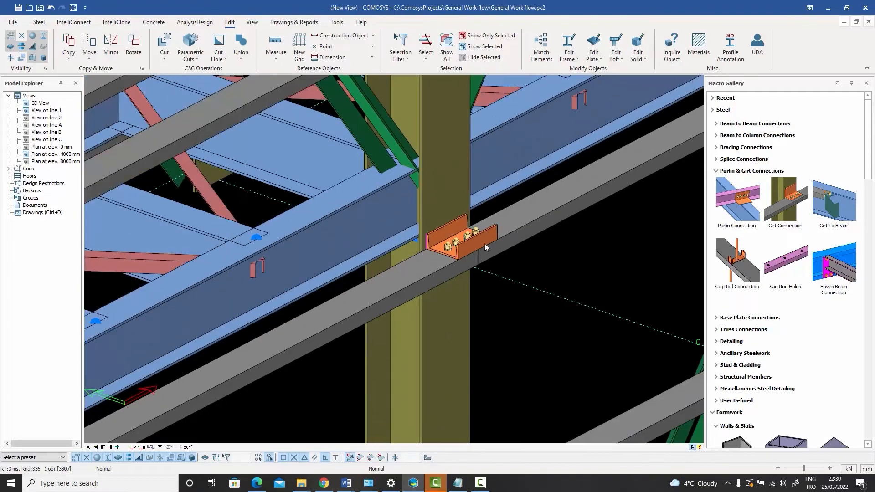
Add a Girt Connection between the end column at line C and the end of the single girt
scroll(492, 232, "down", 5)
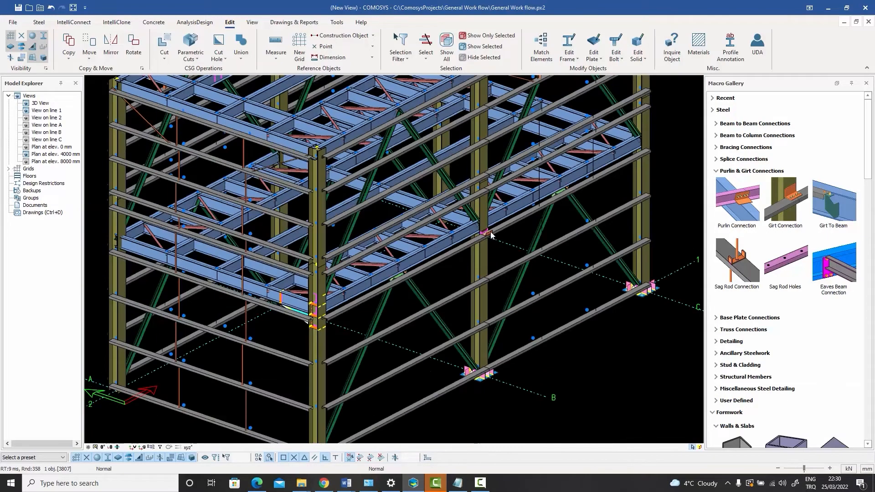
scroll(617, 179, "up", 10)
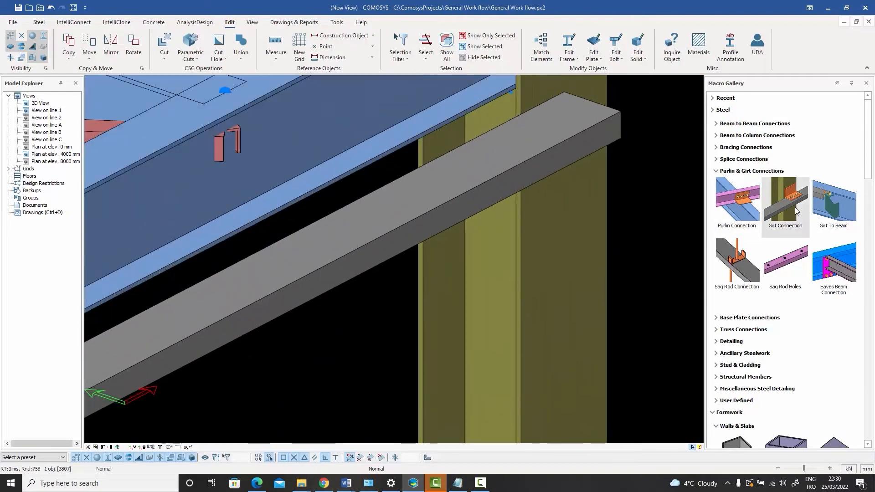
left_click(573, 189)
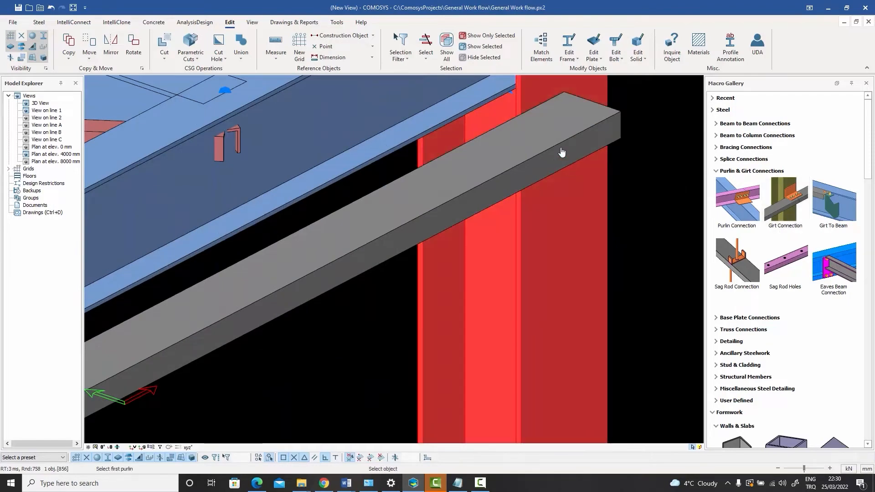
left_click(562, 152)
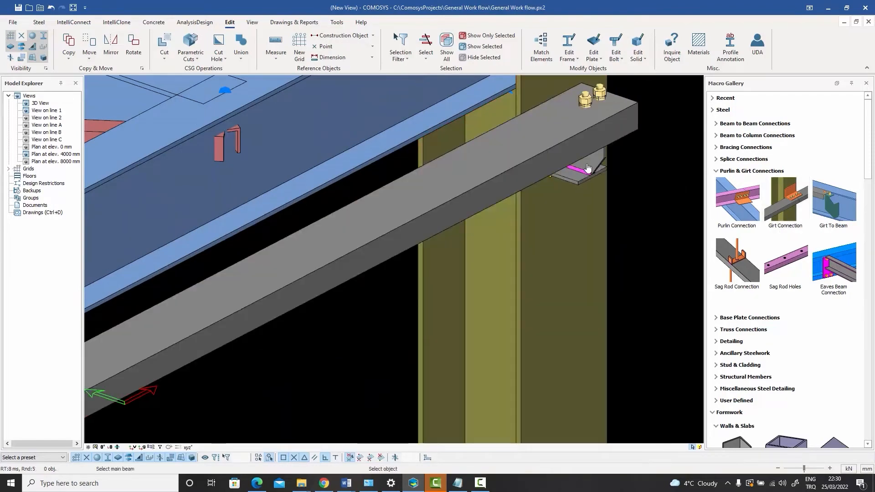
left_click(595, 164)
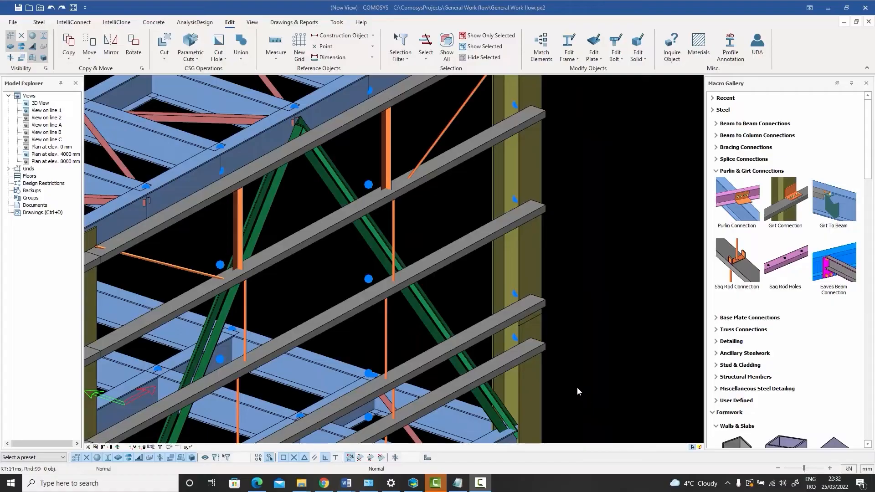
Connect the upper sag rod to the girt it meets between lines B and C with the Sag Rod Connection macro
middle_click_drag(480, 293, 501, 279)
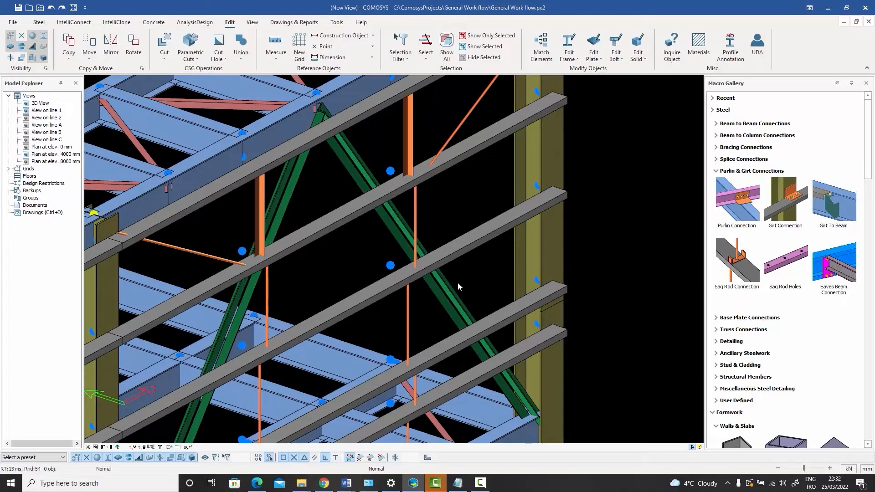
middle_click_drag(458, 272, 437, 296)
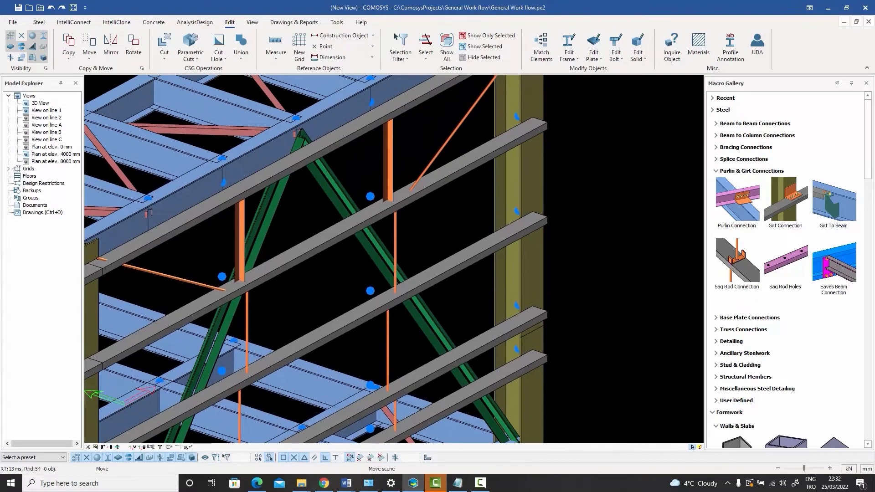
left_click(388, 339)
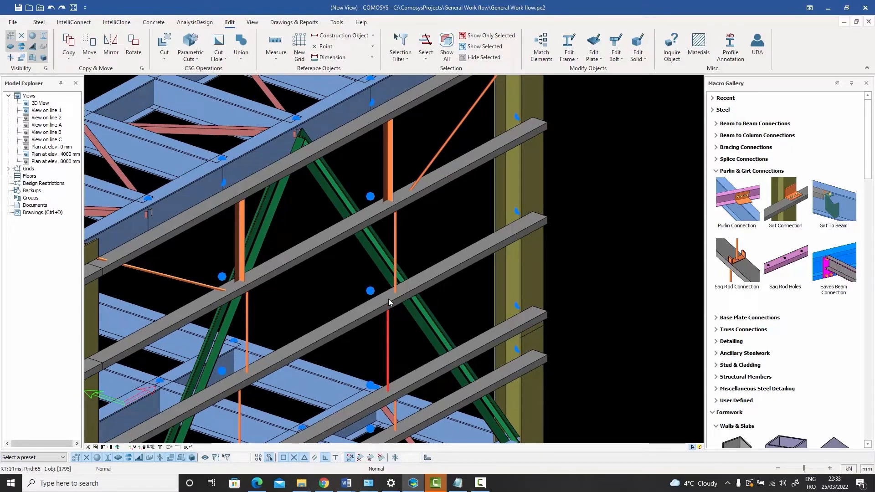
left_click(396, 276)
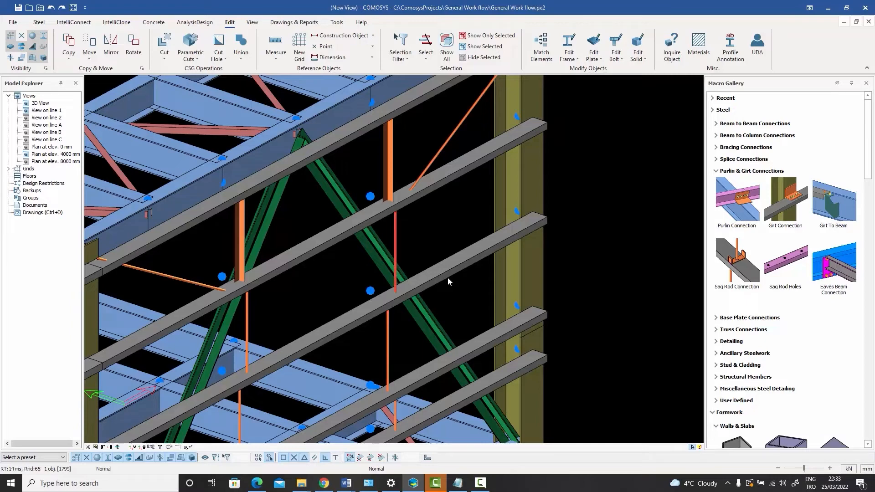
left_click(448, 278)
scroll(401, 301, "up", 4)
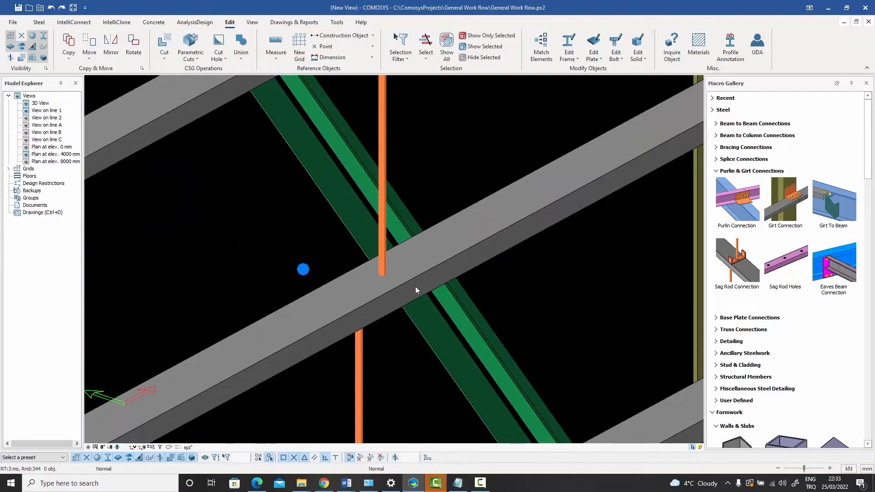
left_click(734, 291)
key("Escape")
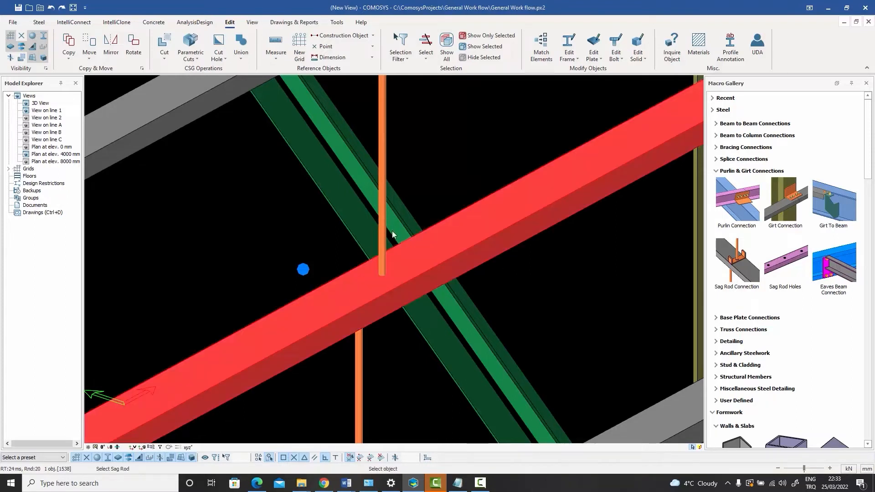
left_click(384, 269)
scroll(386, 275, "up", 5)
scroll(387, 275, "down", 5)
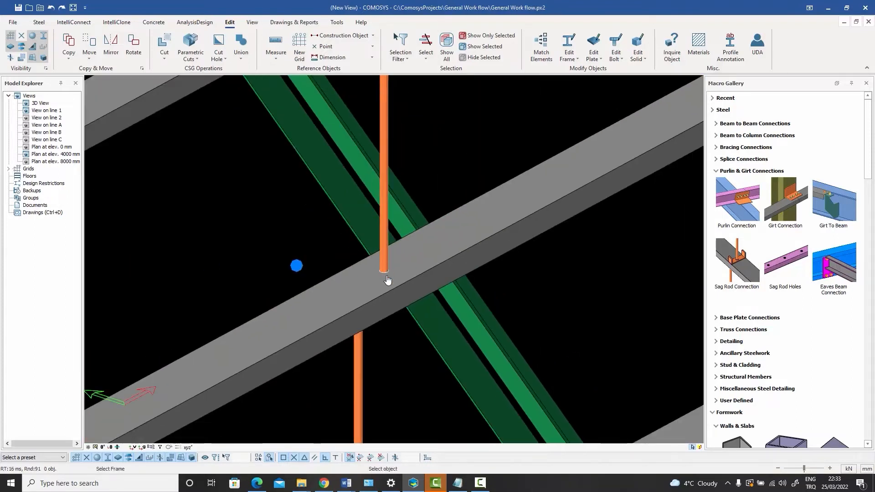
Connect the lower sag rod to the same girt with the Sag Rod Connection and inspect both rod ends
left_click(376, 315)
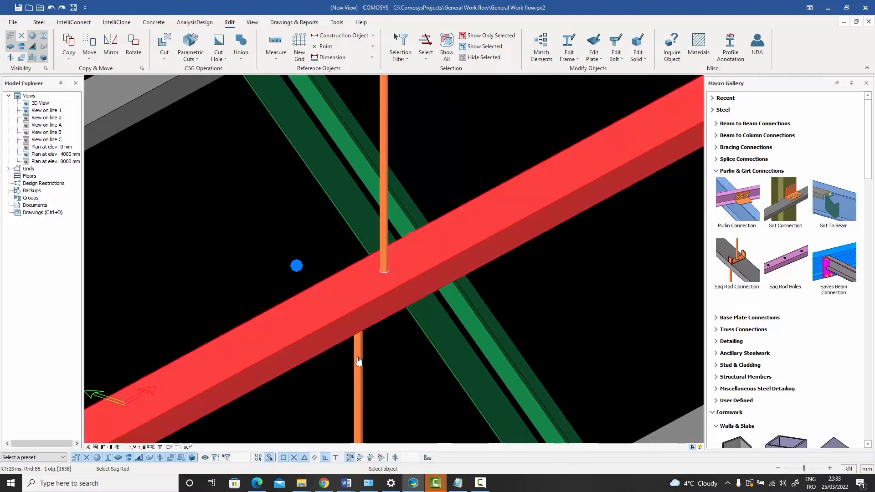
left_click(359, 358)
scroll(376, 292, "down", 4)
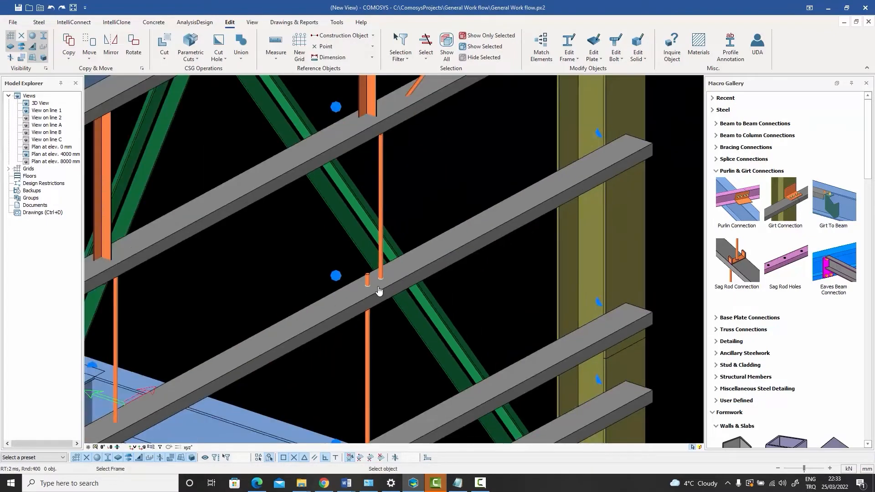
scroll(424, 231, "down", 2)
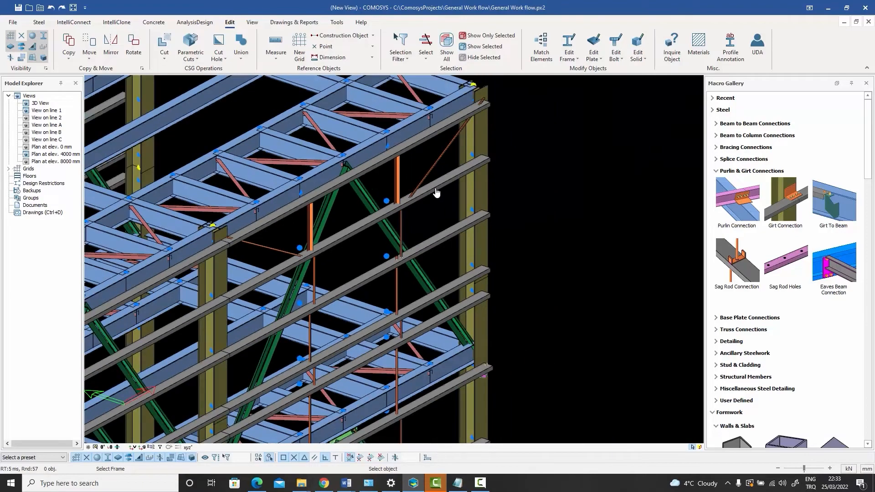
scroll(437, 193, "up", 5)
scroll(402, 281, "down", 2)
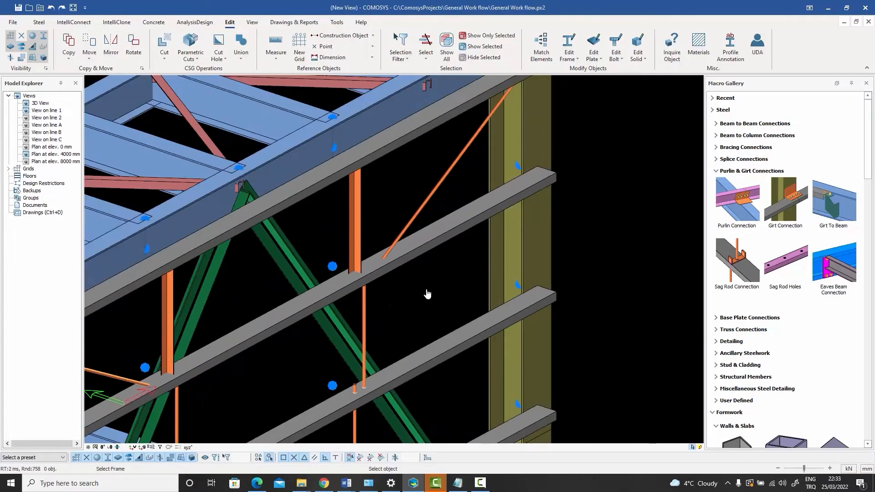
Connect the lower end of the diagonal sag rod near the line C column to the second girt with the Sag Rod Connection
scroll(426, 293, "down", 4)
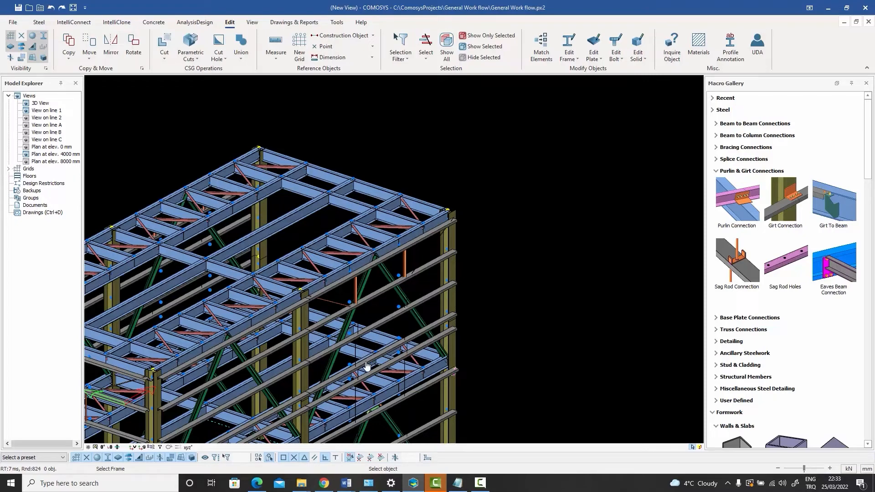
scroll(416, 288, "up", 5)
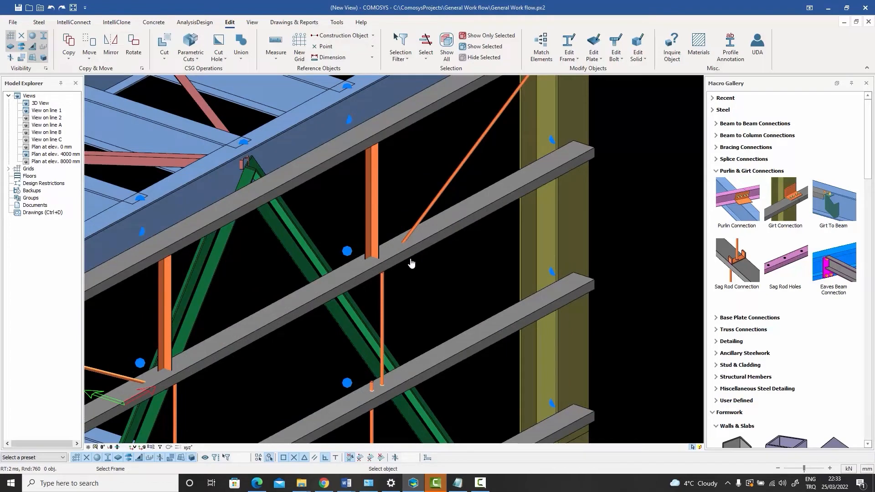
scroll(413, 259, "down", 3)
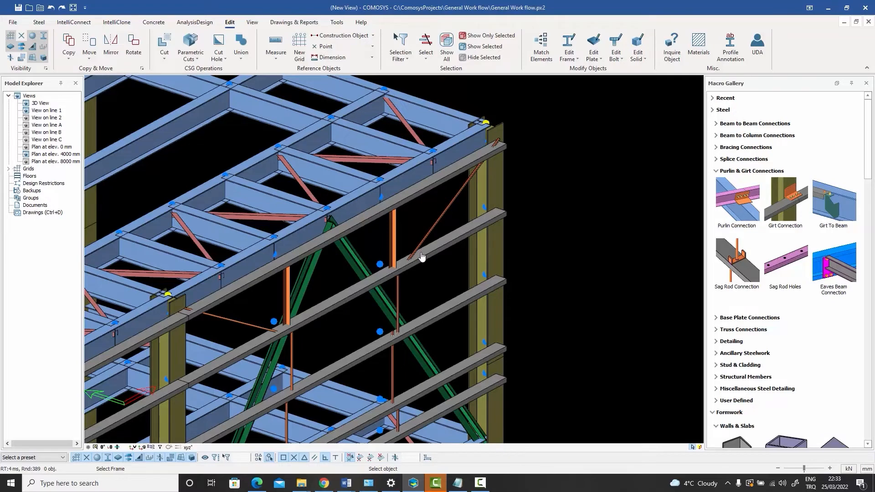
scroll(421, 259, "up", 3)
left_click(410, 289)
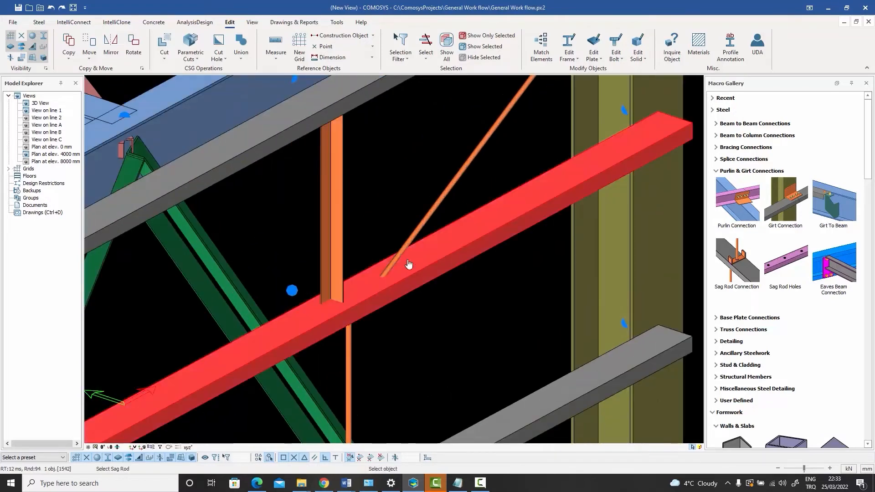
left_click(420, 233)
scroll(412, 237, "up", 3)
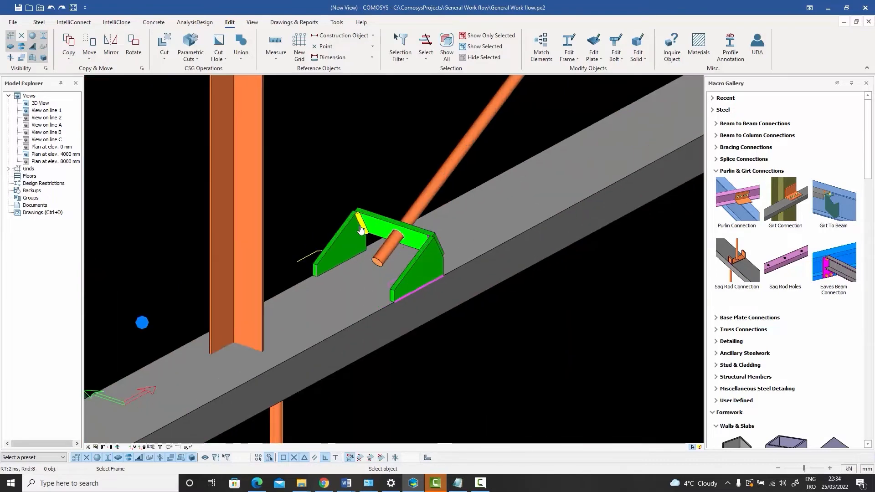
scroll(416, 274, "down", 3)
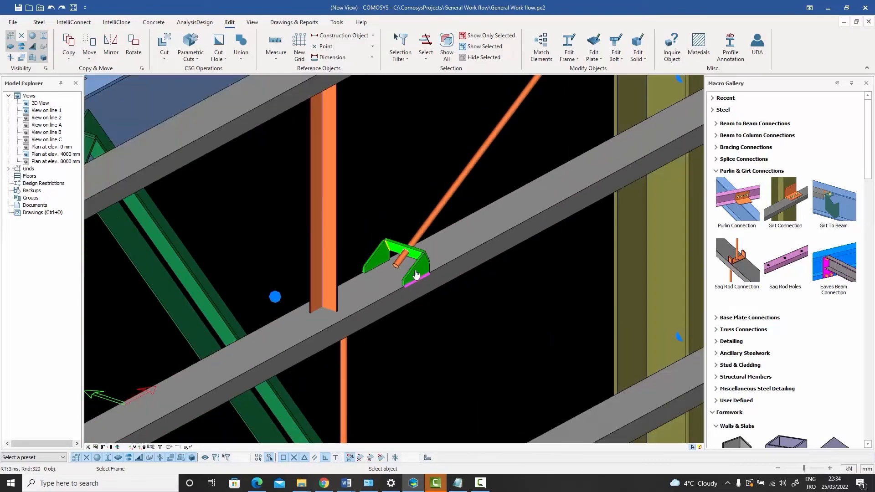
scroll(416, 274, "up", 1)
Connect the upper end of the same diagonal sag rod to the top girt with the Sag Rod Connection
scroll(433, 253, "down", 2)
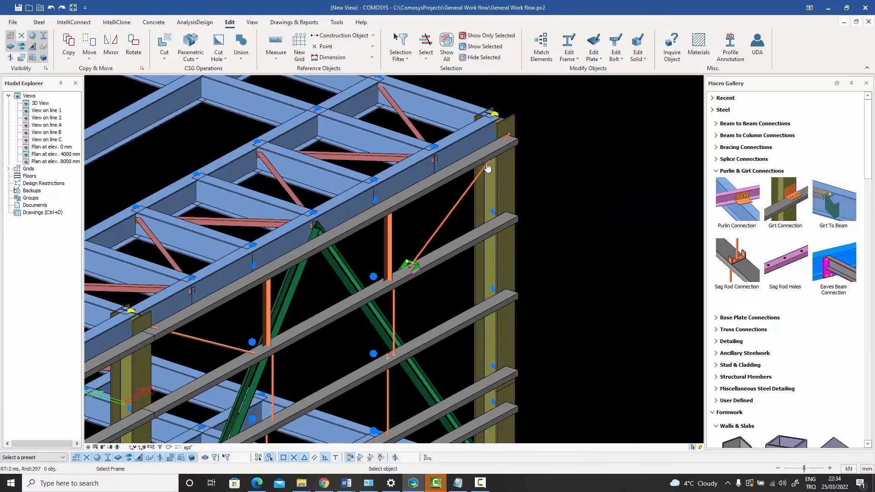
scroll(486, 165, "up", 3)
left_click(497, 152)
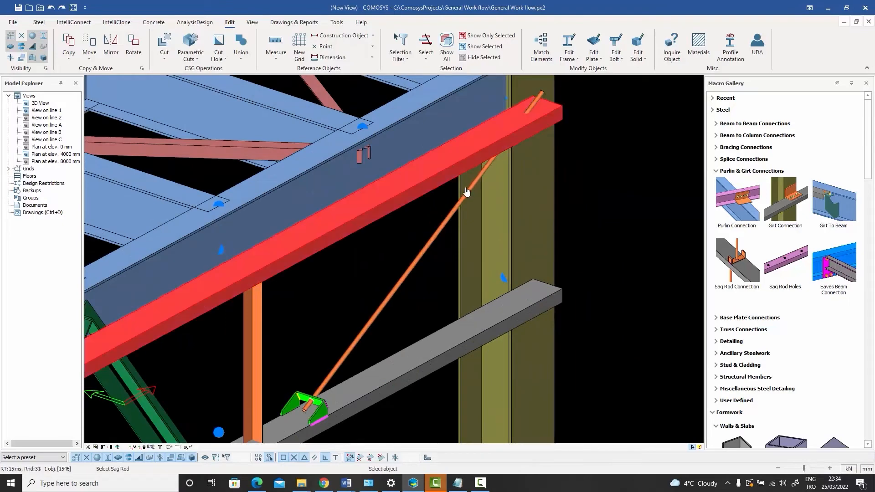
left_click(468, 197)
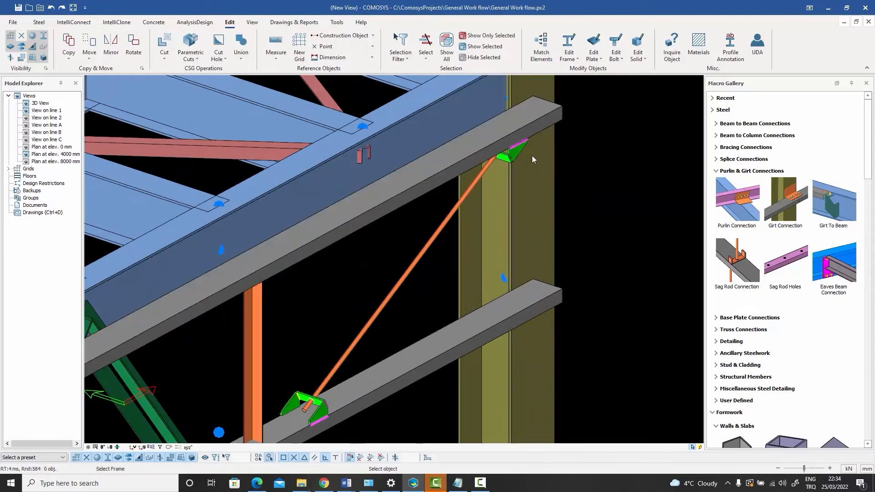
mouse_move(392, 273)
middle_mouse_down()
mouse_move(392, 151)
mouse_move(385, 269)
middle_mouse_up()
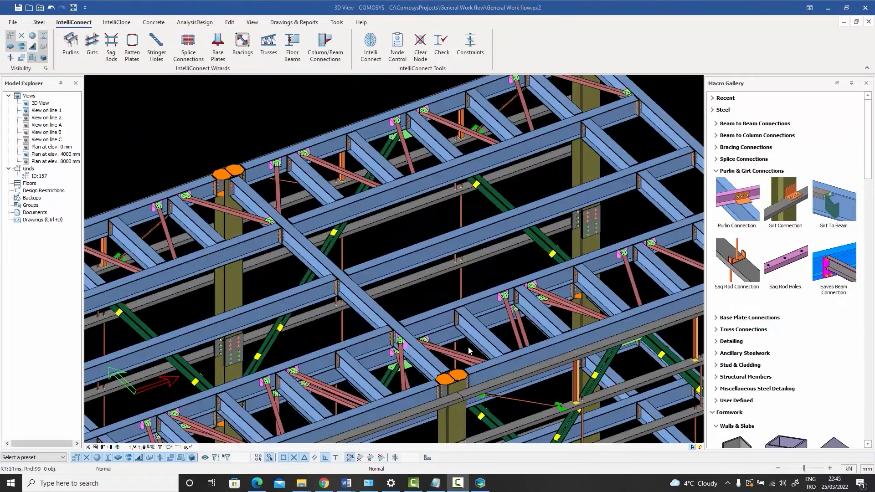
Examine the roof beams, horizontal bracing joints and overall layout of the fully connected frame in the 3D view
scroll(394, 259, "up", 5)
middle_click_drag(469, 319, 395, 254)
scroll(410, 249, "down", 3)
scroll(411, 248, "up", 4)
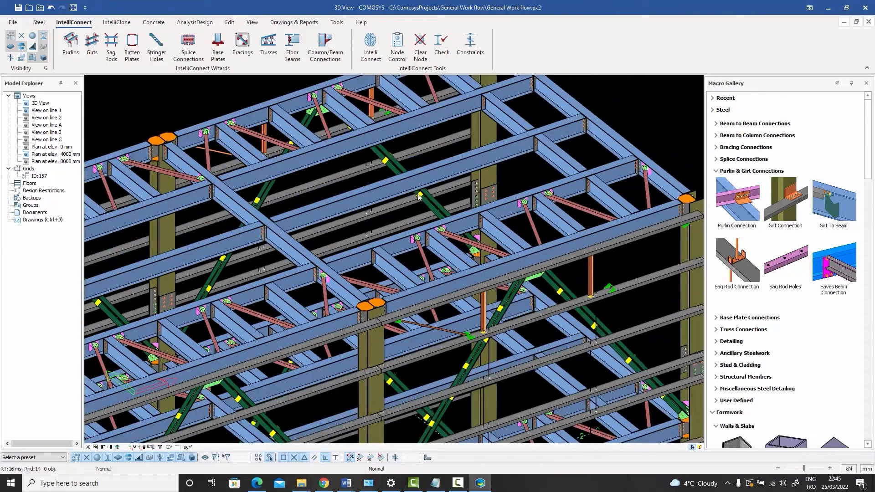
middle_click_drag(405, 108, 403, 205)
scroll(407, 176, "up", 6)
scroll(407, 176, "down", 2)
scroll(407, 174, "down", 5)
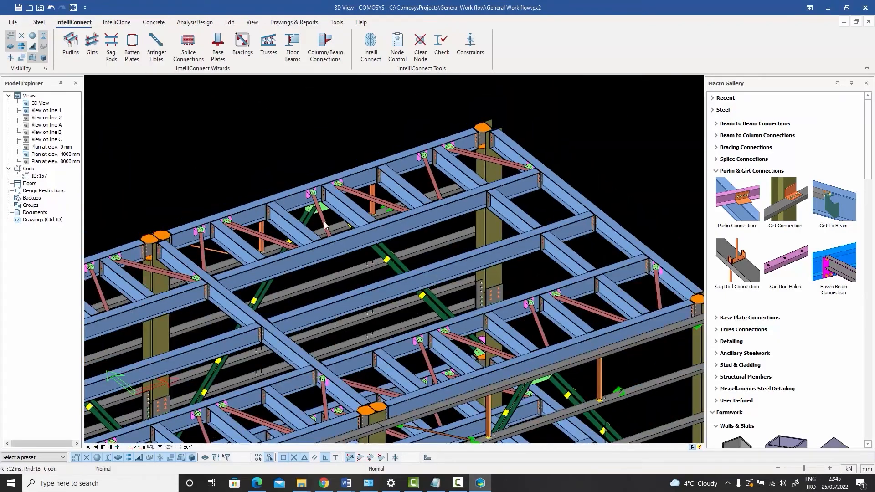
scroll(336, 188, "up", 3)
scroll(337, 189, "down", 4)
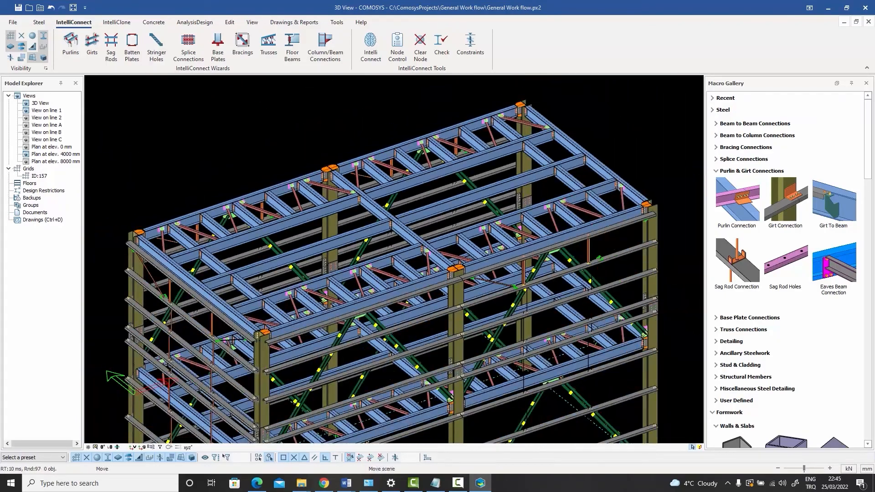
scroll(460, 326, "up", 5)
scroll(460, 325, "down", 4)
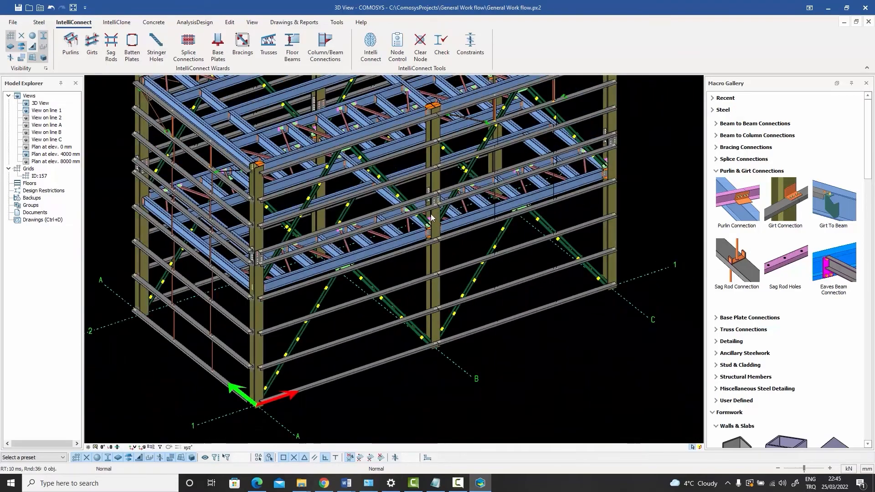
Examine the wall bracing, girt and diagonal sag rod joints at the corner column, plus the column splices and beam connections behind the roof framing
scroll(561, 301, "up", 7)
scroll(561, 301, "down", 4)
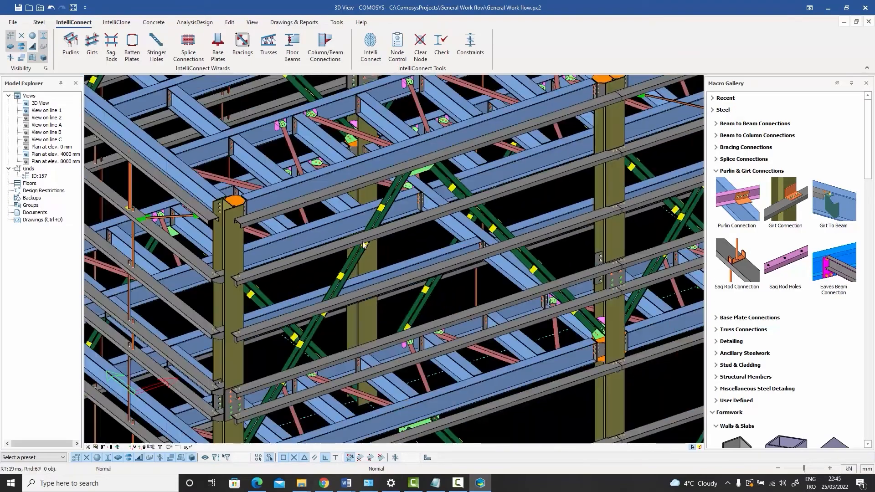
scroll(475, 283, "up", 2)
scroll(283, 286, "up", 3)
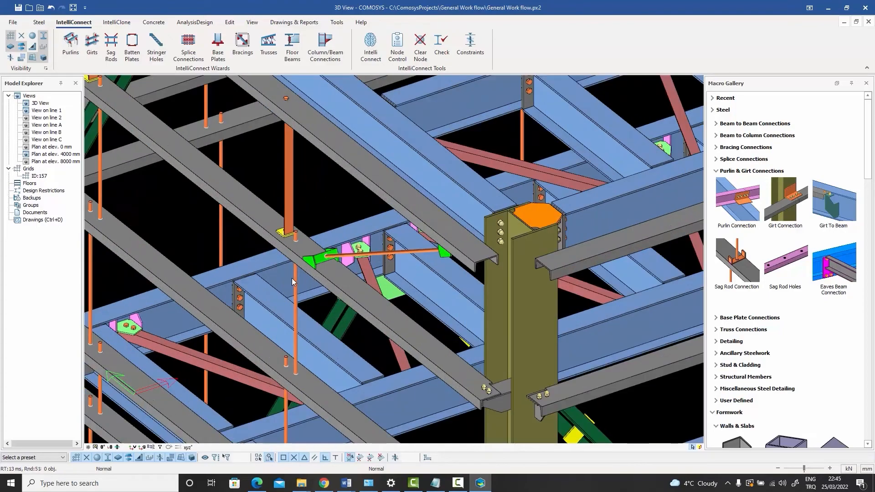
scroll(296, 278, "down", 4)
middle_click_drag(296, 279, 263, 323)
scroll(345, 274, "up", 5)
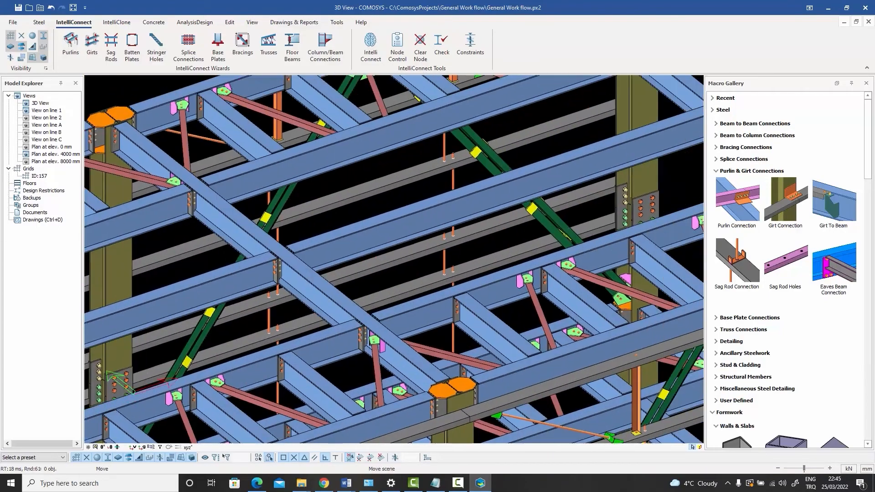
middle_click_drag(532, 264, 425, 333)
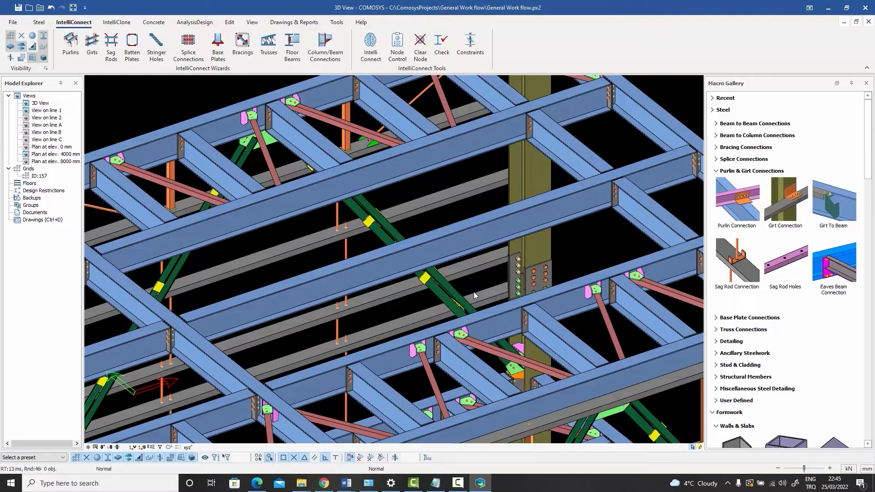
middle_click_drag(457, 250, 533, 295)
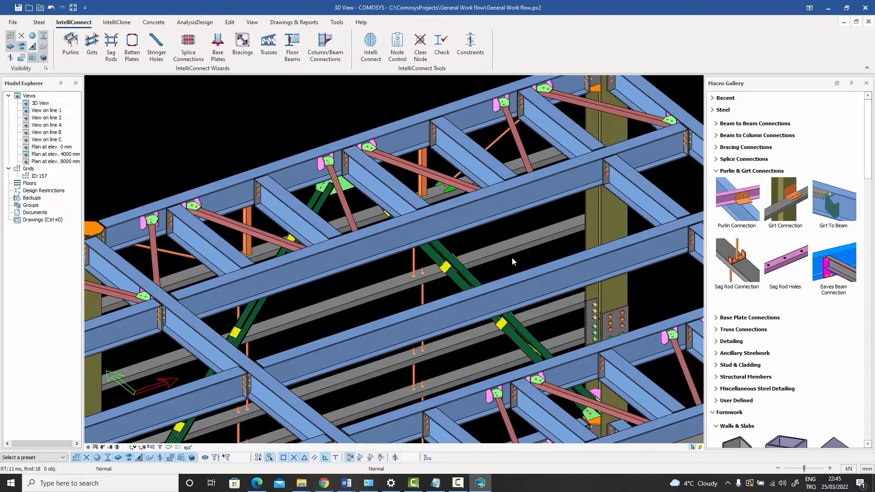
scroll(512, 257, "down", 5)
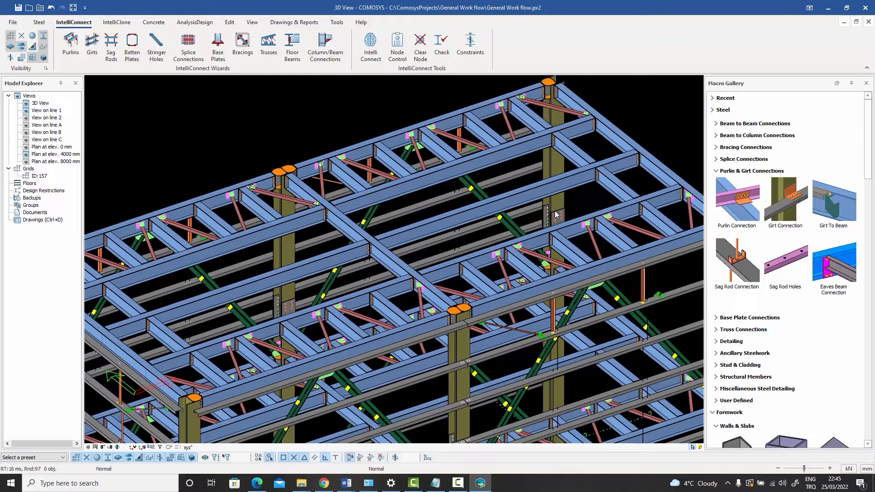
middle_click_drag(555, 214, 536, 222)
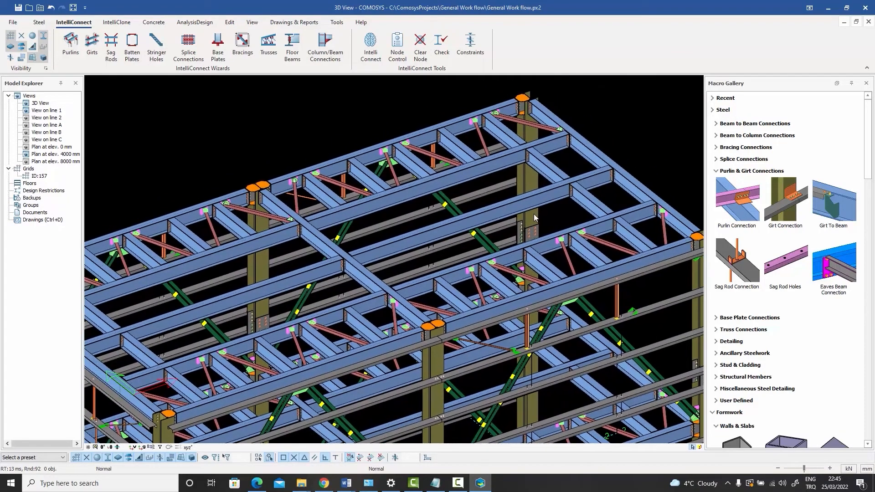
scroll(535, 217, "up", 2)
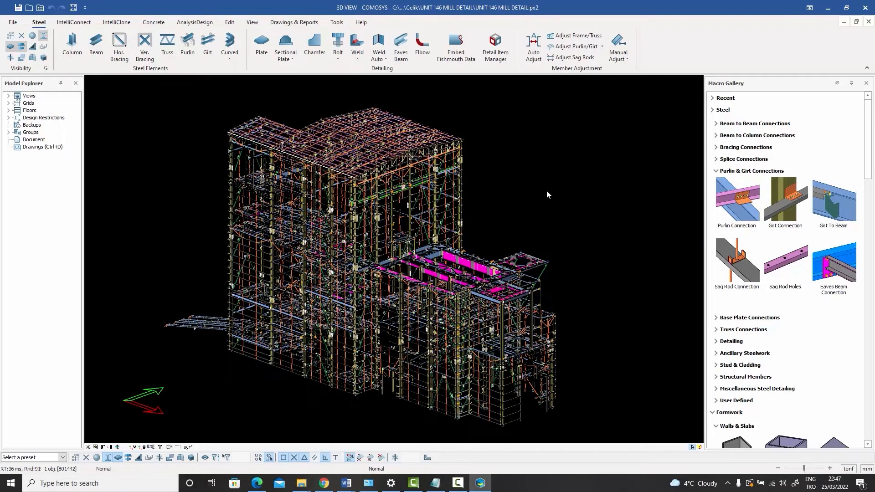
Examine the column, girt, sag rod and vertical bracing connections along the walls of the UNIT 146 MILL DETAIL model
middle_click_drag(544, 293, 548, 251)
scroll(483, 371, "up", 10)
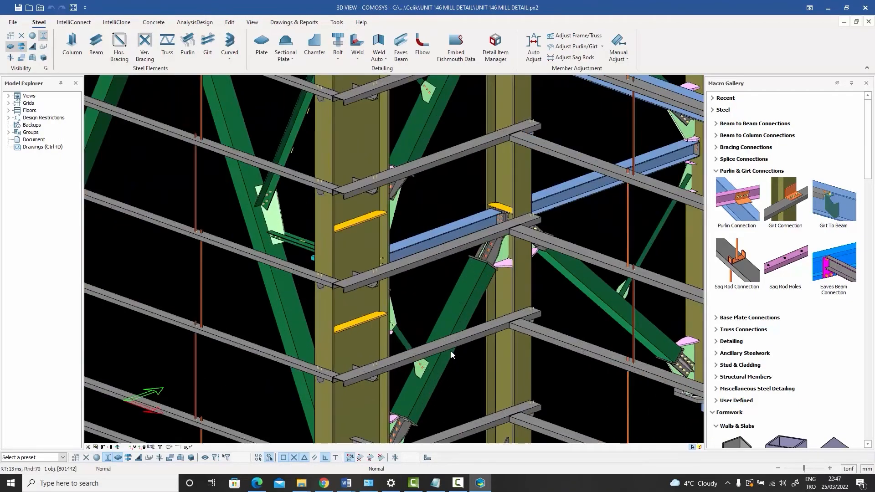
middle_click_drag(451, 351, 618, 440)
middle_click_drag(377, 236, 493, 377)
scroll(476, 256, "up", 6)
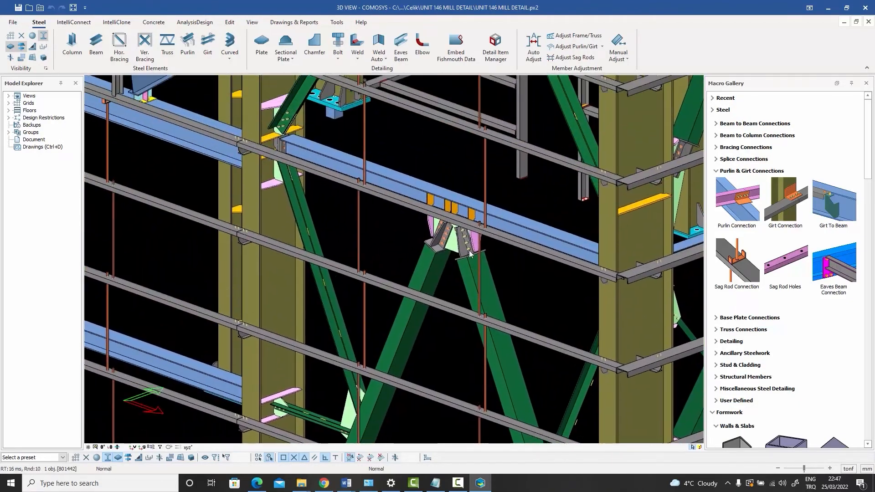
scroll(476, 259, "down", 10)
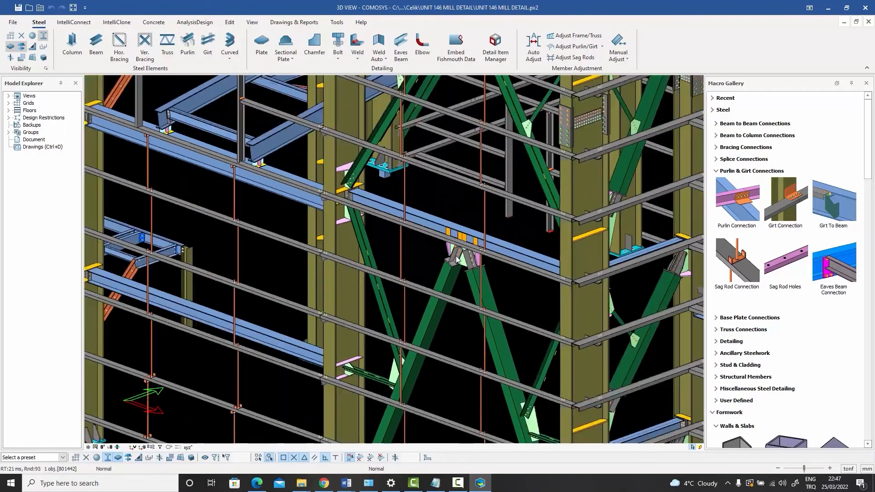
scroll(403, 256, "down", 3)
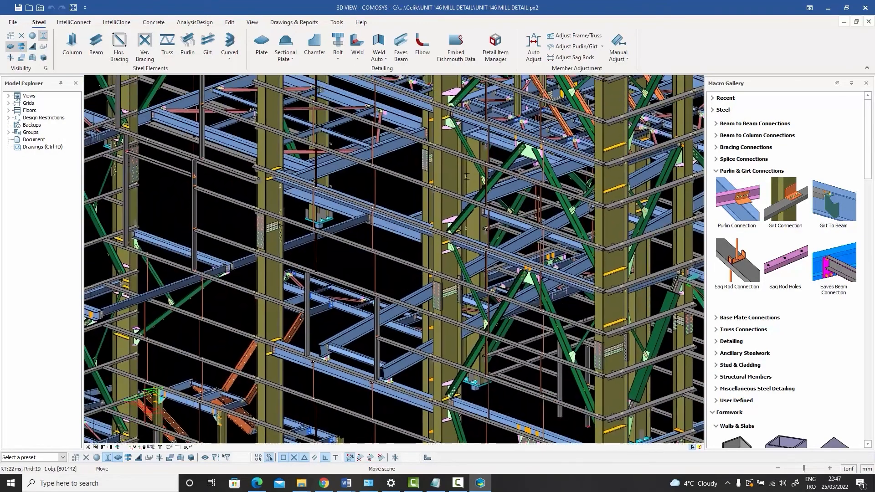
scroll(471, 236, "down", 3)
scroll(472, 235, "down", 4)
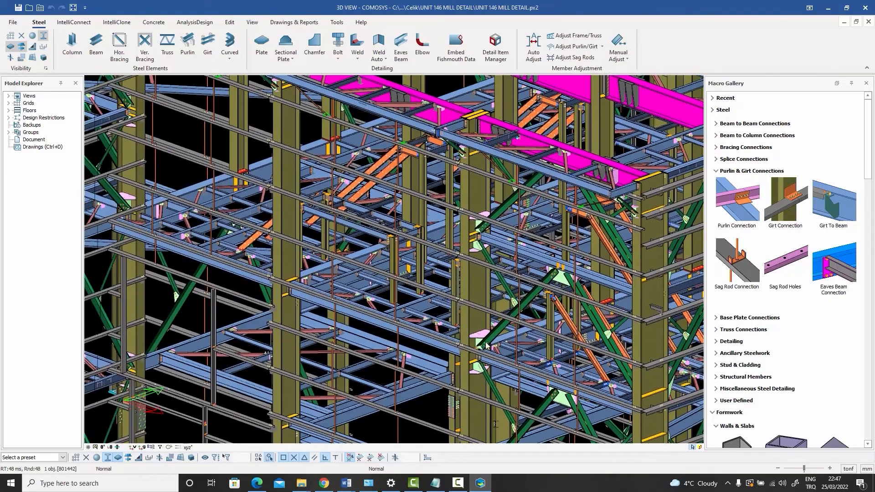
Inspect the posts and chevron bracing standing on the magenta plate girders, selecting one of the green braces
scroll(469, 272, "down", 3)
scroll(413, 235, "up", 6)
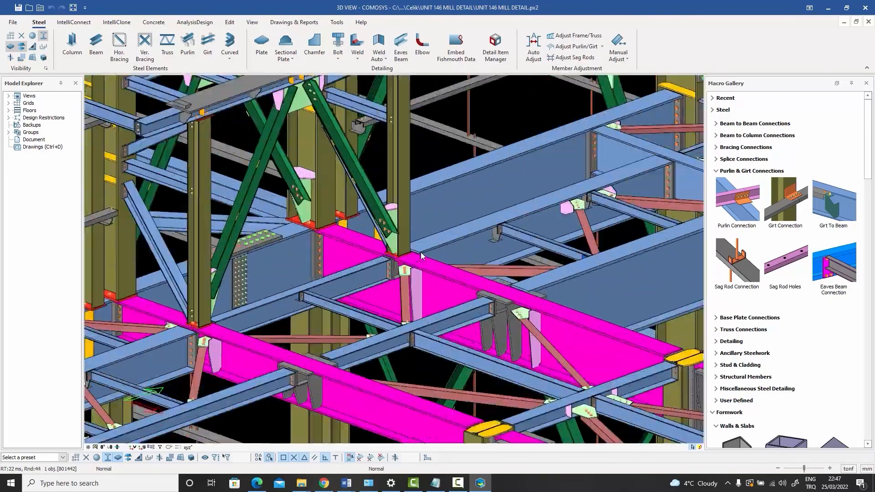
scroll(412, 235, "up", 3)
middle_click_drag(412, 234, 460, 370)
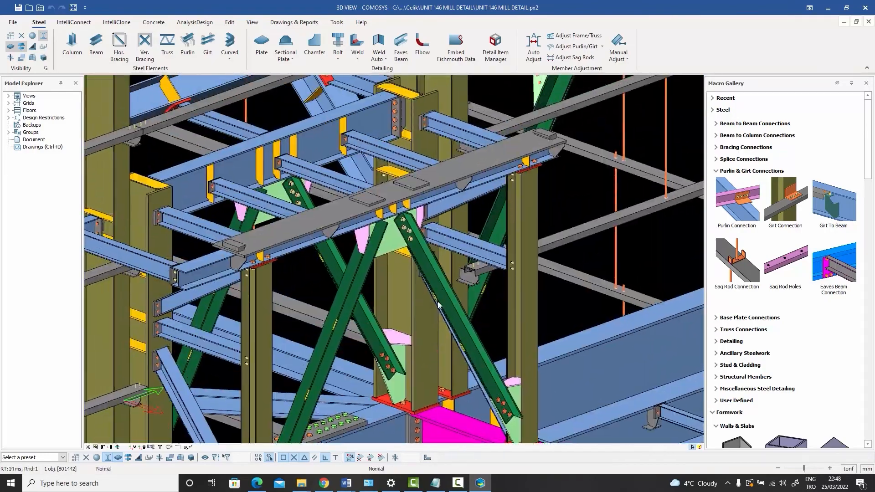
left_click(428, 268)
middle_click_drag(429, 269, 545, 323, "shift")
scroll(427, 266, "down", 3)
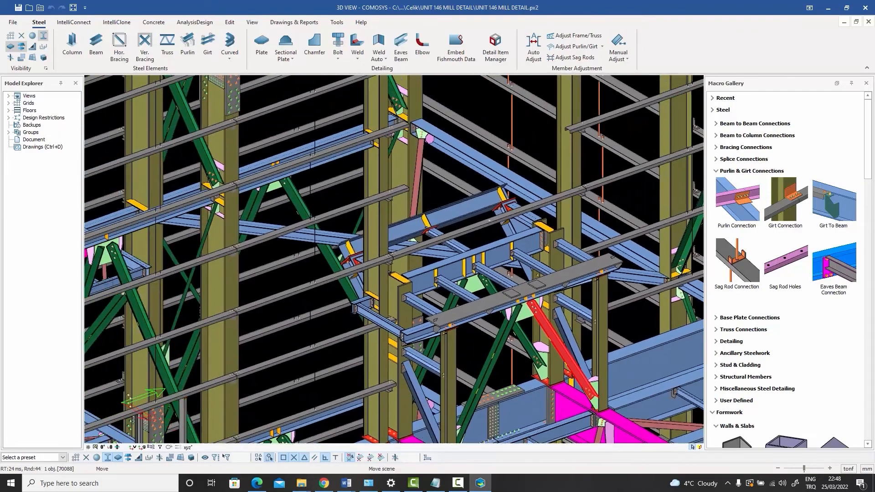
Select the shear plate joining a floor beam to the magenta plate girder and review the surrounding floor framing
middle_click_drag(335, 249, 434, 332)
scroll(373, 318, "down", 6)
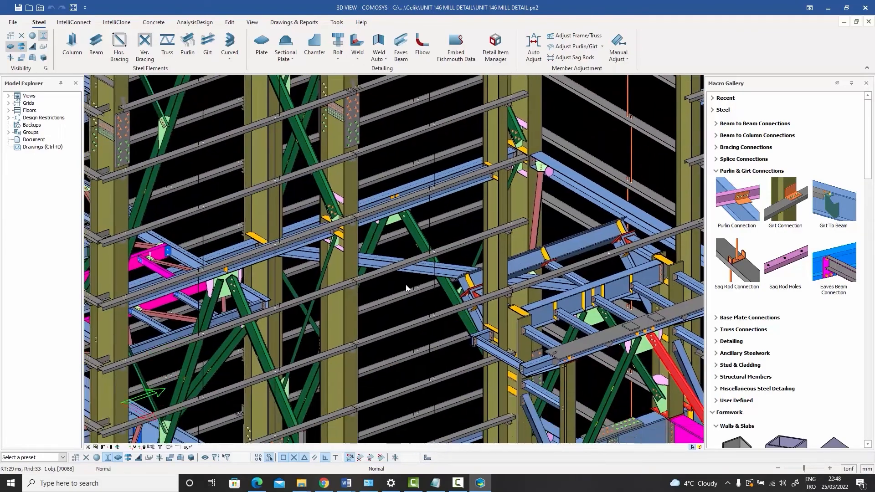
scroll(437, 265, "up", 8)
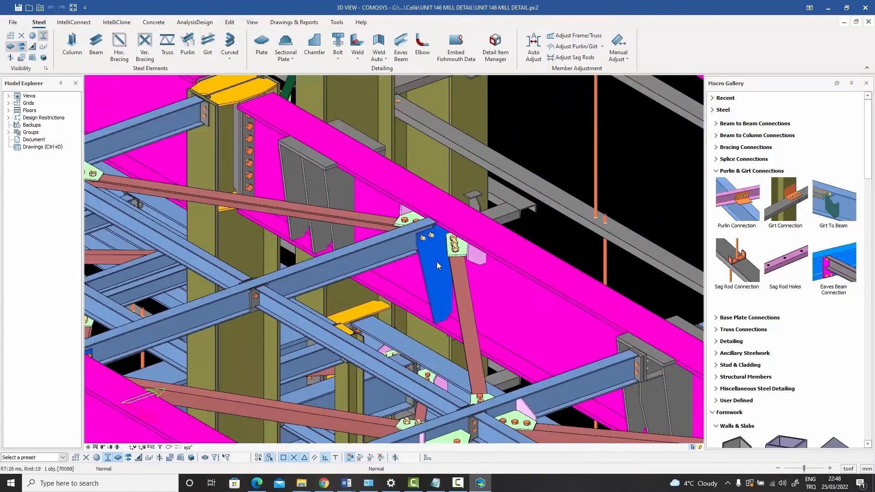
left_click(437, 263)
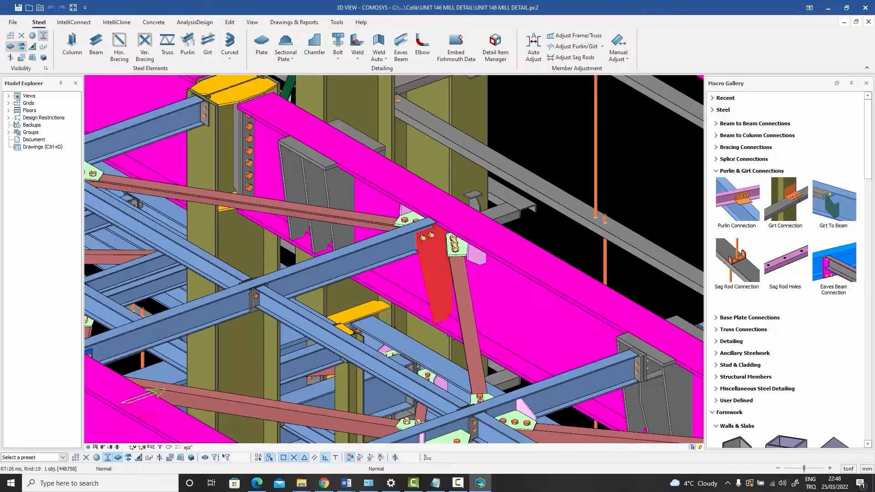
scroll(436, 269, "down", 4)
scroll(436, 262, "down", 5)
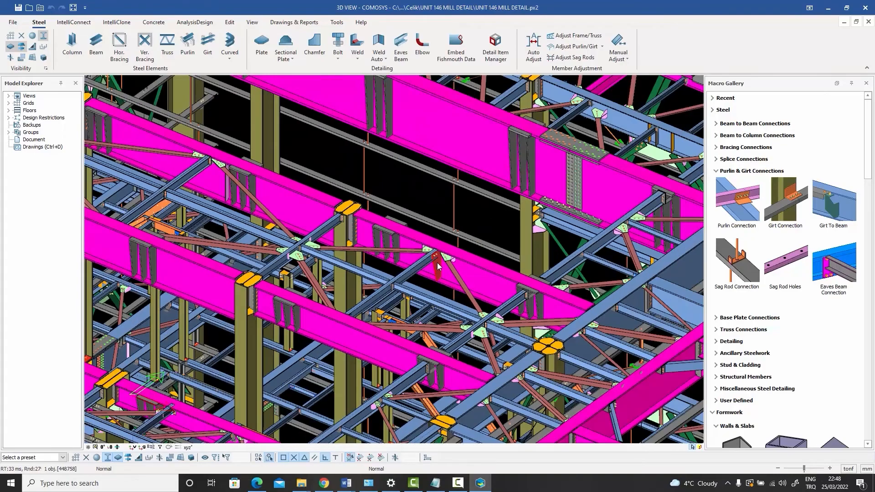
middle_click_drag(467, 280, 420, 291)
scroll(421, 294, "down", 10)
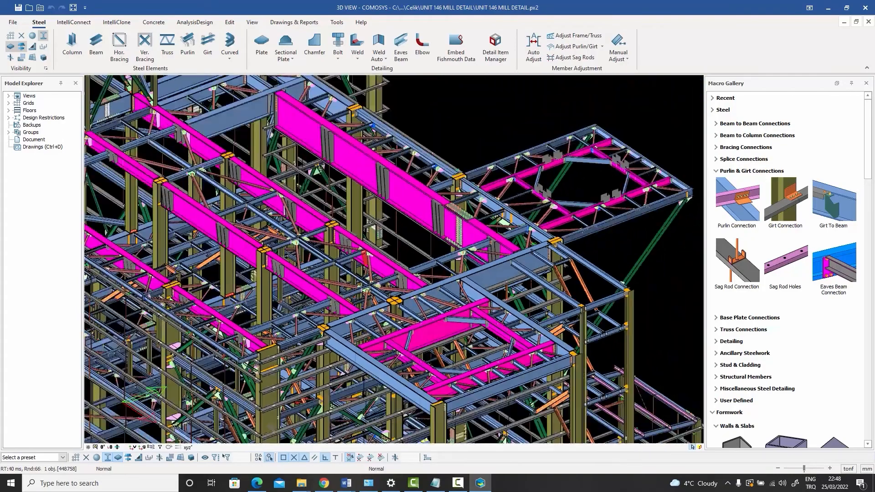
Review the mill building's roof purlin and bracing joints, the wall framing below, and the beam connections around the magenta plate girders
middle_click_drag(493, 315, 479, 317)
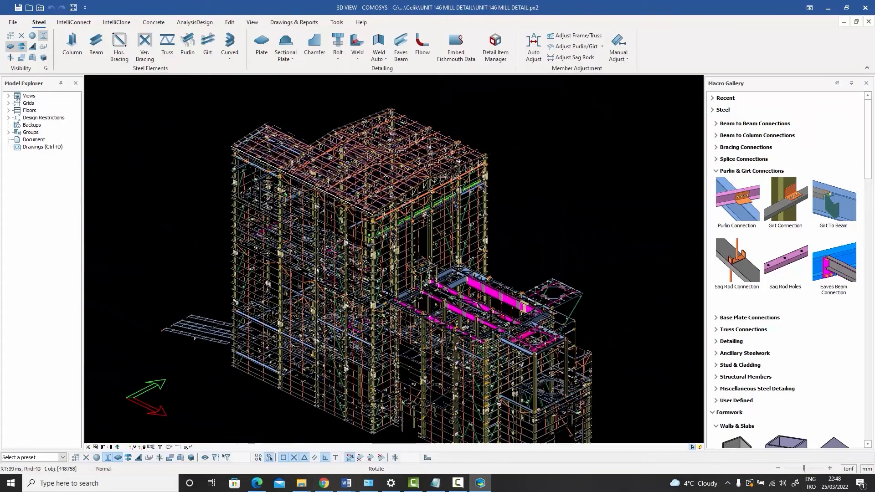
scroll(323, 193, "up", 10)
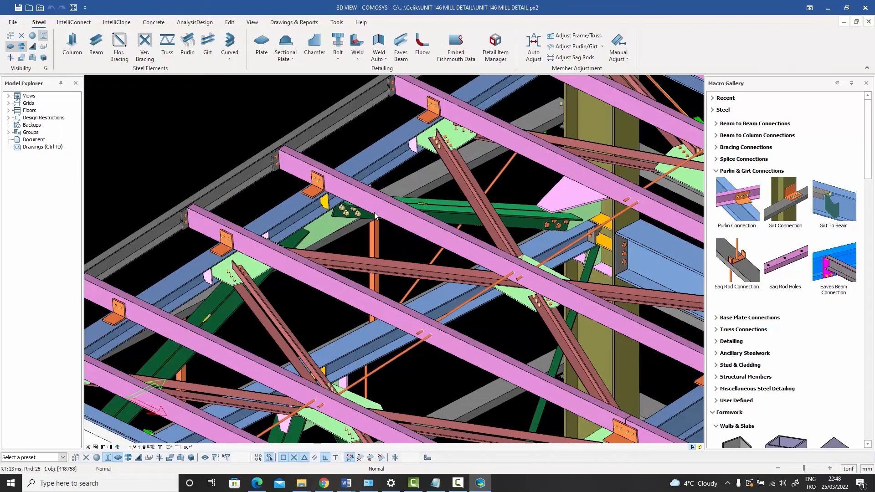
scroll(375, 215, "down", 3)
middle_click_drag(533, 298, 347, 195)
scroll(348, 194, "down", 5)
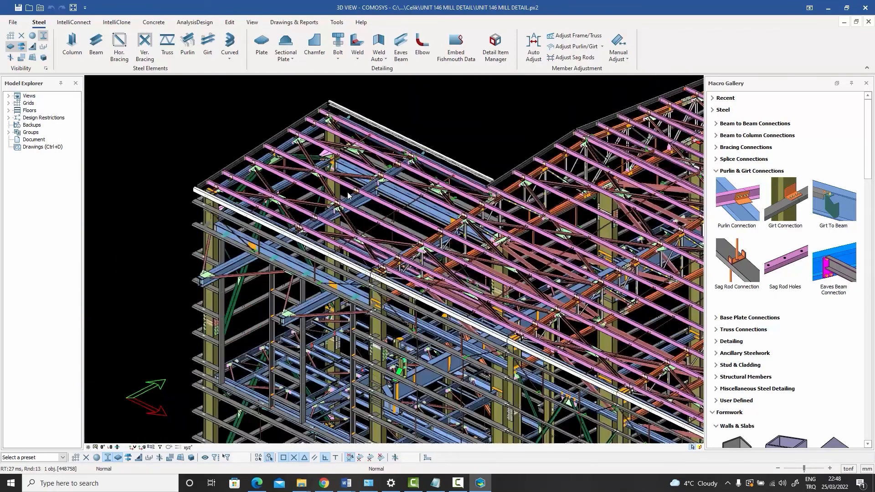
middle_click_drag(318, 361, 330, 253)
scroll(281, 278, "up", 5)
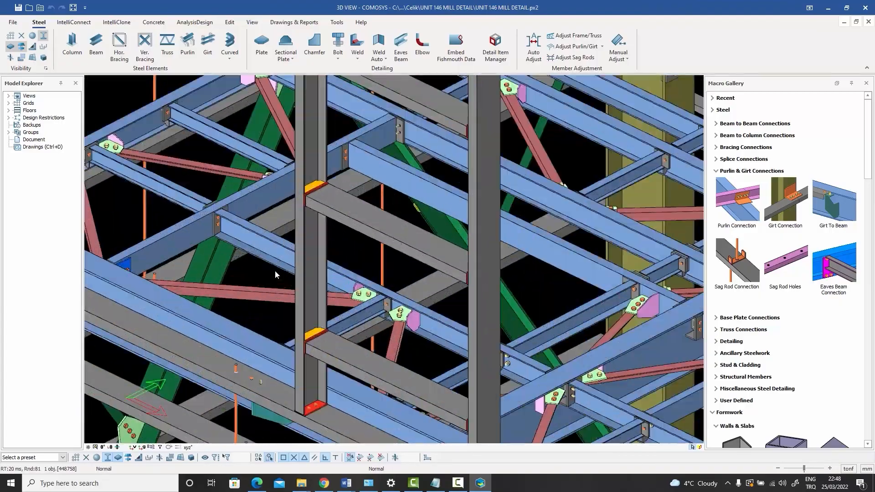
scroll(281, 278, "down", 8)
scroll(350, 251, "up", 6)
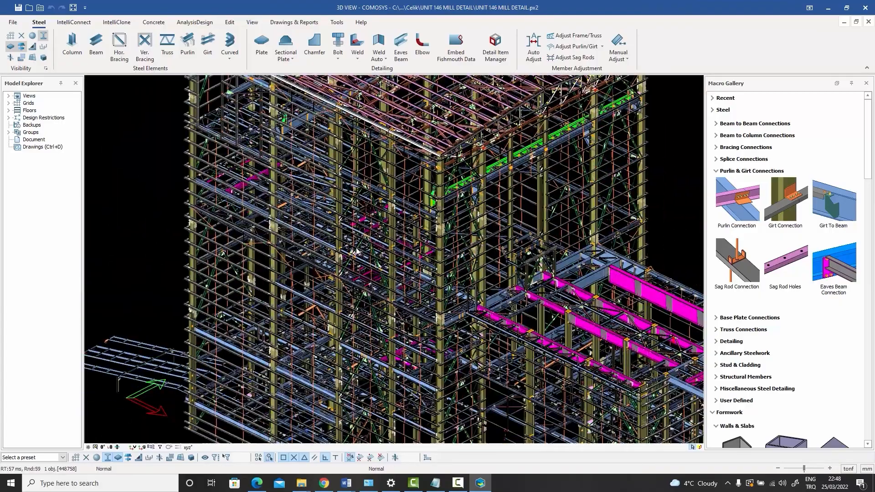
scroll(379, 261, "down", 6)
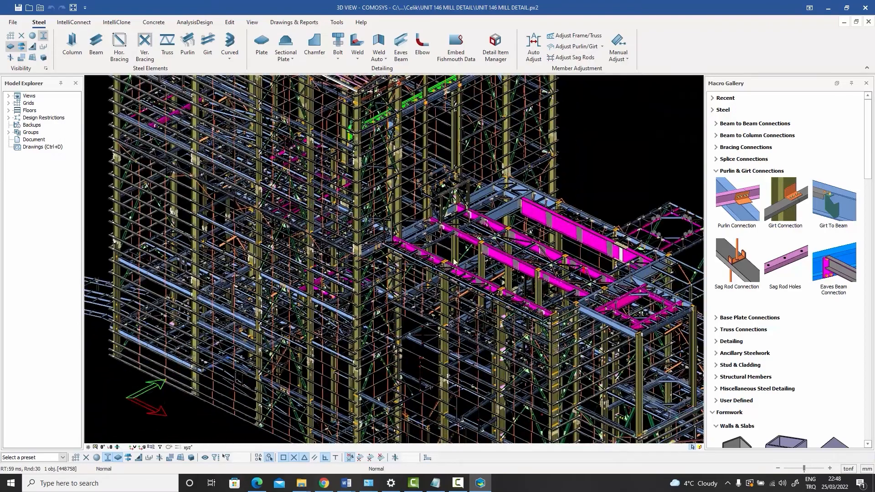
scroll(337, 196, "up", 6)
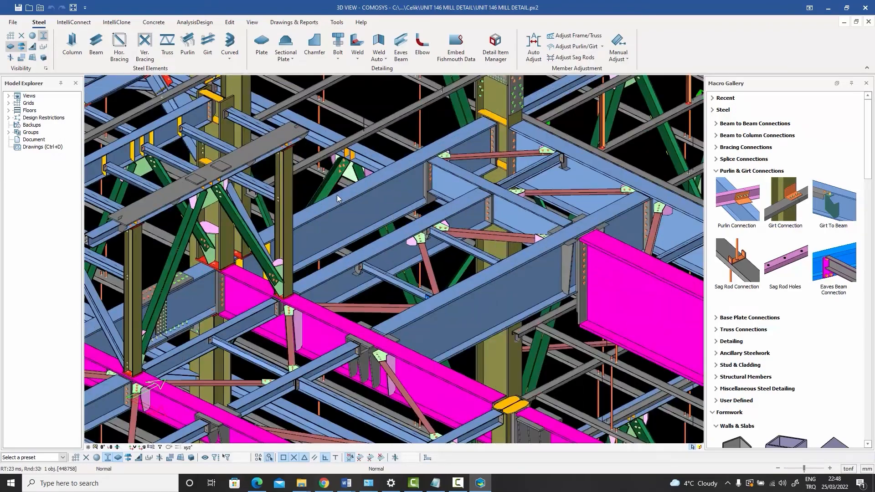
middle_click_drag(337, 195, 312, 255)
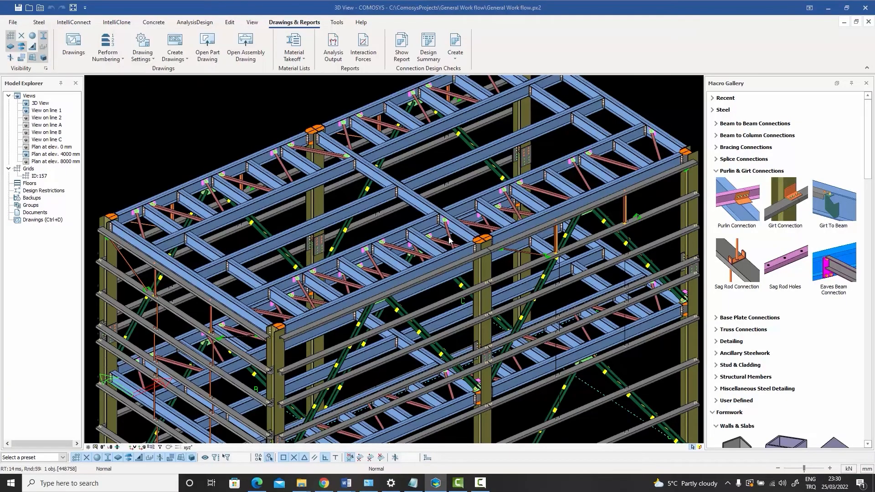
Run part and assembly numbering on the General Work flow model, keeping the existing numbering options for group 0
scroll(449, 239, "up", 2)
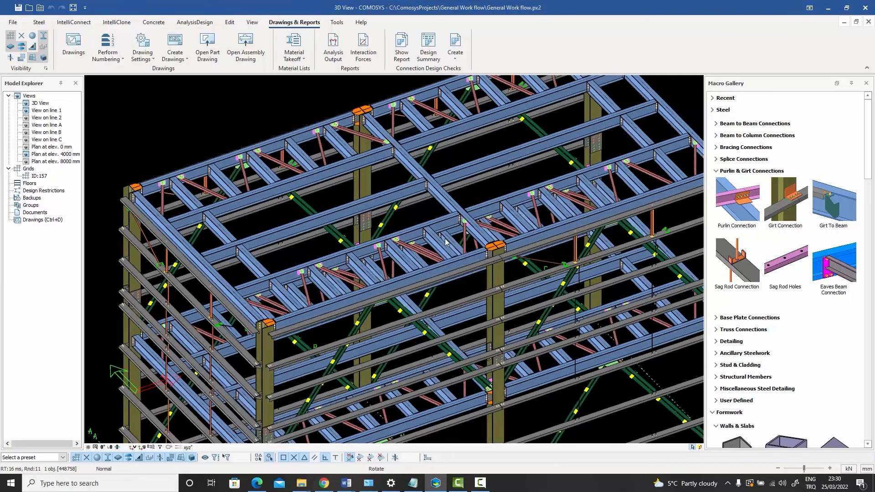
middle_click_drag(445, 240, 423, 277)
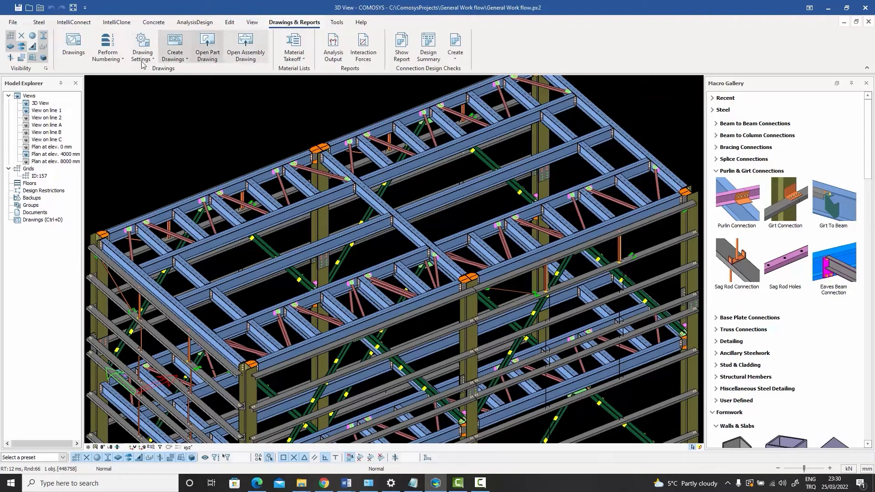
left_click(121, 62)
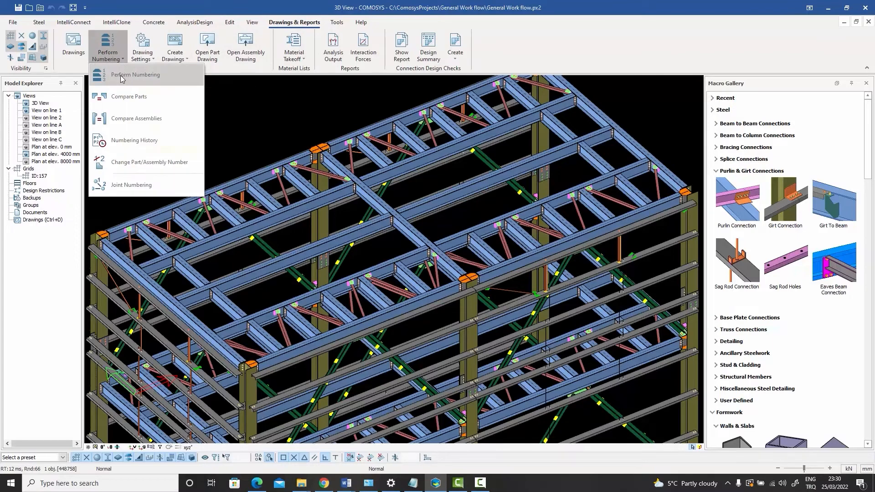
left_click(142, 81)
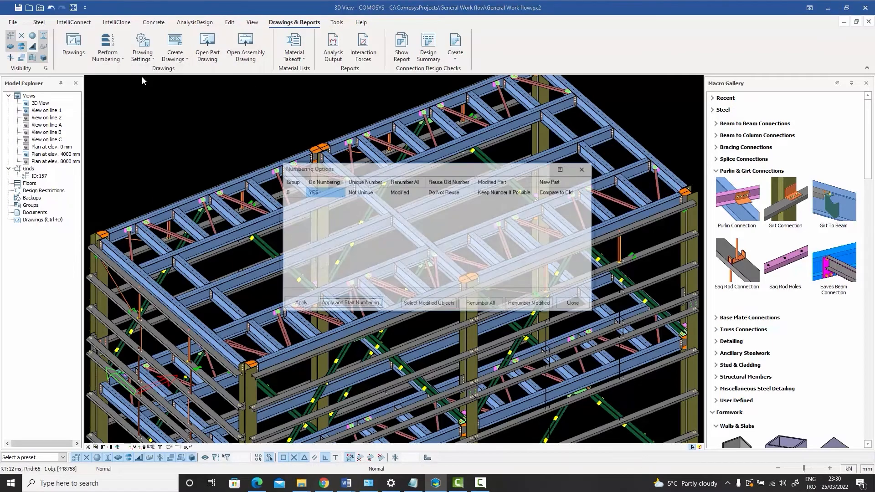
left_click_drag(350, 171, 205, 99)
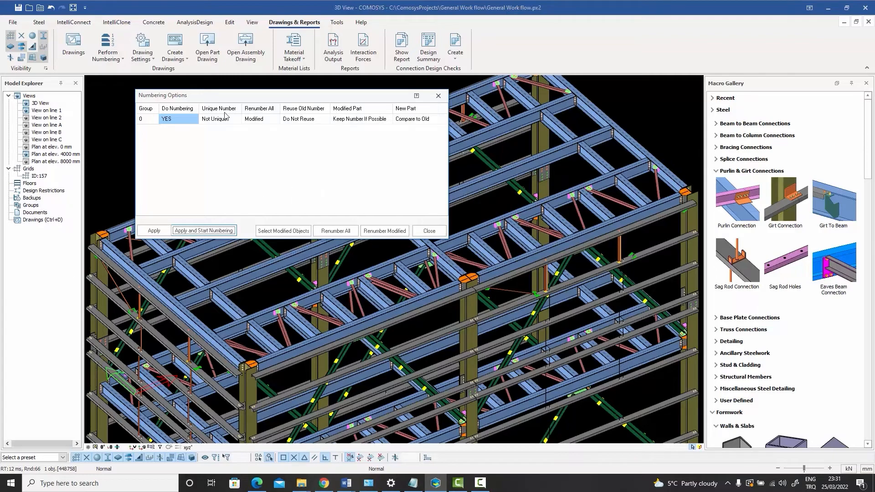
left_click(203, 231)
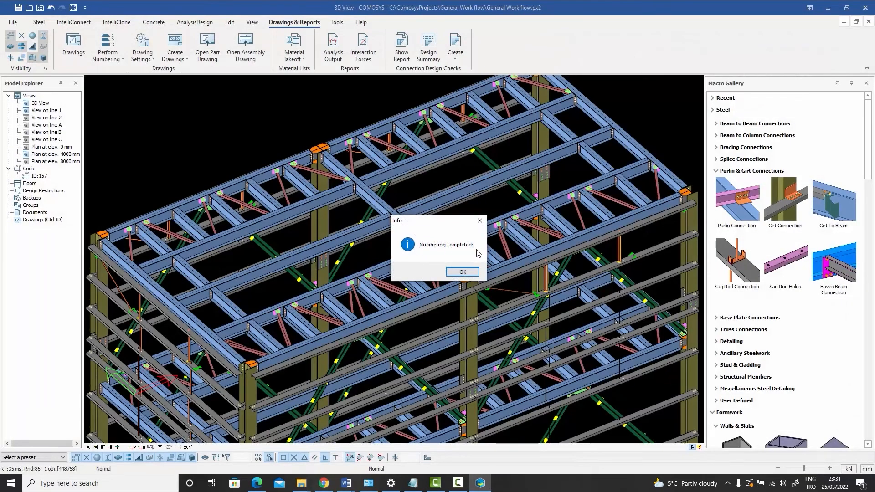
left_click(462, 272)
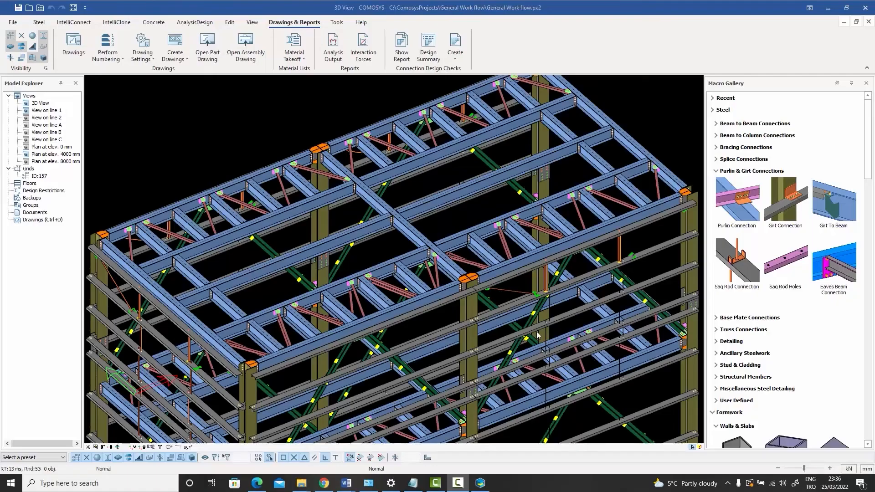
Check the part and assembly numbering of the roof beam along the far edge in its detailing definitions
scroll(269, 215, "up", 3)
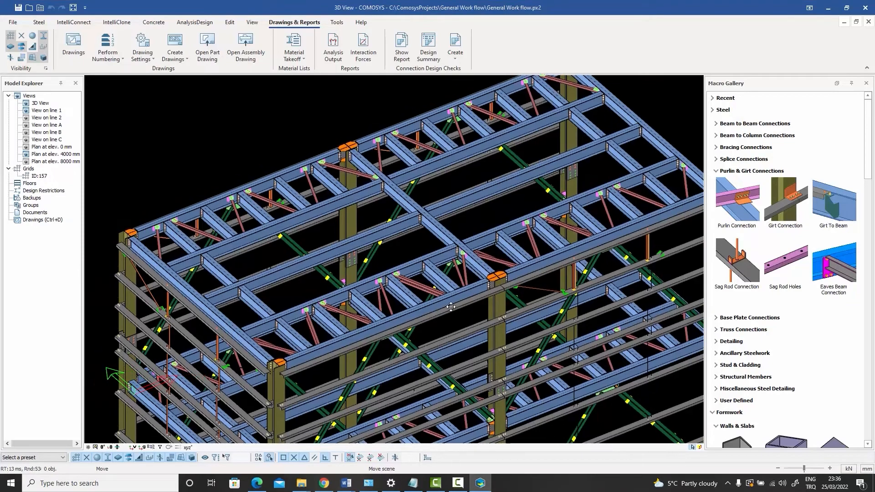
scroll(269, 216, "up", 4)
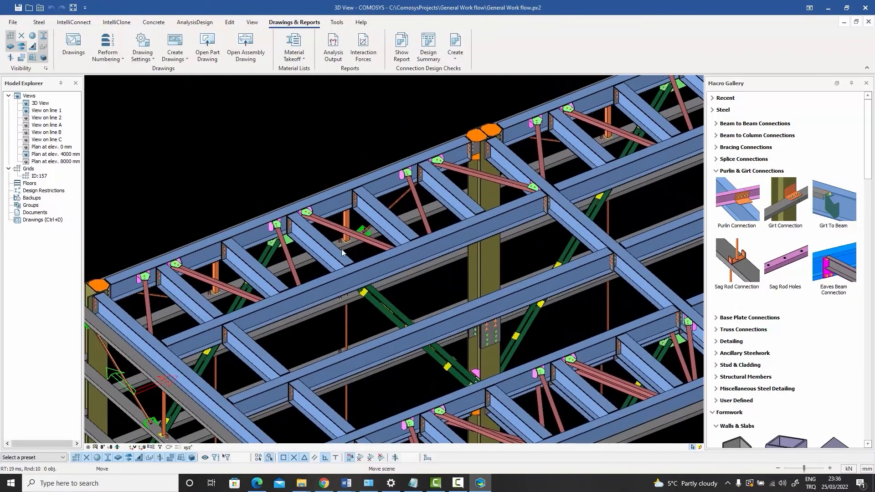
double_click(330, 203)
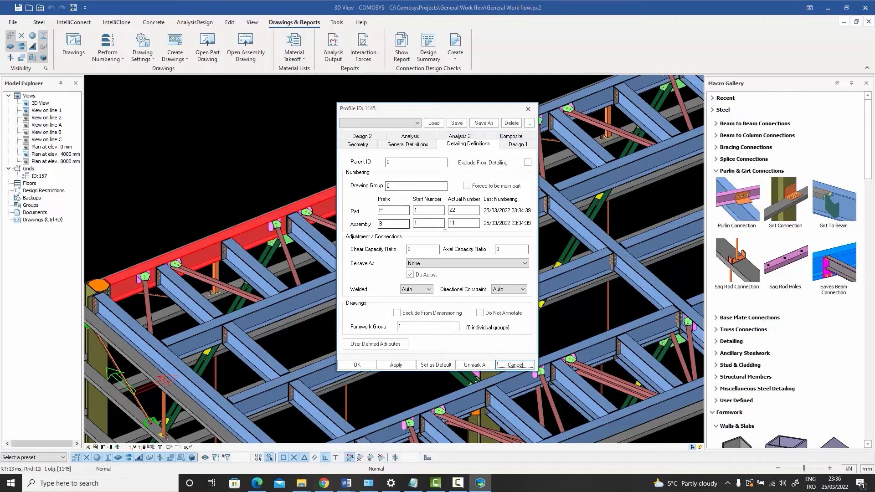
left_click(527, 112)
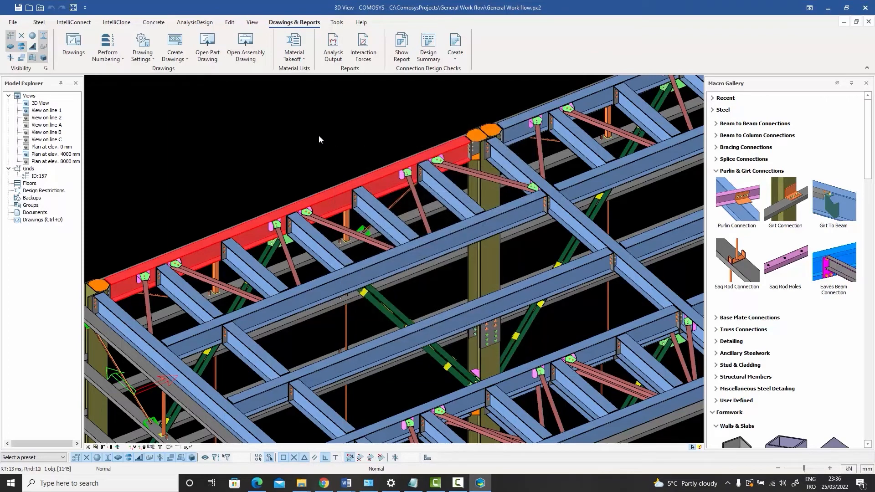
Select the whole assembly of the far-edge roof beam and show only its parts in the 3D view
left_click(322, 199)
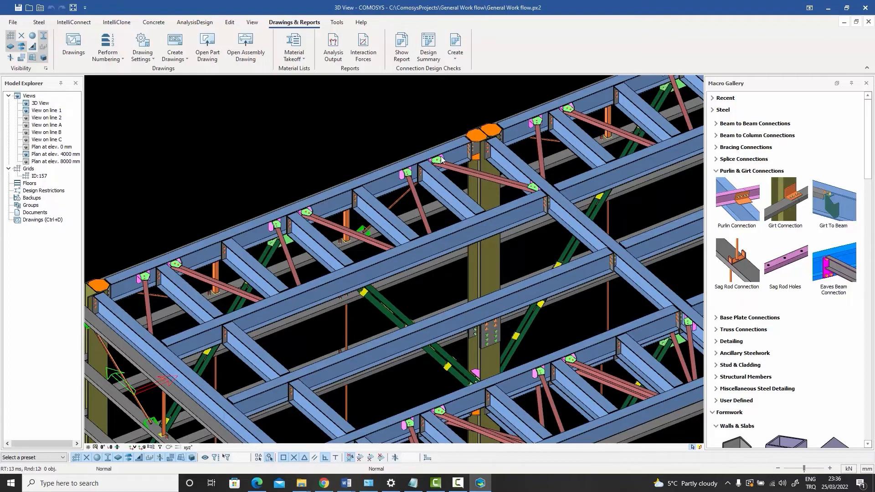
left_click(251, 235)
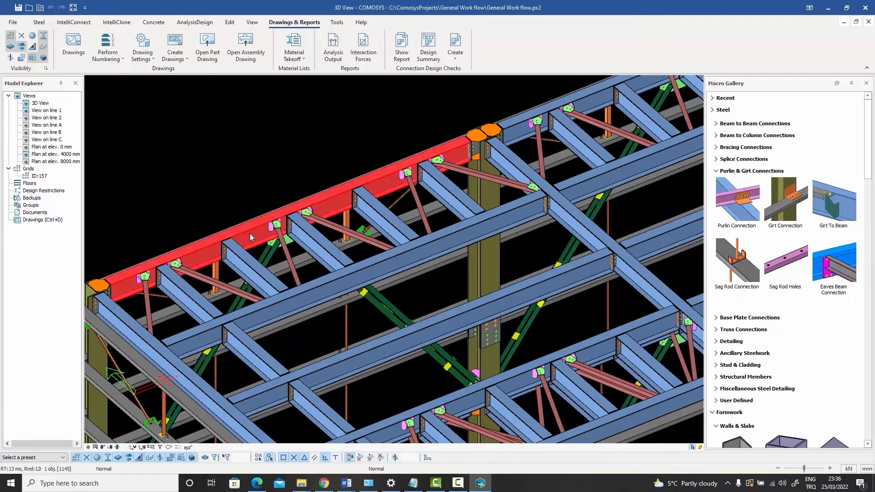
right_click(250, 233)
left_click(272, 294)
scroll(278, 223, "up", 5)
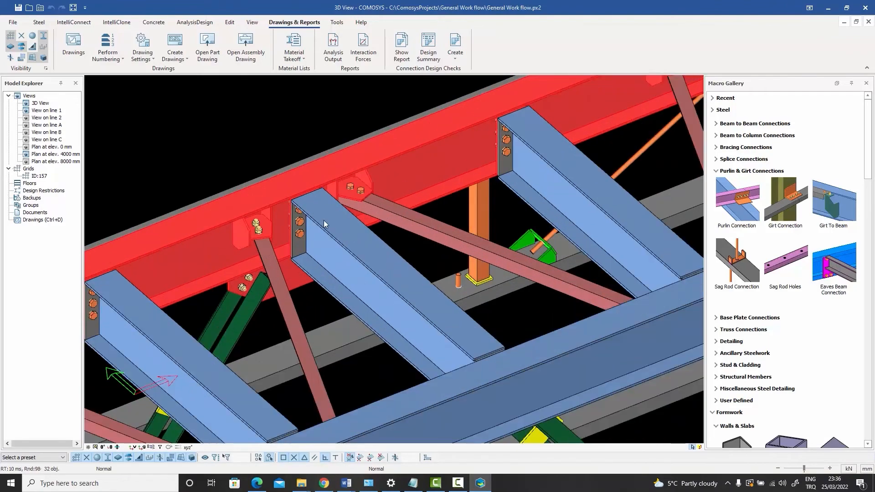
scroll(293, 147, "down", 5)
right_click(293, 147)
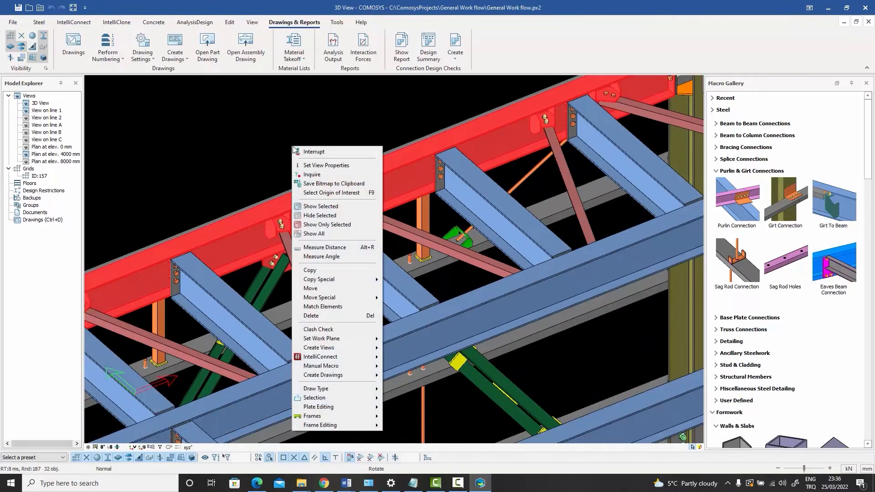
left_click(319, 225)
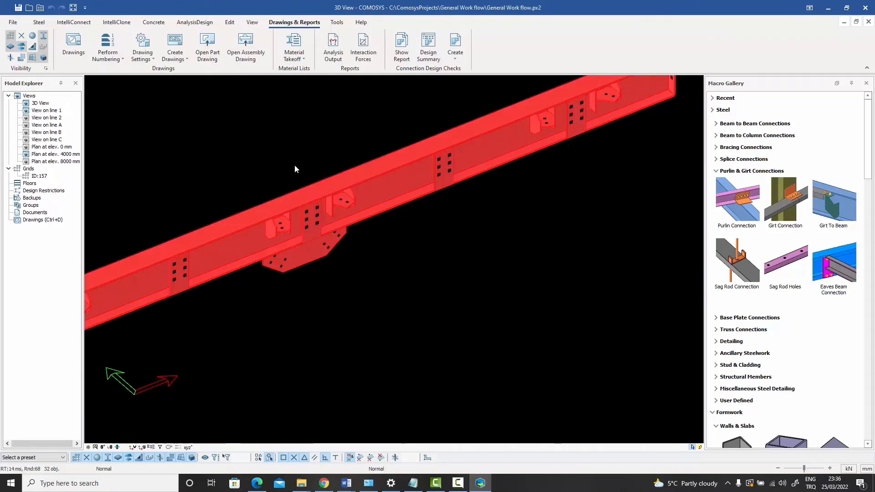
left_click(294, 165)
Examine the shear plates, bracing gussets, stiffeners and bolt holes along the isolated beam assembly
scroll(351, 206, "down", 2)
middle_click_drag(485, 141, 357, 243)
scroll(425, 199, "up", 5)
middle_click_drag(254, 284, 491, 184)
middle_click_drag(382, 228, 510, 174)
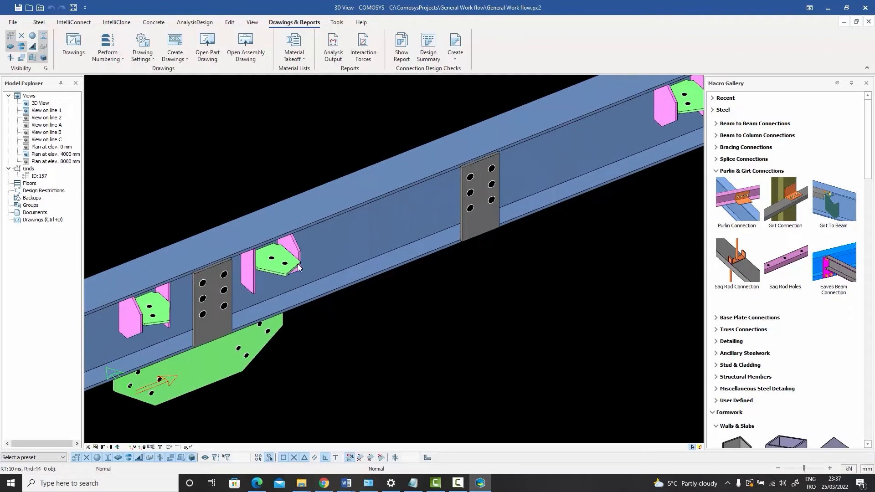
middle_click_drag(299, 268, 460, 213)
middle_click_drag(247, 303, 422, 242)
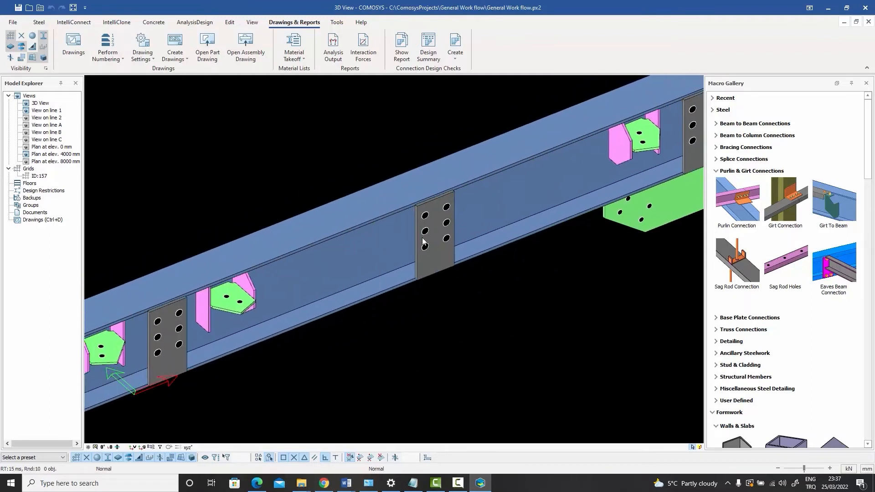
middle_click_drag(204, 329, 254, 300)
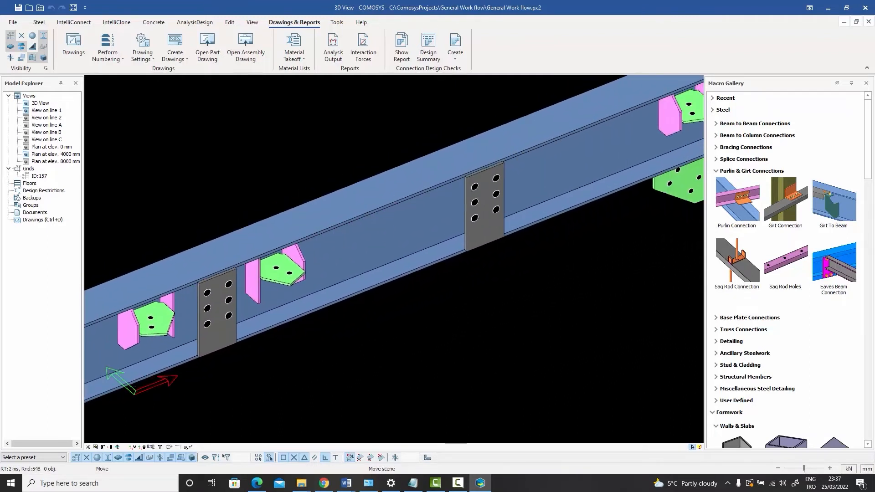
middle_click_drag(566, 180, 281, 278)
middle_click_drag(389, 212, 282, 256)
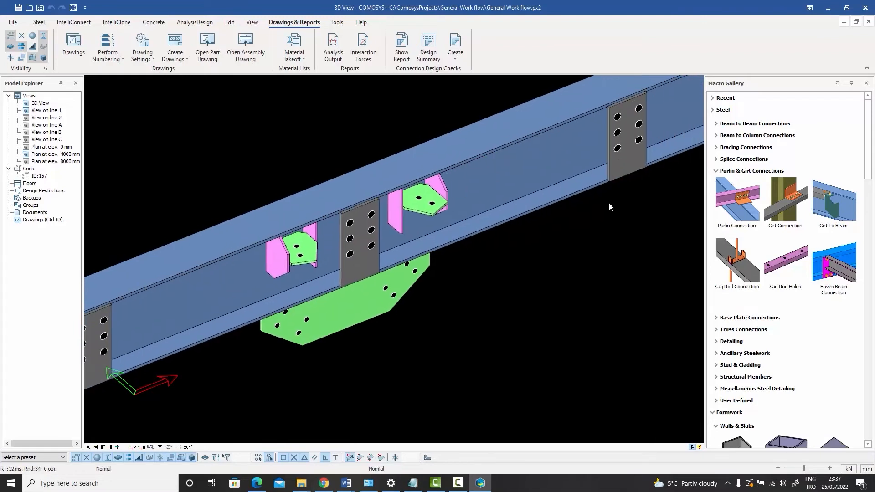
Check the isolated beam's part and assembly prefixes and numbers, leaving its properties without applying changes
double_click(487, 180)
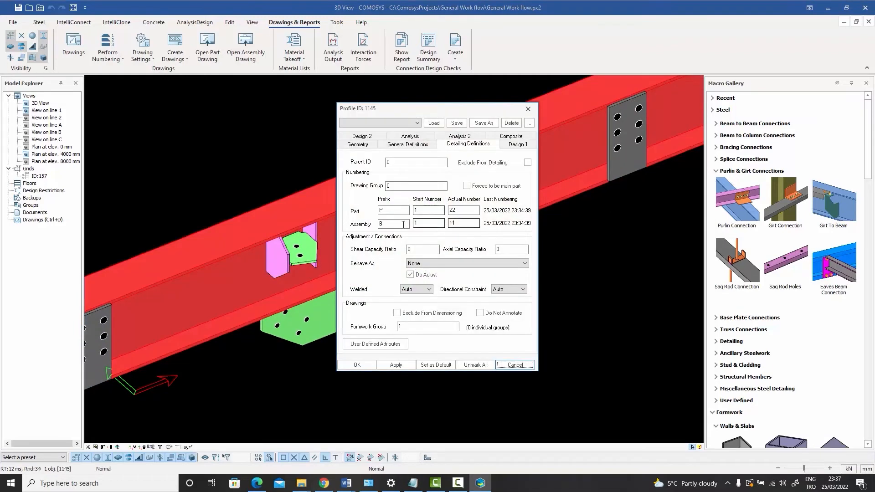
left_click(388, 223)
type("B")
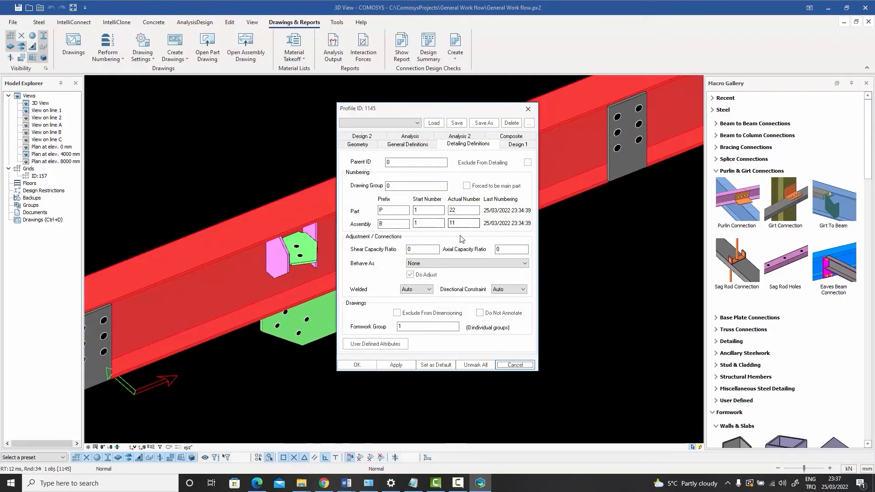
left_click(508, 365)
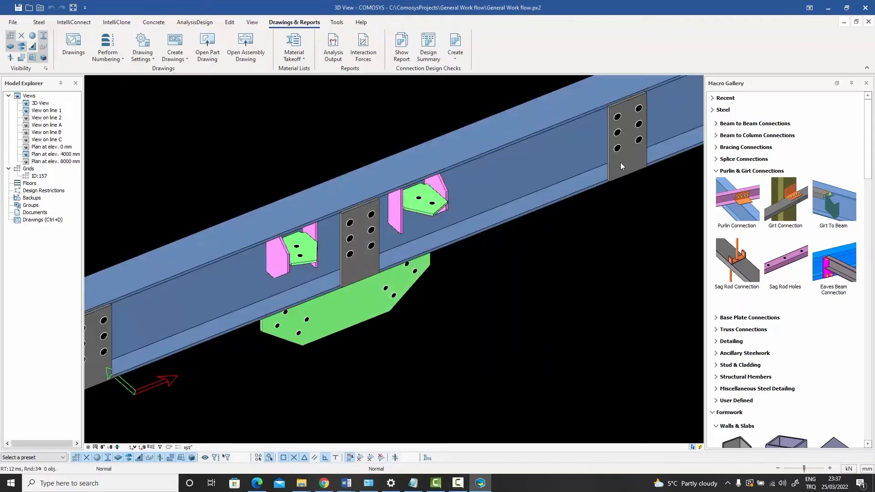
Check the general and detailing definitions of a shear plate on the isolated beam, including its part numbering
double_click(620, 162)
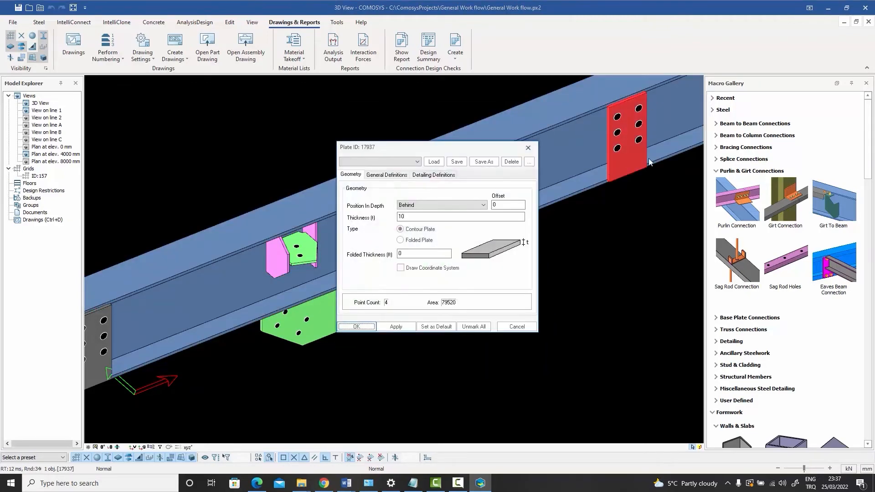
left_click(389, 176)
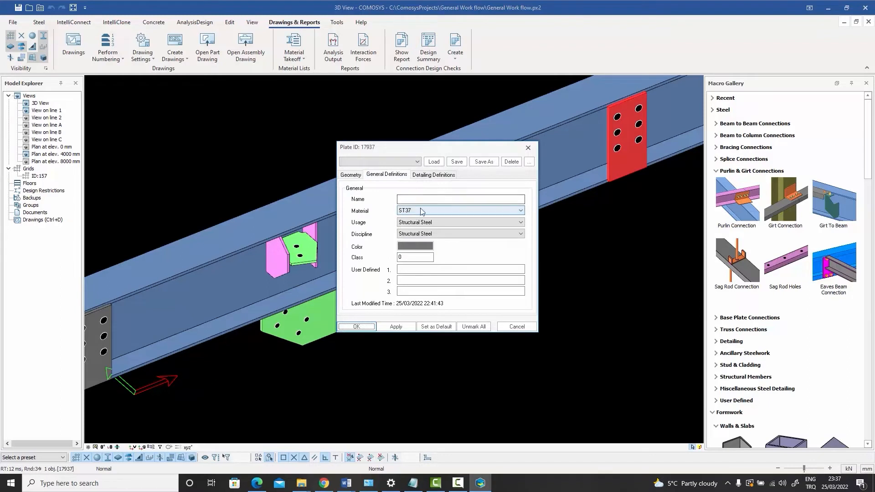
left_click(433, 175)
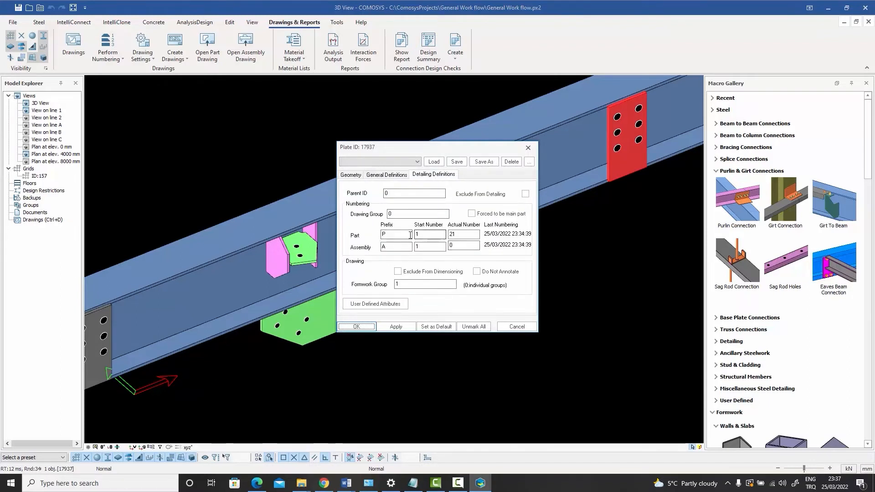
left_click(514, 328)
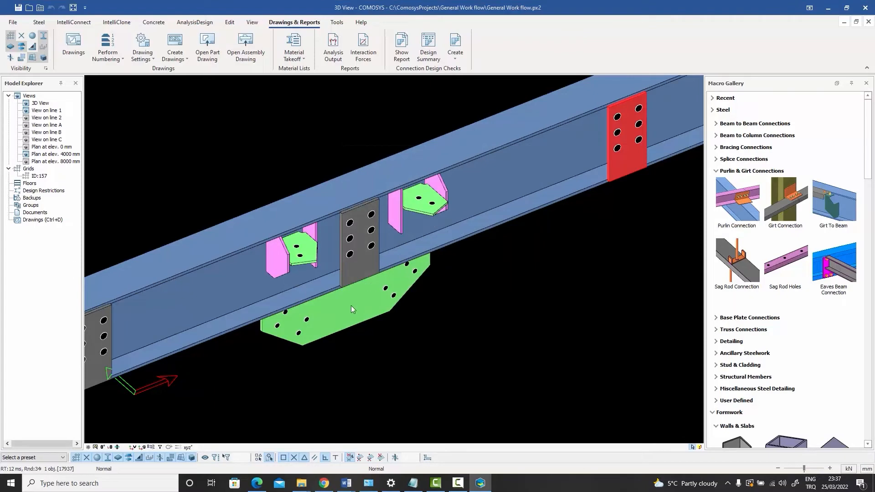
Check the part numbering of the beam's lower gusset plate, leaving it unchanged, and show all model objects in the 3D view again
double_click(351, 309)
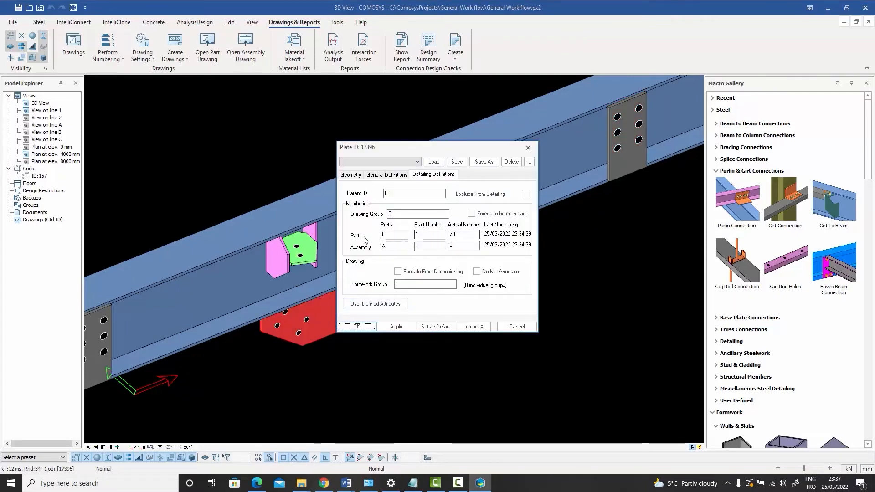
left_click(515, 327)
scroll(482, 285, "down", 5)
right_click(438, 202)
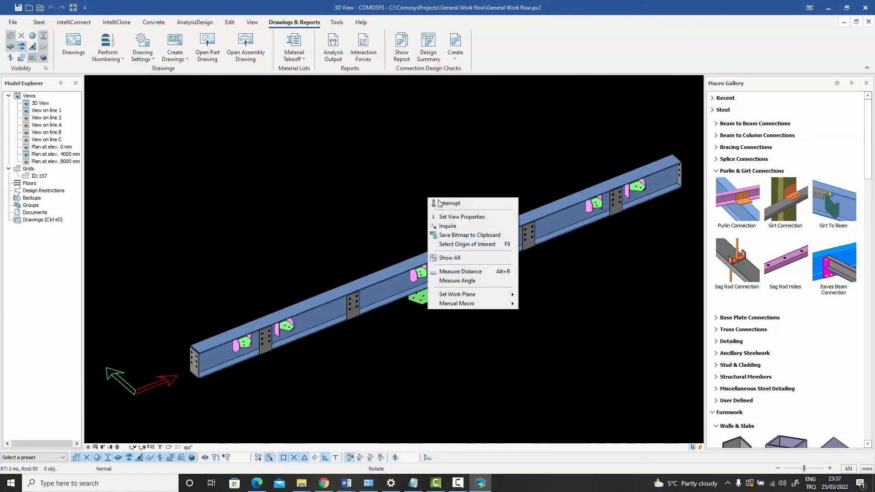
left_click(450, 257)
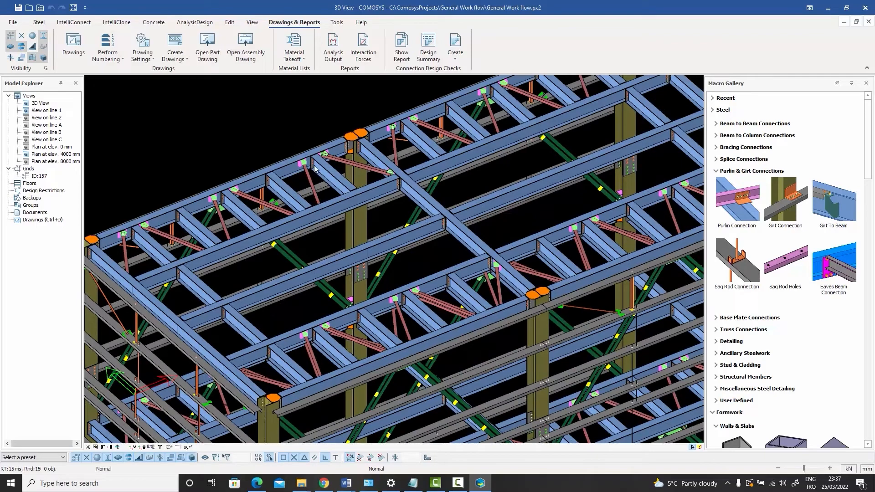
Check the part and assembly numbering of a short secondary beam framing into the far-edge roof beam
left_click(336, 180)
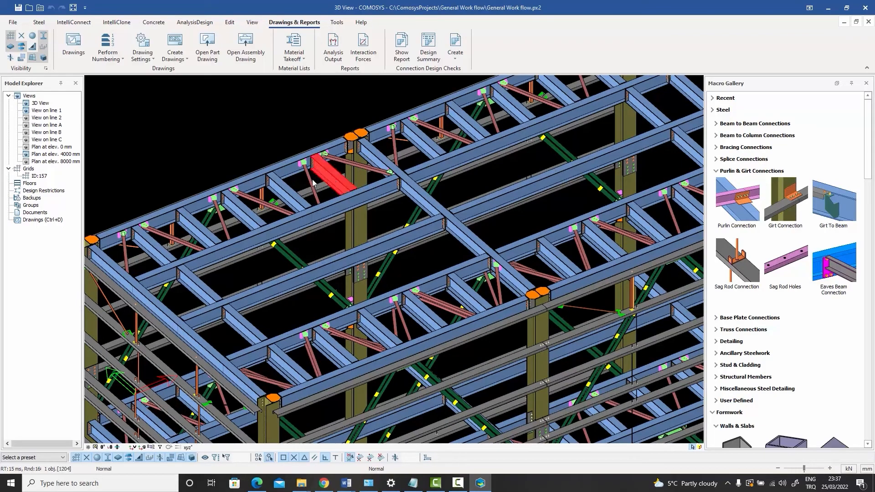
scroll(286, 197, "up", 6)
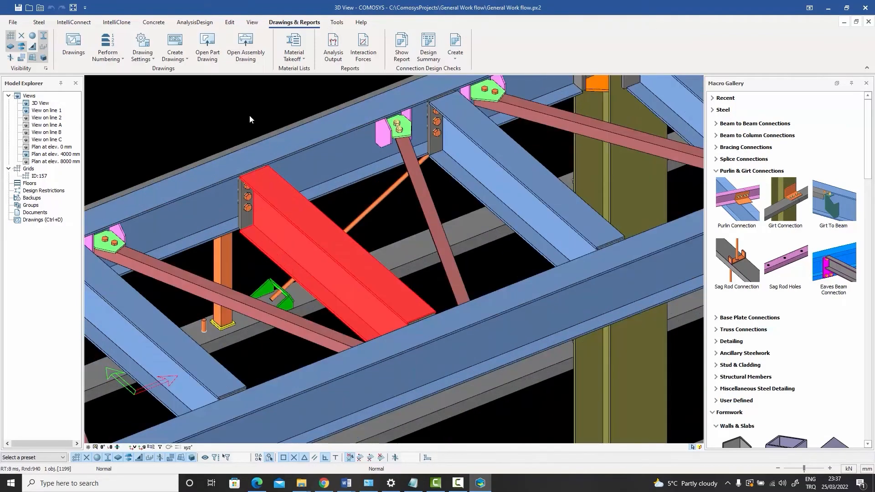
key("Escape")
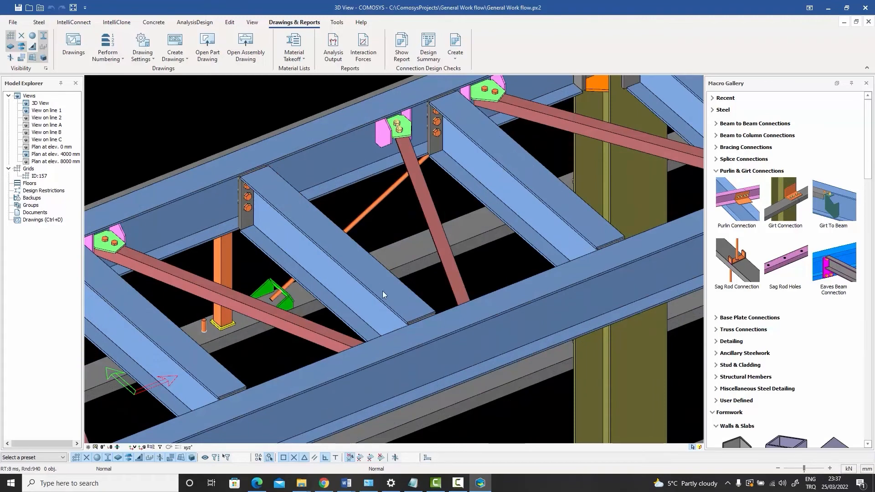
scroll(319, 219, "down", 1)
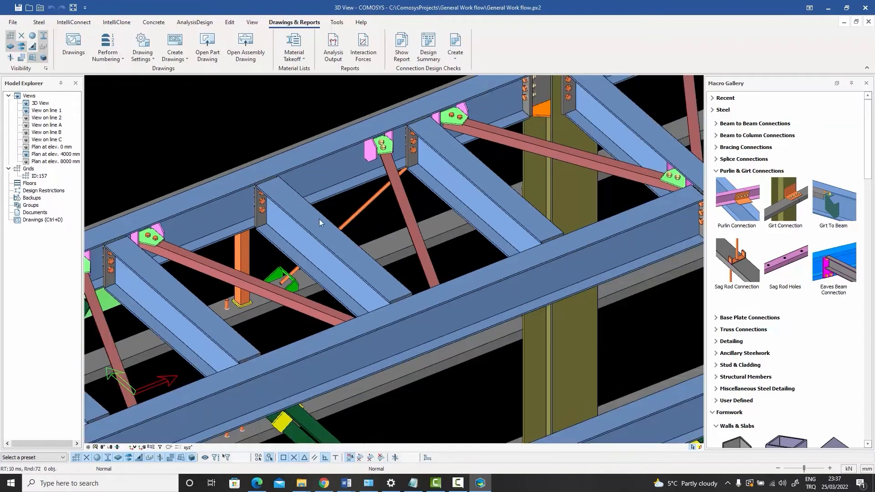
double_click(487, 193)
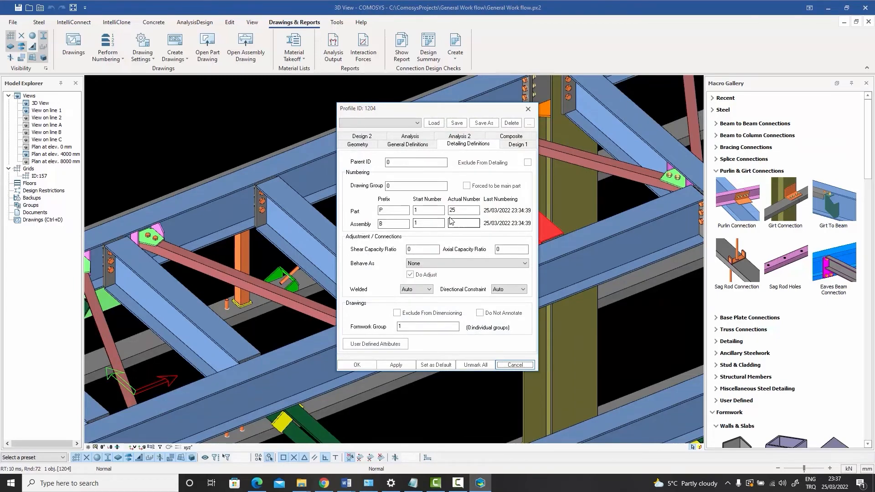
left_click(527, 109)
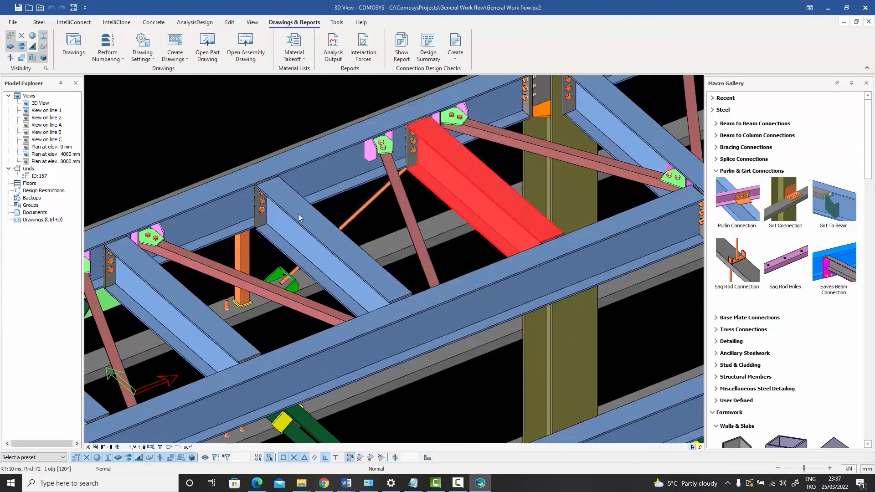
Check the detailing definitions of two more secondary beams along the same edge to compare their part and assembly numbers
double_click(331, 243)
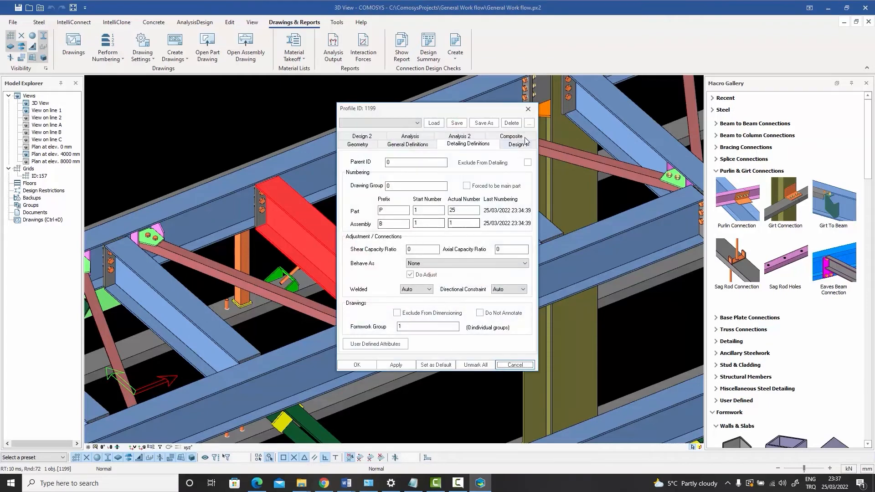
left_click(528, 109)
scroll(490, 177, "down", 3)
scroll(335, 248, "up", 2)
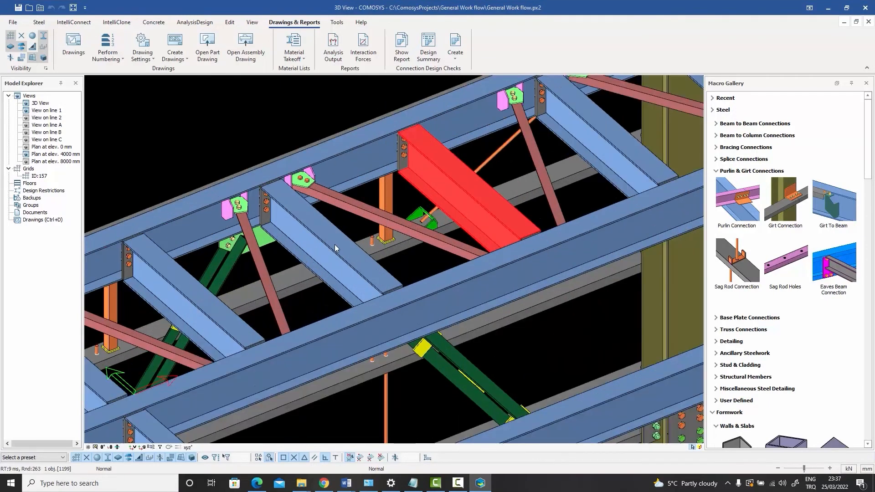
double_click(335, 248)
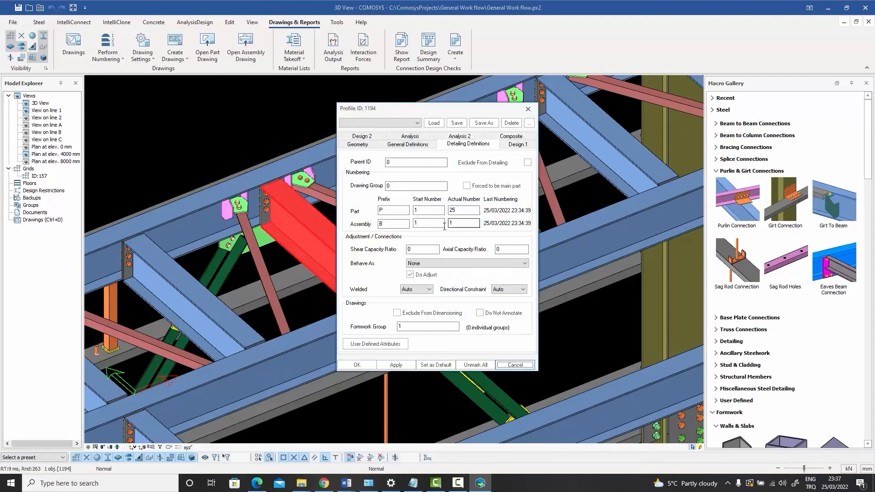
left_click(529, 110)
left_click(270, 122)
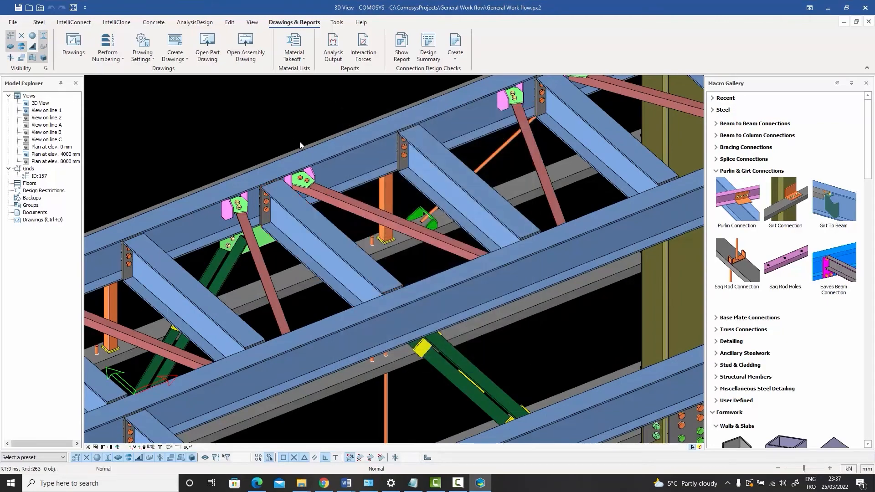
scroll(300, 143, "down", 3)
scroll(301, 148, "down", 2)
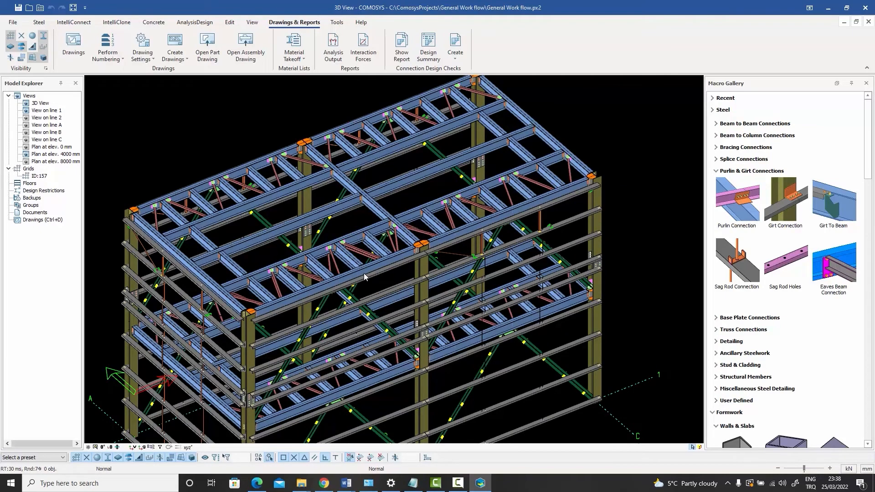
scroll(360, 276, "up", 2)
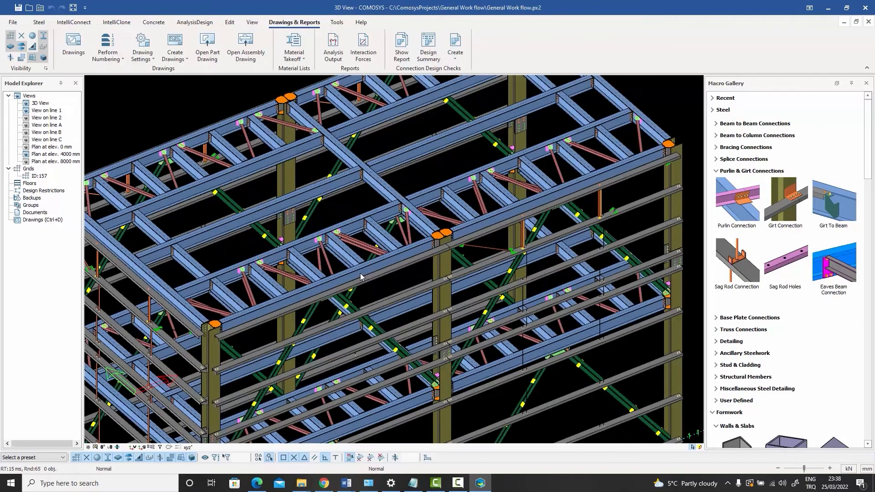
scroll(360, 276, "down", 1)
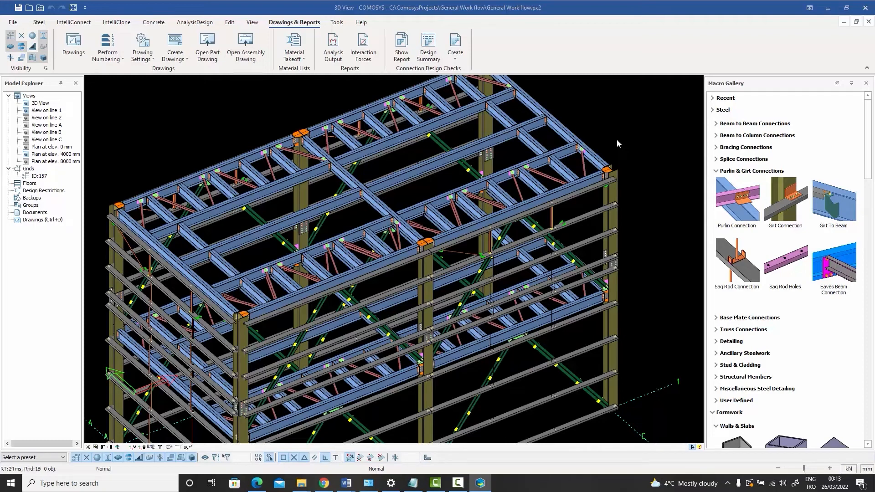
middle_click_drag(618, 141, 629, 152)
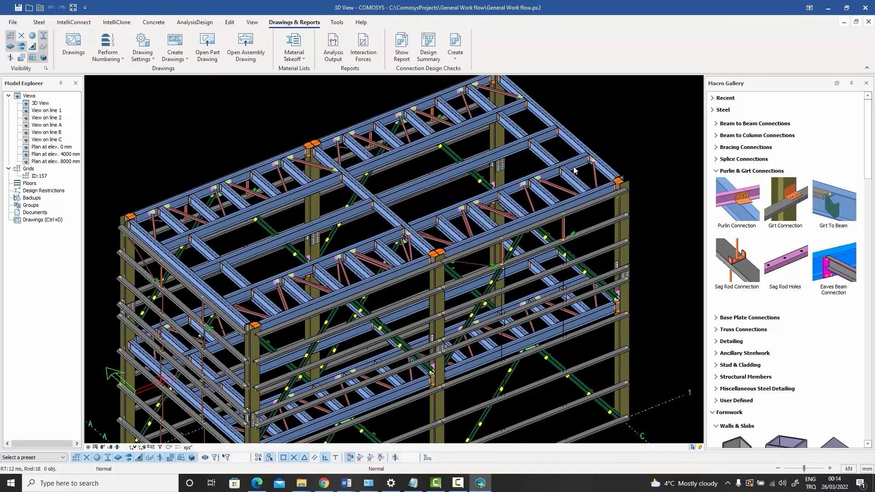
middle_click_drag(520, 181, 546, 169)
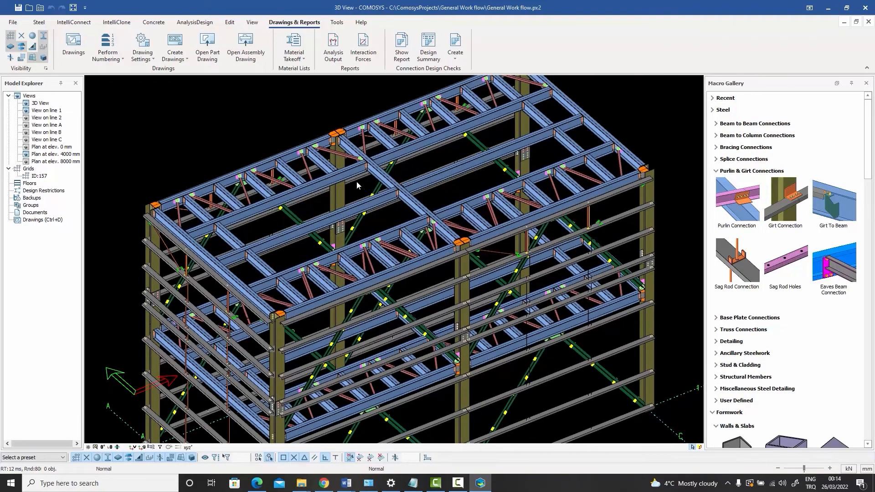
Look over the drawing types that can be created for members window-selected in the far roof bay
left_click_drag(355, 198, 275, 114)
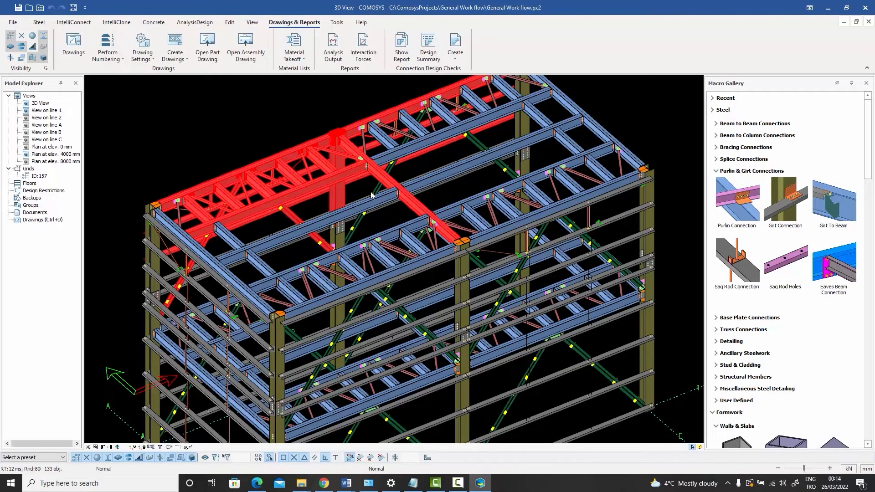
right_click(276, 114)
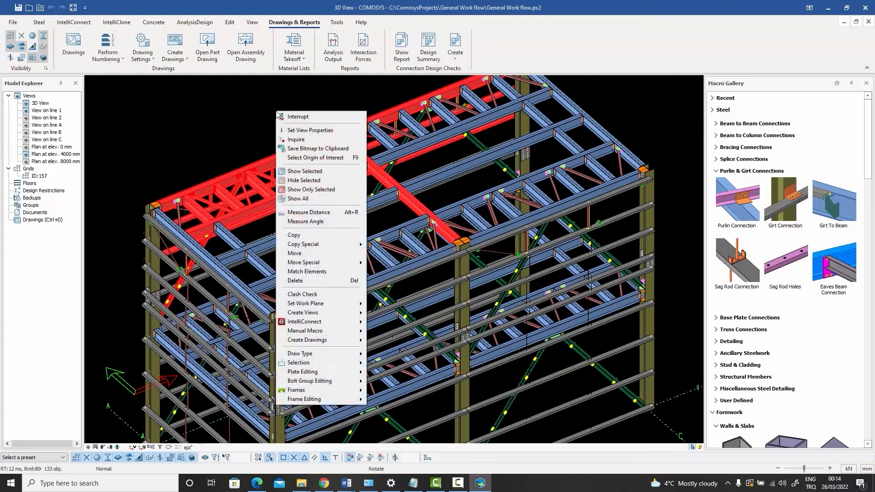
mouse_move(339, 345)
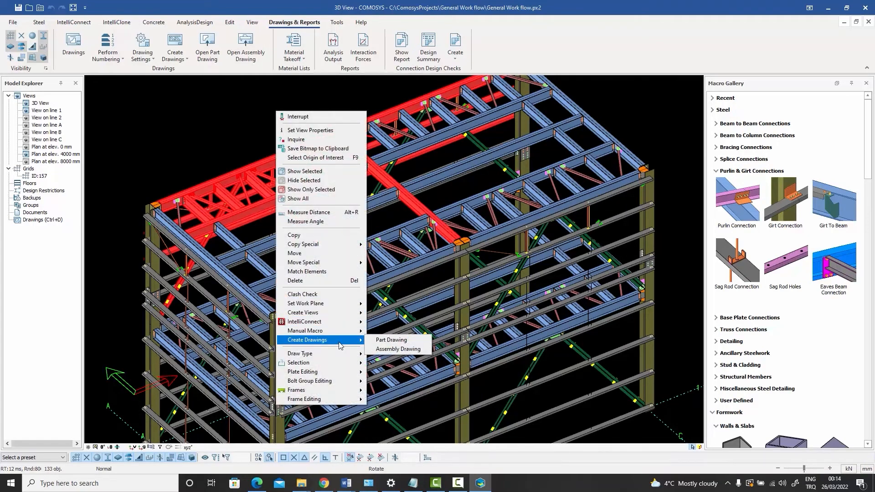
left_click(398, 350)
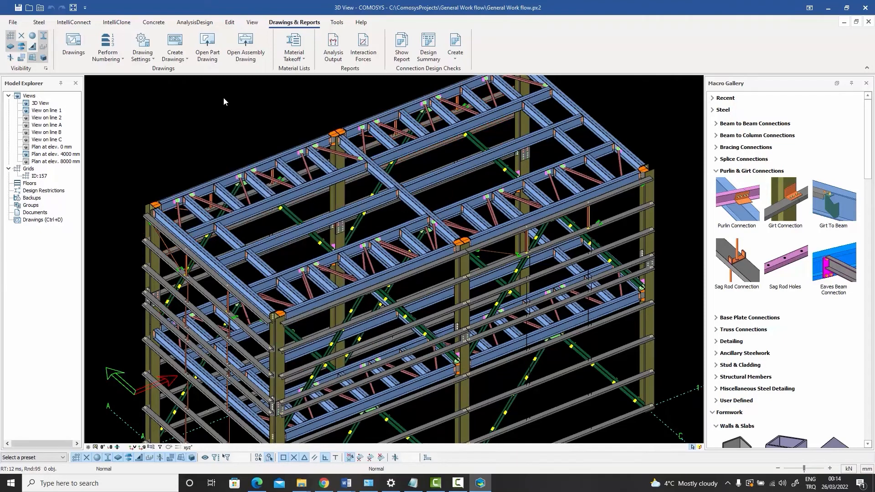
left_click(187, 59)
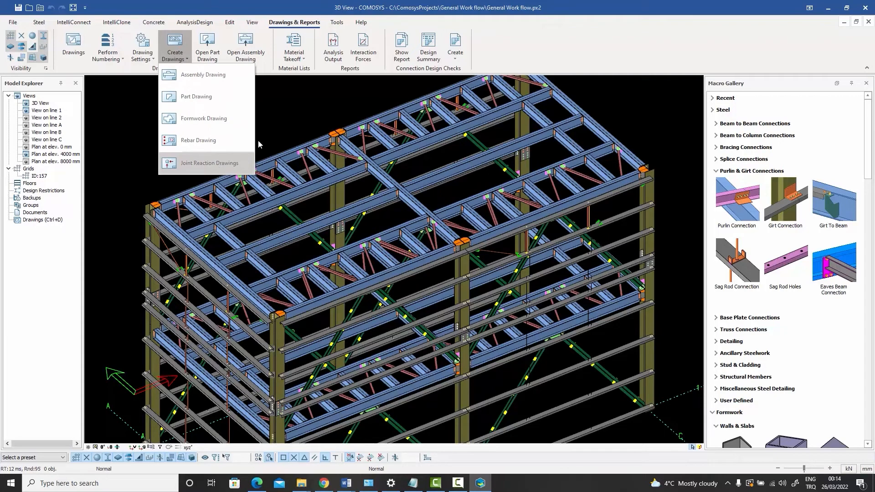
left_click(280, 119)
Window-select the members of the far roof bay and create assembly drawings for them
left_click_drag(338, 214, 185, 139)
right_click(242, 114)
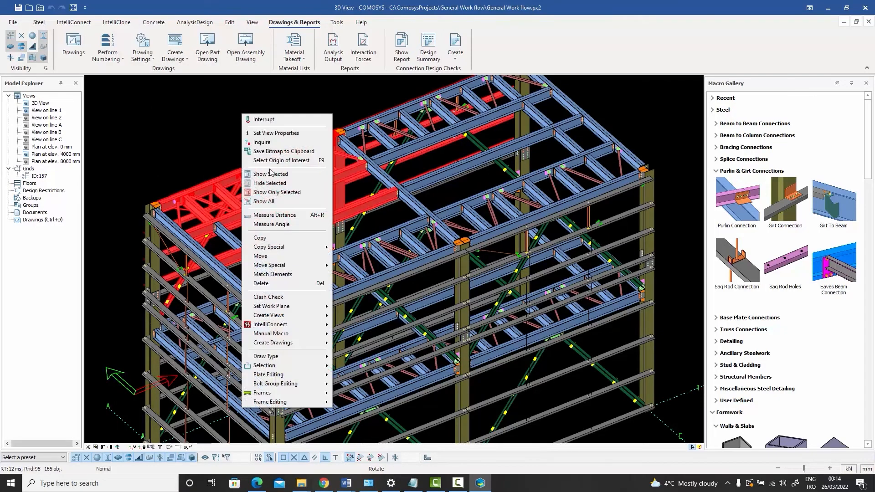
mouse_move(273, 342)
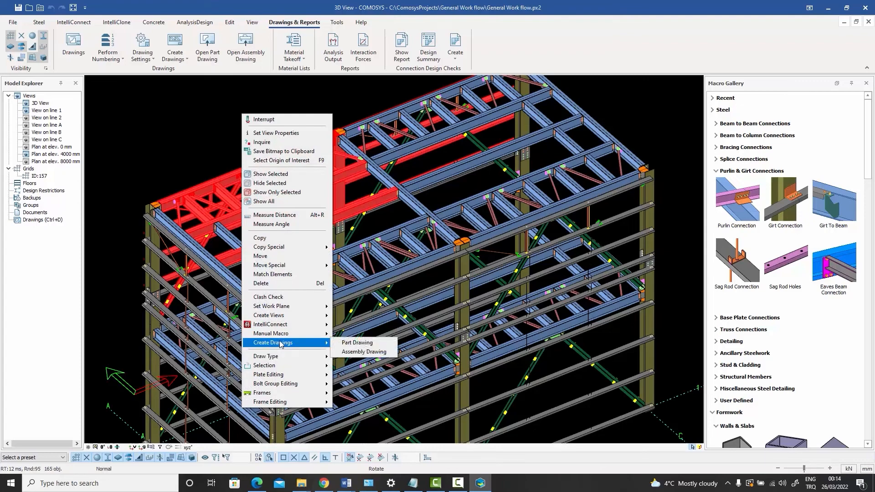
left_click(351, 352)
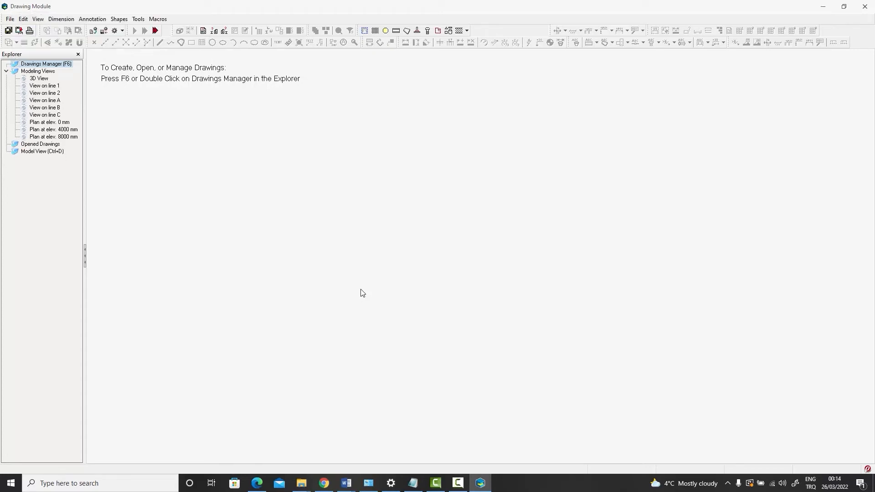
Open drawing 835-156-CE-017 from the Drawings Manager and close the manager
double_click(40, 65)
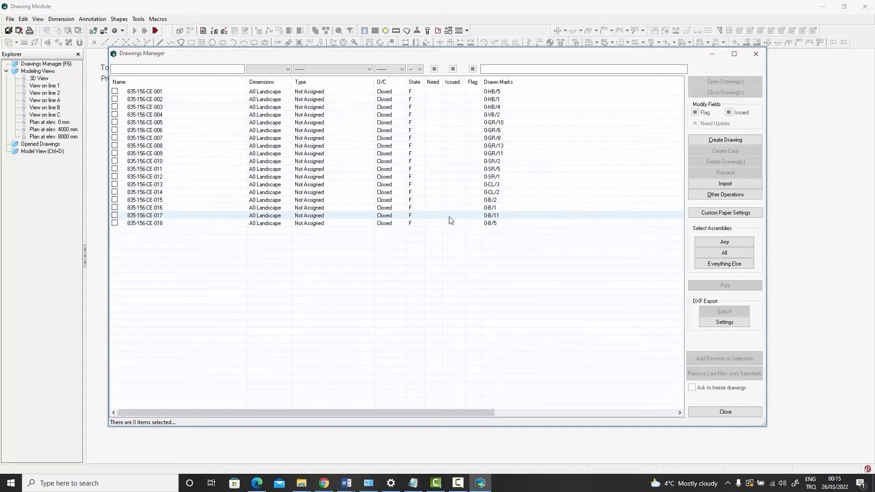
double_click(504, 216)
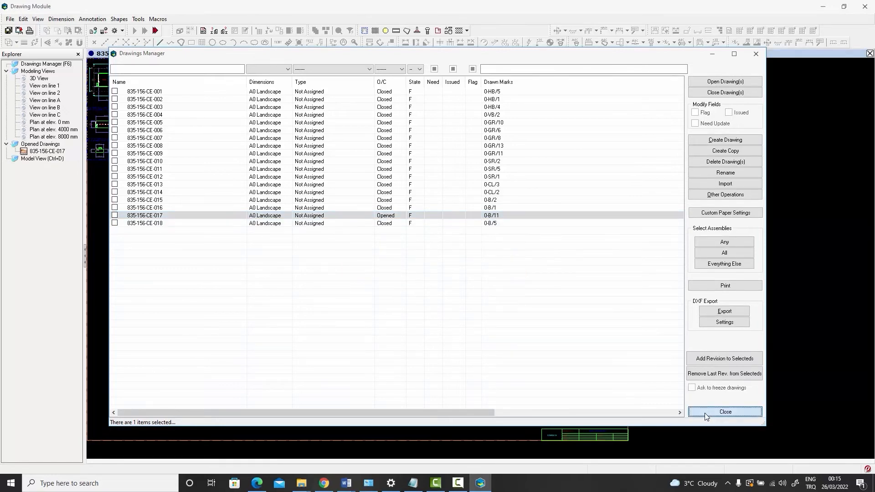
left_click(725, 412)
Examine the overall sheet and the beam assembly's main views along its length, including dimensions, weld symbols and part marks
scroll(560, 262, "down", 3)
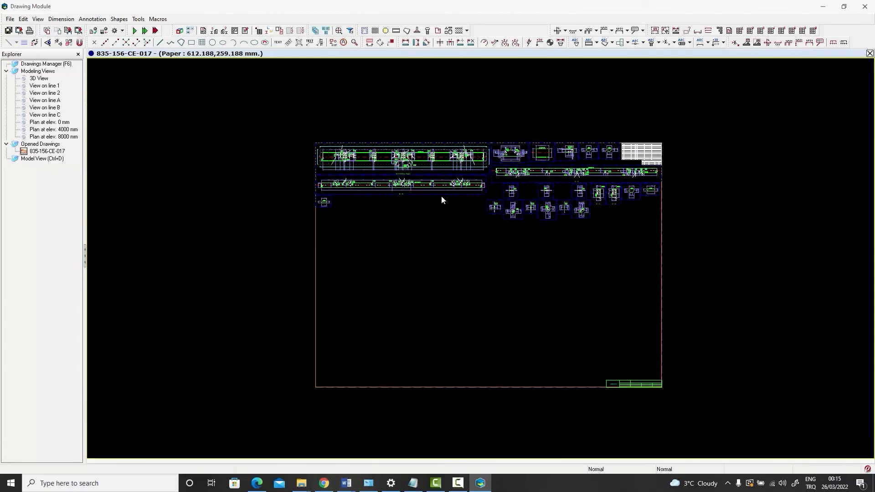
scroll(342, 153, "up", 5)
scroll(340, 149, "up", 3)
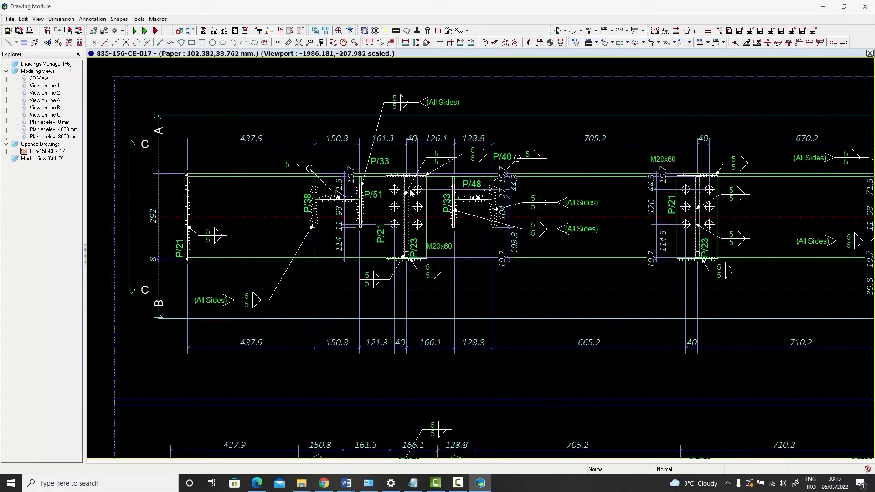
scroll(440, 197, "down", 1)
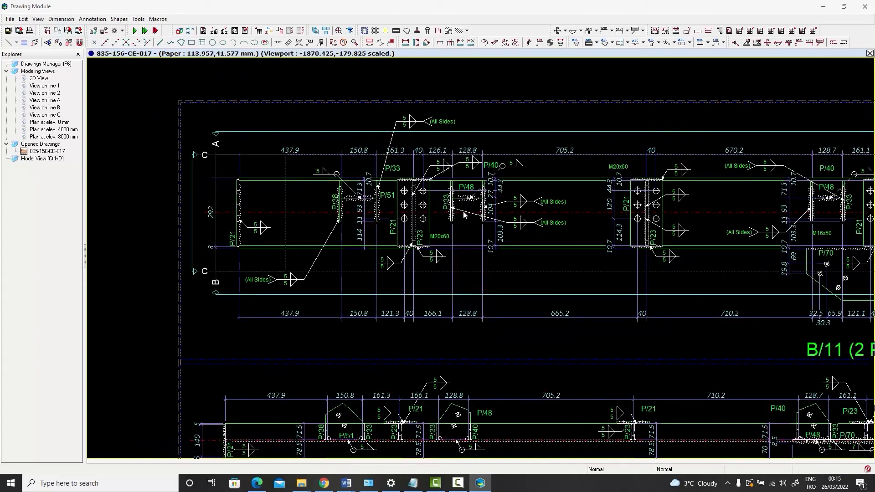
middle_click_drag(534, 237, 302, 223)
middle_click_drag(638, 225, 330, 211)
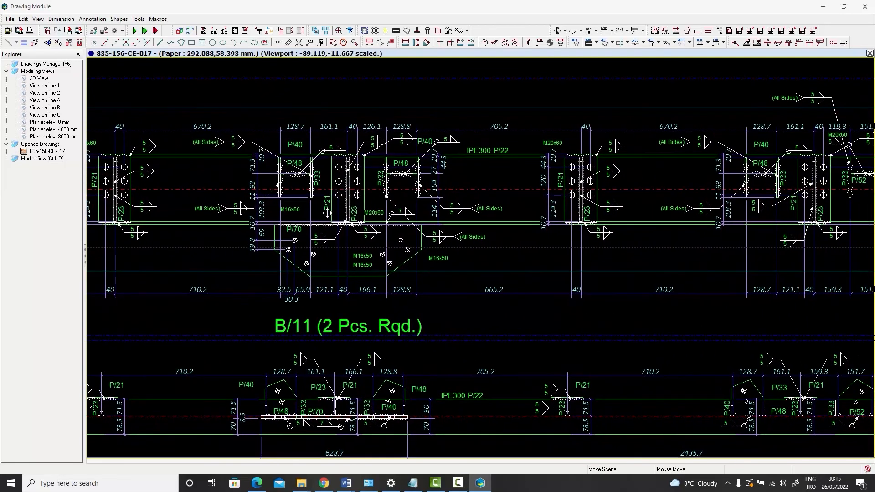
Examine the single-part details, section A - A and the material list on the beam's assembly drawing
mouse_move(503, 217)
middle_mouse_down()
mouse_move(195, 216)
mouse_move(324, 223)
mouse_move(149, 227)
middle_mouse_up()
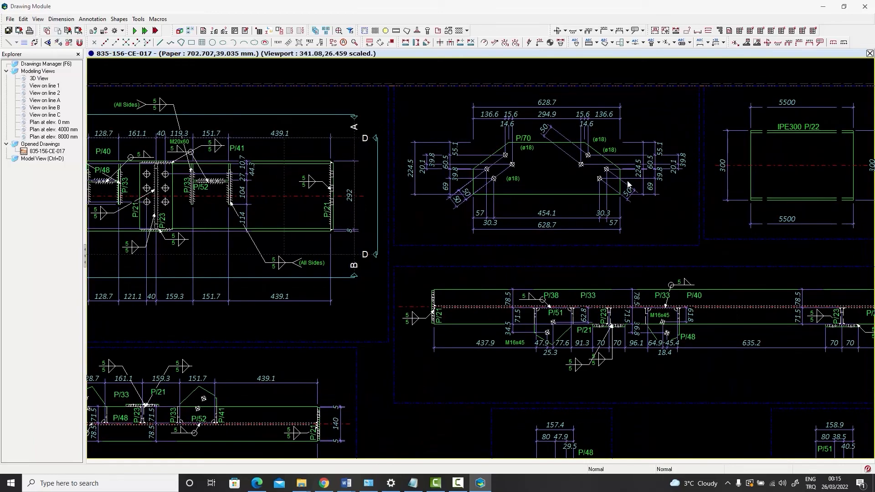
scroll(537, 209, "down", 1)
middle_click_drag(484, 213, 175, 208)
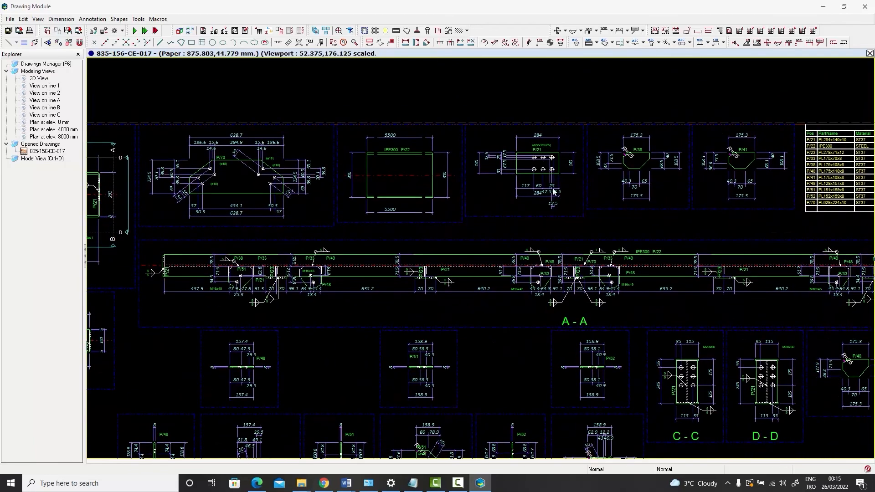
scroll(551, 184, "up", 3)
scroll(548, 178, "down", 1)
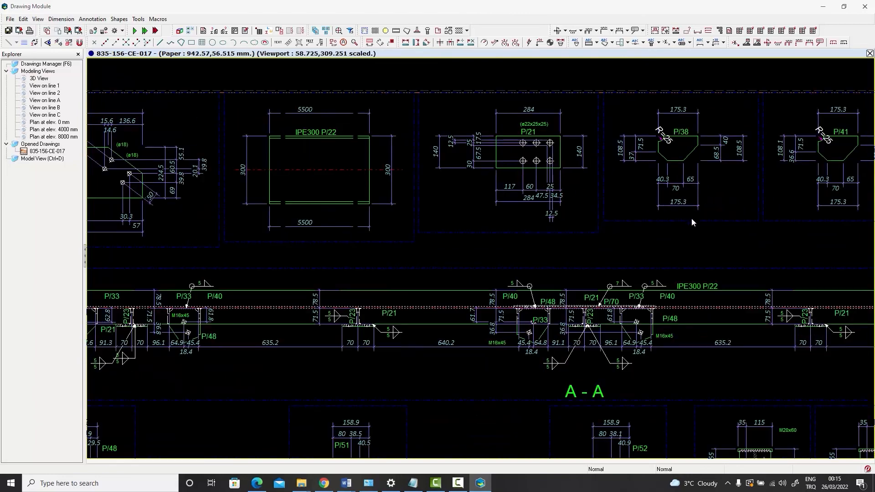
Open the Assembly Macro used by drawing 835-156-CE-017 from the drawing's properties
scroll(504, 233, "down", 1)
scroll(504, 229, "down", 1)
scroll(458, 206, "down", 1)
scroll(458, 206, "up", 4)
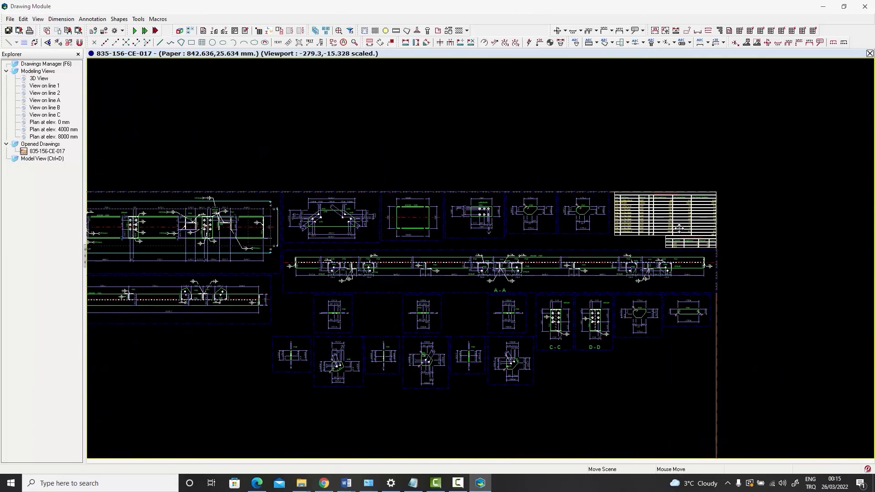
scroll(502, 195, "up", 2)
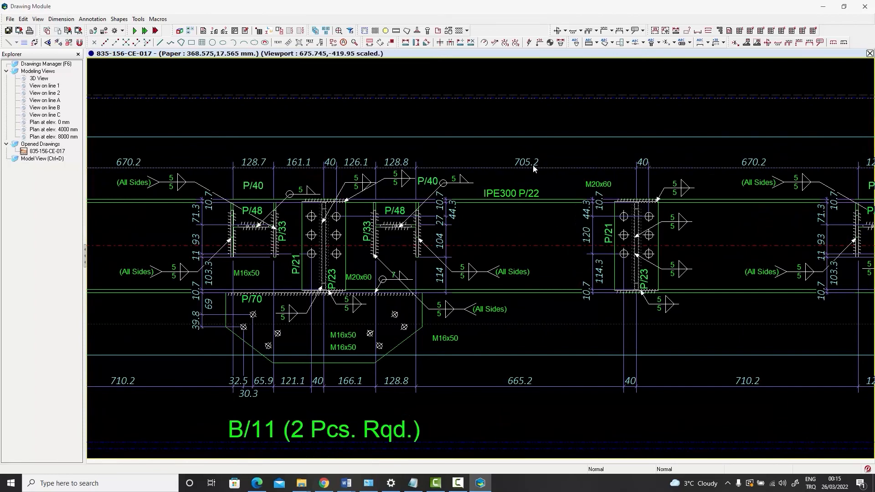
scroll(544, 216, "down", 4)
double_click(497, 132)
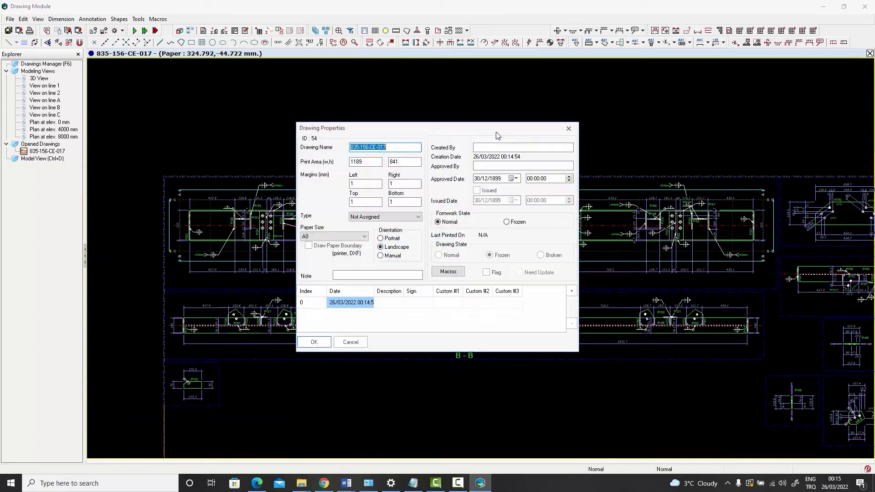
left_click(447, 272)
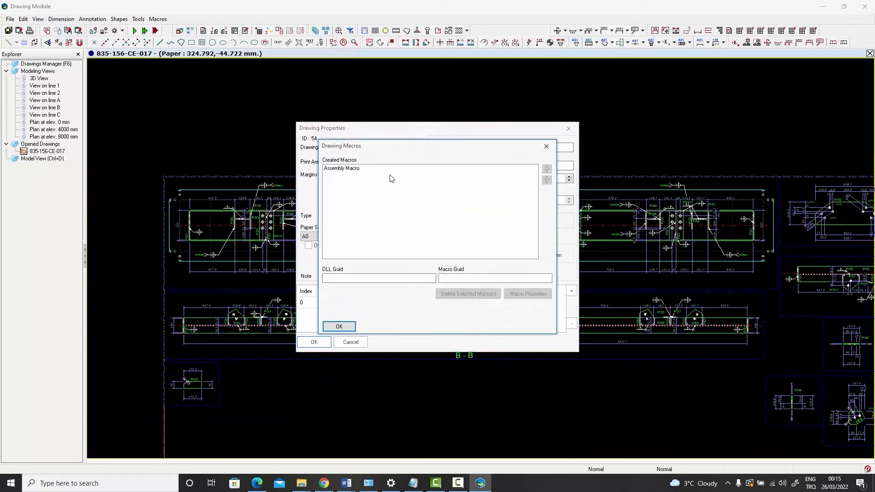
double_click(341, 169)
Set the macro's dimension precision to whole numbers, execute it to regenerate the drawing, and close the drawing properties
left_click(148, 19)
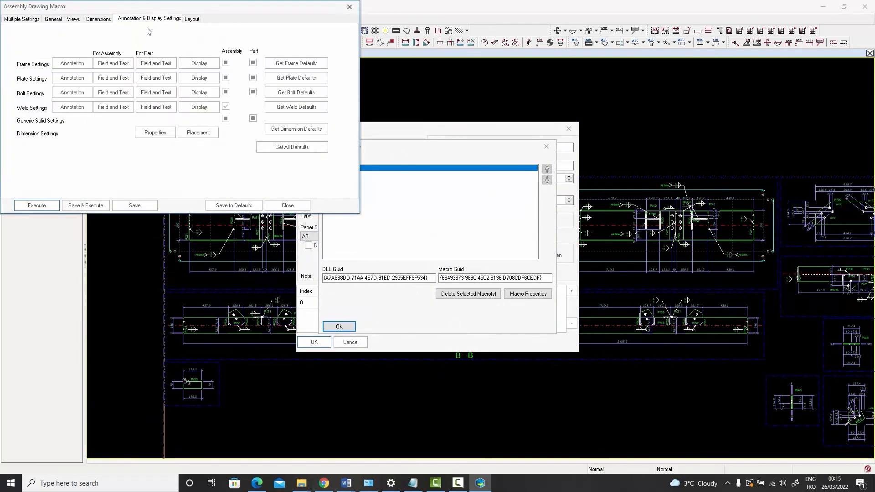
left_click(155, 133)
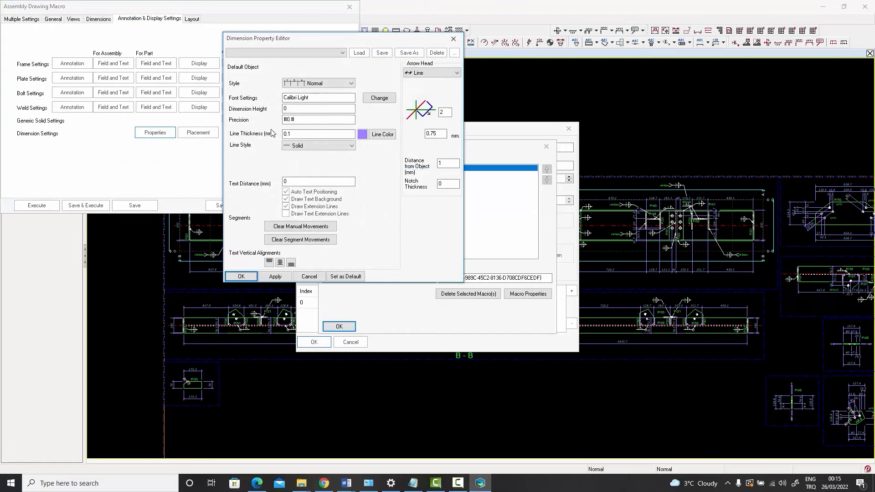
left_click(309, 119)
left_click(238, 277)
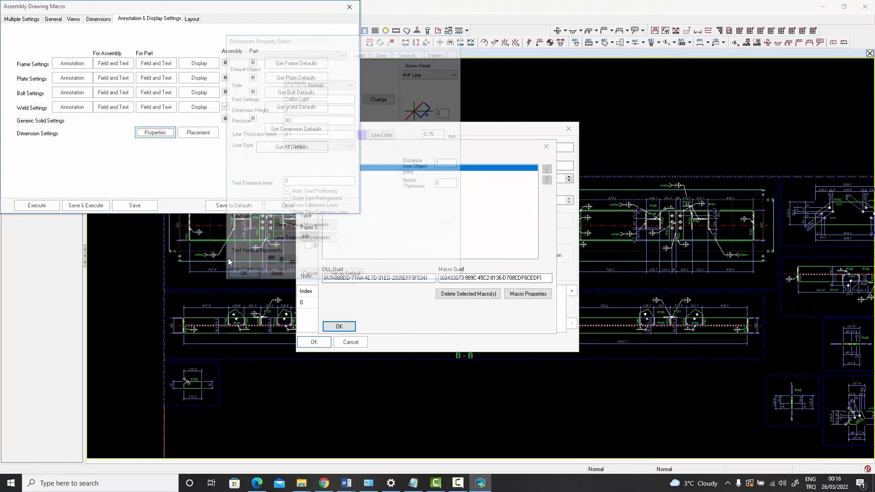
left_click(38, 206)
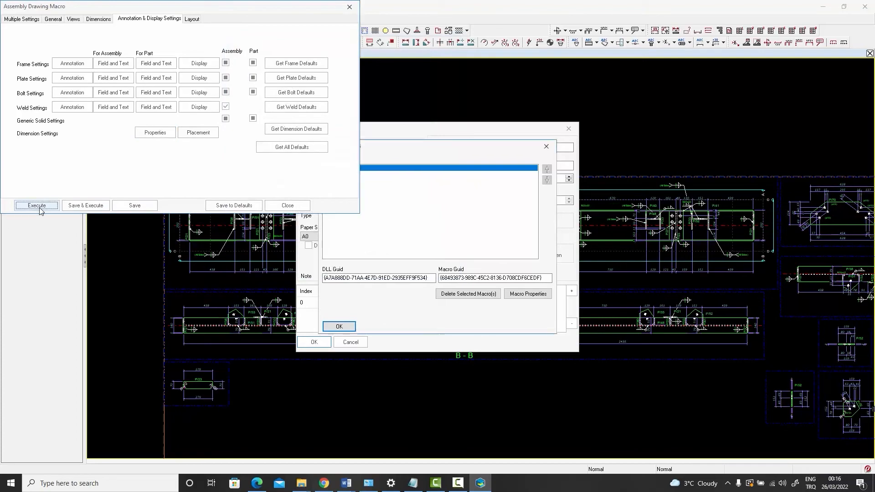
left_click(339, 326)
left_click(314, 342)
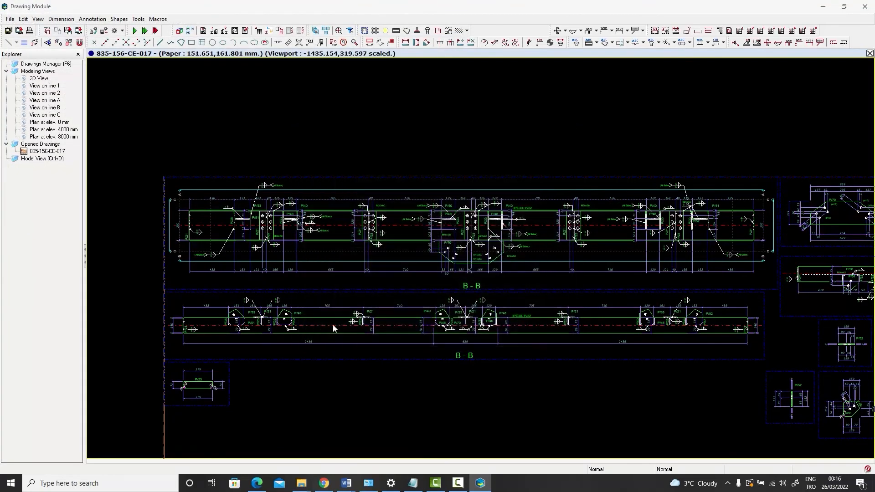
Examine the dimensions, weld symbols and part marks along the beam's regenerated main views
scroll(465, 159, "up", 6)
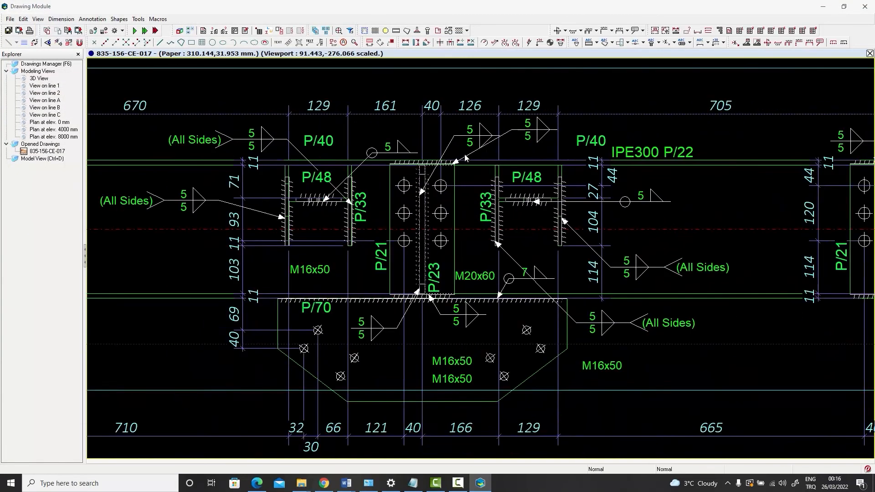
scroll(466, 158, "down", 1)
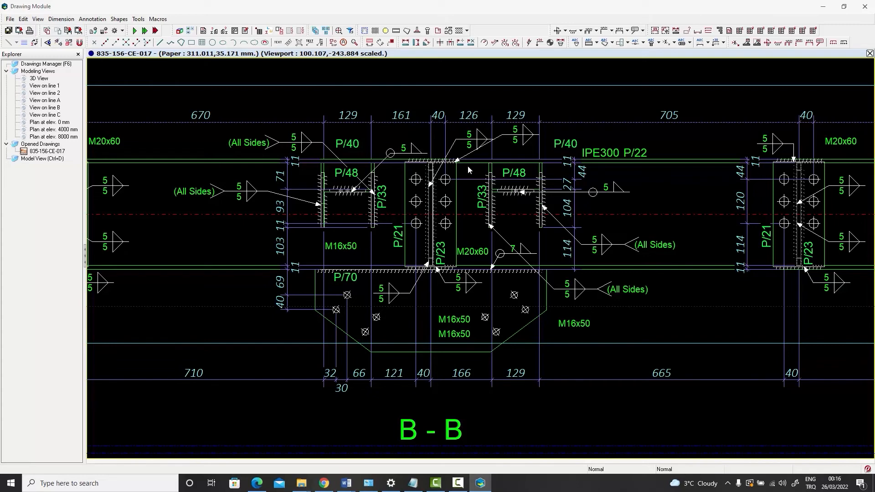
middle_click_drag(628, 245, 326, 224)
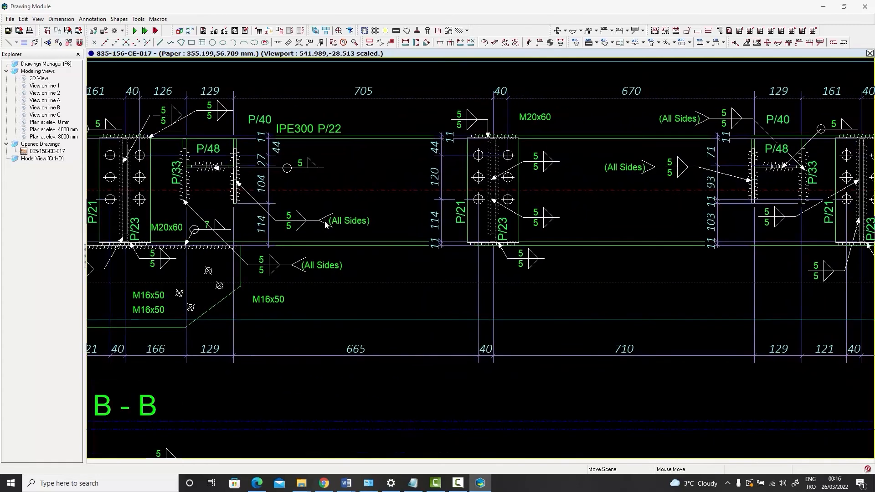
scroll(397, 217, "down", 2)
middle_click_drag(554, 225, 286, 216)
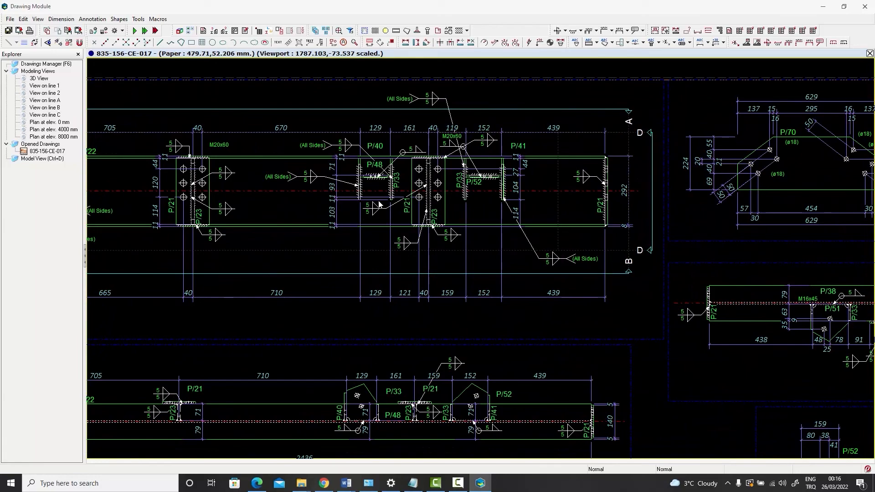
middle_click_drag(595, 263, 207, 253)
Examine the regenerated section views, single-part details, material list and bolt list on the sheet
scroll(449, 247, "down", 2)
middle_click_drag(462, 245, 107, 239)
middle_click_drag(429, 264, 203, 257)
middle_click_drag(476, 254, 403, 270)
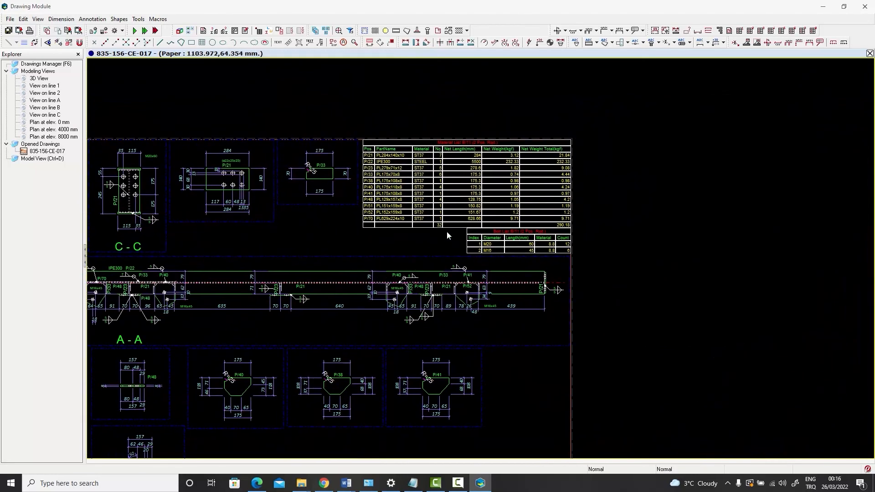
scroll(446, 236, "up", 1)
middle_click_drag(451, 227, 424, 285)
scroll(431, 263, "up", 1)
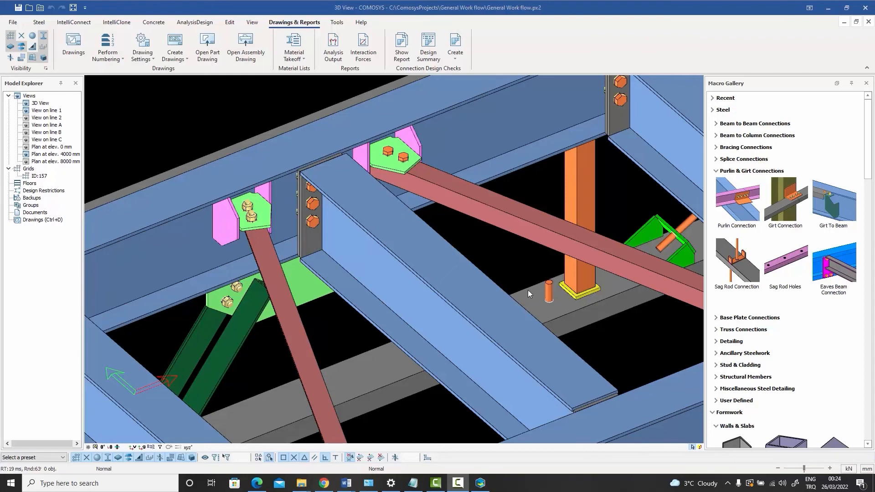
In the COMOSYS 3D model, select the whole assembly of the roof edge beam and show only that assembly
left_click(475, 149)
right_click(475, 149)
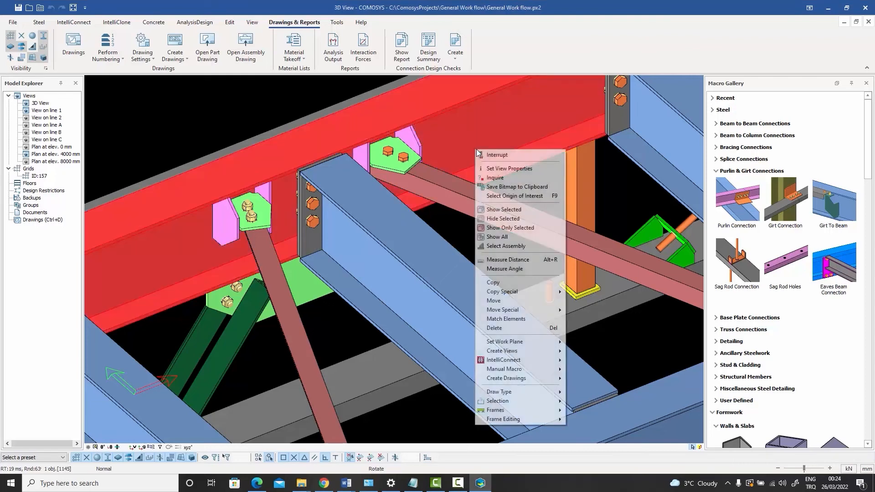
left_click(515, 247)
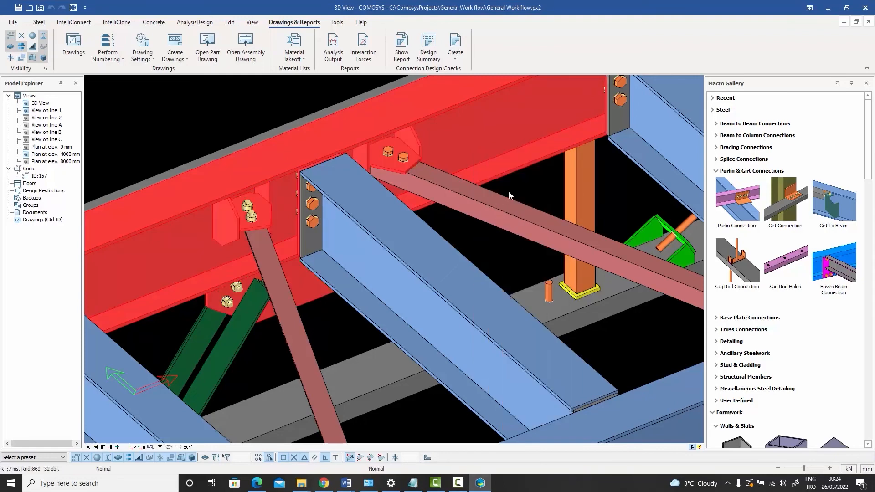
right_click(512, 190)
left_click(543, 267)
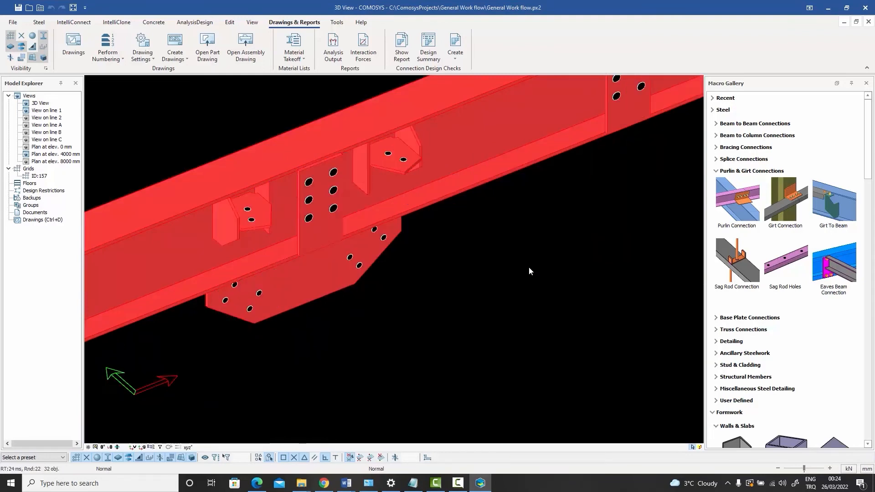
Inspect the isolated beam assembly and its attached plates along its length, and show all model objects again
left_click(501, 262)
scroll(498, 258, "down", 4)
middle_click_drag(497, 259, 365, 299)
scroll(466, 256, "up", 3)
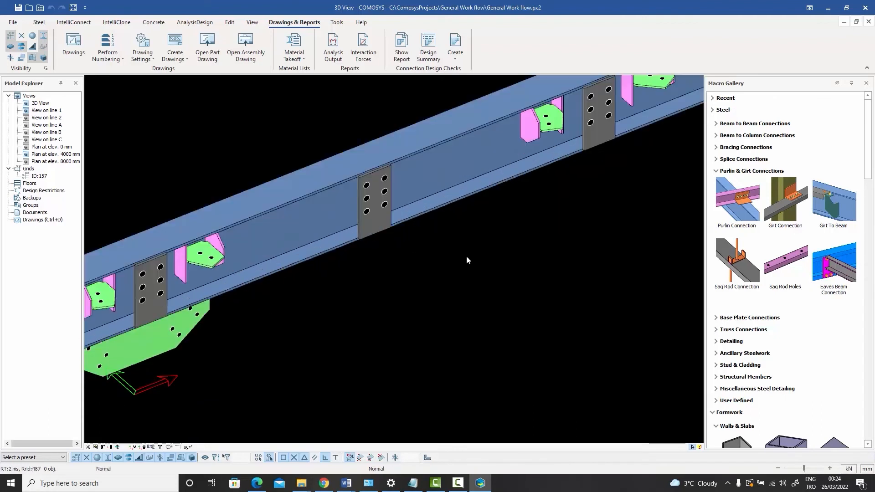
middle_click_drag(467, 256, 410, 294)
middle_click_drag(702, 86, 647, 120)
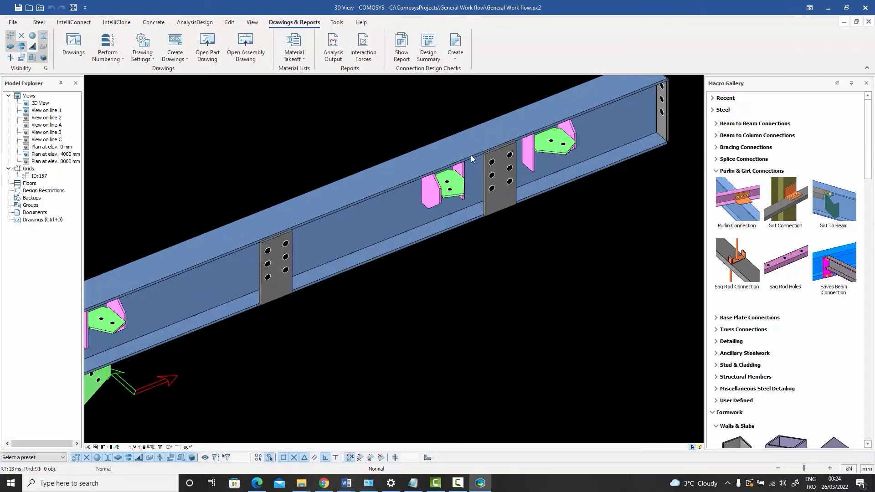
scroll(410, 180, "down", 3)
scroll(398, 229, "up", 5)
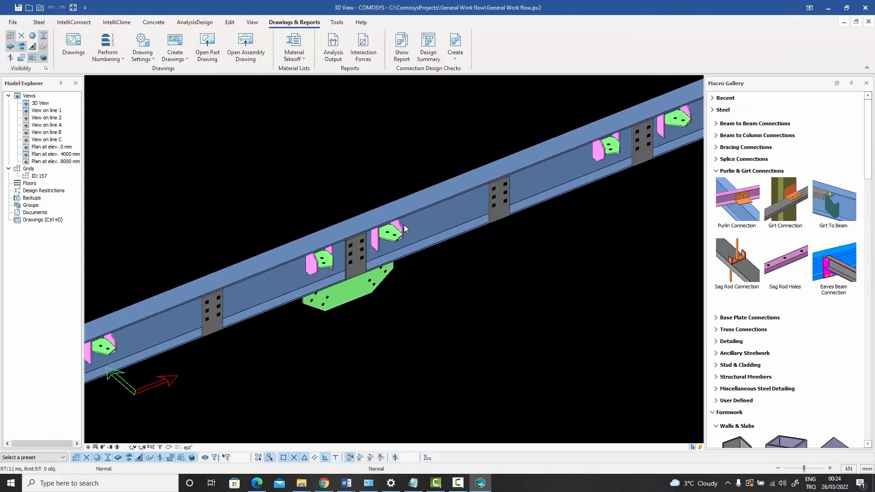
scroll(398, 229, "down", 5)
right_click(370, 150)
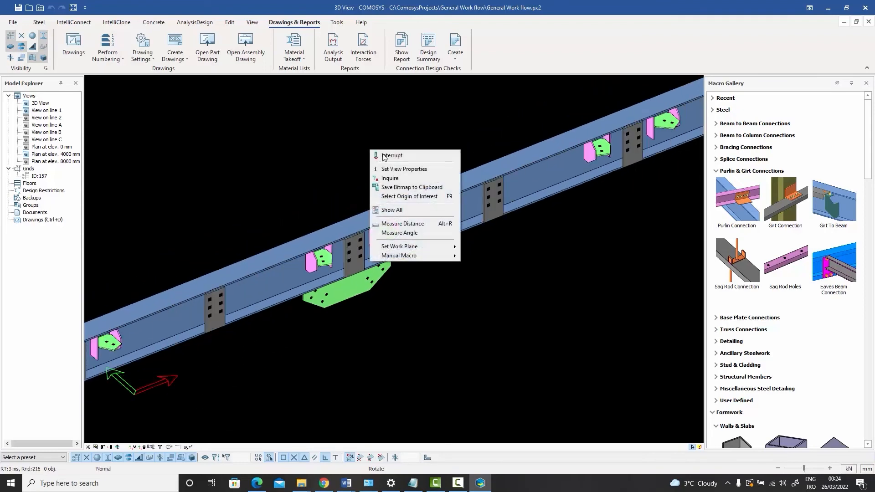
left_click(414, 210)
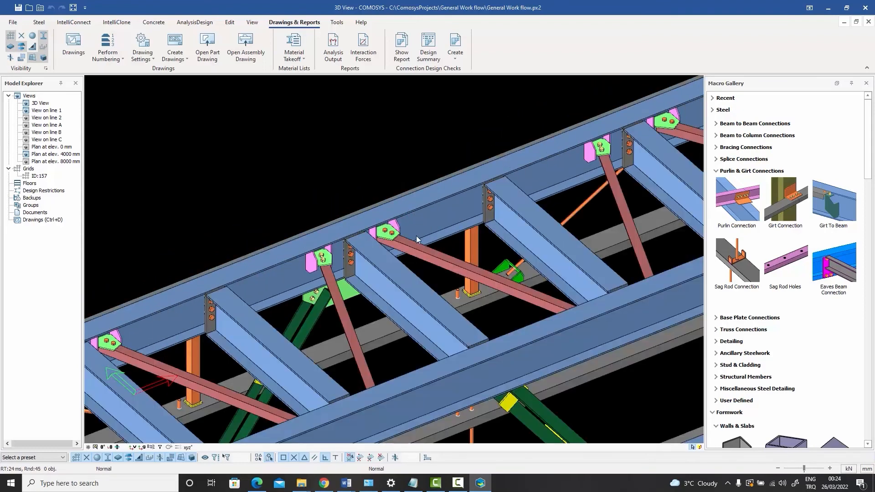
Highlight the beam joint's bracing gusset, lower gusset, stiffener and bolted end plate individually to identify the parts
scroll(403, 239, "up", 5)
middle_click_drag(394, 224, 445, 206)
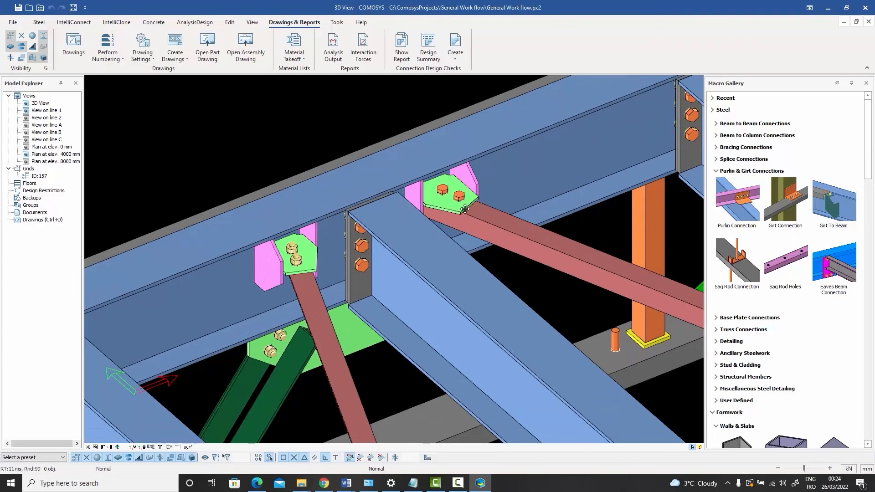
left_click(444, 206)
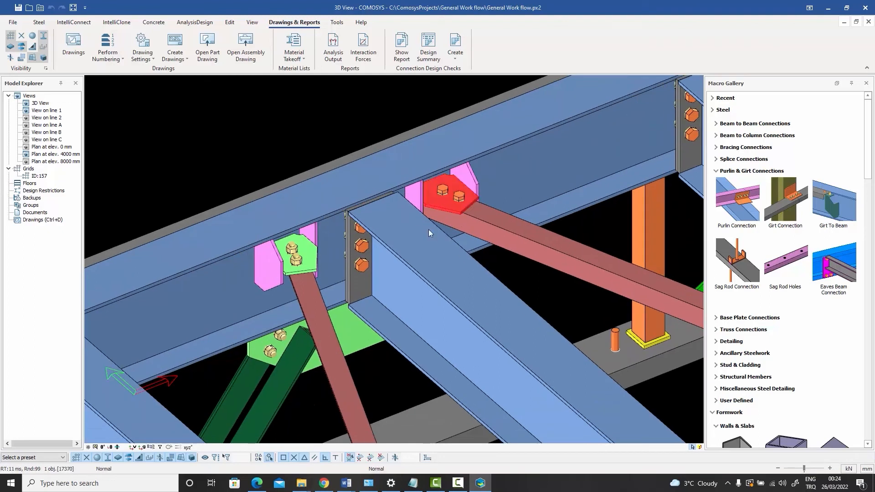
left_click(351, 341)
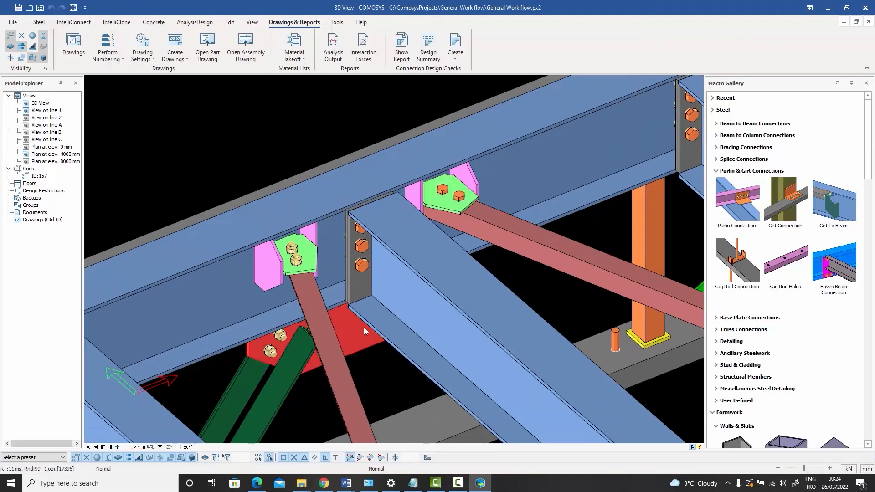
left_click(440, 205)
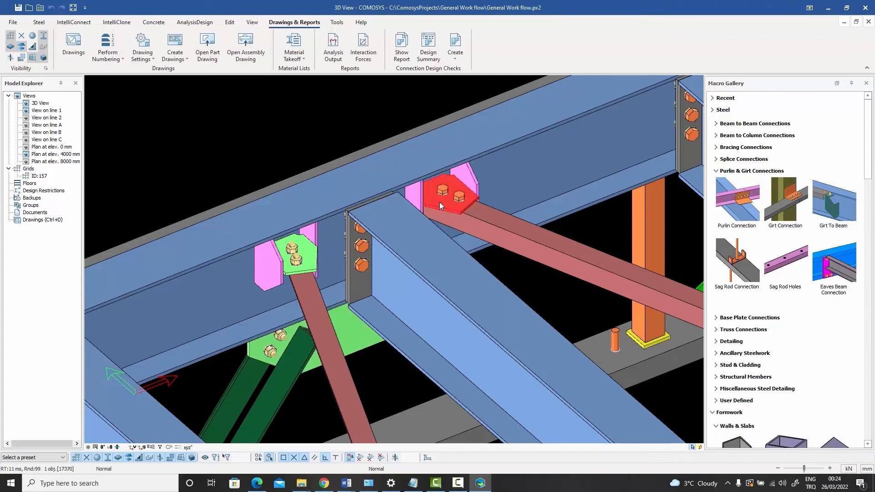
left_click(415, 194)
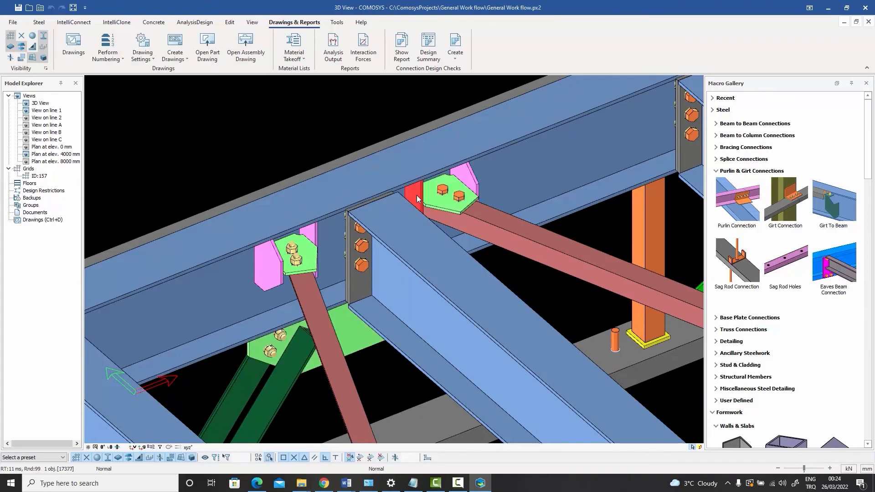
left_click(362, 293)
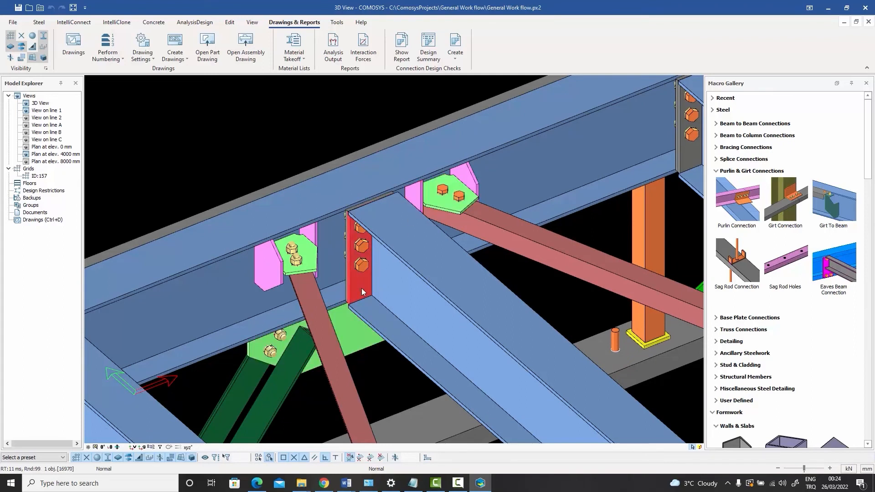
left_click(343, 338)
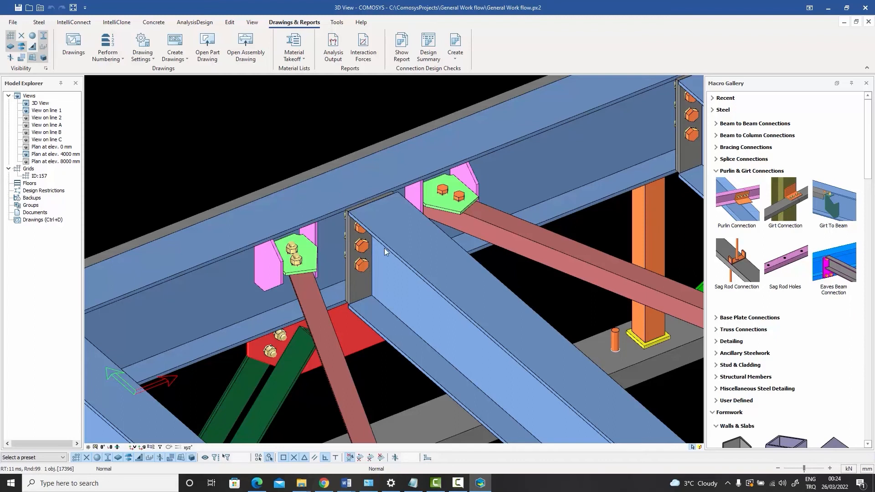
left_click(447, 206)
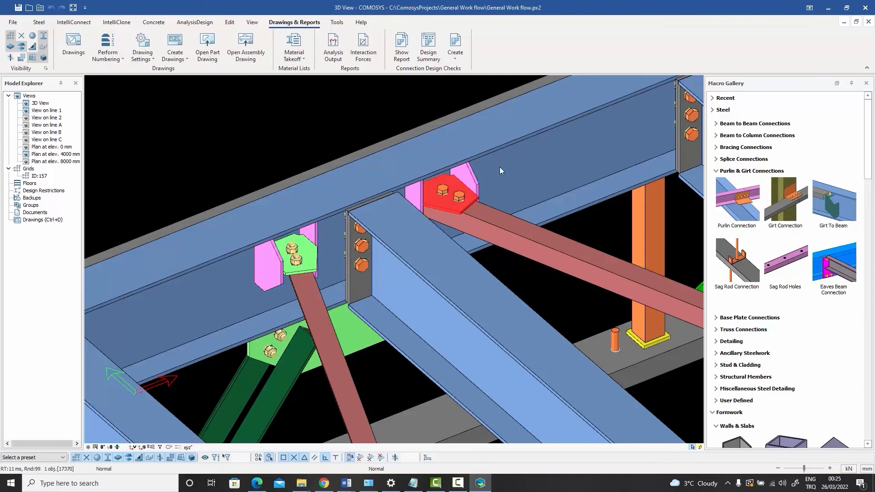
left_click(365, 112)
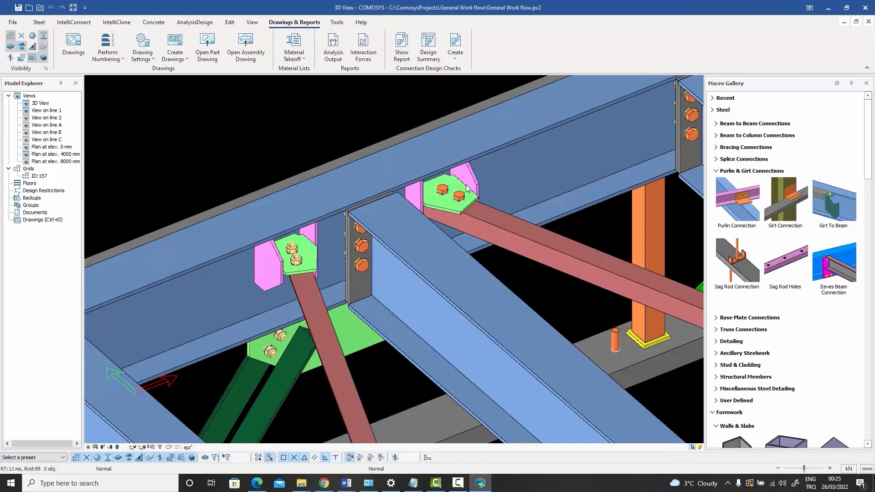
Create part drawings for the beam joint's upper bracing gusset, lower gusset and bolted end plate
left_click(446, 207)
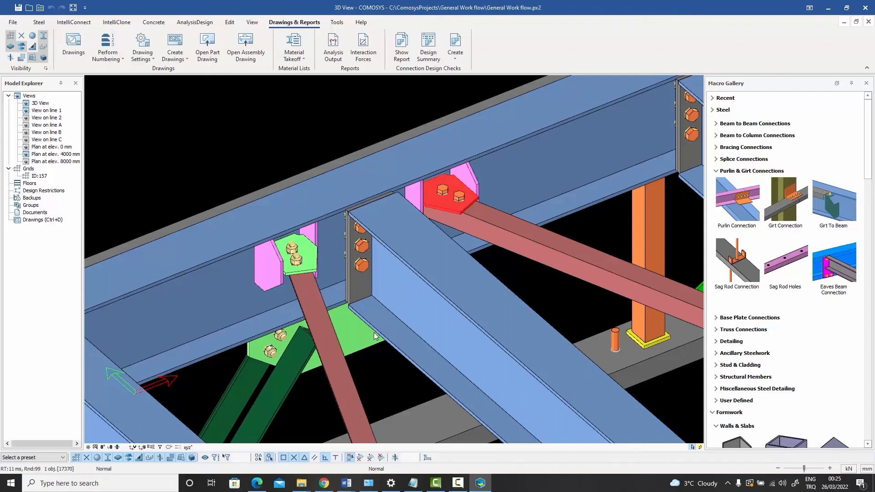
left_click(355, 349, "ctrl")
left_click(360, 285, "ctrl")
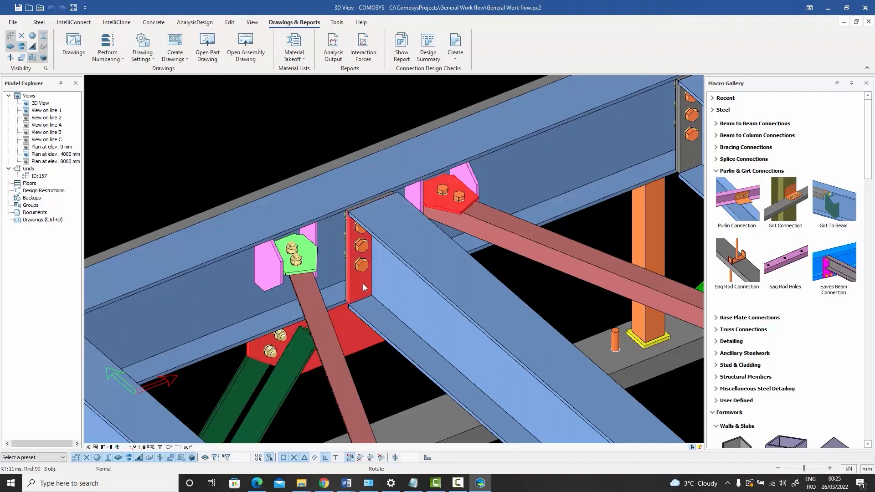
right_click(363, 283)
mouse_move(395, 248)
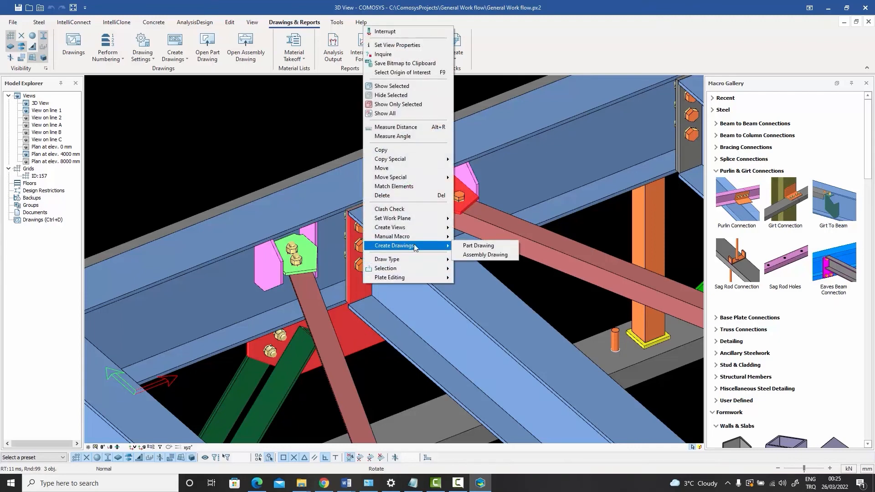
left_click(479, 246)
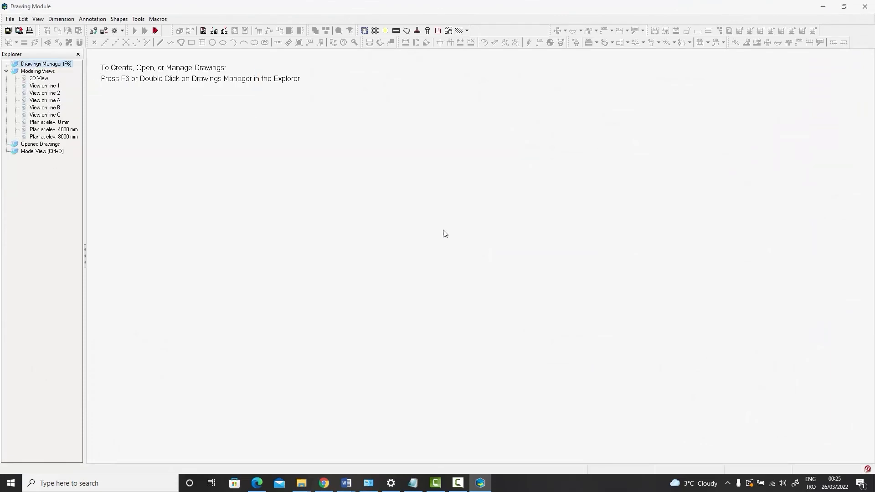
Open the part drawing P-48 from the Drawings Manager and close the manager
double_click(52, 65)
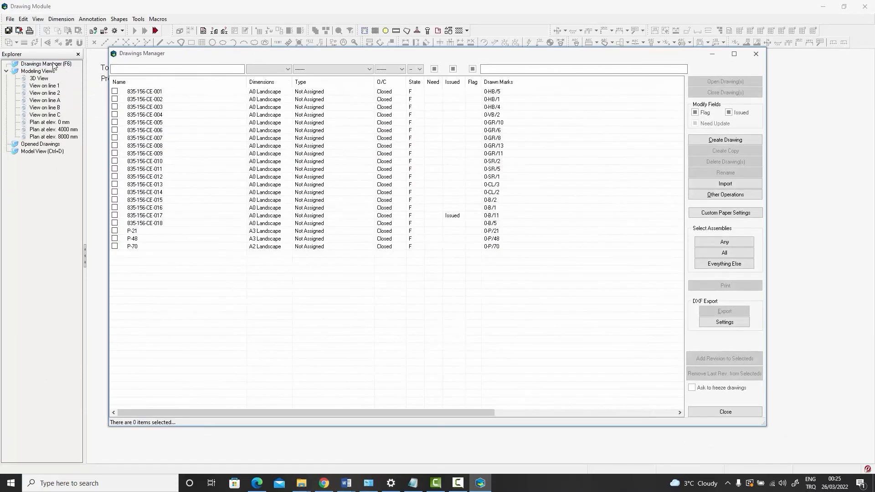
double_click(150, 239)
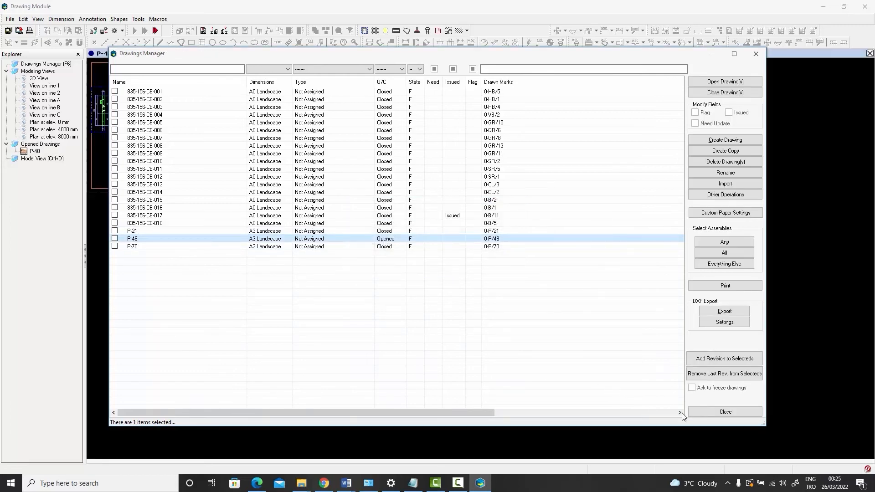
left_click(725, 412)
Examine the P-48 plate's dimensioned views, its material list and the table of assemblies containing the part
middle_click_drag(340, 258, 539, 339)
scroll(352, 201, "up", 4)
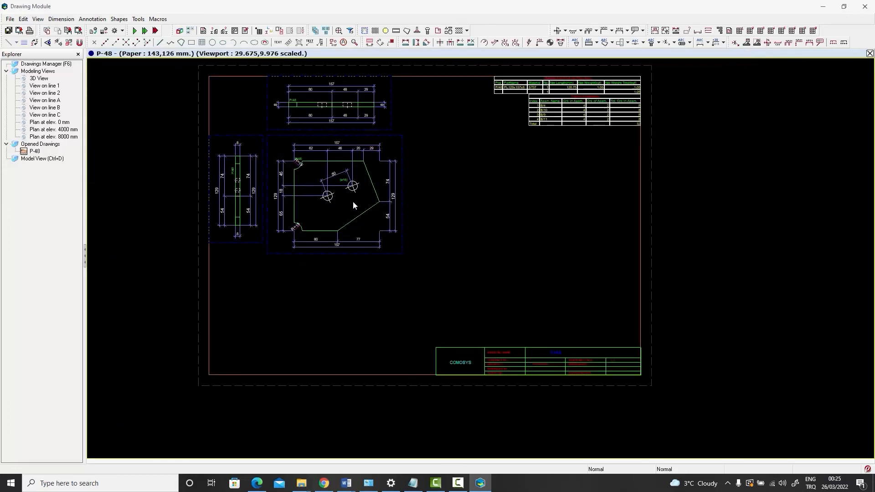
middle_click_drag(353, 202, 386, 254)
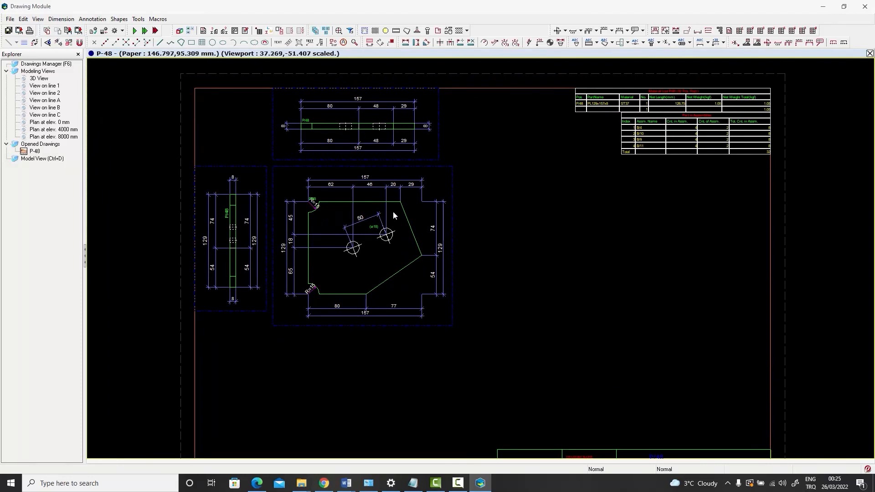
scroll(316, 209, "up", 2)
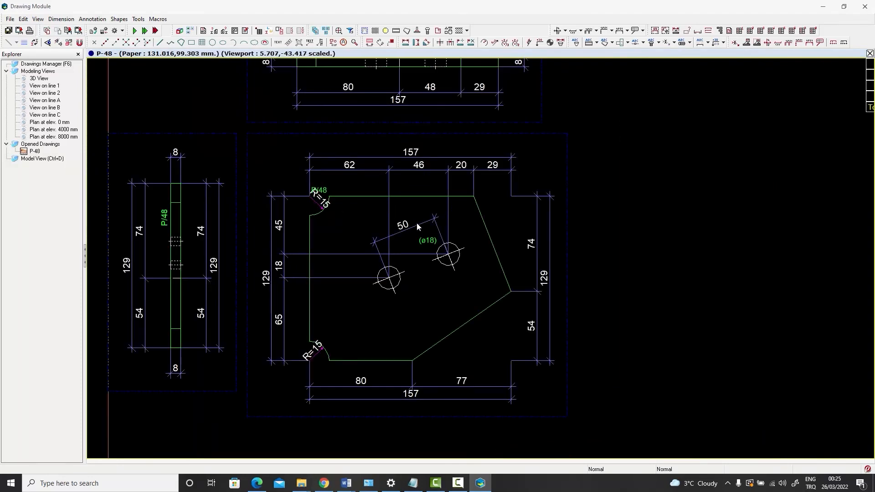
middle_click_drag(414, 223, 373, 314)
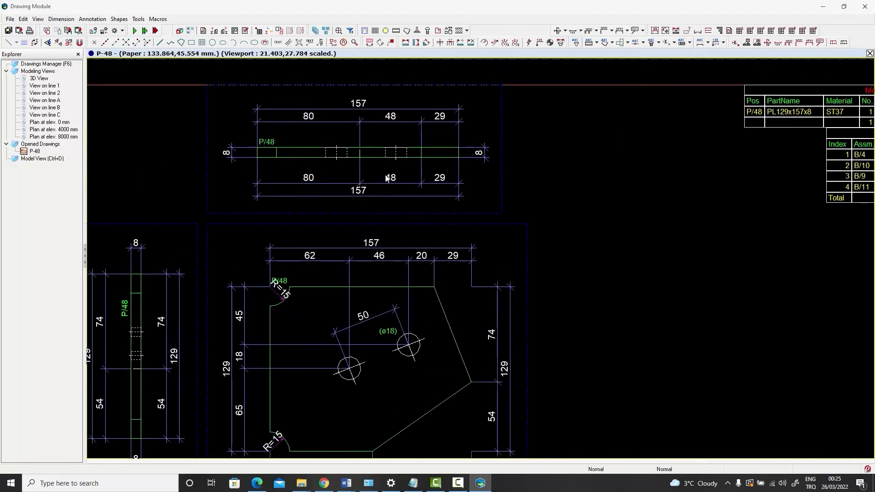
scroll(386, 177, "up", 3)
scroll(387, 176, "down", 7)
middle_click_drag(555, 201, 338, 242)
scroll(617, 199, "up", 3)
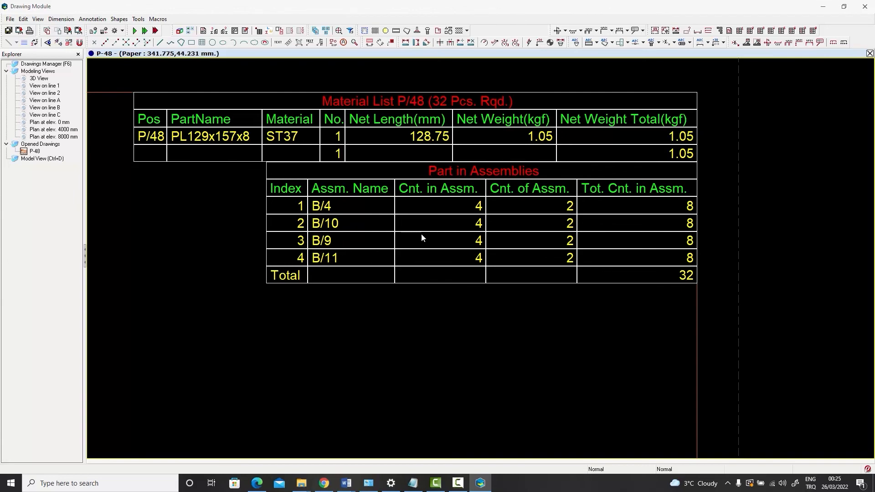
scroll(478, 199, "down", 2)
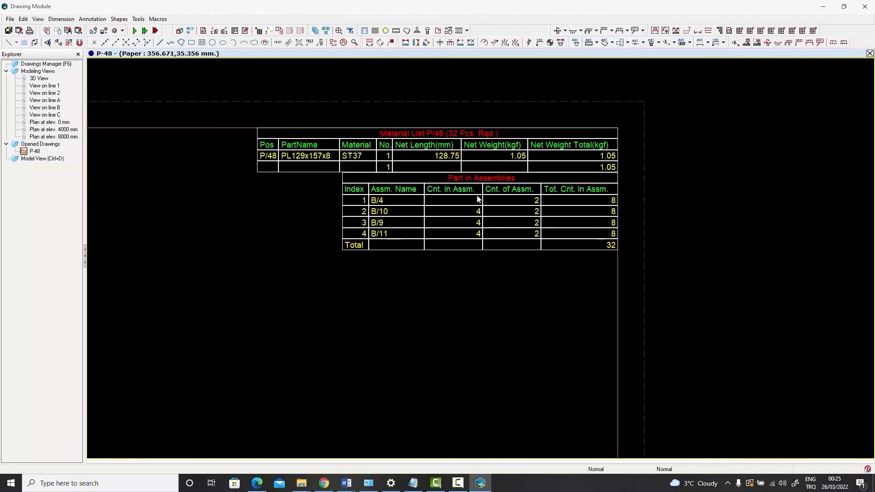
scroll(477, 199, "down", 3)
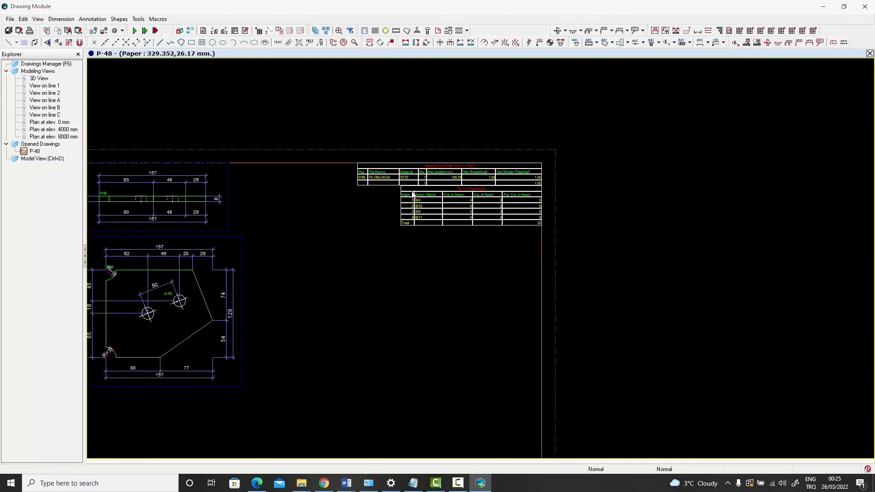
Review the P-48 plate's front, top and side views again, including the outline dimensions, corner radii and bolt holes
middle_click_drag(413, 193, 522, 194)
middle_click_drag(264, 251, 407, 210)
scroll(407, 209, "up", 2)
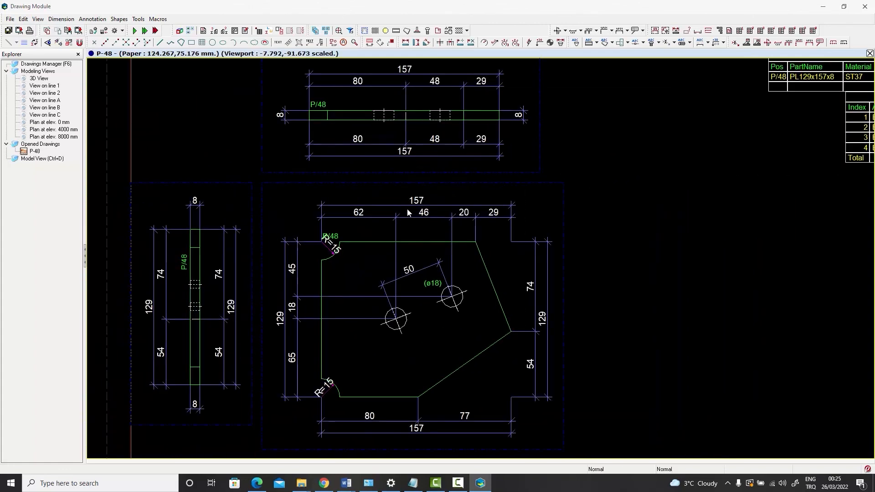
scroll(407, 212, "down", 3)
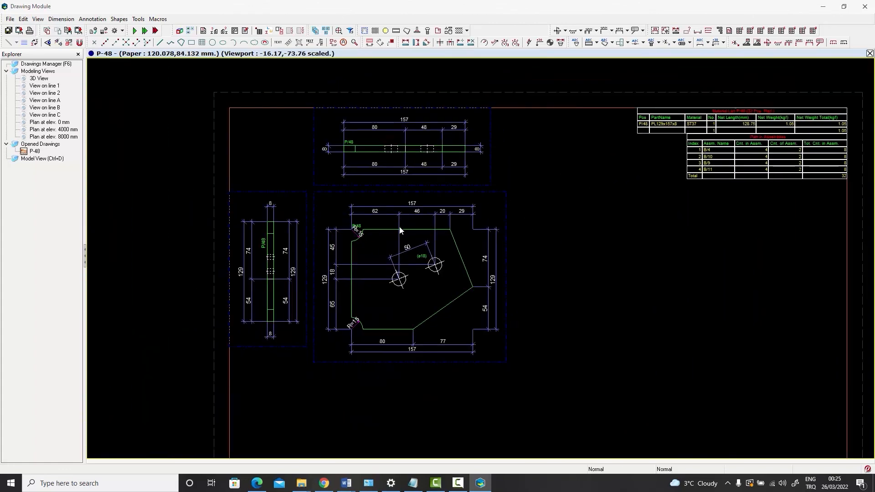
scroll(399, 250, "up", 1)
middle_click_drag(400, 250, 429, 210)
scroll(429, 210, "down", 1)
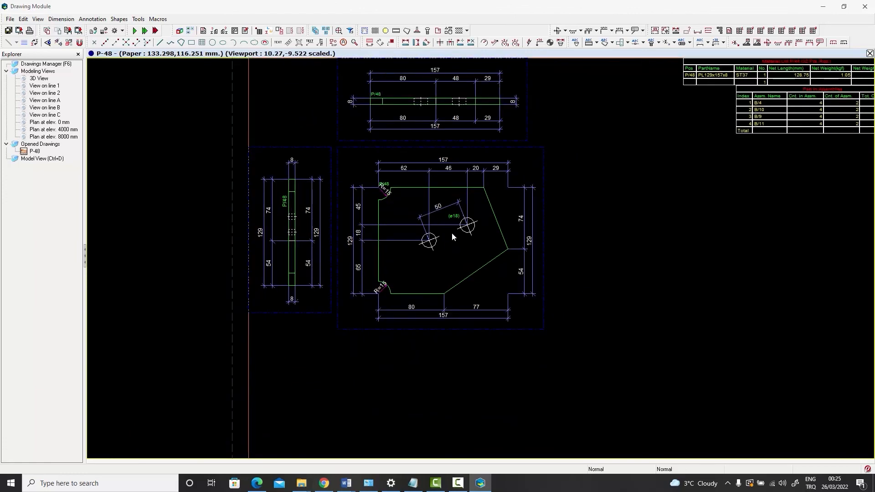
middle_click_drag(448, 206, 442, 233)
scroll(441, 233, "up", 1)
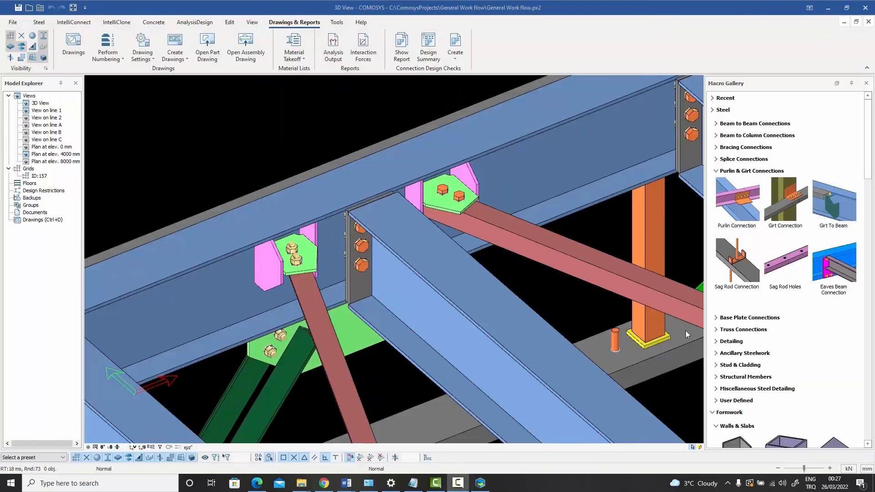
In the COMOSYS 3D model, look over the whole steel frame from above the roof
scroll(493, 280, "down", 1)
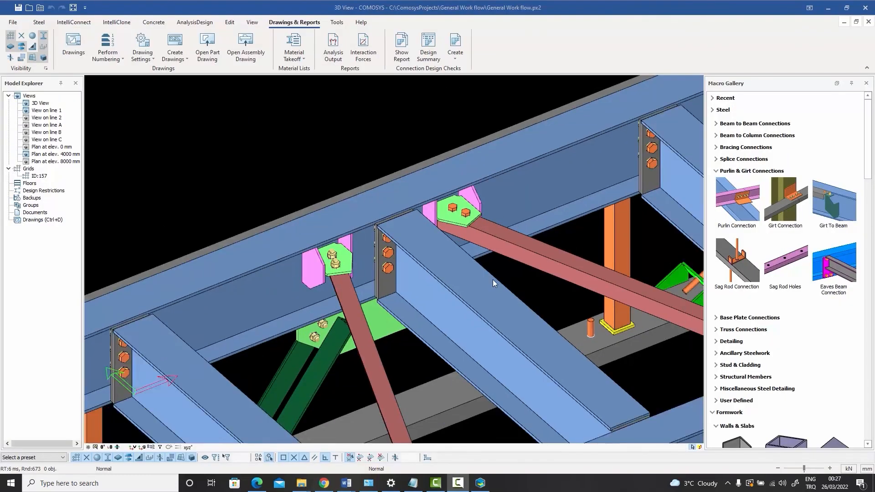
scroll(493, 280, "down", 6)
scroll(515, 312, "down", 5)
middle_click_drag(526, 308, 348, 245)
scroll(386, 247, "up", 2)
middle_click_drag(416, 258, 386, 246)
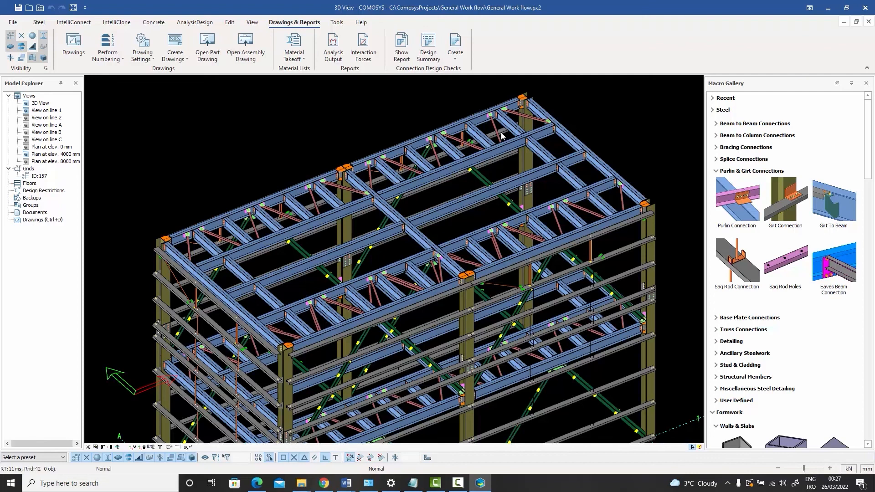
Inspect the beam joints and bracing gussets along the roof edge near the corner column, ending with an overview of the complete frame
scroll(507, 134, "up", 3)
scroll(483, 182, "up", 5)
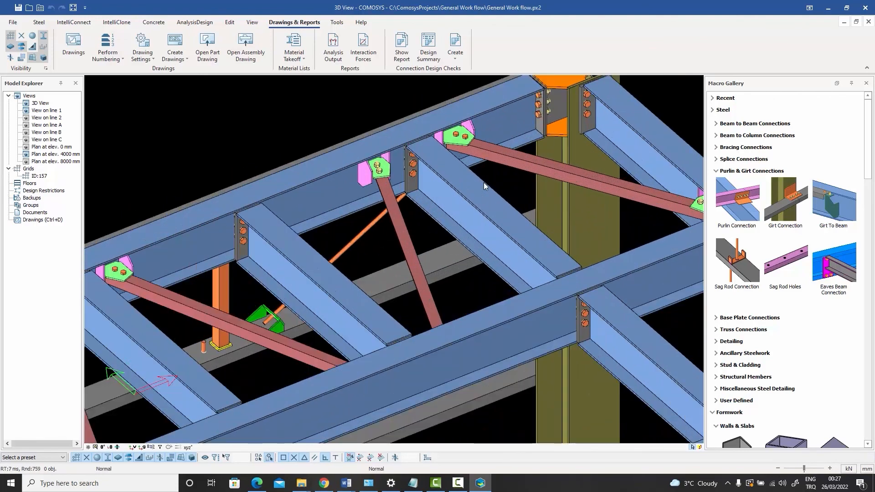
scroll(483, 184, "down", 2)
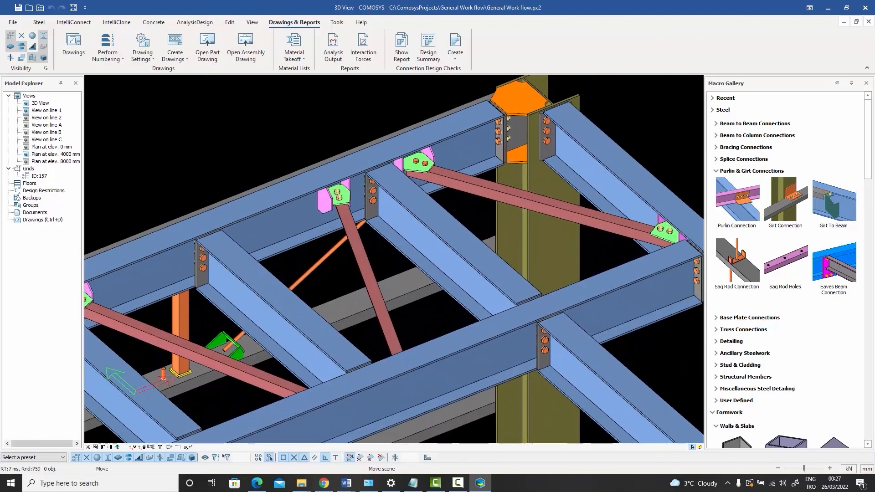
scroll(407, 211, "down", 1)
scroll(406, 211, "down", 1)
middle_click_drag(407, 211, 531, 151)
scroll(531, 150, "up", 1)
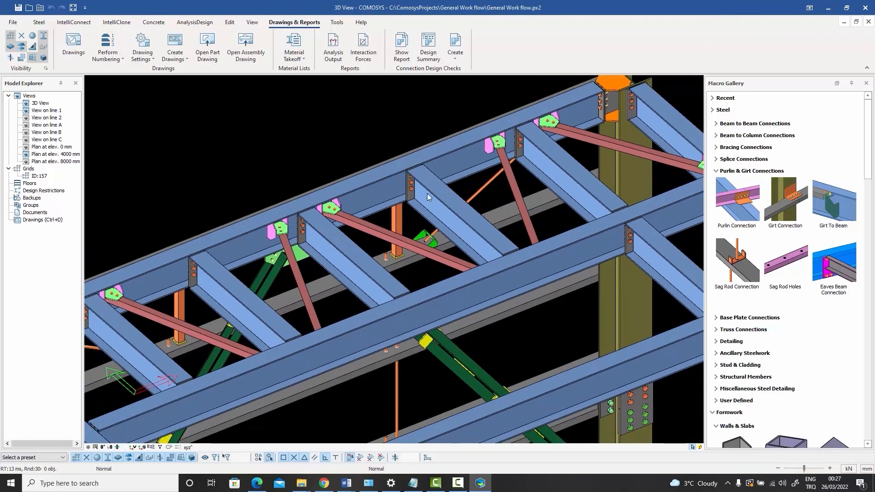
middle_click_drag(407, 207, 480, 179)
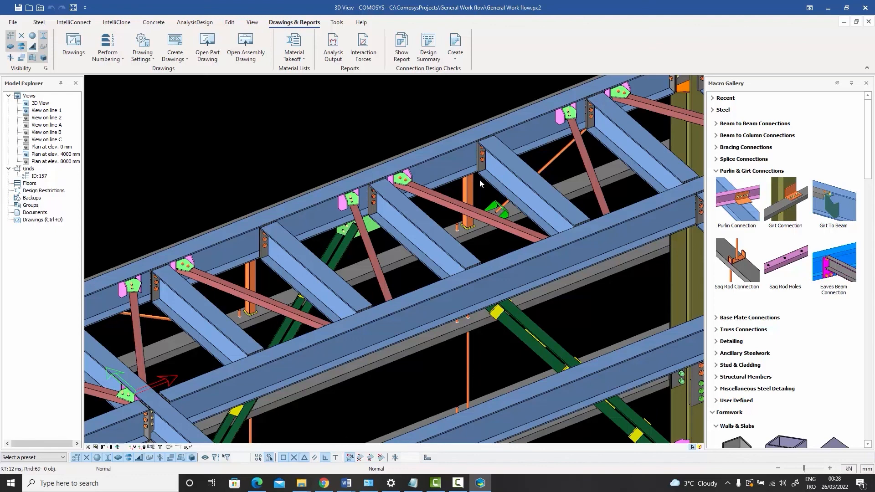
scroll(480, 179, "down", 3)
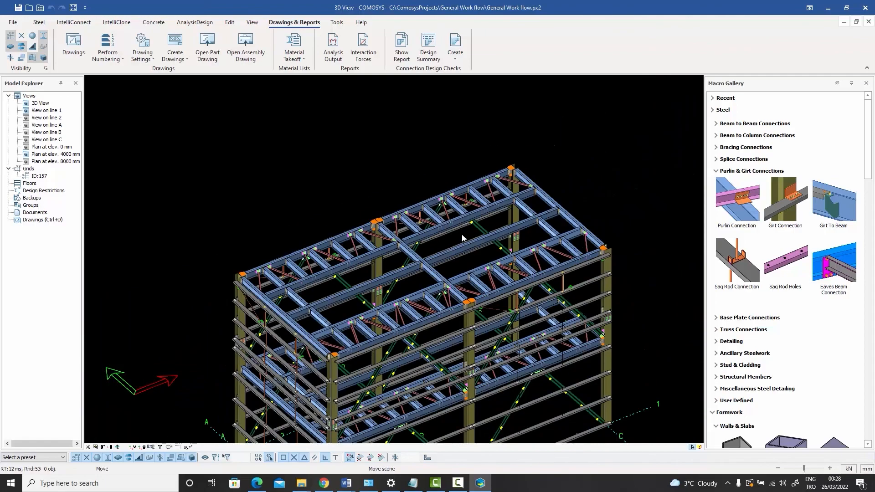
middle_click_drag(463, 238, 449, 203)
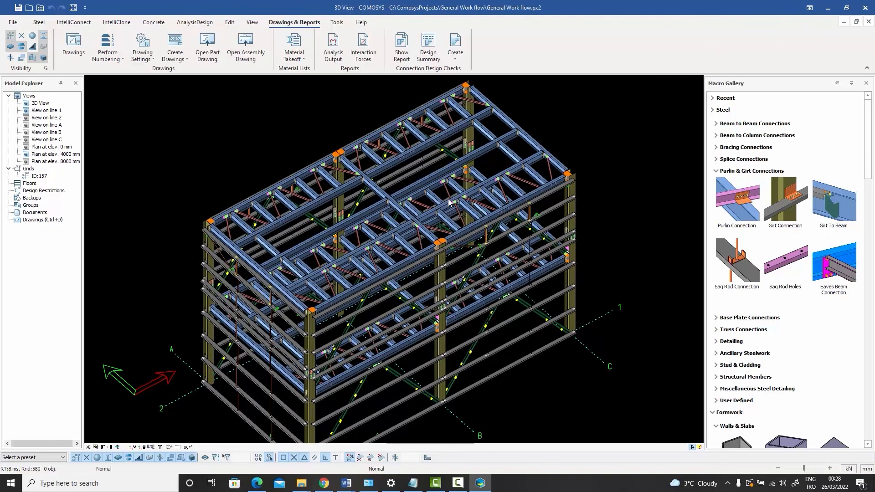